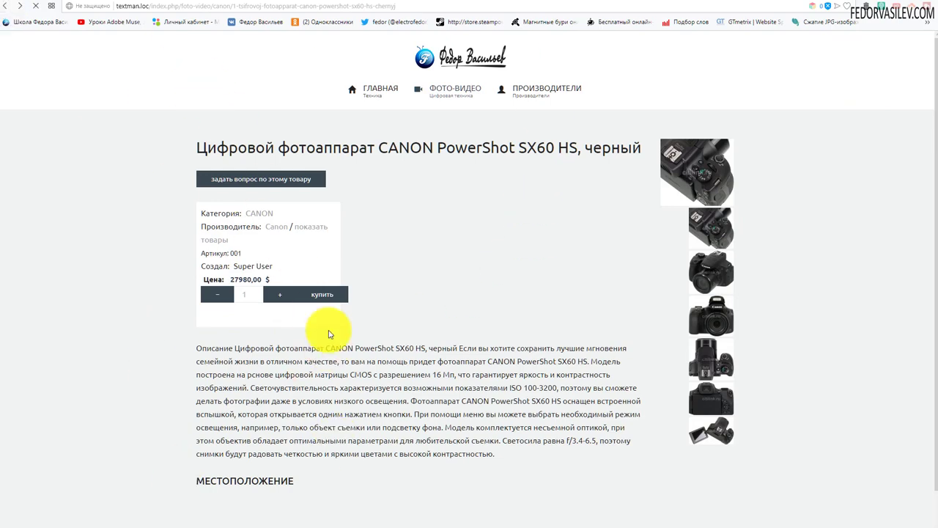
- Review the Canon PowerShot SX60 HS product page and the Canon category's product listing on the site
scroll(348, 341, "up", 5)
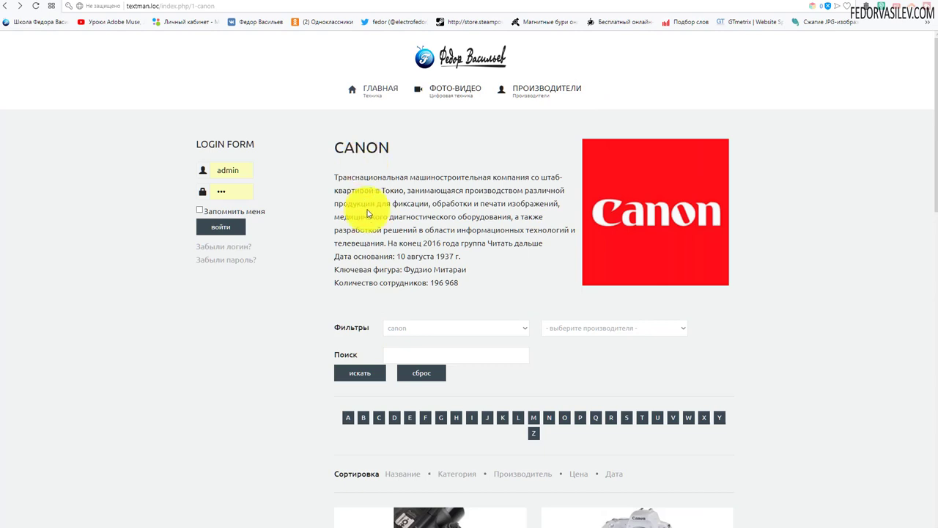
scroll(432, 201, "down", 5)
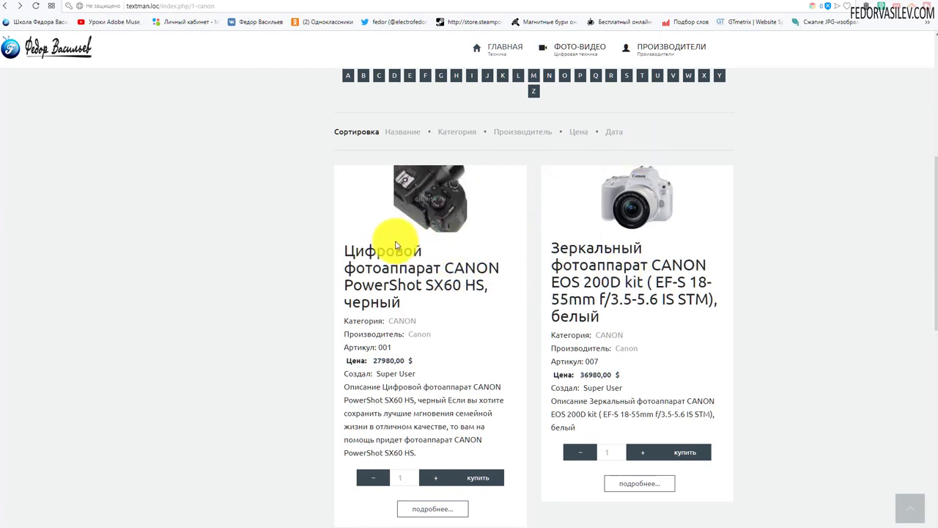
scroll(394, 242, "up", 3)
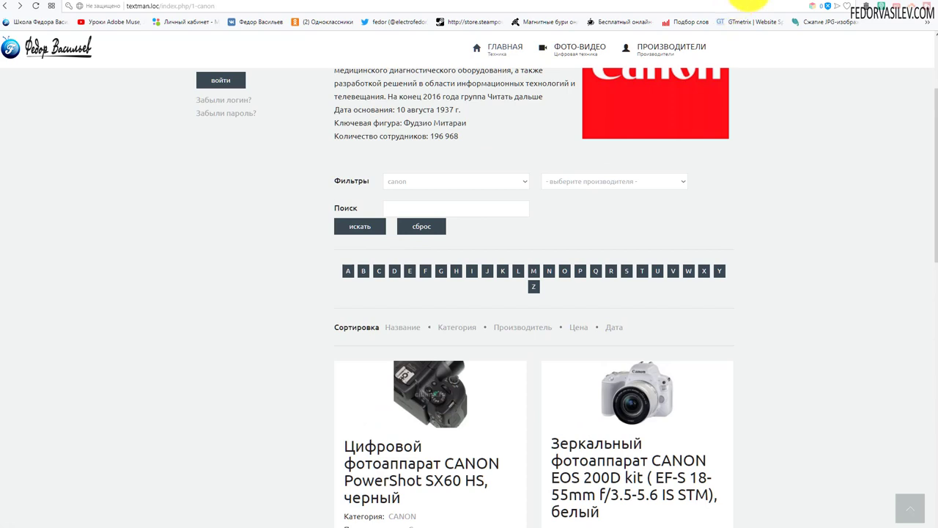
- Switch to the Joomla administration and open the DJ-Catalog2 image creation settings (Процесс создания изображений)
left_click(748, 3)
left_click(251, 38)
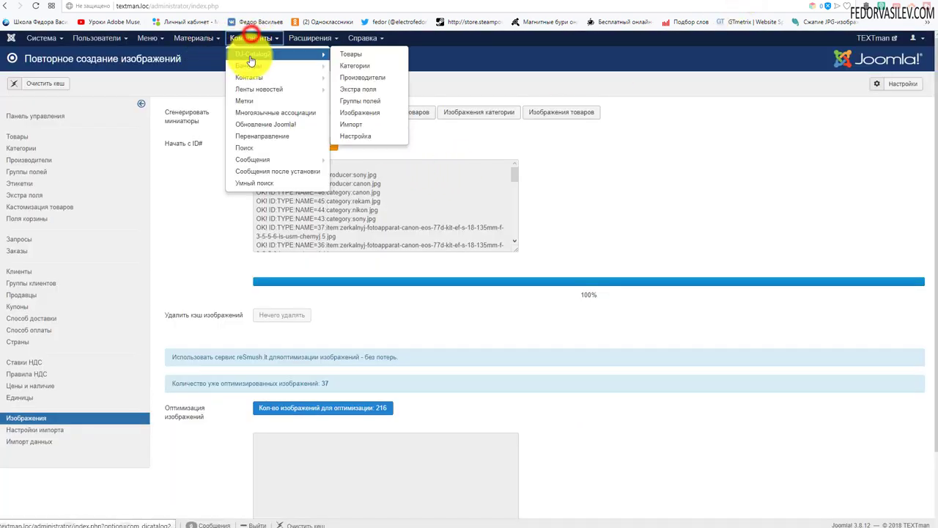
left_click(250, 57)
left_click(189, 292)
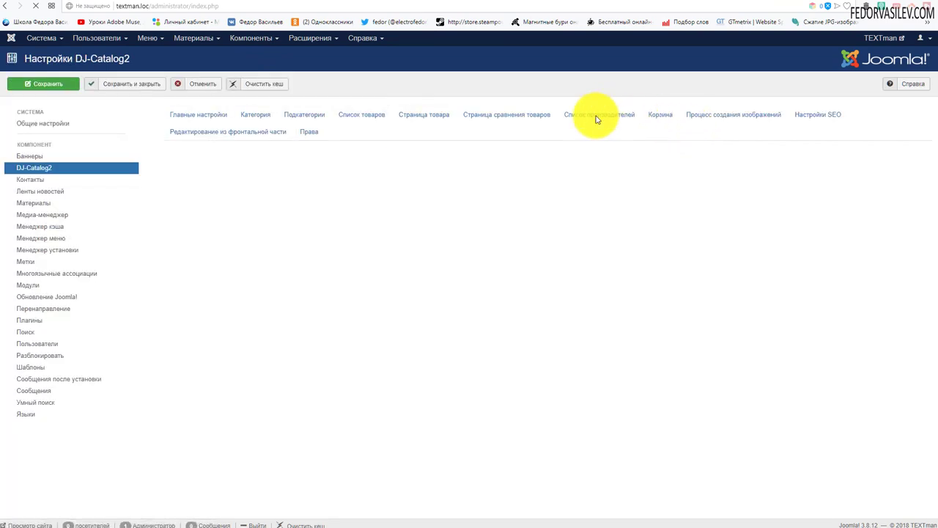
left_click(700, 114)
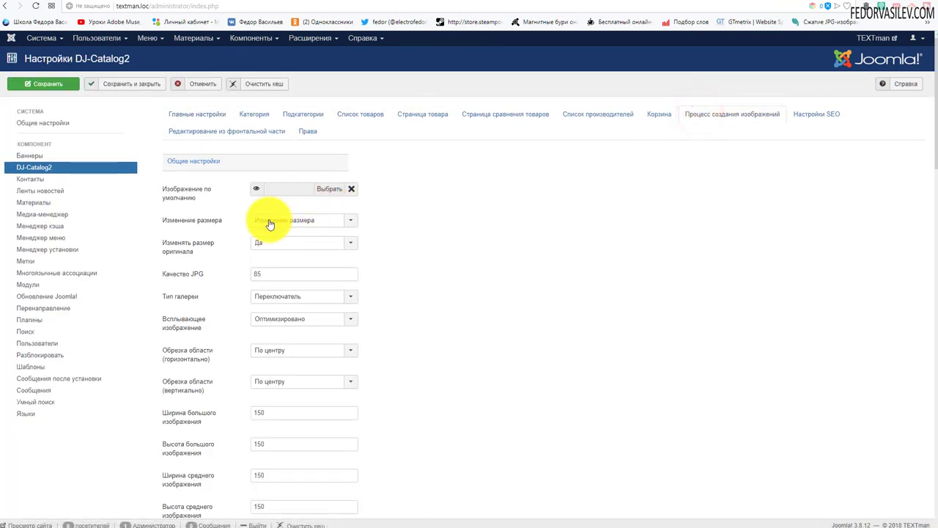
- Compare the image settings with the site's Canon category page, its product thumbnails and the Фото-Видео submenu
left_click(776, 5)
scroll(359, 244, "down", 3)
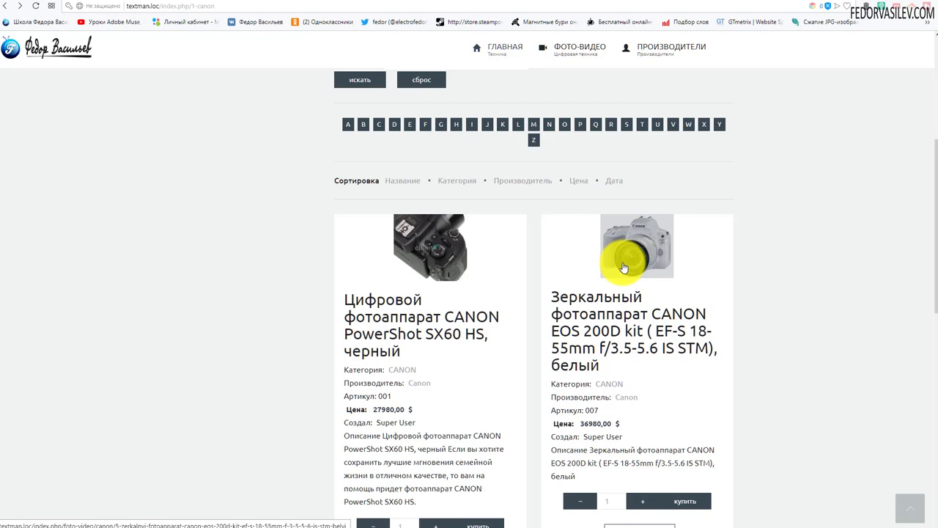
left_click(766, 3)
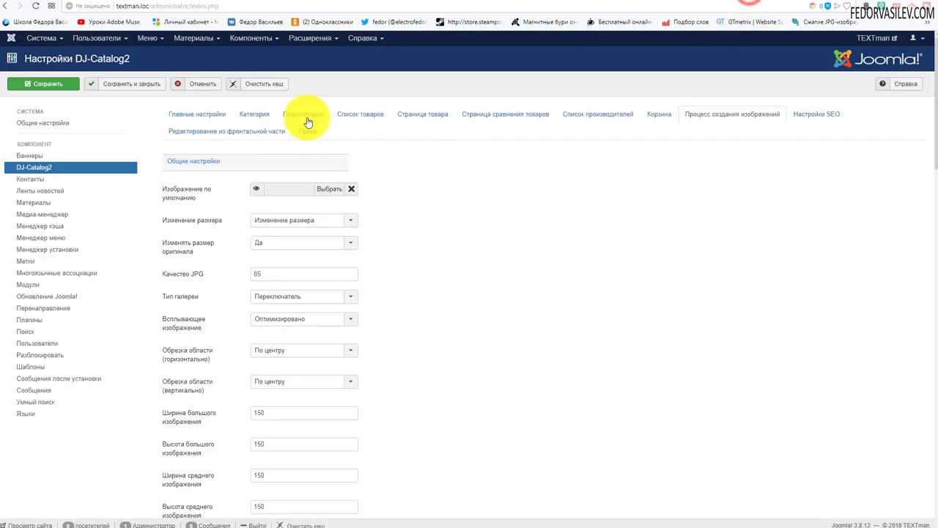
left_click(781, 4)
scroll(388, 292, "up", 3)
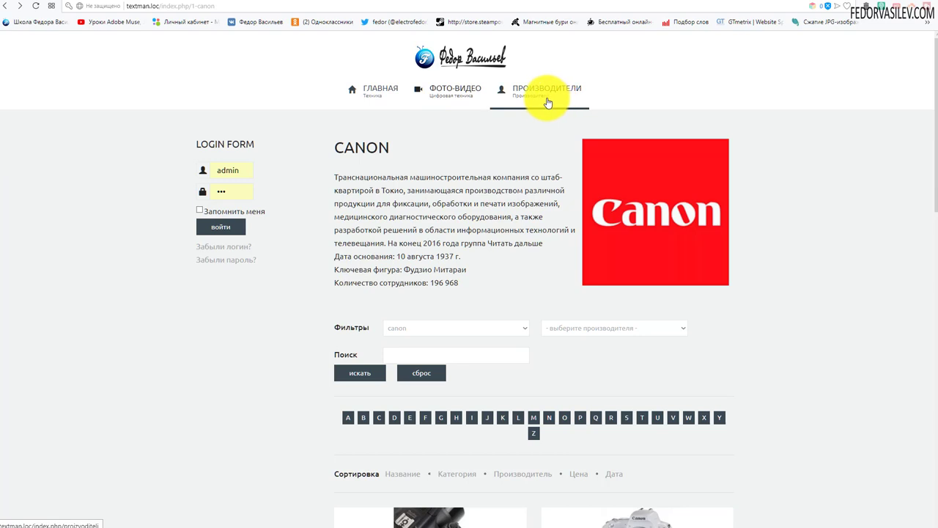
mouse_move(433, 103)
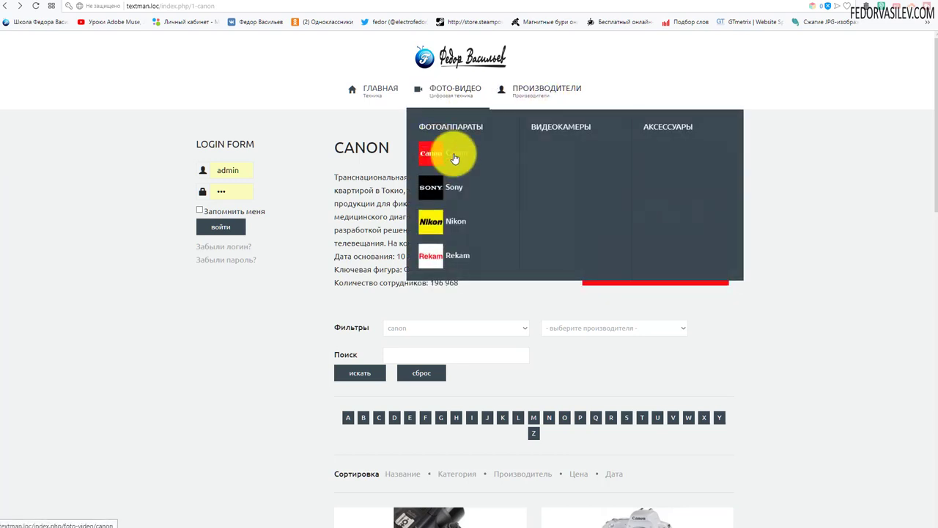
scroll(477, 246, "down", 4)
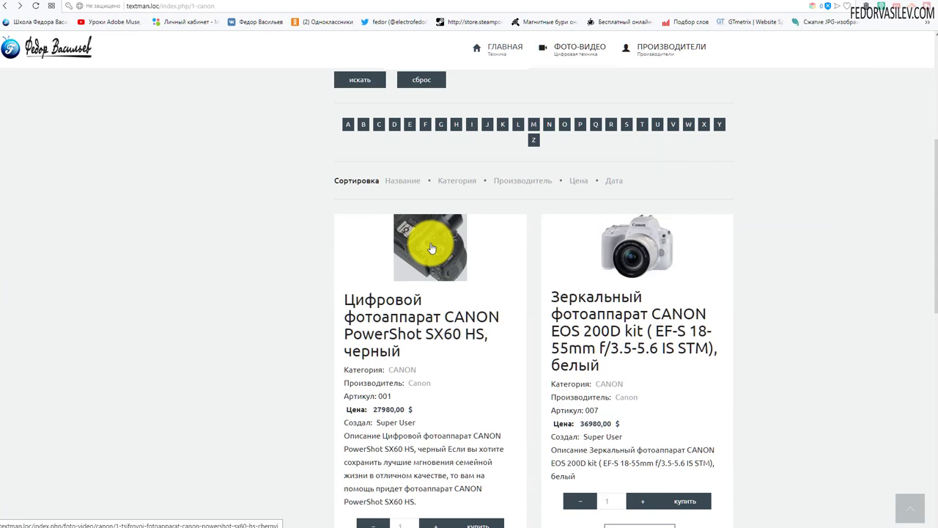
- Leave the DJ-Catalog2 settings without saving and open the Canon item of the Main Menu for editing
left_click(747, 2)
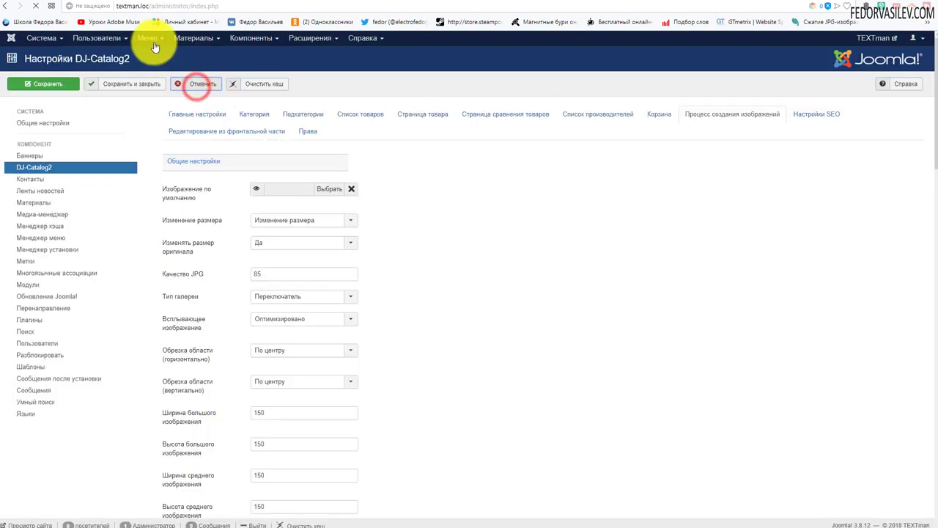
left_click(149, 39)
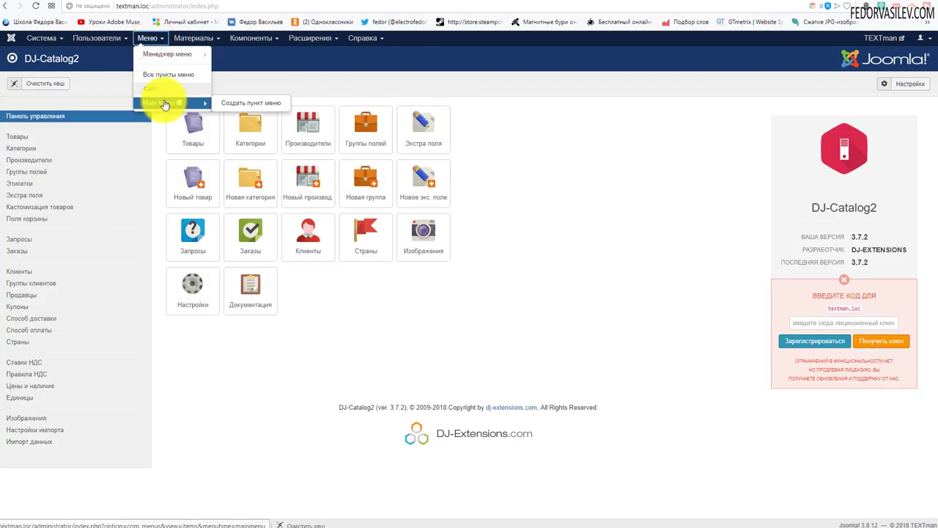
left_click(163, 102)
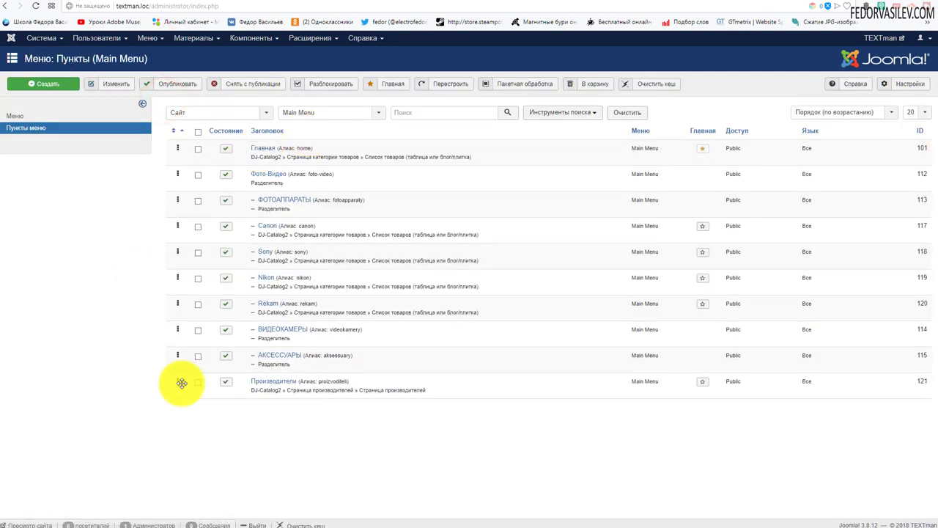
left_click(263, 228)
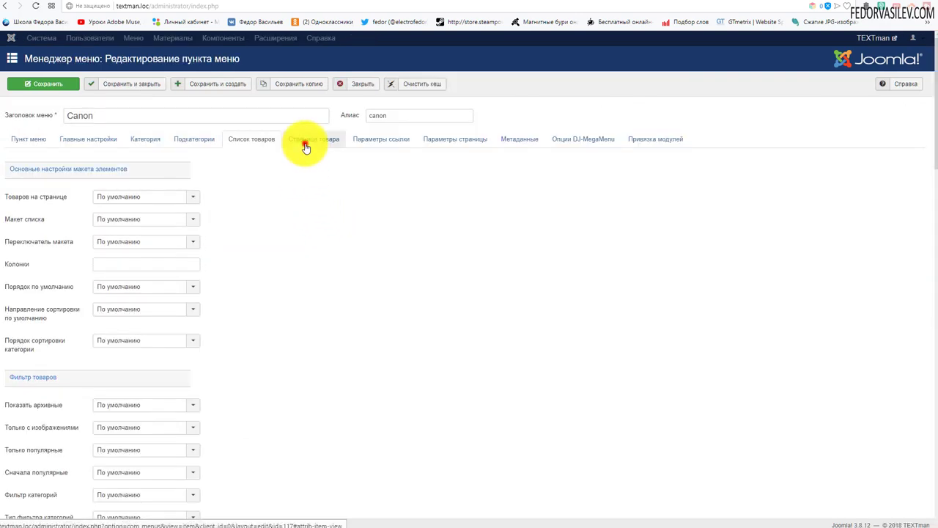
- Examine the Canon menu item's own product page, product list and subcategory settings, including the choices for Подкатегории
left_click(304, 140)
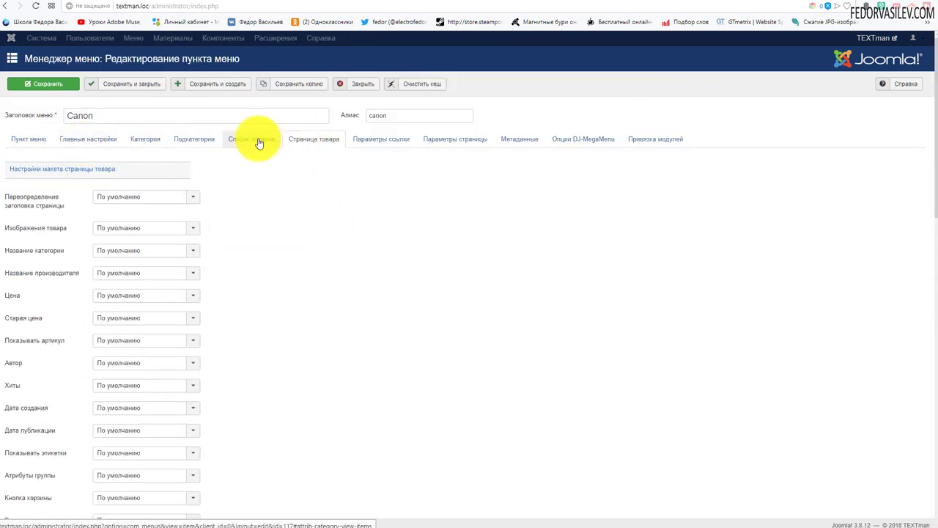
left_click(256, 142)
left_click(309, 139)
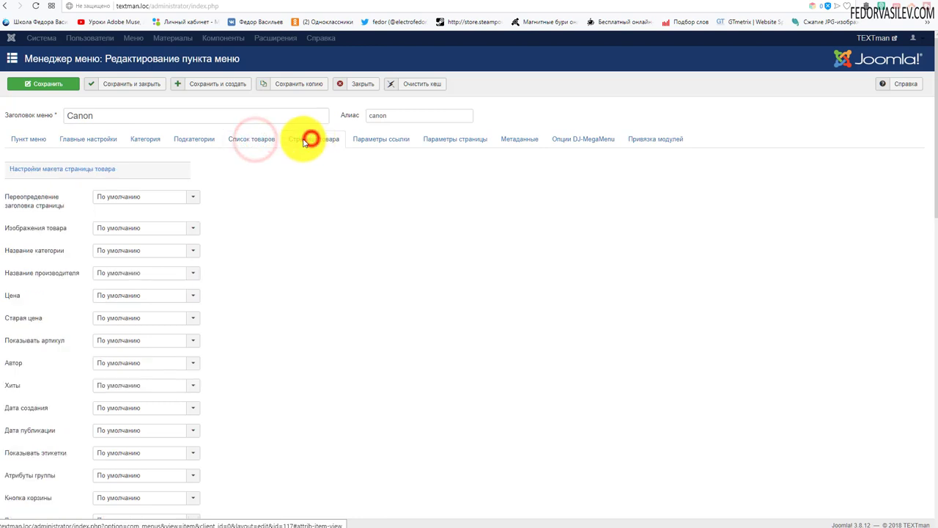
left_click(197, 141)
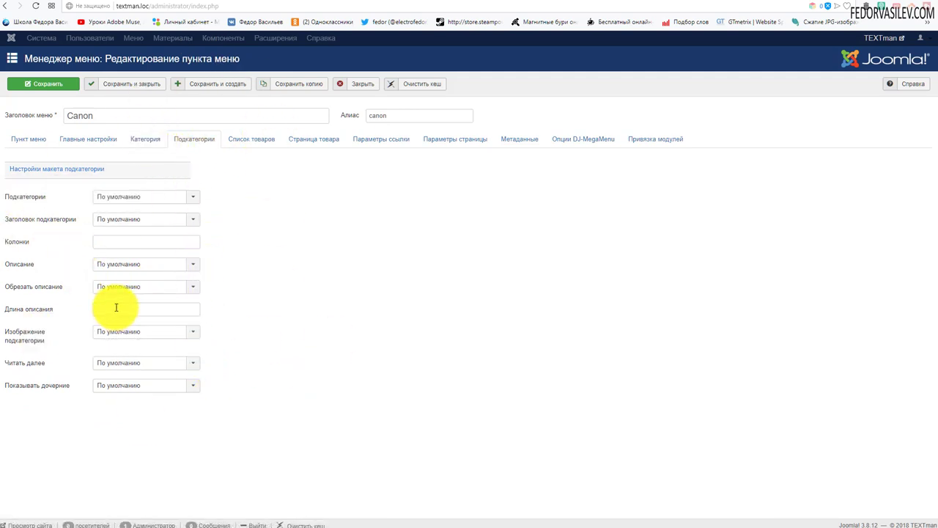
left_click(138, 197)
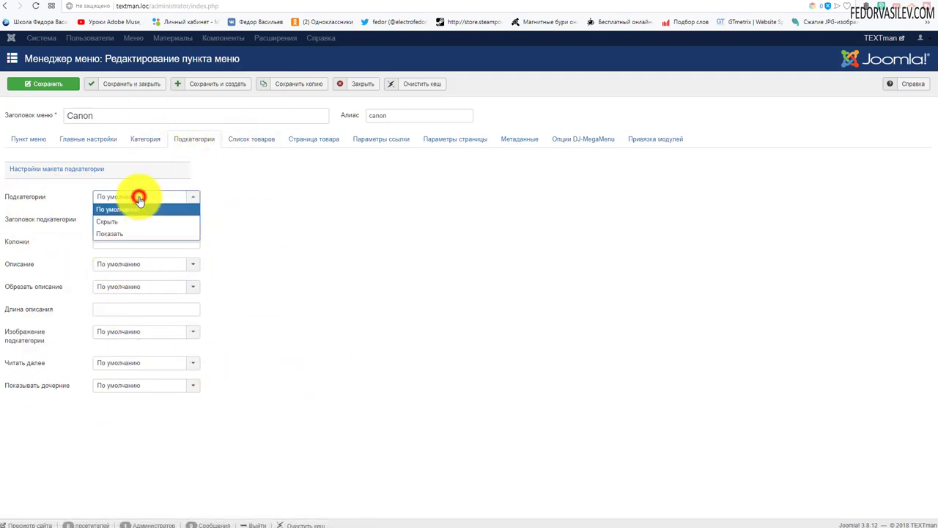
left_click(246, 167)
- Try 4 products per page (Товаров на странице) in the Canon item's product list settings, and restore По умолчанию
left_click(248, 139)
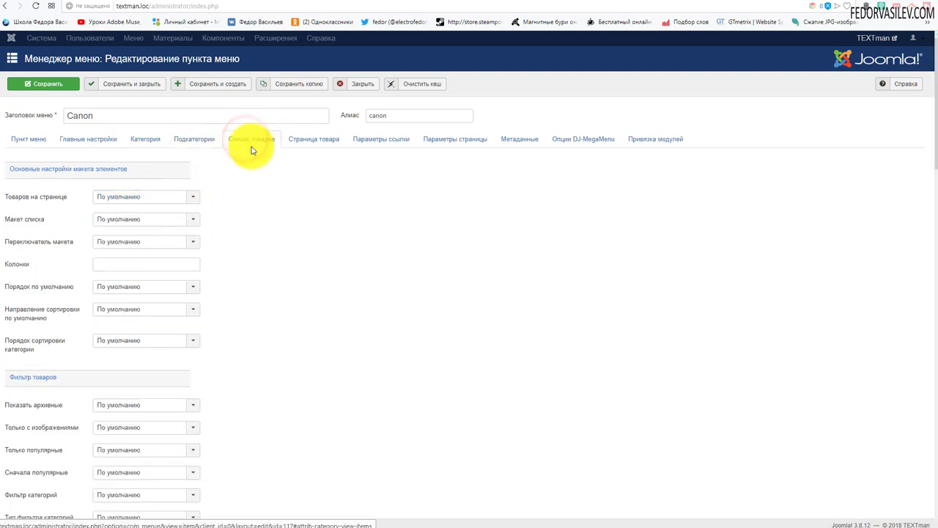
left_click(121, 198)
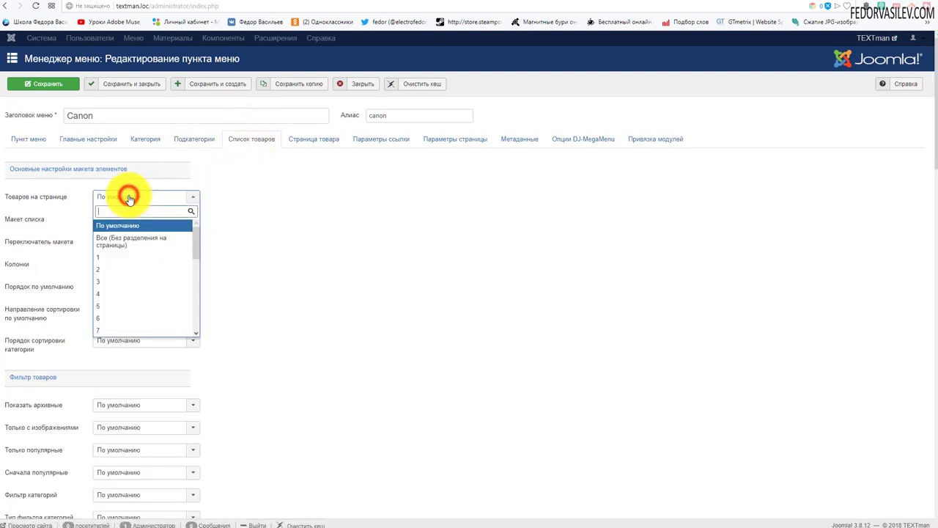
scroll(121, 311, "down", 1)
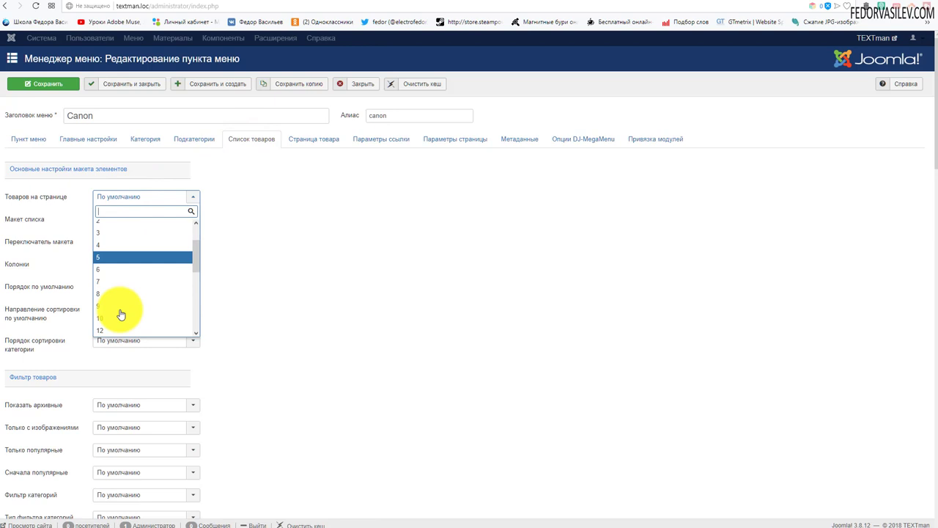
left_click(100, 247)
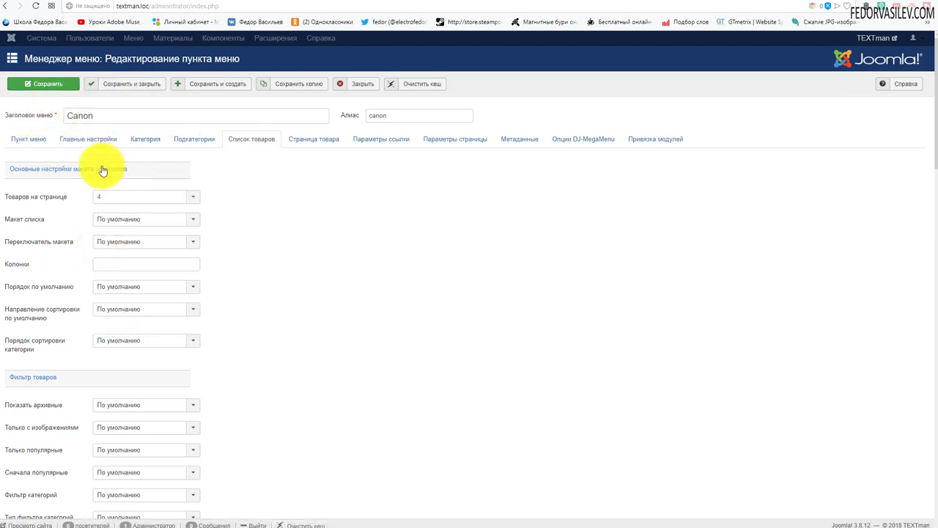
left_click(108, 200)
left_click(109, 220)
- Look through the Canon item's remaining product list options, including the price display choices, and close the item
scroll(256, 214, "down", 2)
scroll(256, 214, "down", 5)
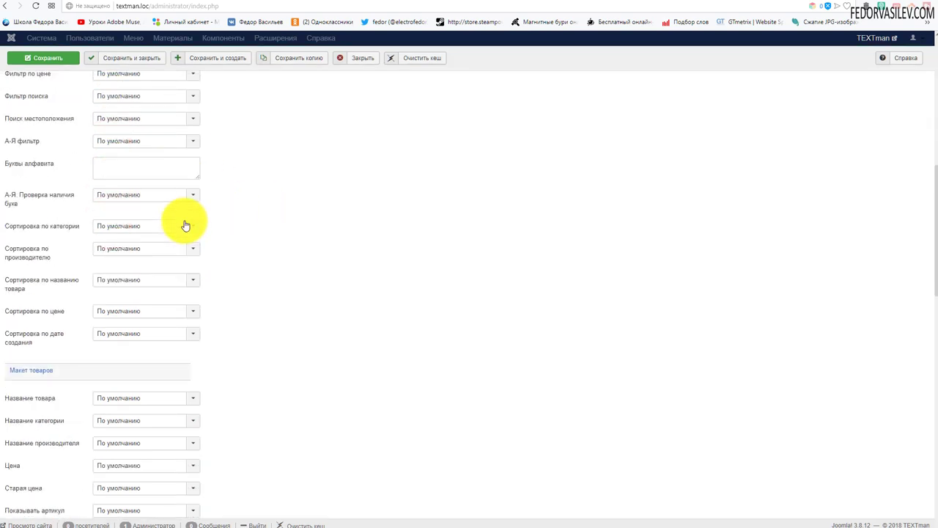
scroll(185, 225, "down", 14)
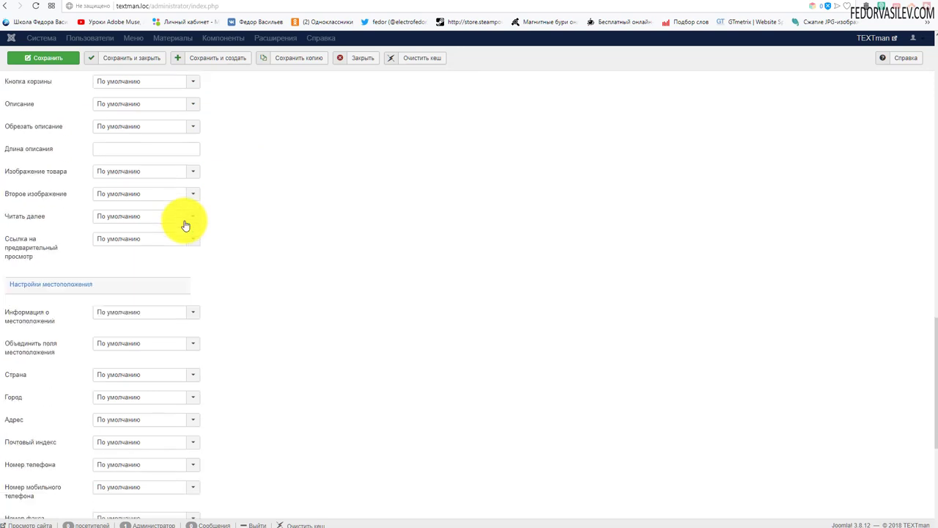
scroll(185, 225, "down", 1)
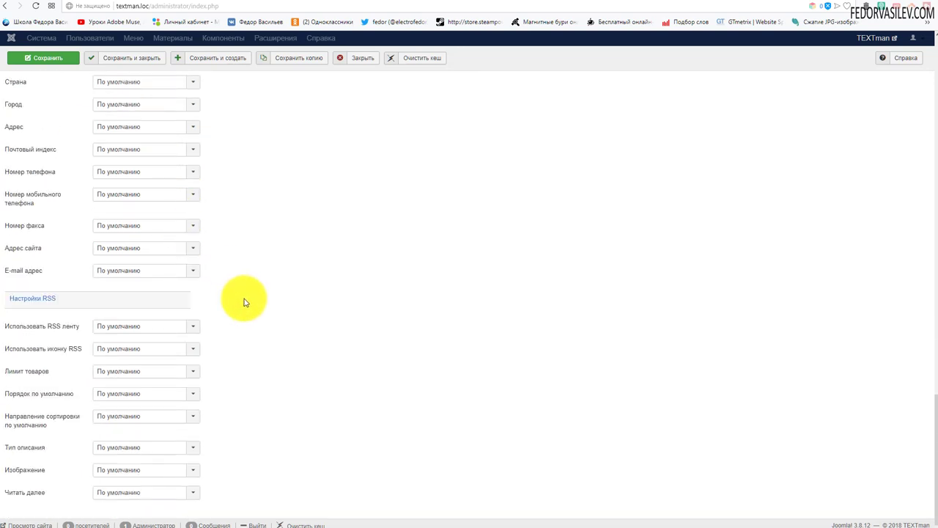
scroll(270, 345, "up", 5)
scroll(270, 345, "up", 4)
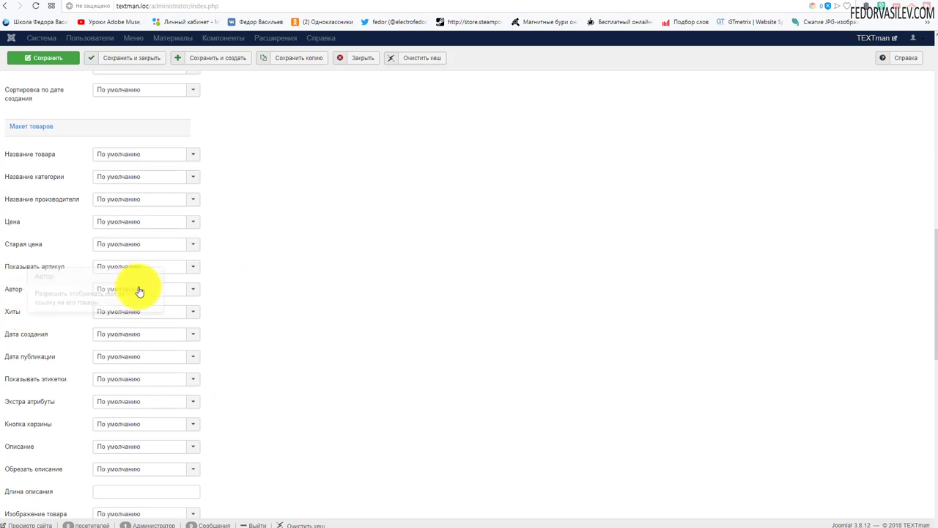
left_click(170, 223)
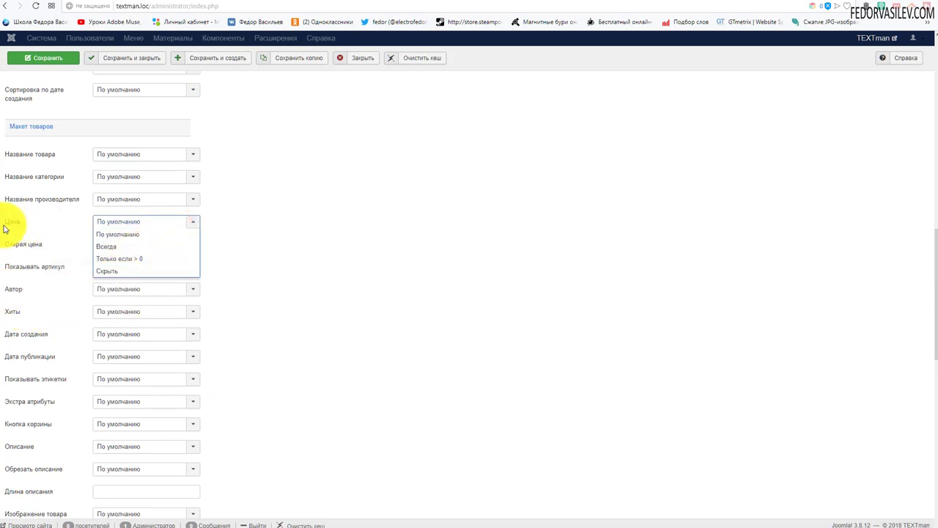
left_click(447, 254)
scroll(383, 235, "up", 15)
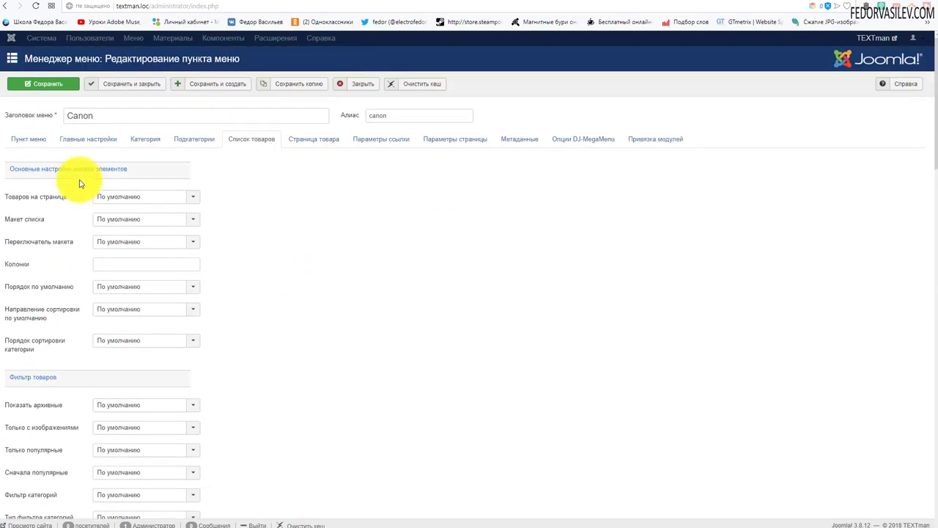
left_click_drag(106, 117, 48, 117)
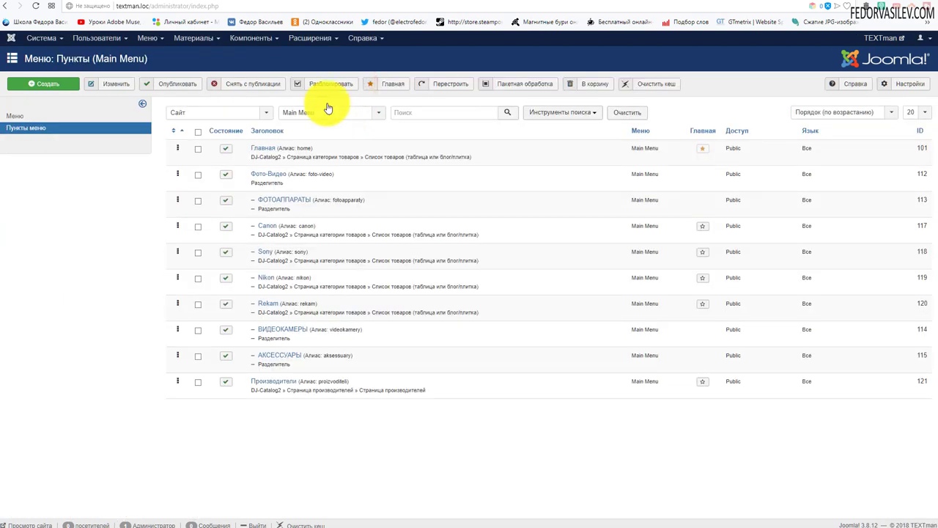
- Look over the filters, sorting and product cards on the site's Canon category page
left_click(762, 1)
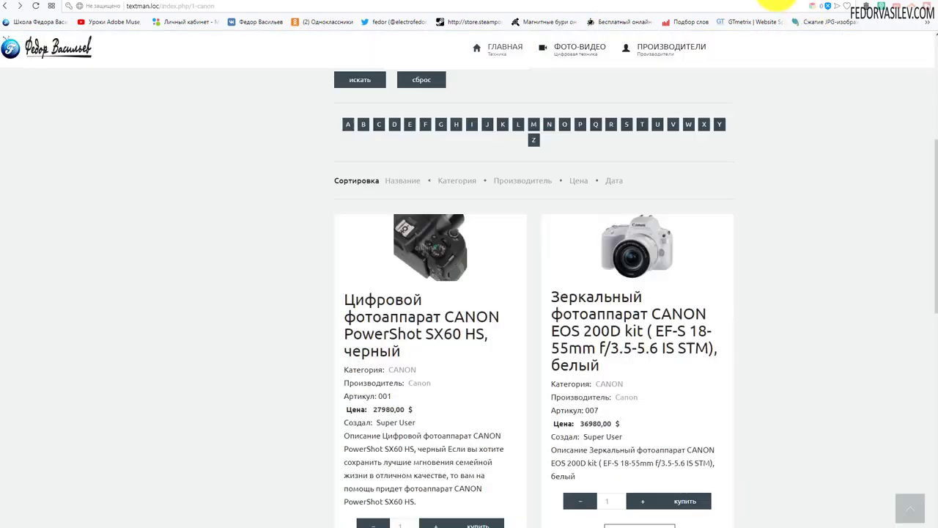
scroll(303, 226, "up", 3)
scroll(839, 252, "down", 3)
scroll(335, 188, "down", 6)
scroll(555, 252, "up", 6)
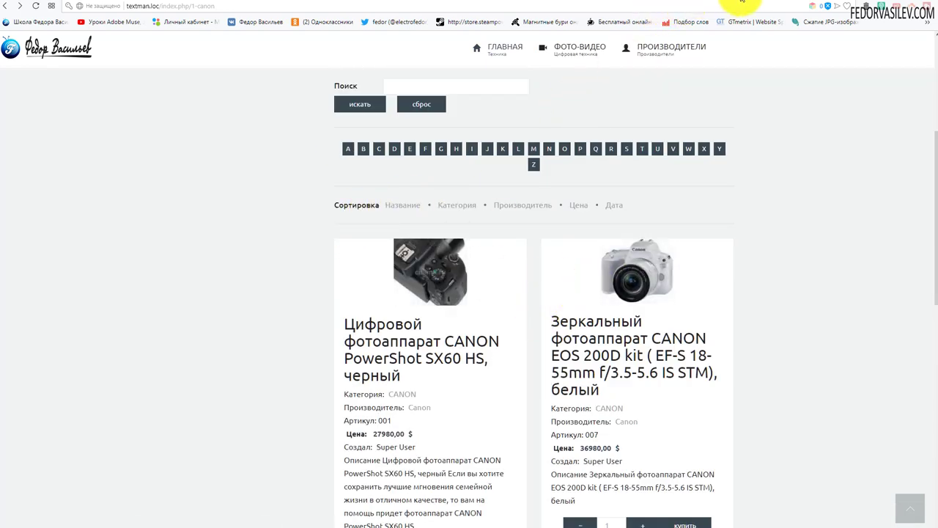
- Return to the Joomla administration and open the DJ-Catalog2 component's global settings
left_click(761, 2)
left_click(296, 38)
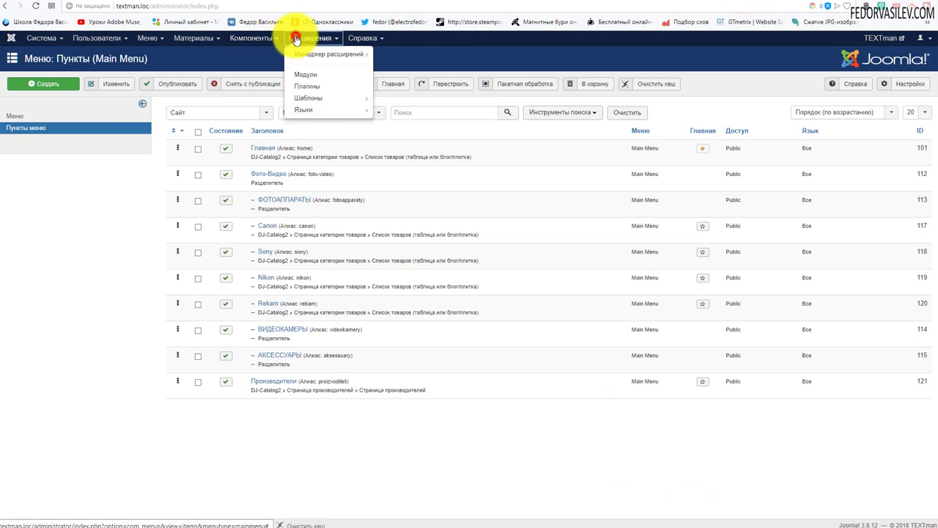
left_click(250, 38)
left_click(265, 55)
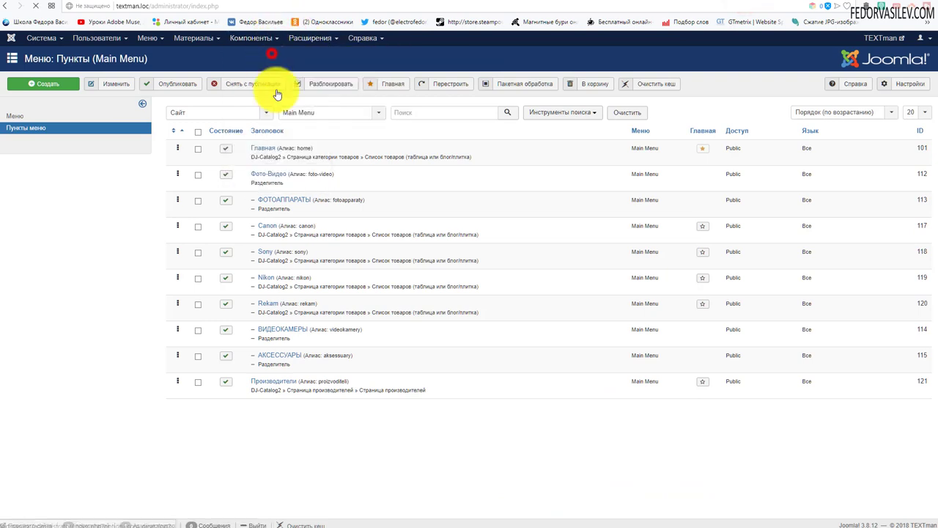
left_click(176, 288)
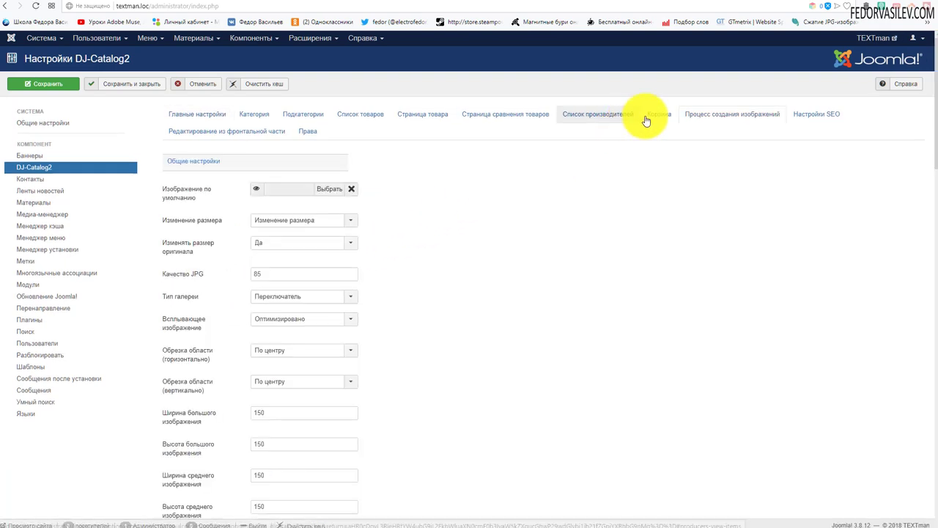
- Look over the general settings under Процесс создания изображений, especially the width and height options for large, medium and small images
left_click(747, 123)
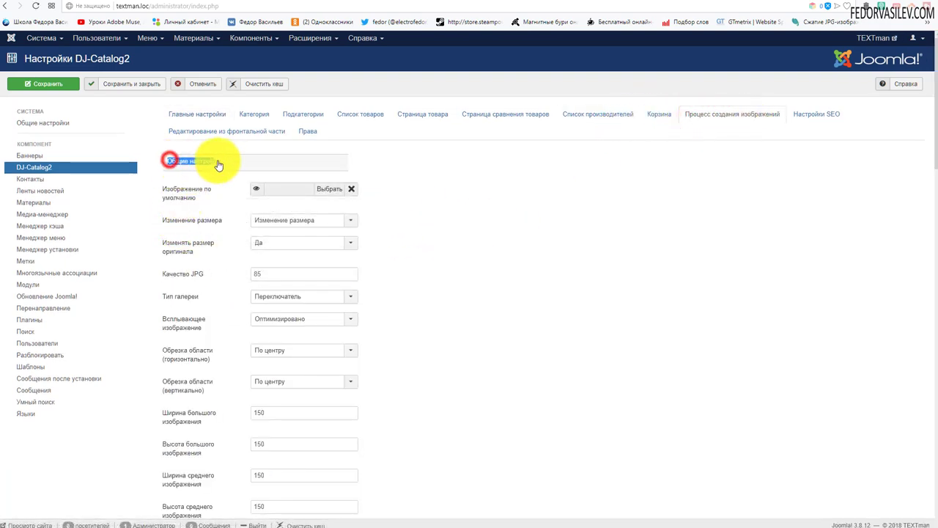
left_click_drag(217, 164, 222, 162)
scroll(483, 185, "down", 4)
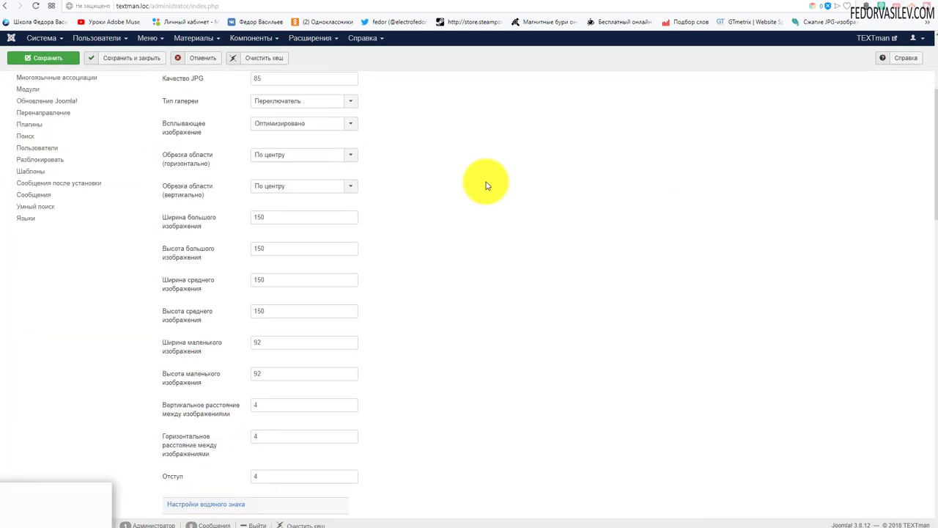
double_click(268, 200)
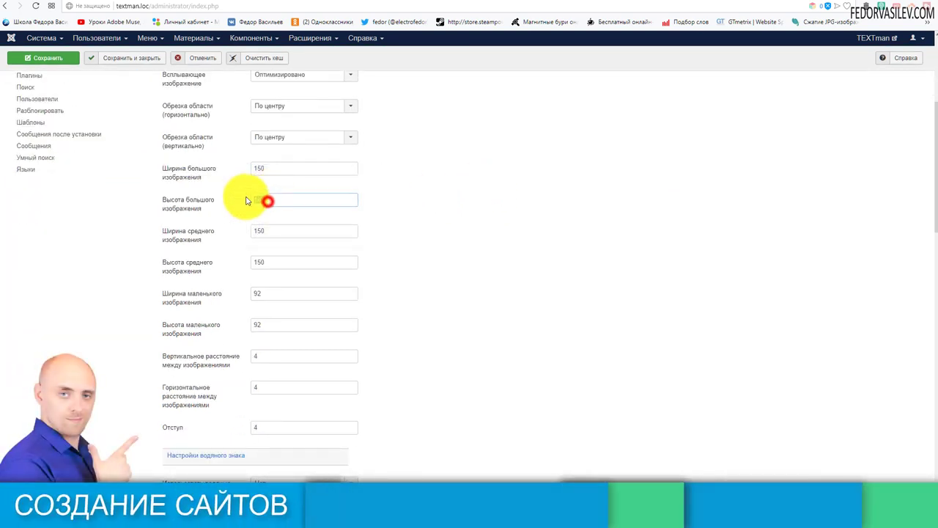
double_click(269, 170)
left_click(454, 195)
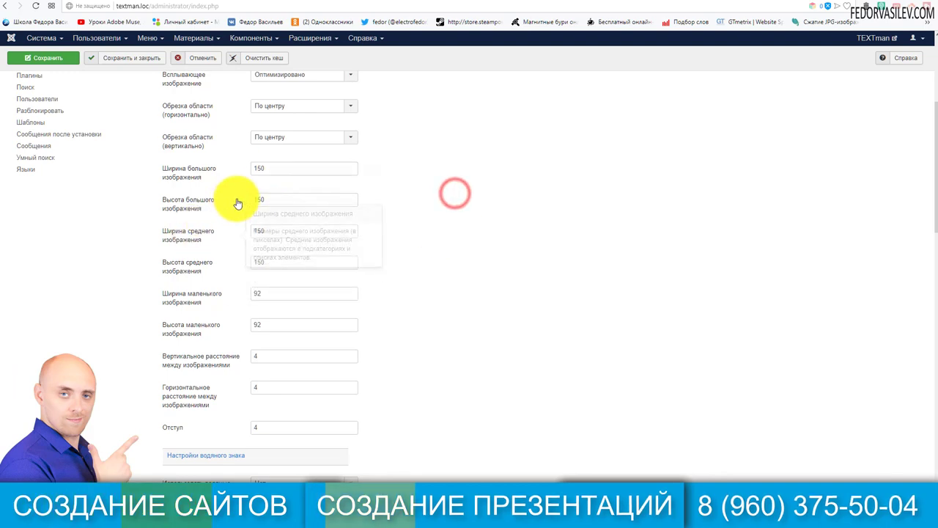
scroll(509, 370, "up", 4)
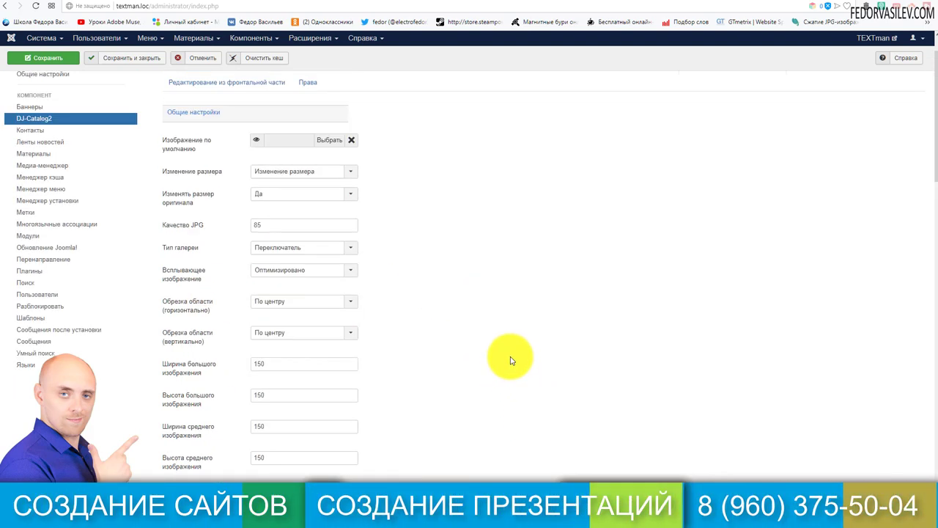
scroll(511, 360, "down", 3)
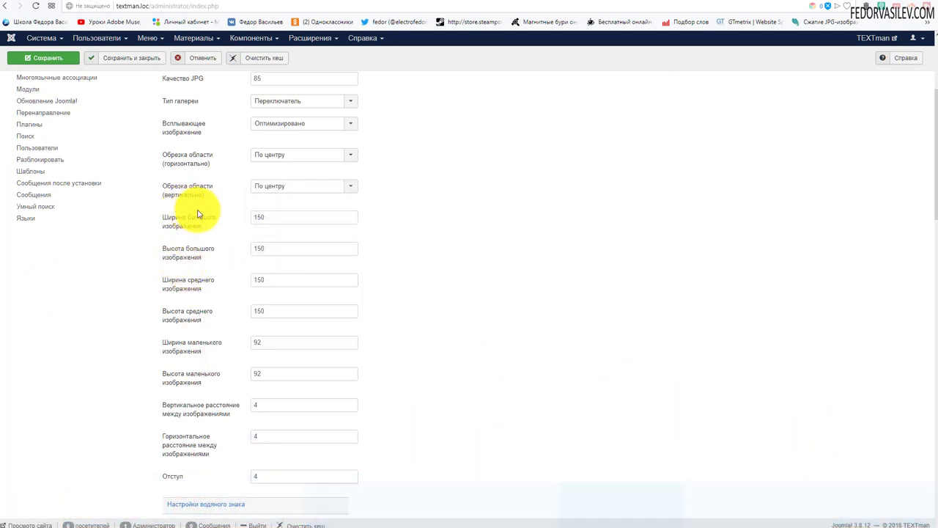
mouse_move(192, 256)
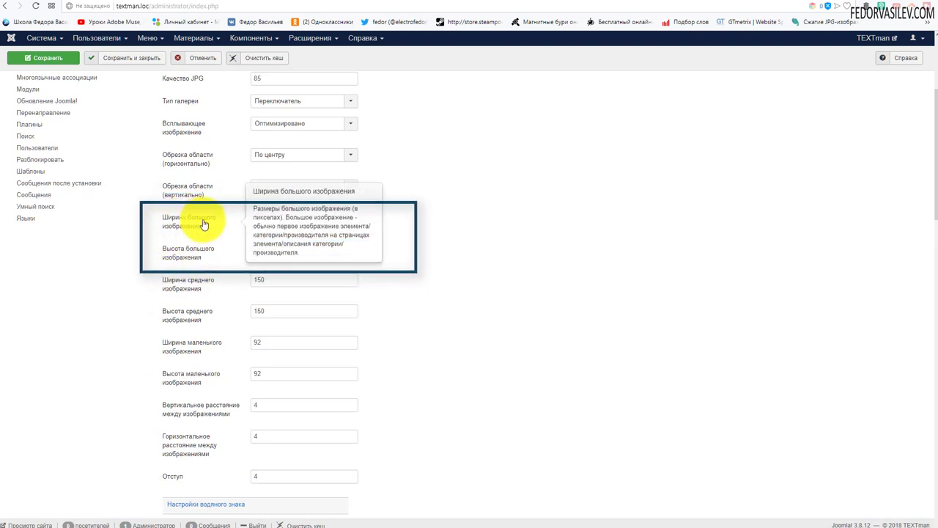
- Compare the image size settings with the product images and page layout on the site's Canon category page
left_click(783, 2)
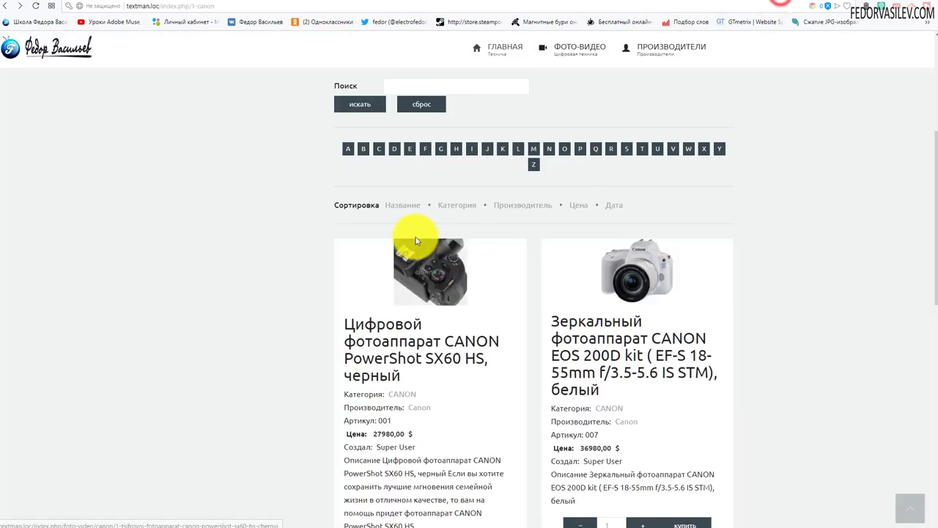
scroll(429, 245, "down", 1)
scroll(396, 293, "up", 2)
scroll(513, 198, "down", 8)
scroll(497, 278, "up", 3)
scroll(497, 279, "up", 4)
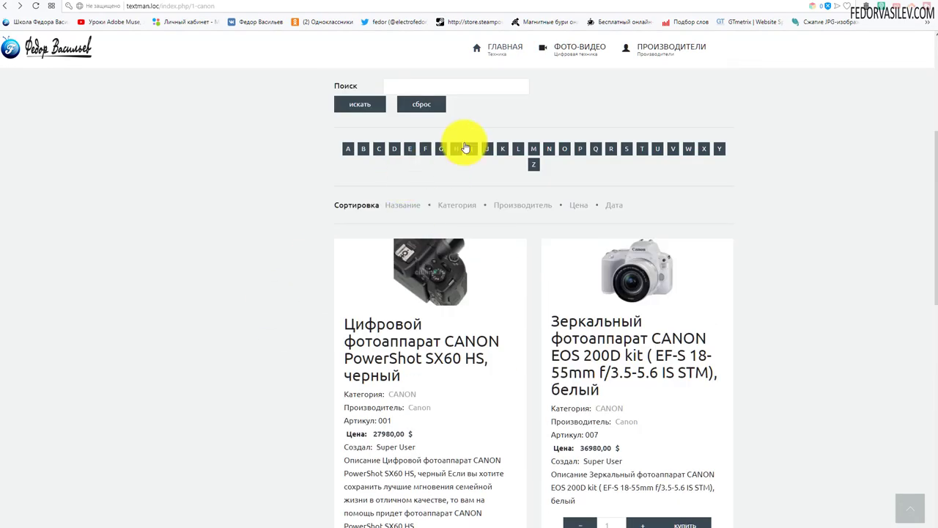
left_click(749, 2)
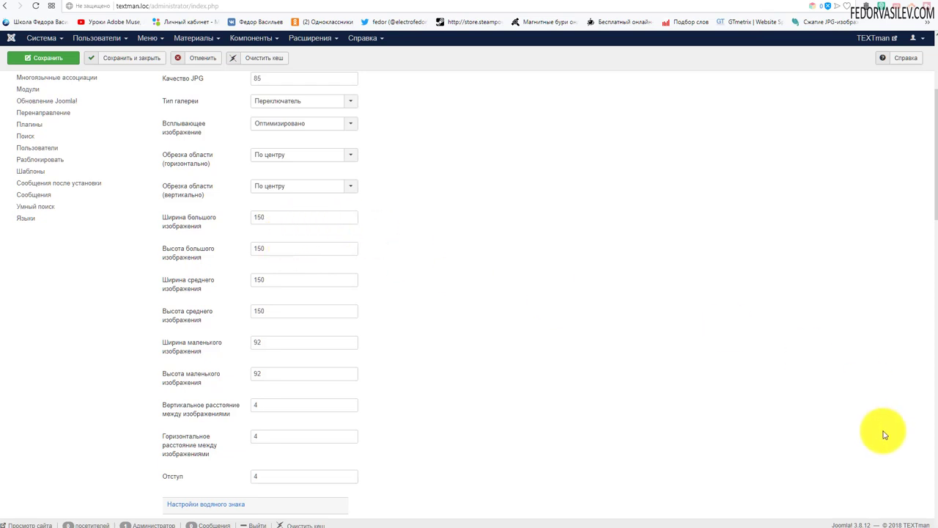
left_click(774, 2)
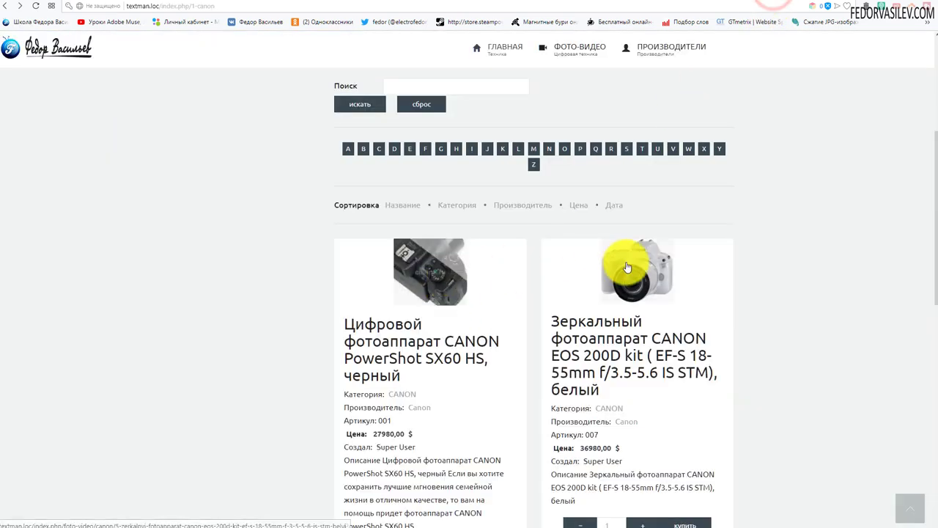
scroll(727, 326, "up", 4)
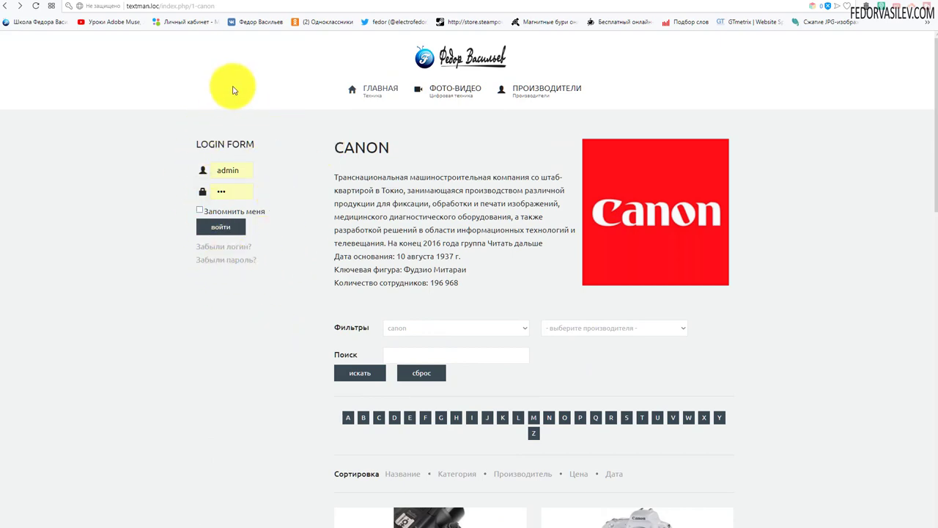
scroll(271, 223, "down", 5)
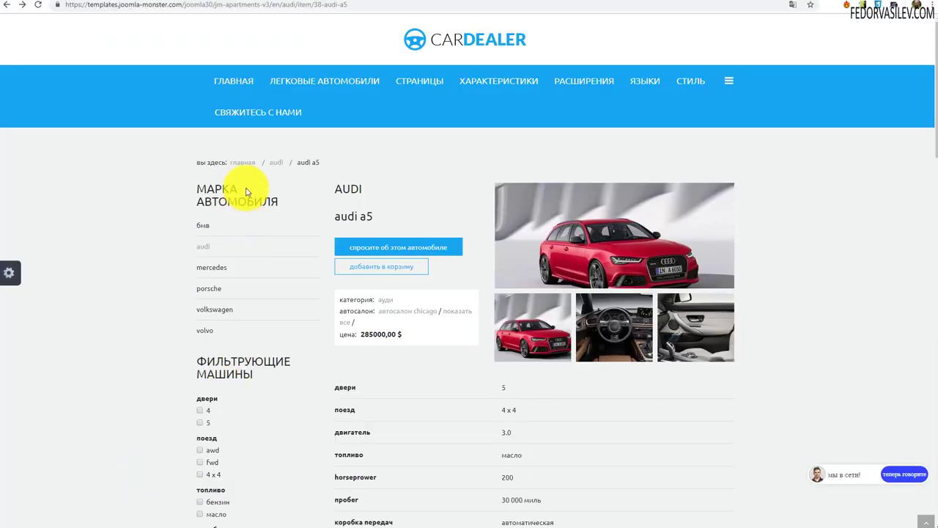
- On the CarDealer demo site, view the Audi A5 page, return to the home page, show it untranslated, and open the car catalog
scroll(247, 147, "down", 3)
scroll(571, 264, "up", 3)
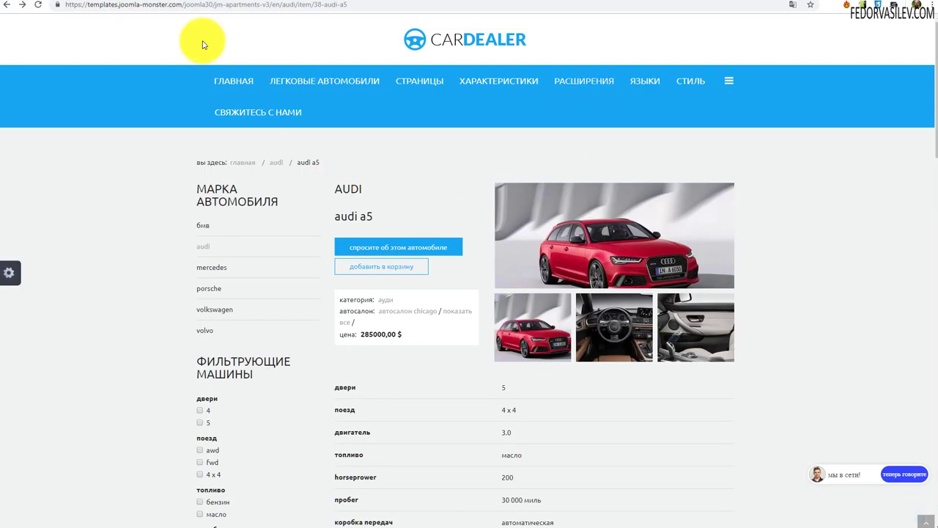
left_click(5, 7)
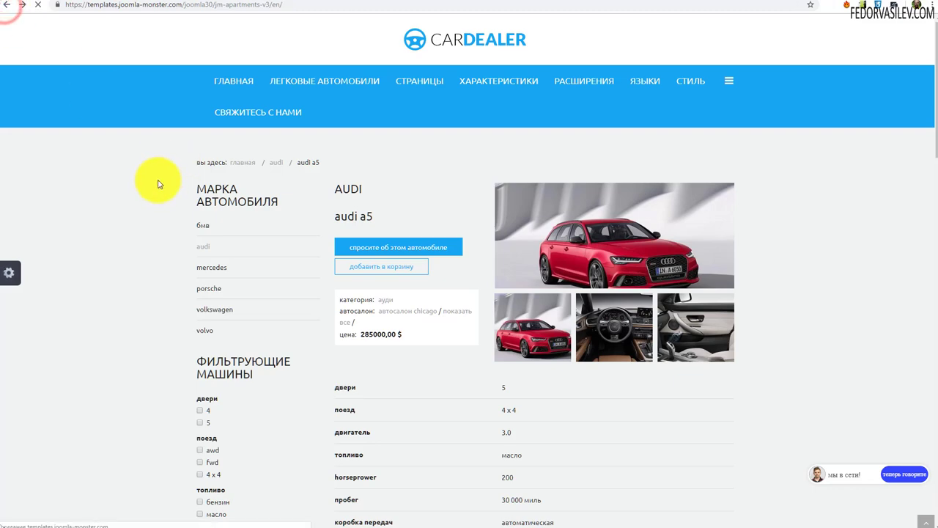
scroll(162, 184, "up", 6)
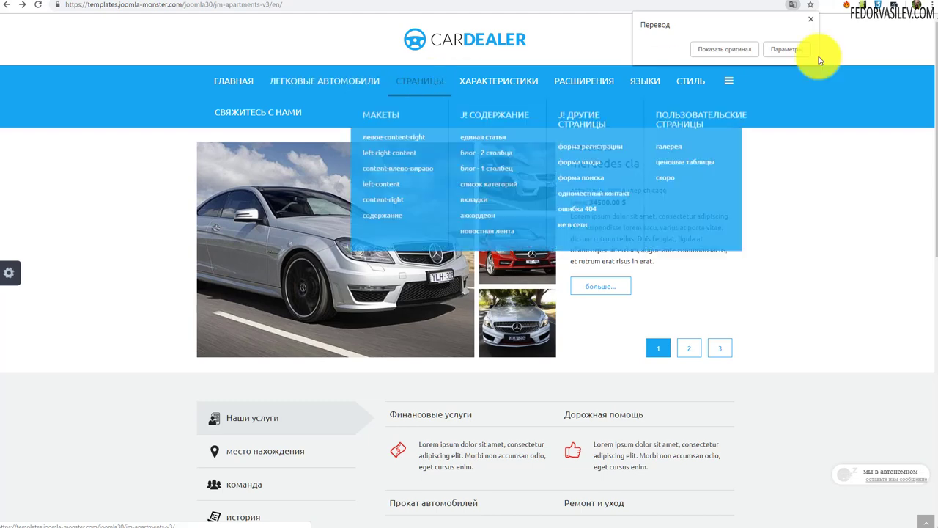
left_click(724, 49)
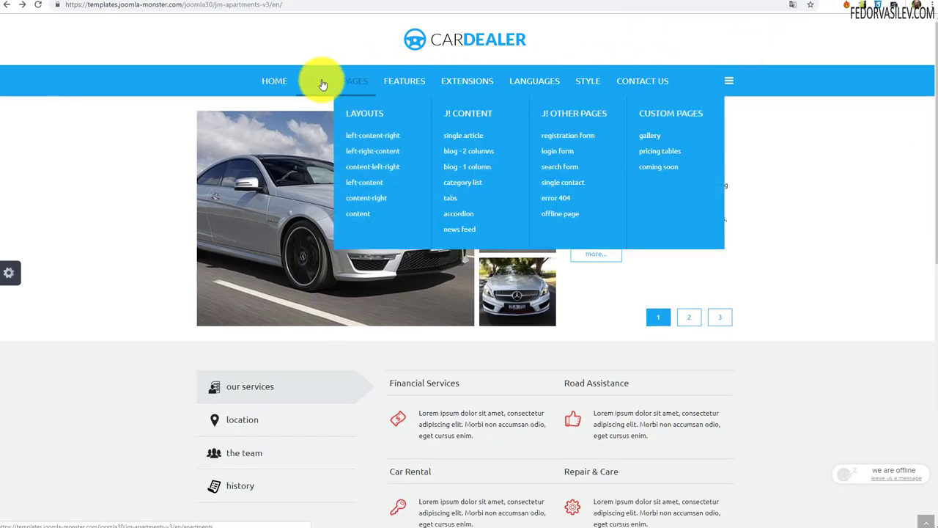
left_click(322, 84)
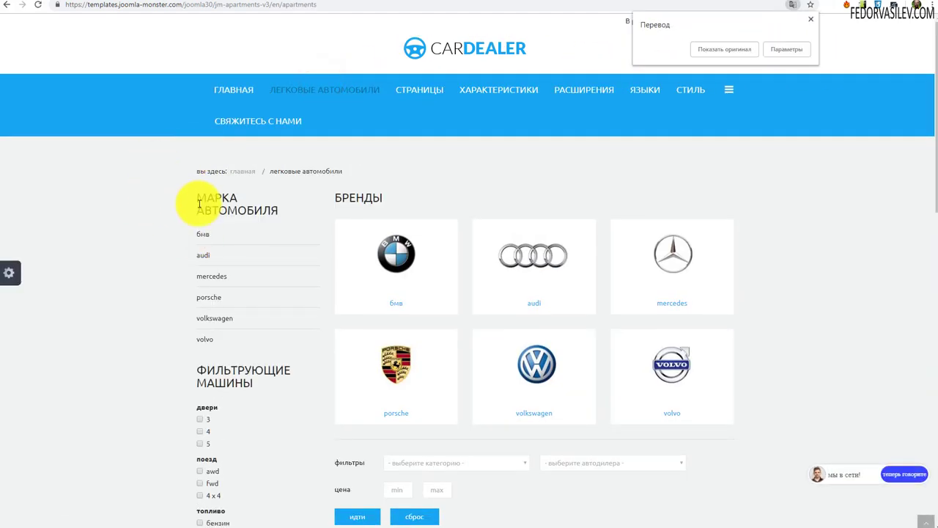
- Look over the sidebar filters beside the car listings on the demo site's catalog page
scroll(164, 225, "down", 7)
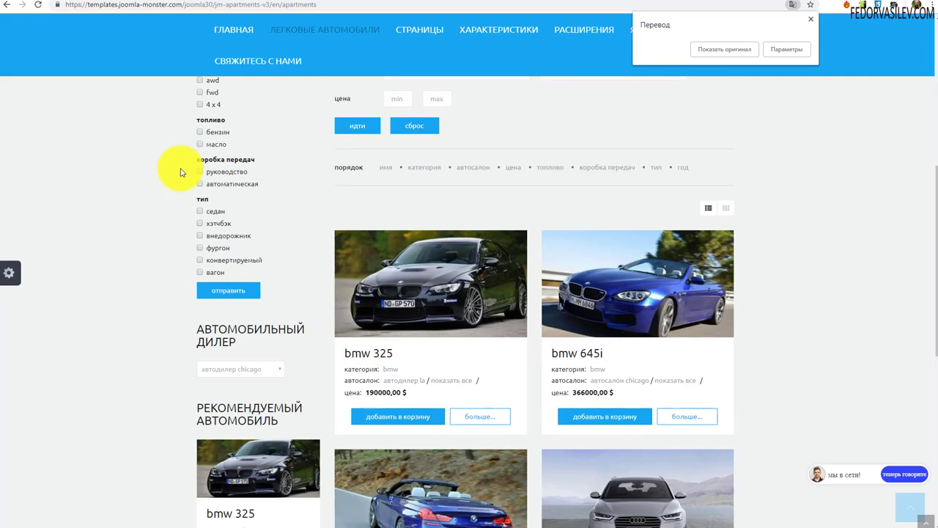
scroll(206, 261, "down", 3)
scroll(207, 253, "up", 3)
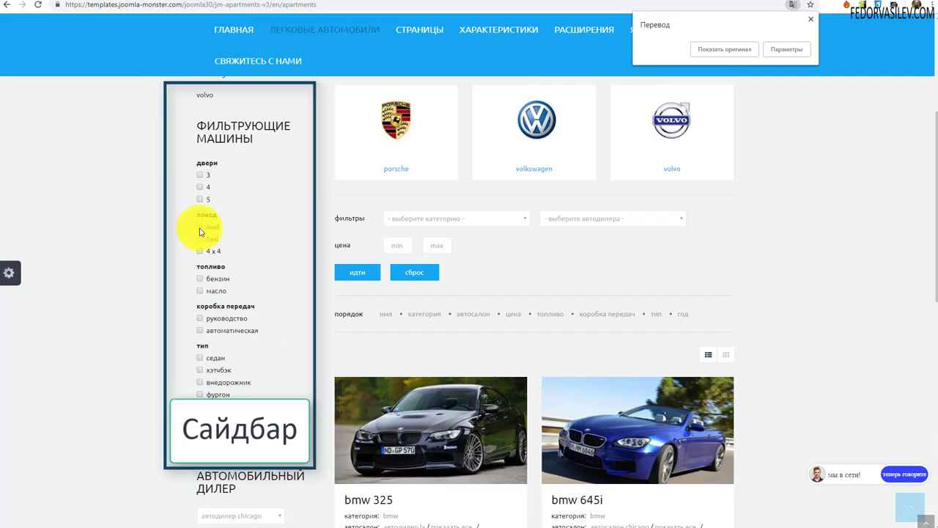
scroll(242, 199, "down", 2)
scroll(239, 199, "down", 2)
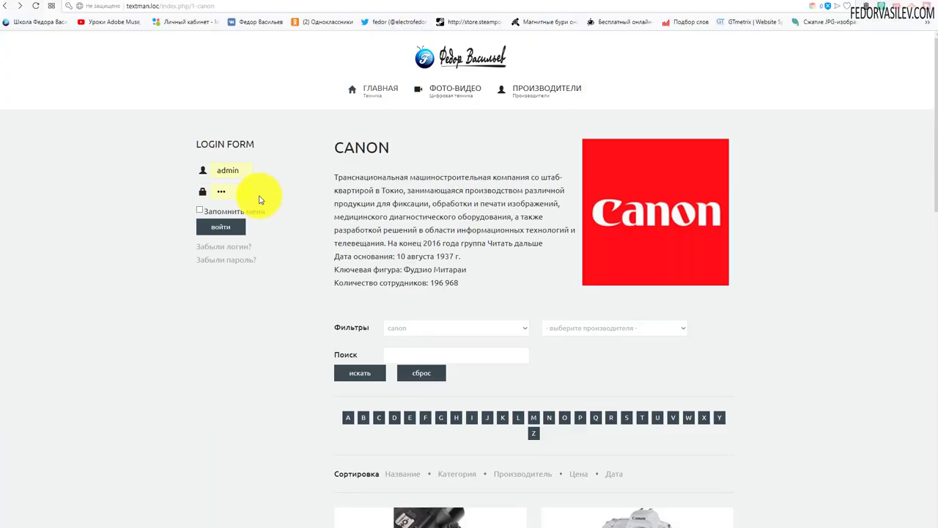
- In the DJ-Catalog2 image settings, set the large image width to 500 and height to 400, and save and close the settings
scroll(258, 199, "down", 4)
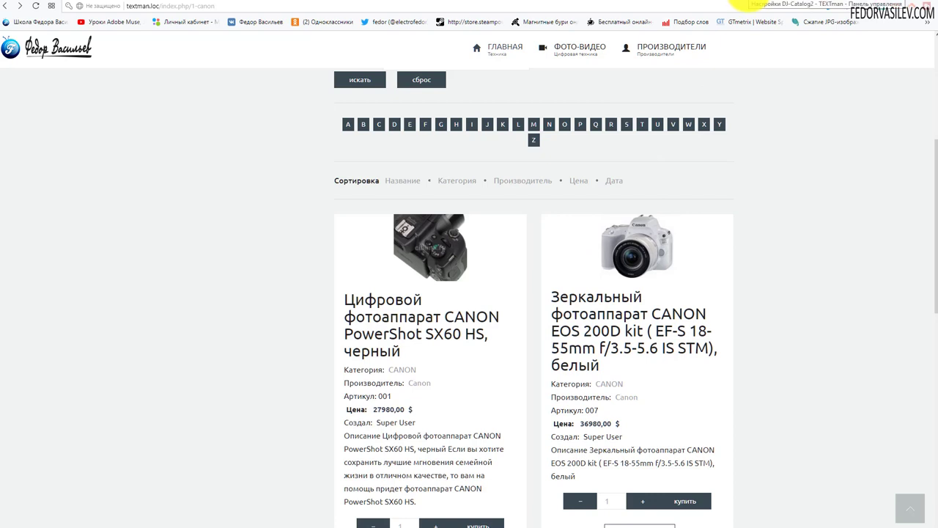
left_click(740, 4)
double_click(274, 220)
mouse_move(224, 220)
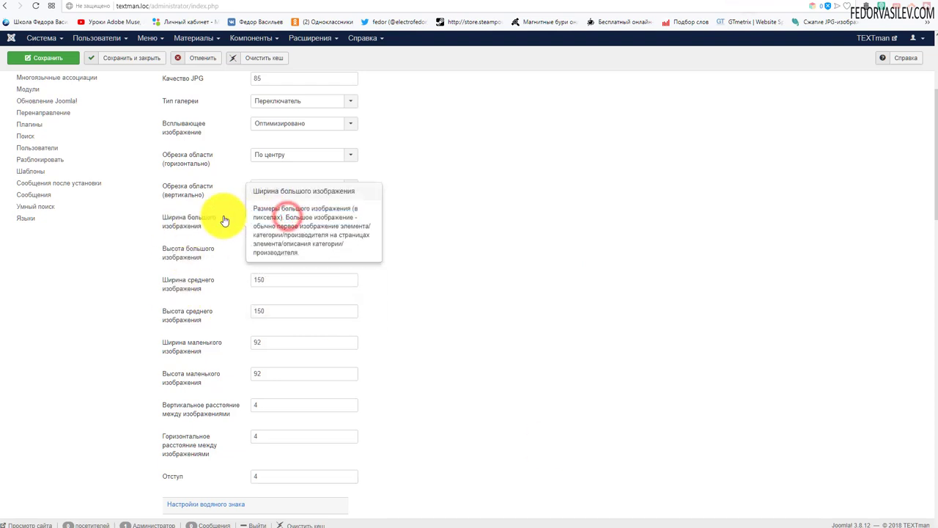
type("500")
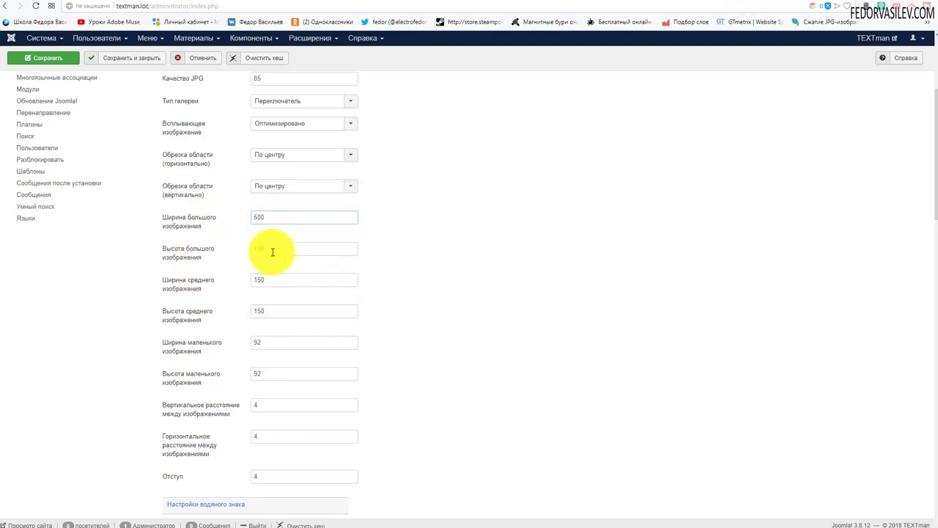
left_click(271, 252)
mouse_move(215, 258)
type("400")
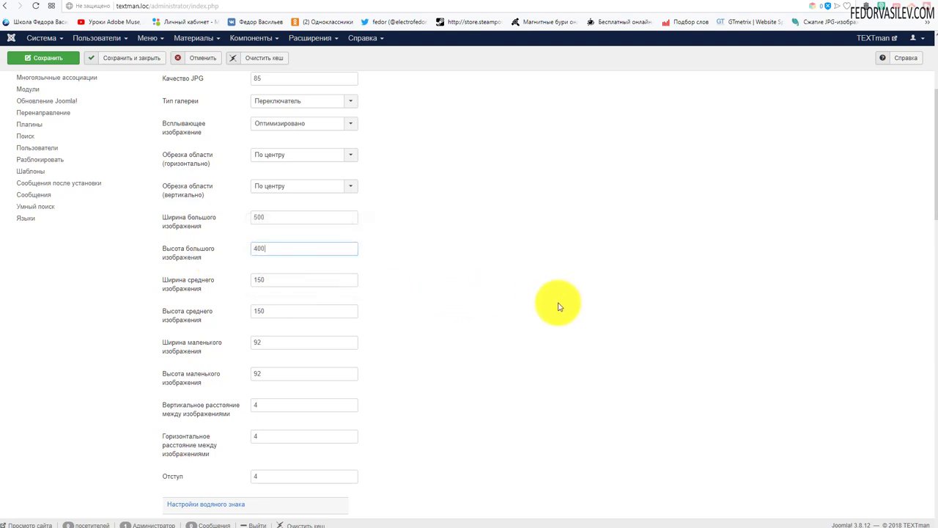
left_click(125, 58)
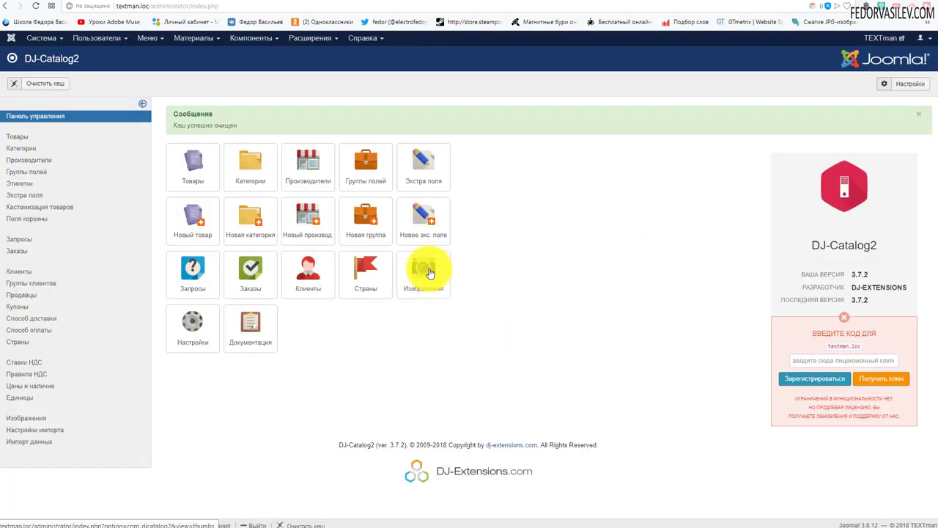
- Regenerate the product images (Изображения товаров) in DJ-Catalog2 and reload the site's Canon category page
left_click(431, 272)
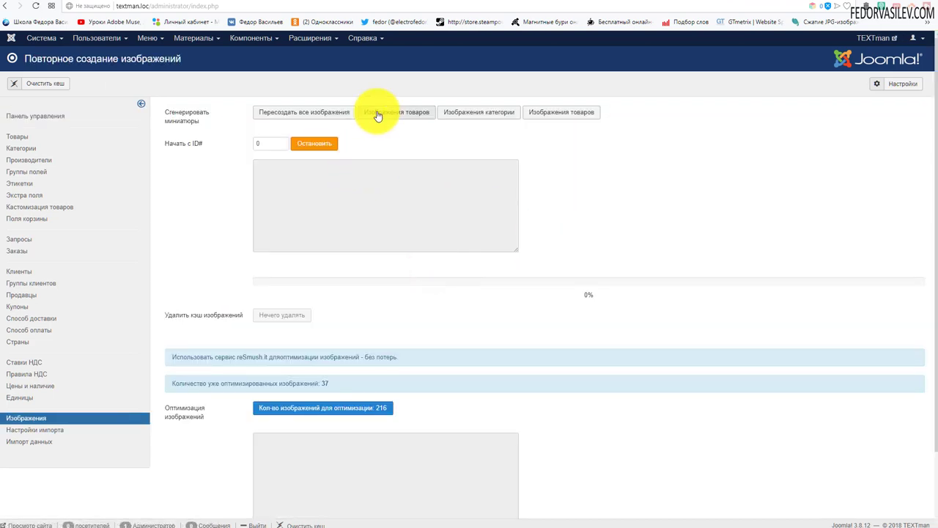
left_click(377, 113)
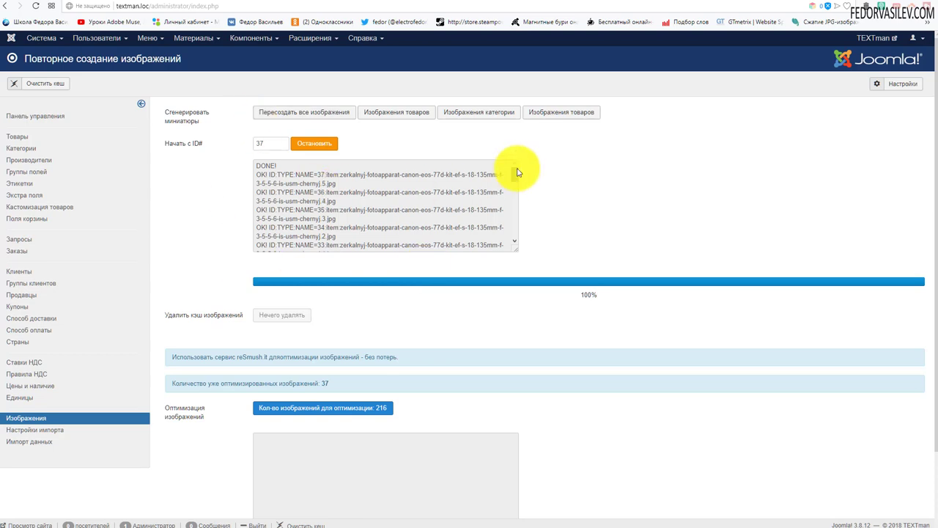
left_click(778, 2)
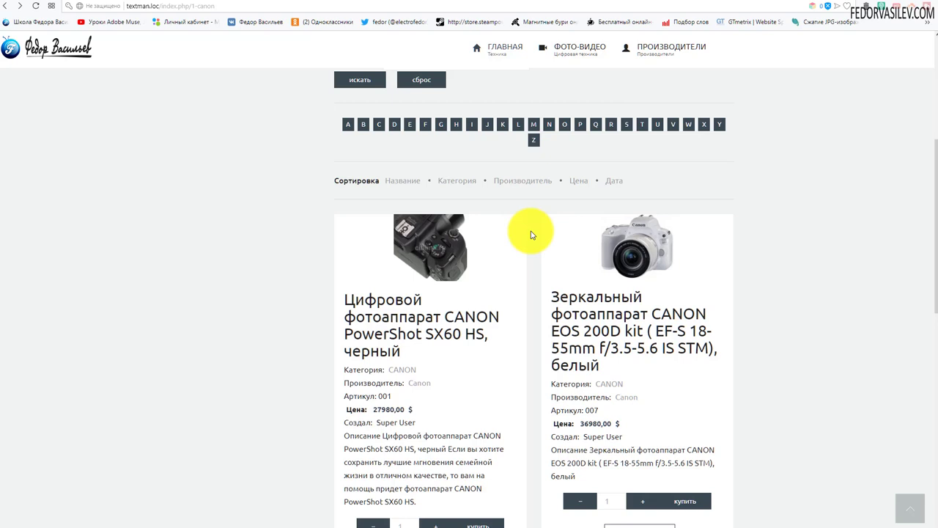
key("ctrl+F5")
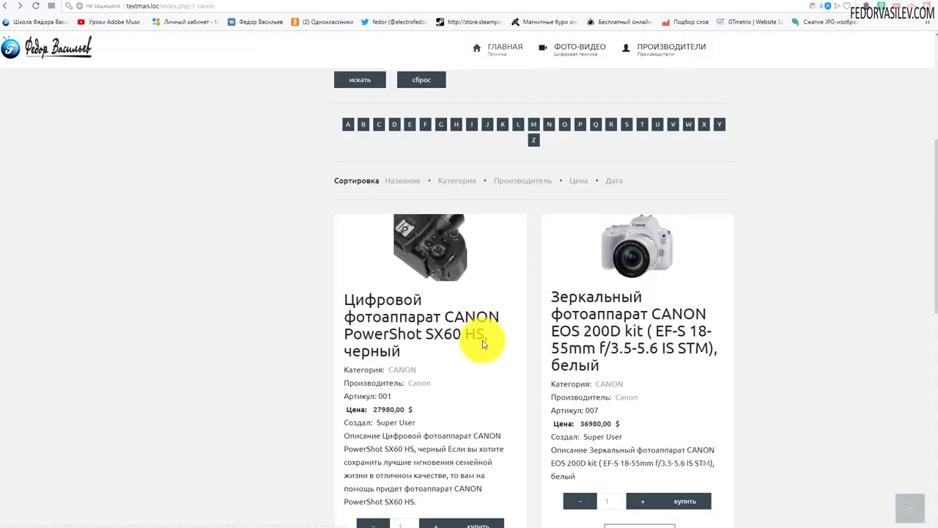
- Return to the DJ-Catalog2 general image settings and read the descriptions of the large image width and height options
key("ctrl+Tab")
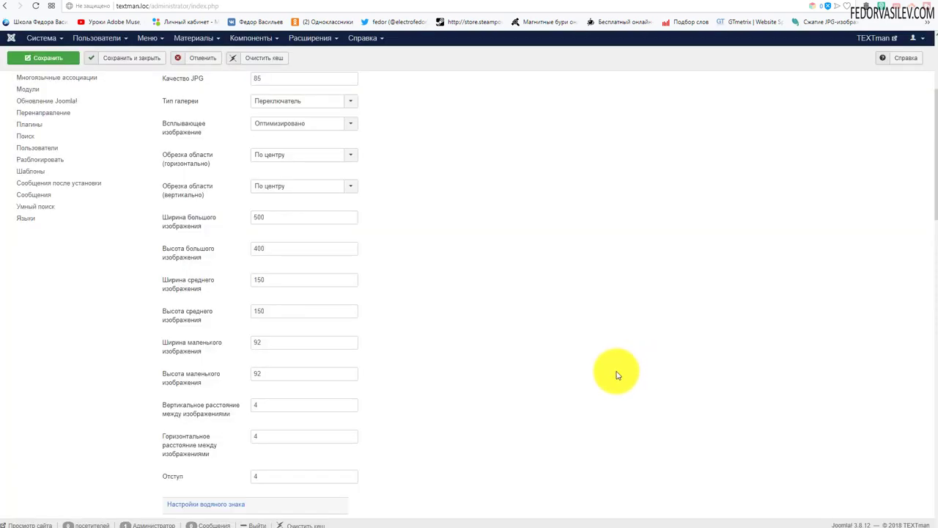
mouse_move(188, 228)
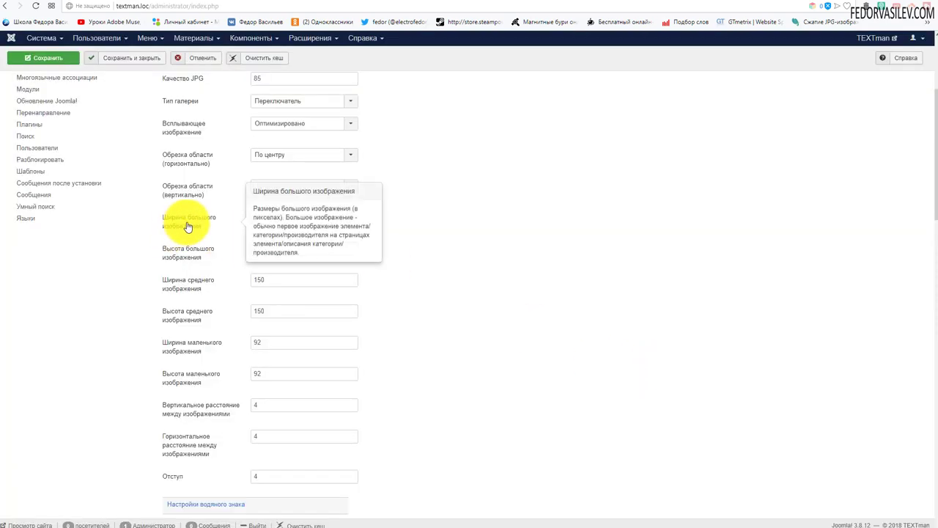
scroll(187, 227, "up", 5)
left_click_drag(176, 161, 236, 161)
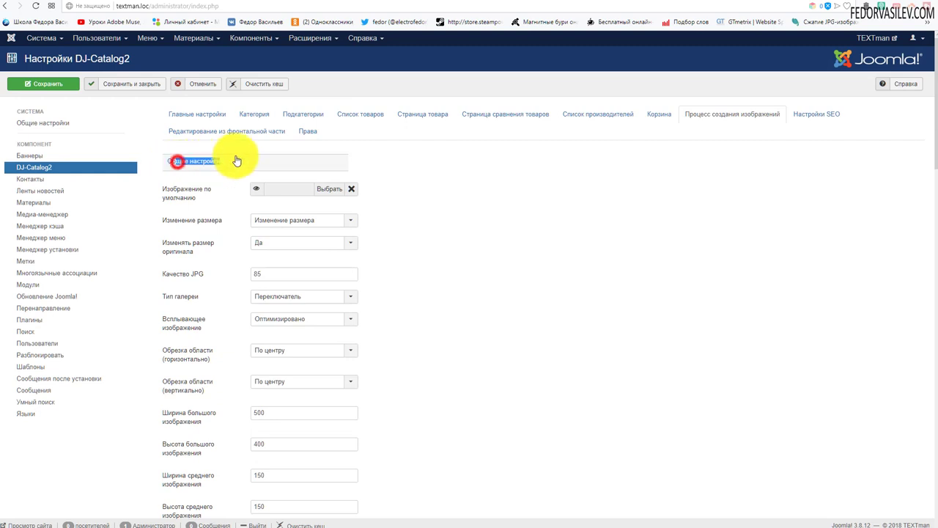
scroll(638, 193, "down", 3)
mouse_move(180, 268)
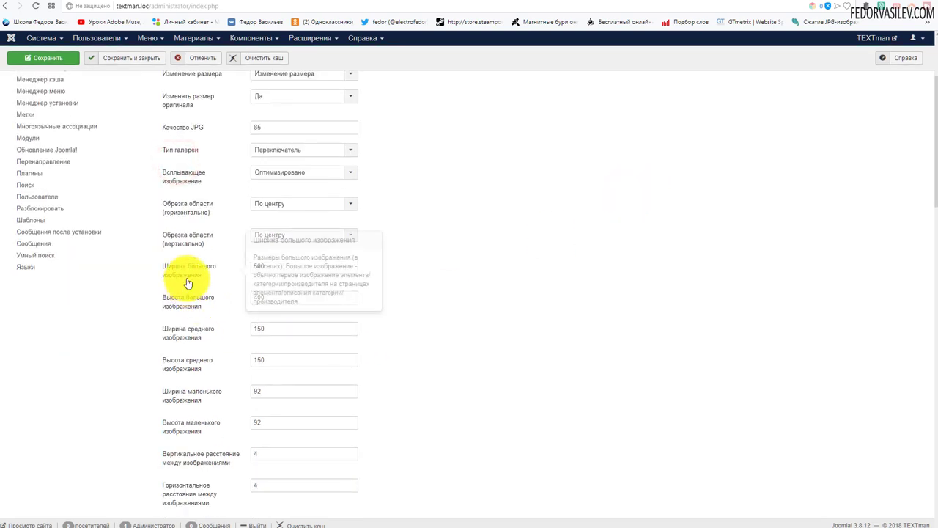
mouse_move(182, 308)
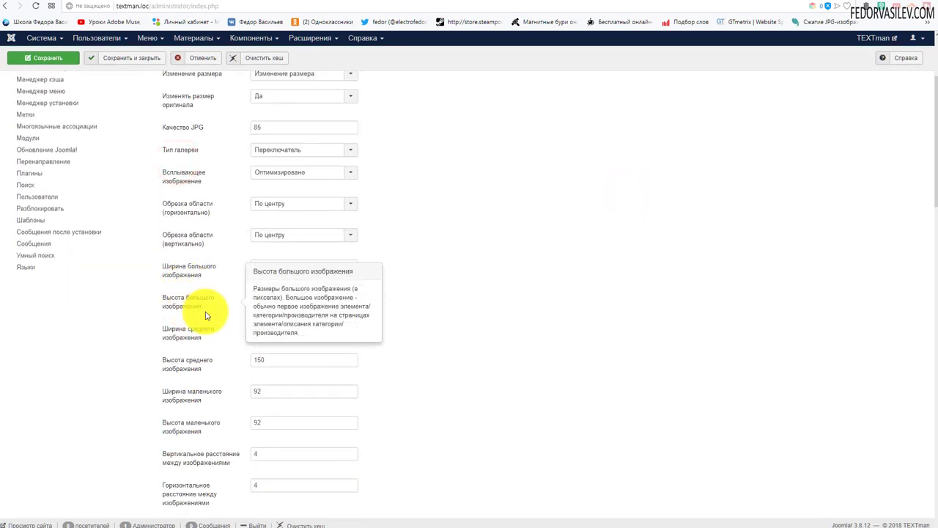
- Switch to the site's Canon category page and open the white CANON EOS 200D kit product page
double_click(293, 267)
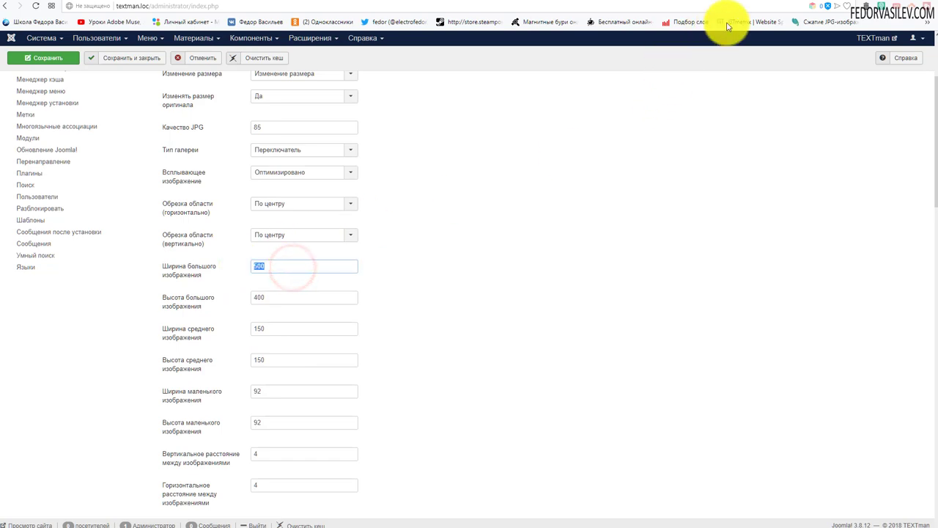
left_click(779, 4)
scroll(398, 286, "down", 2)
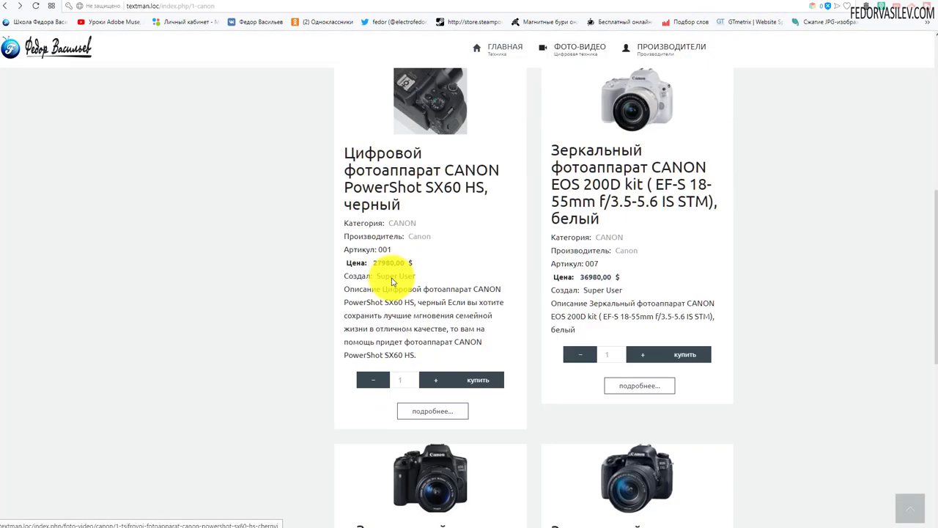
scroll(596, 285, "up", 2)
left_click(625, 226)
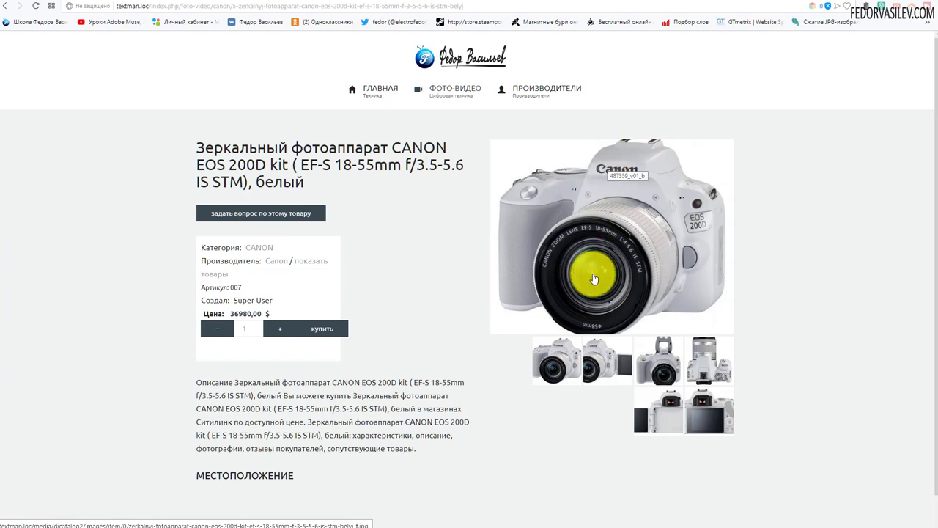
- Look through the CANON EOS 200D gallery thumbnails and the enlarged pop-up of its main image
left_click(605, 367)
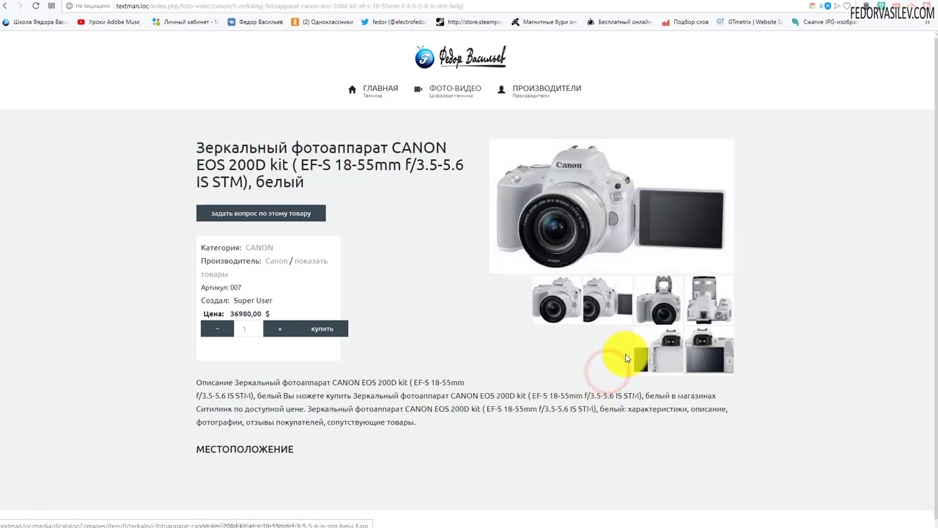
left_click(666, 344)
left_click(717, 298)
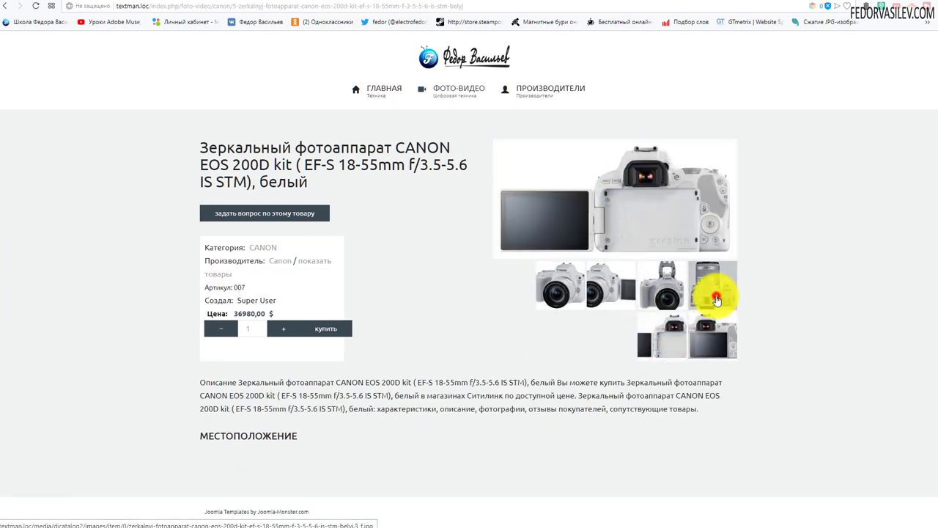
left_click(575, 287)
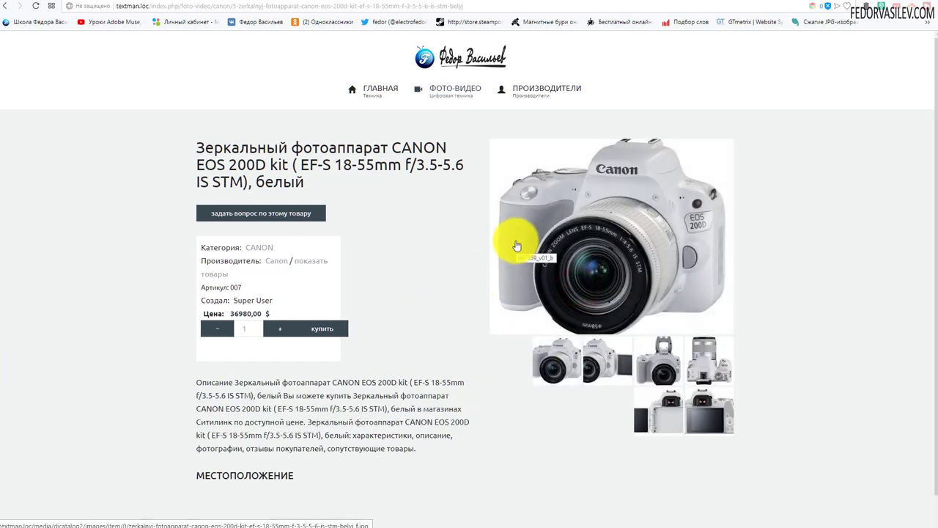
left_click(599, 251)
left_click(787, 181)
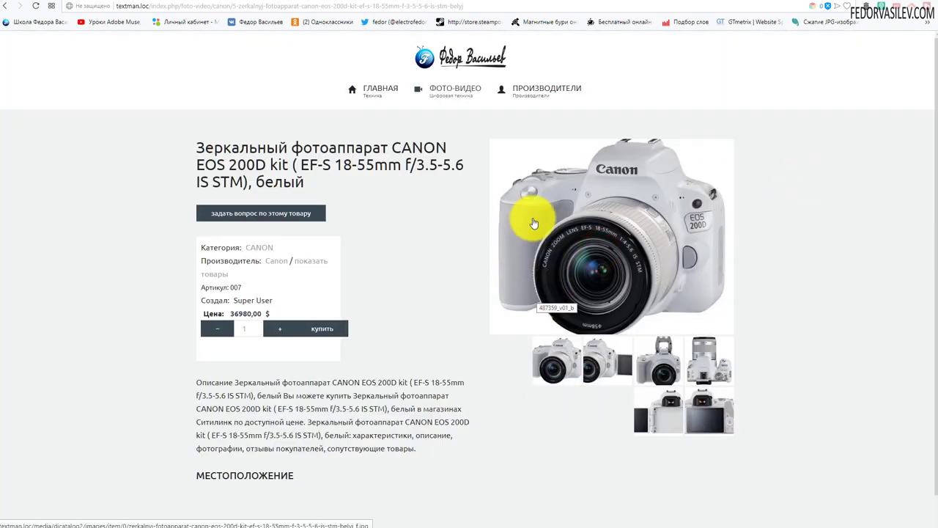
left_click(8, 10)
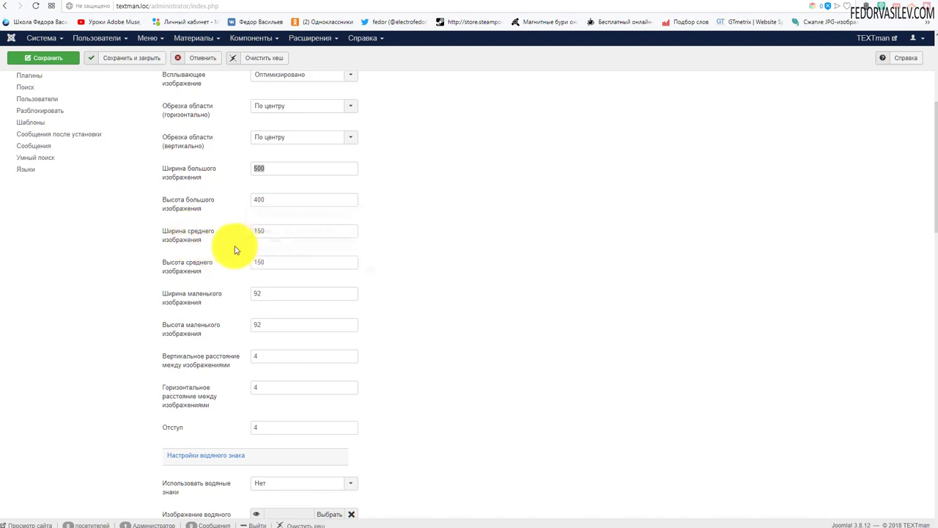
- In the DJ-Catalog2 image settings, set the medium image width to 400 and height to 350
double_click(263, 229)
type("400")
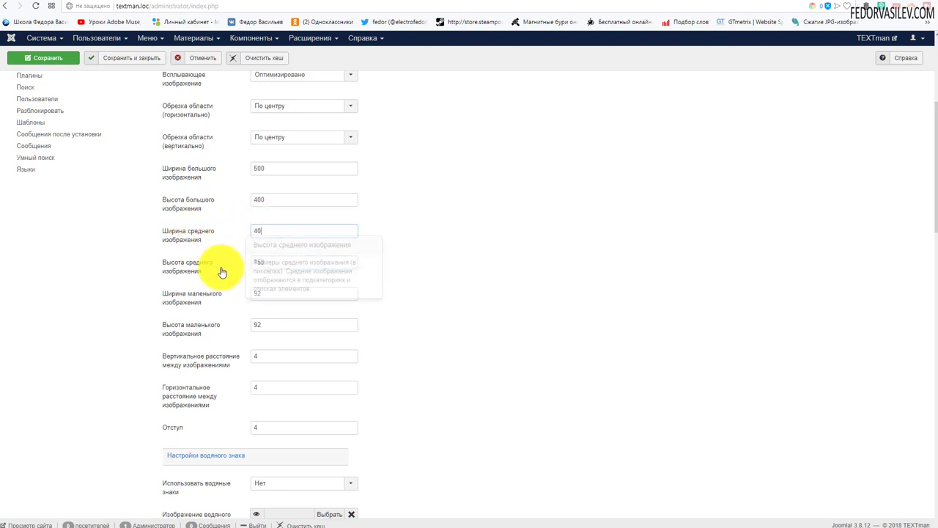
double_click(275, 262)
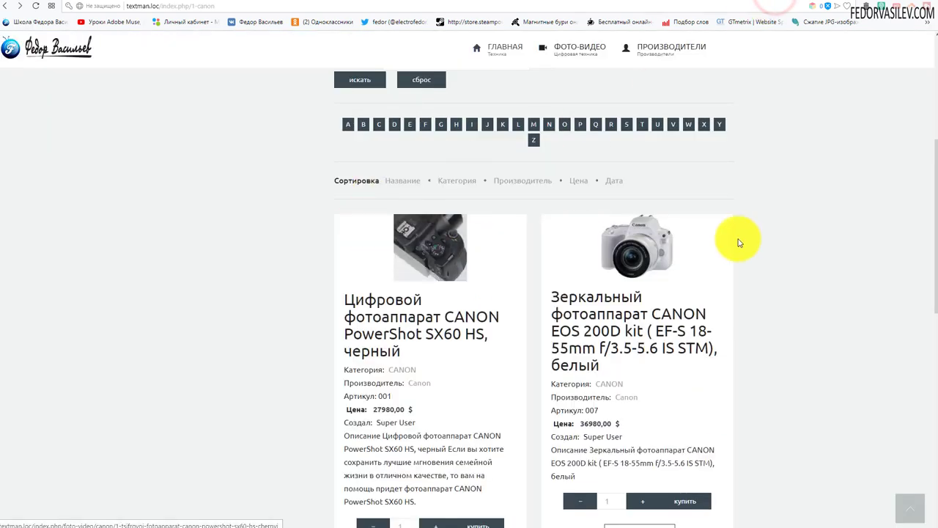
- Compare the product images in the site's Canon category listing with the small gallery images on the CANON EOS 200D page
scroll(685, 255, "down", 3)
scroll(444, 252, "down", 2)
scroll(557, 154, "up", 3)
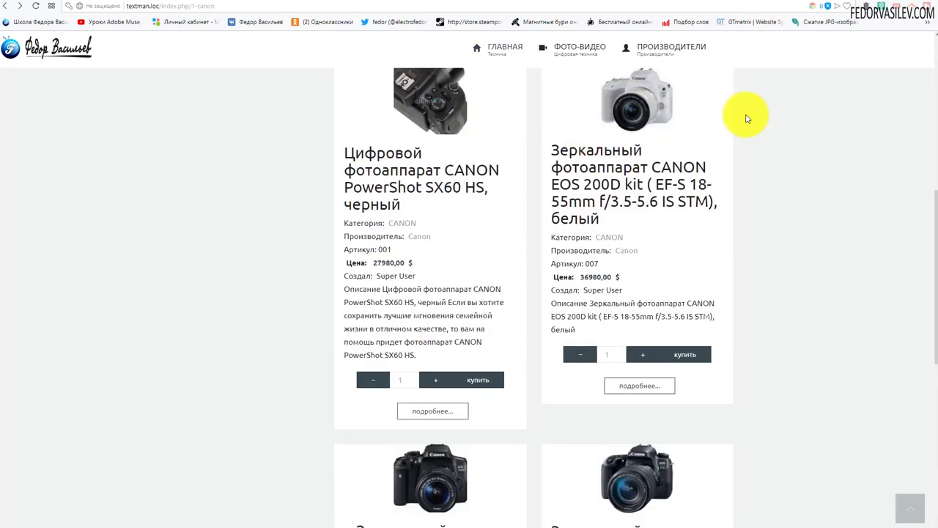
left_click(676, 224)
scroll(540, 286, "down", 1)
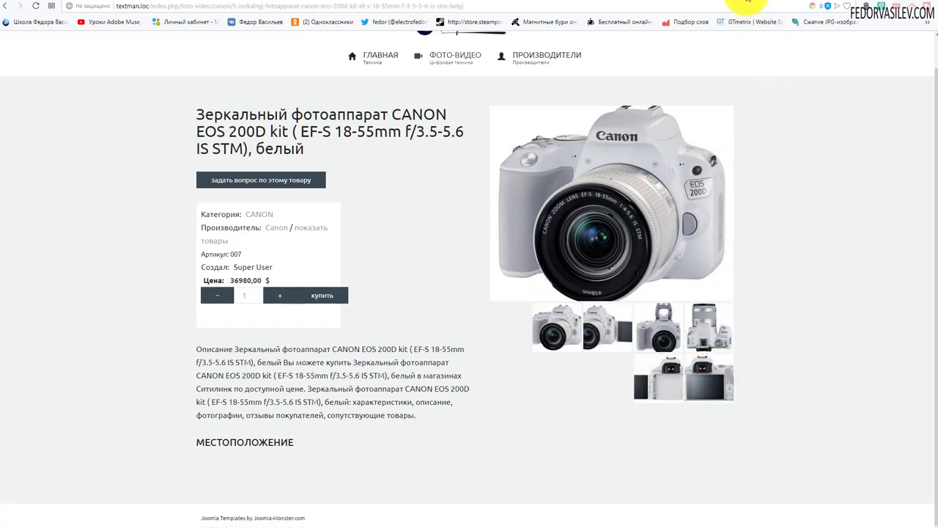
- Return to the DJ-Catalog2 image settings and set the small image width and height to 120 each
left_click(748, 3)
left_click(266, 289)
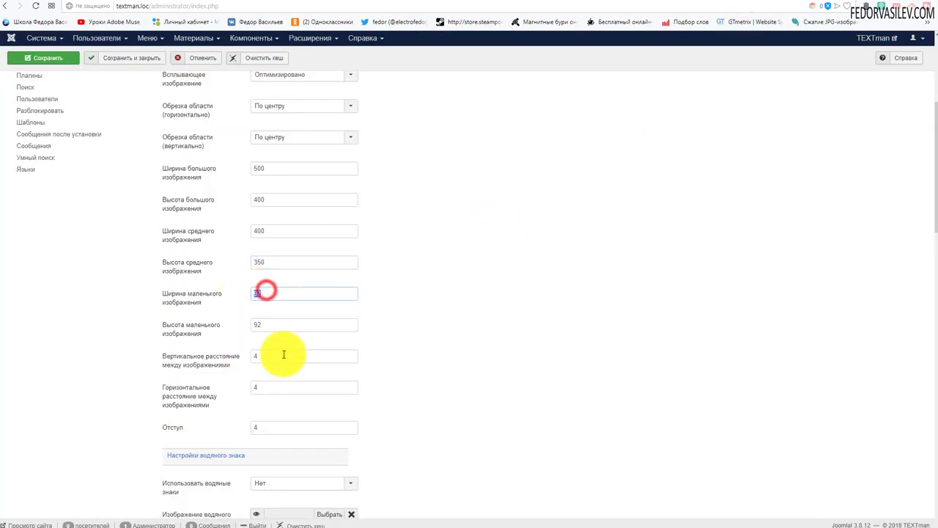
mouse_move(208, 300)
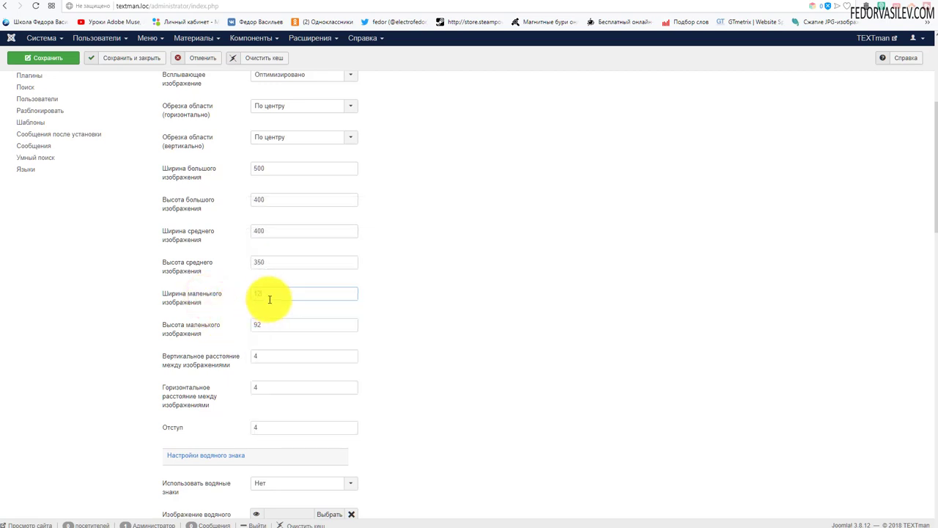
left_click(264, 322)
mouse_move(225, 330)
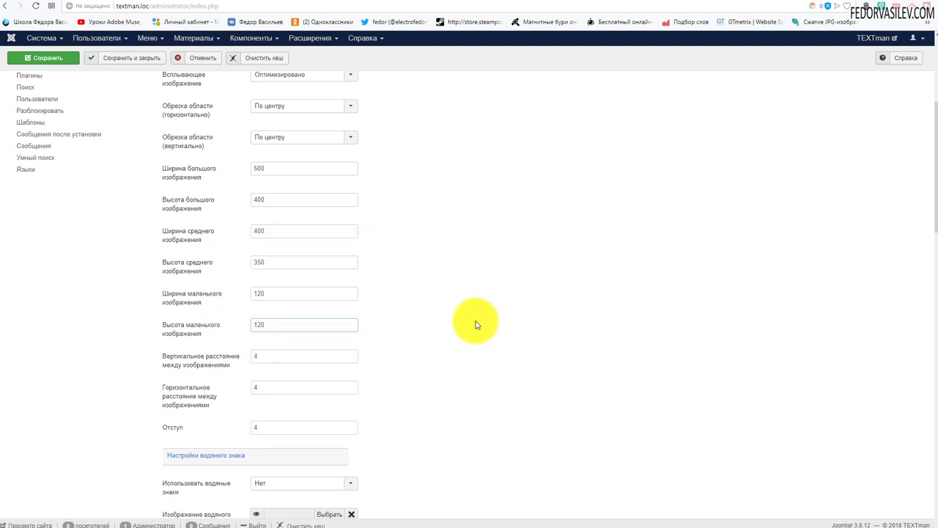
- Examine the image sizes and cropping in the demo site's car listings, including the bmw 325 item
scroll(475, 324, "up", 2)
left_click(779, 3)
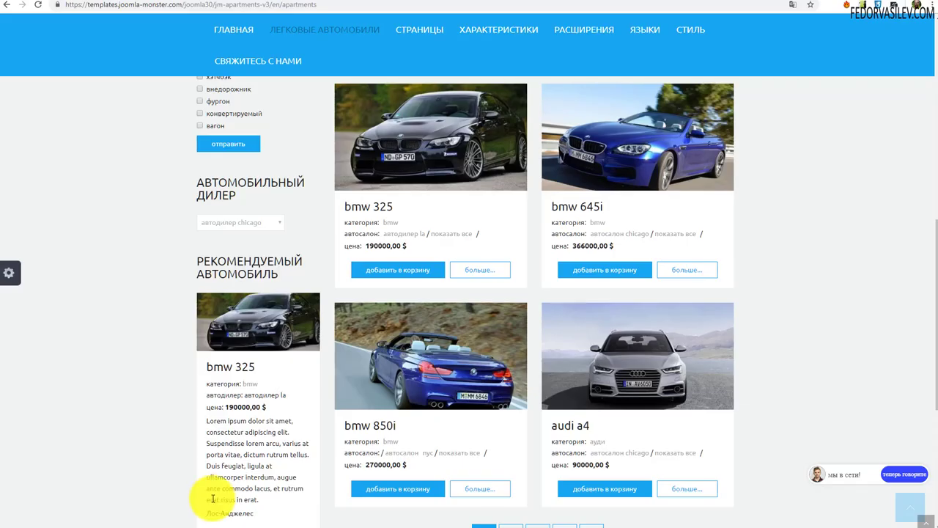
left_click(450, 171)
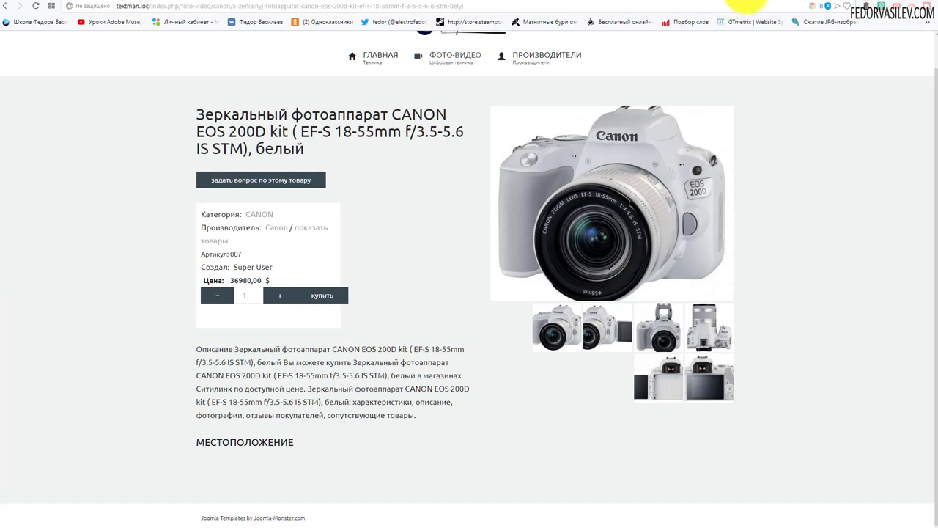
- Set the DJ-Catalog2 image resizing mode (Изменение размера) to "Изменить размер и обрезать"
left_click(747, 3)
left_click(271, 224)
left_click(203, 220)
left_click(276, 220)
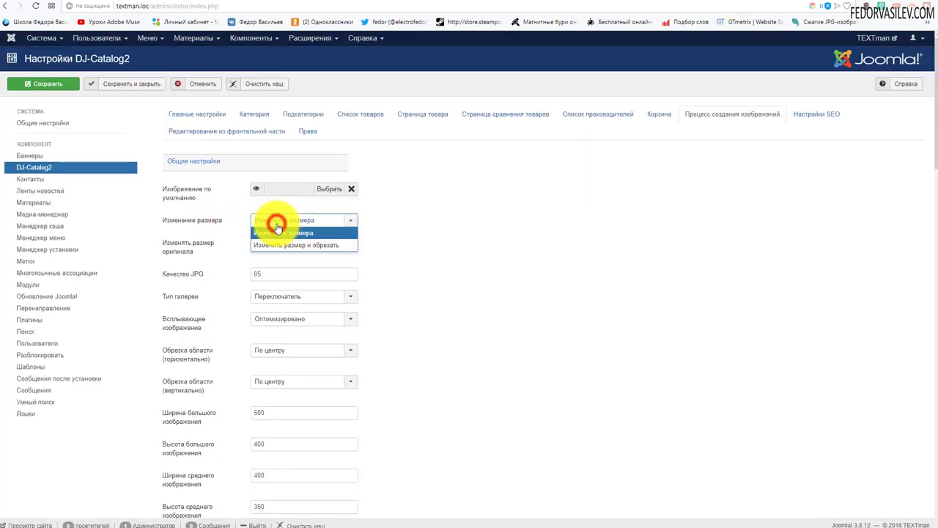
left_click(309, 246)
scroll(429, 249, "down", 2)
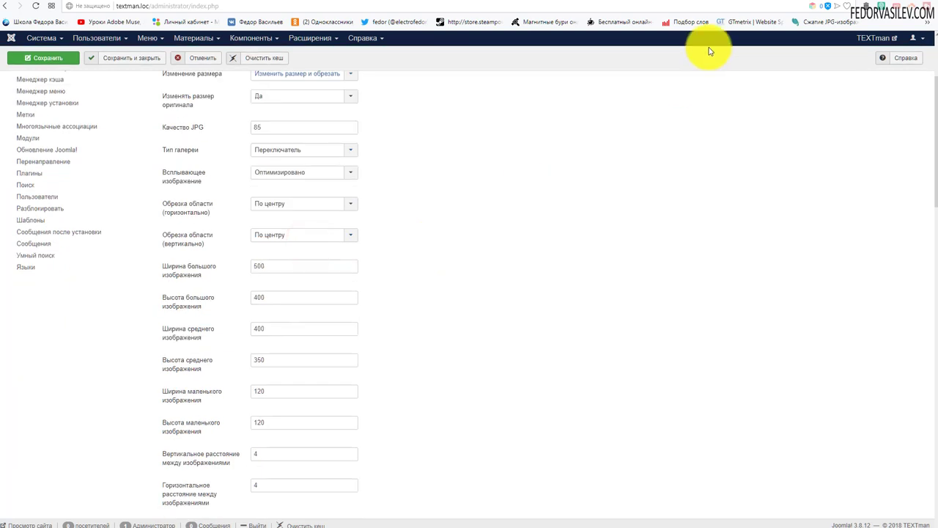
- Check the CANON EOS 200D thumbnails, and set the vertical and horizontal spacing between images to 10 and the padding (Отступ) to 0
left_click(780, 3)
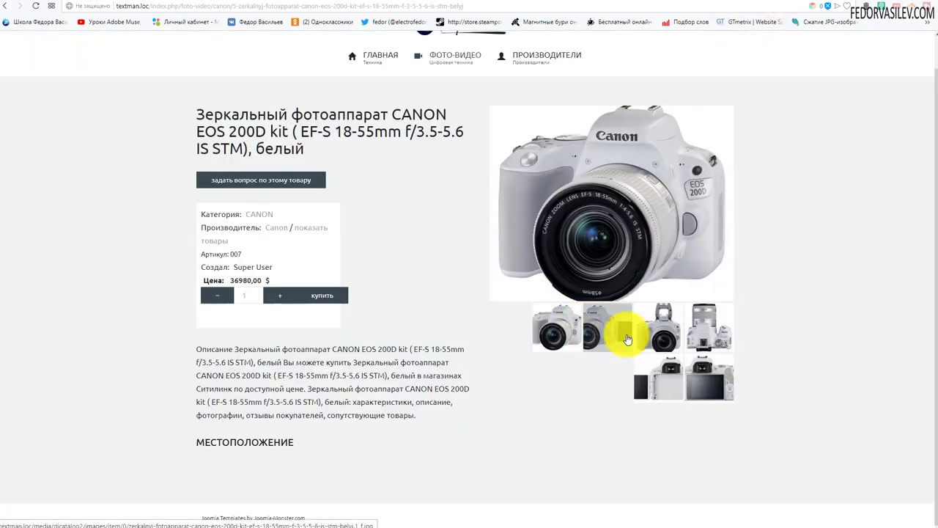
left_click(749, 2)
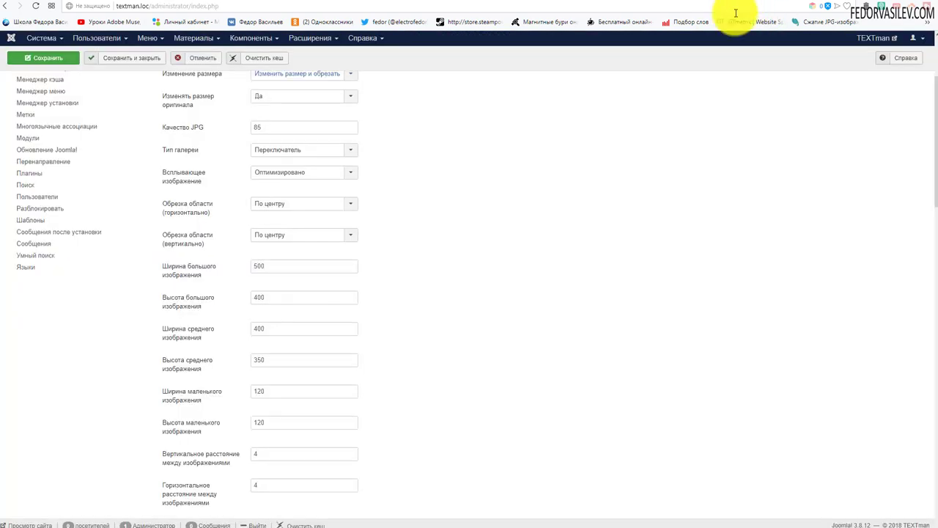
scroll(435, 313, "down", 2)
mouse_move(184, 323)
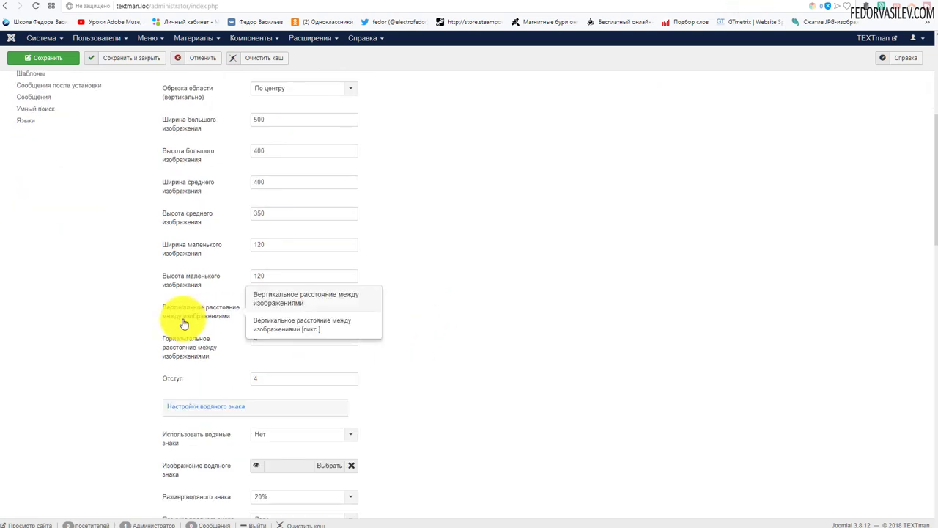
double_click(263, 308)
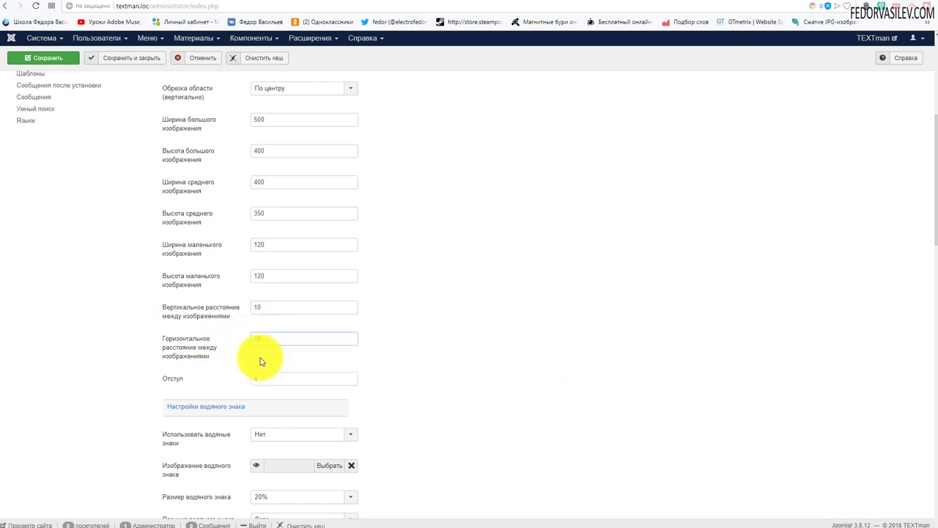
double_click(268, 378)
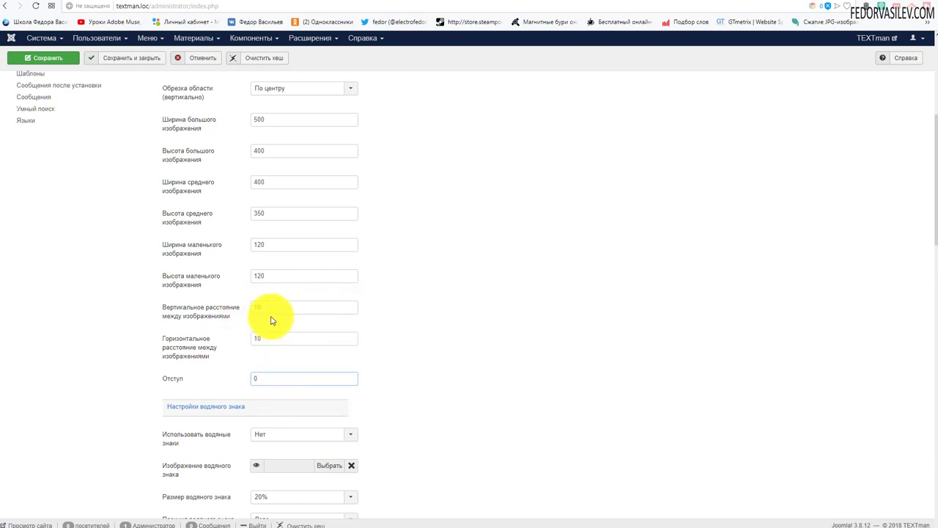
left_click(267, 340)
- Save and close the DJ-Catalog2 settings, and regenerate the product images from the Изображения section
scroll(471, 462, "up", 5)
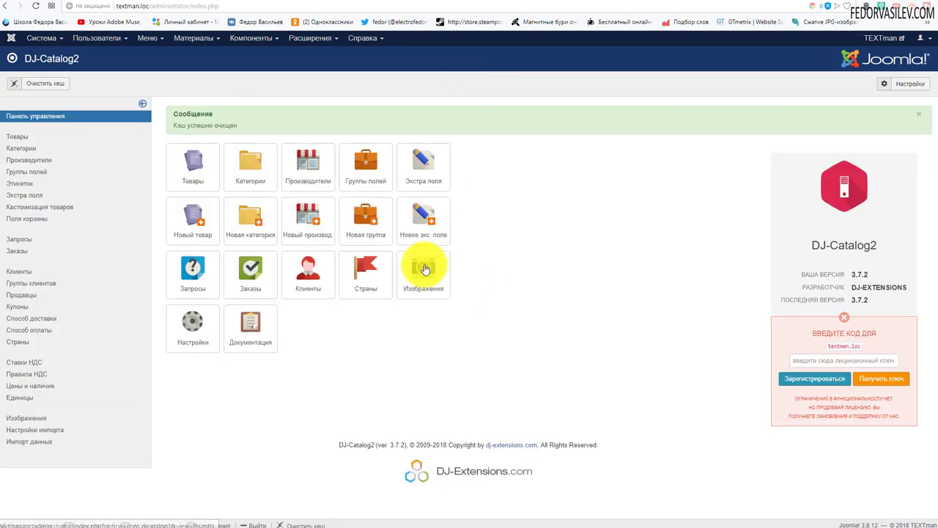
left_click(421, 278)
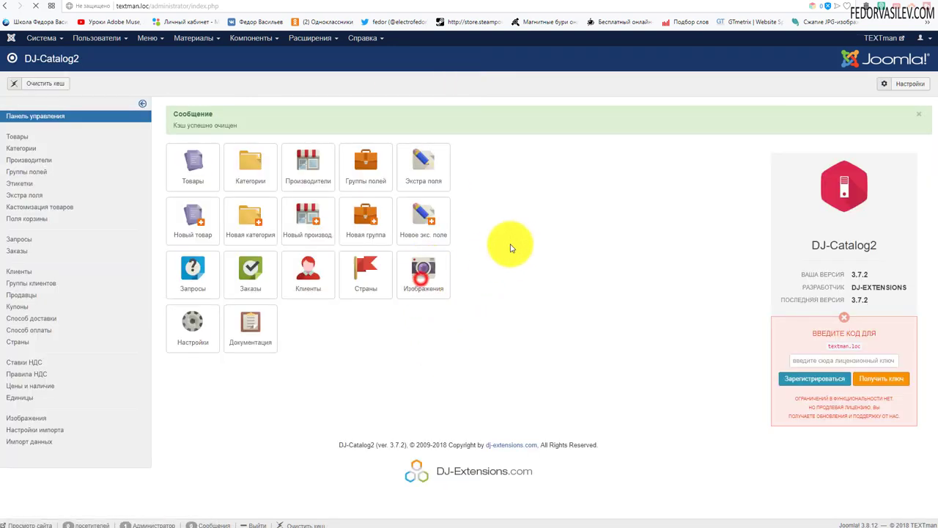
left_click(395, 113)
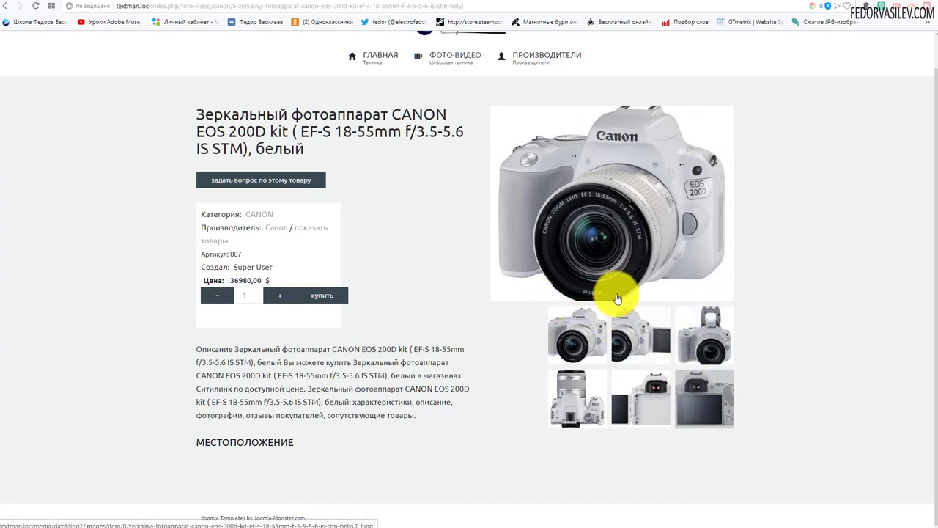
- Page through the enlarged gallery images of the CANON EOS 200D on the site and close the pop-up
left_click(609, 262)
left_click(918, 286)
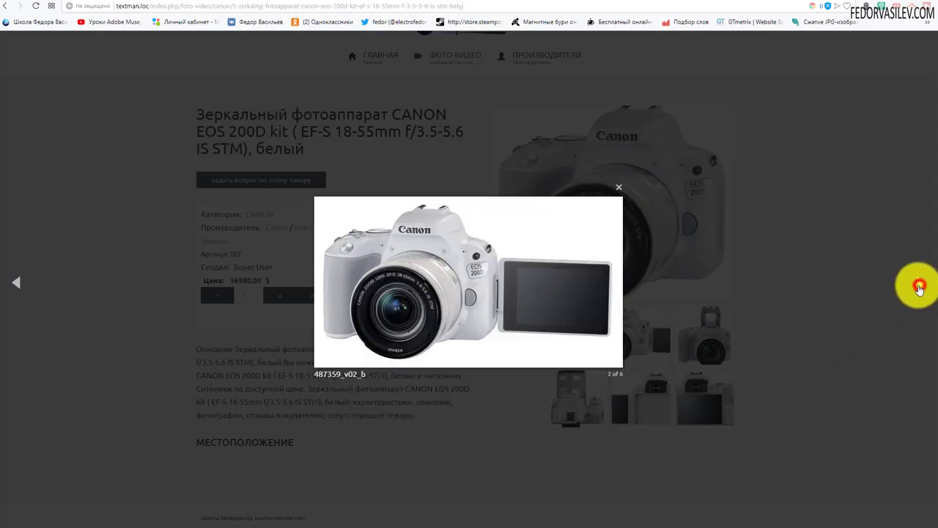
left_click(917, 286)
left_click(917, 286)
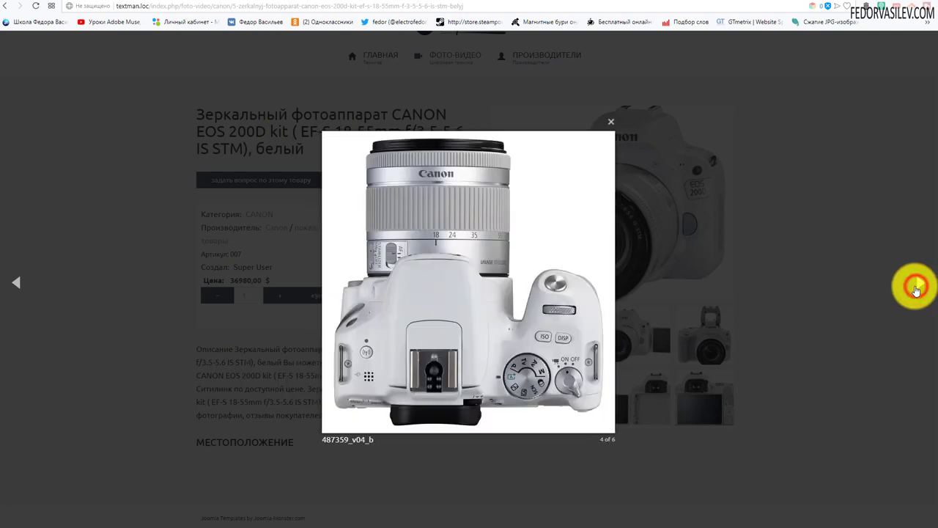
left_click(918, 286)
left_click(923, 289)
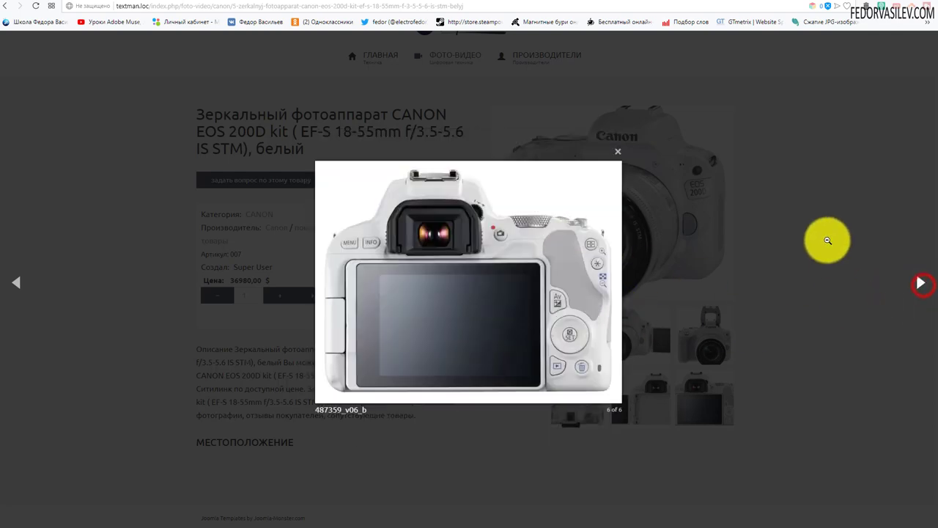
left_click(823, 241)
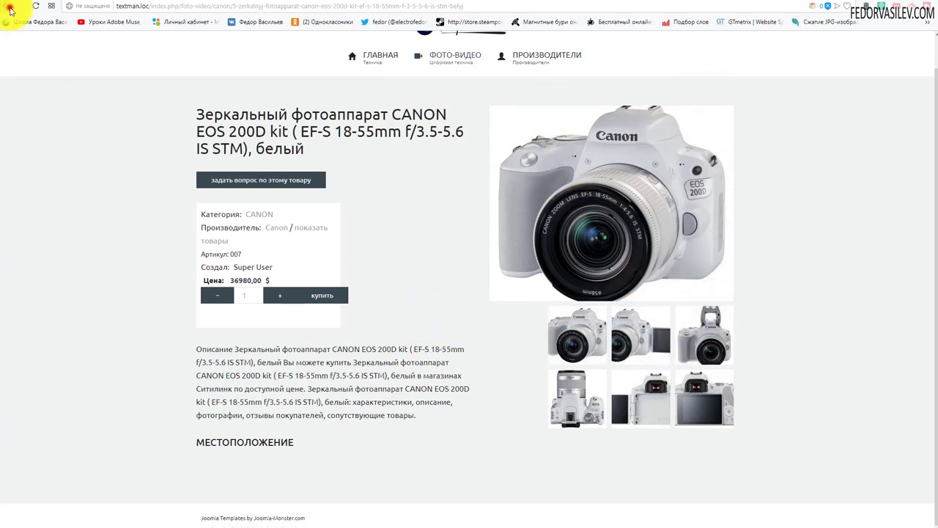
- Open the CANON EOS 77D product page from the Canon category, and inspect its enlarged main image and gallery thumbnails
scroll(303, 287, "down", 8)
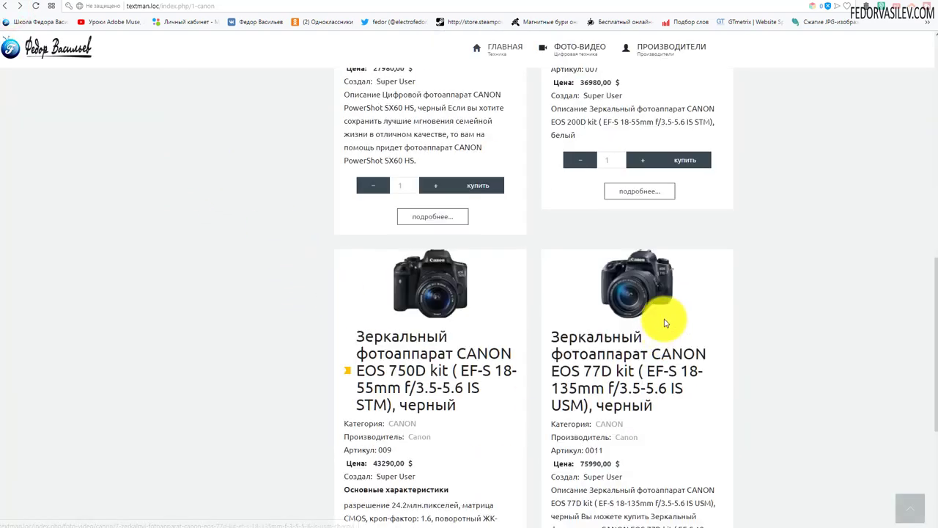
left_click(629, 284)
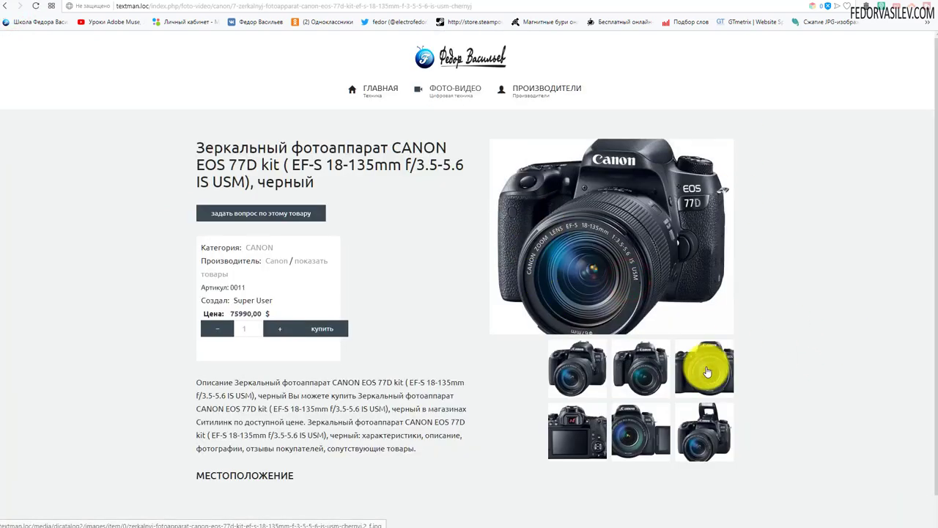
left_click(550, 245)
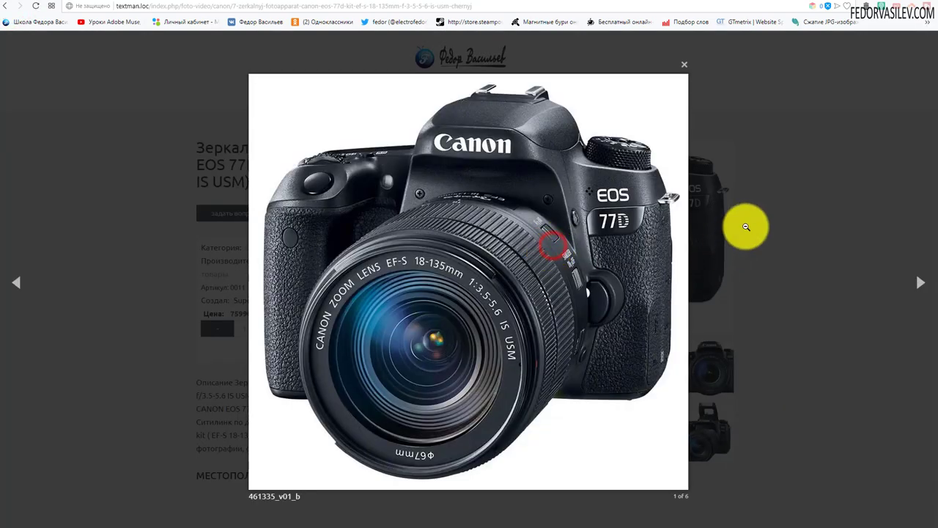
left_click(745, 226)
scroll(510, 350, "down", 1)
scroll(506, 340, "up", 1)
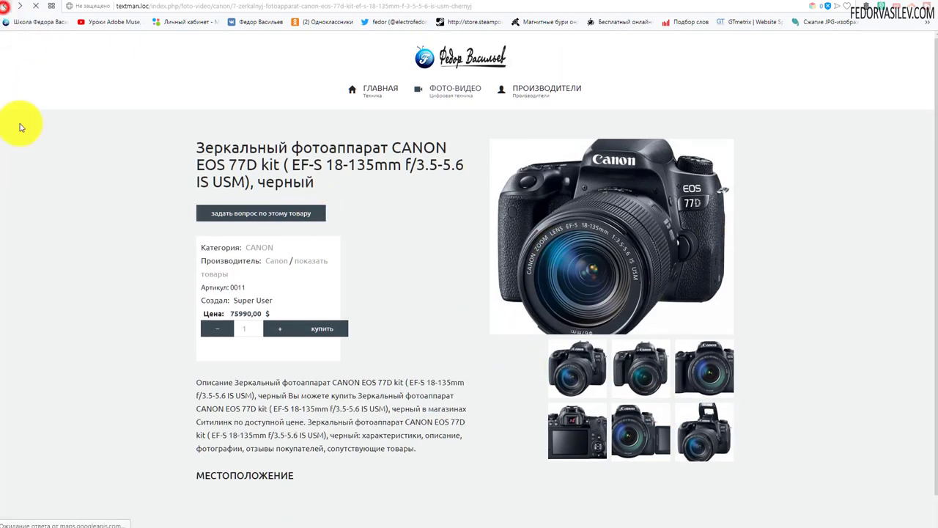
- Return to the Canon category page and examine the product images, card layout and spacing next to the login form column
key("alt+Left")
scroll(314, 225, "up", 4)
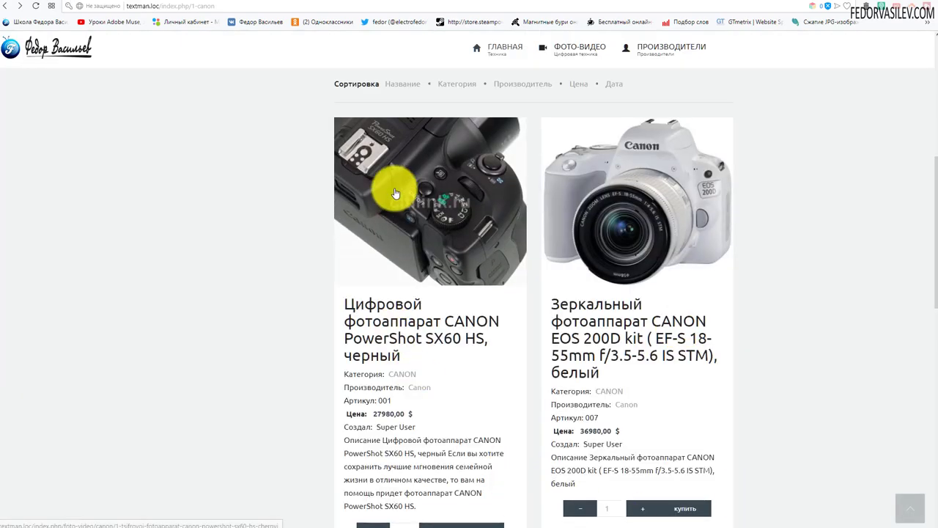
scroll(838, 164, "down", 5)
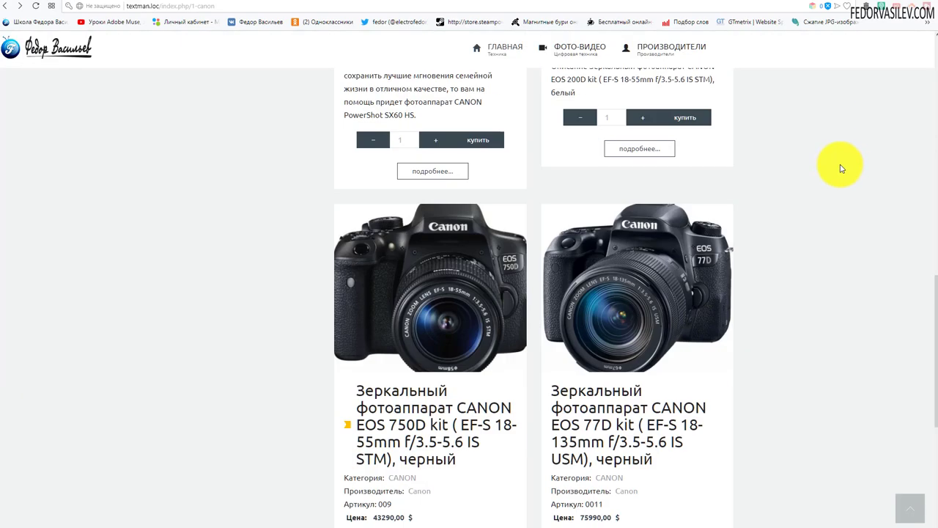
scroll(258, 303, "up", 10)
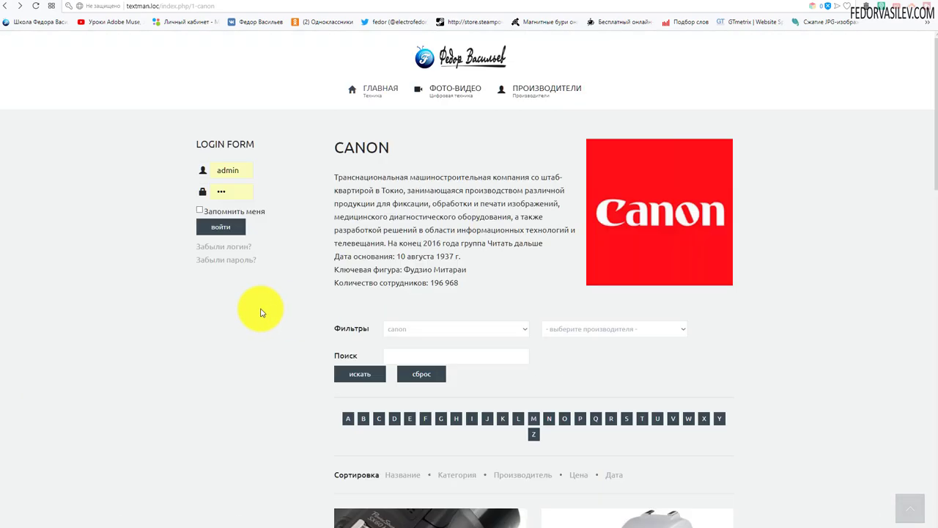
scroll(447, 477, "down", 5)
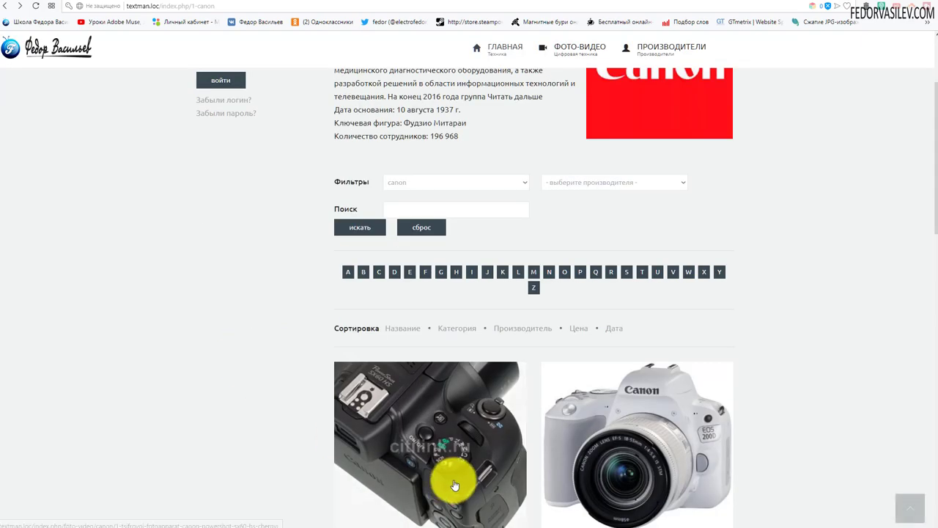
scroll(392, 245, "down", 4)
scroll(202, 381, "up", 7)
scroll(205, 355, "up", 3)
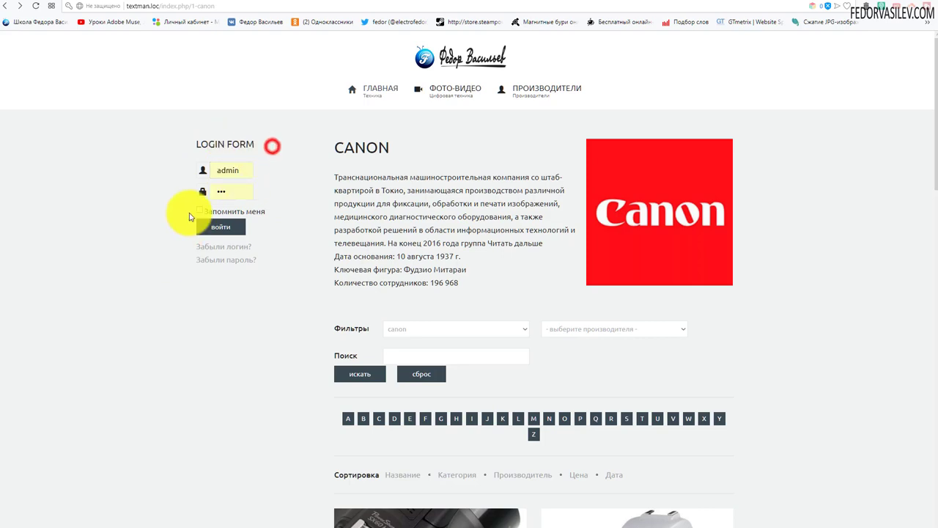
scroll(247, 210, "down", 3)
scroll(247, 209, "up", 3)
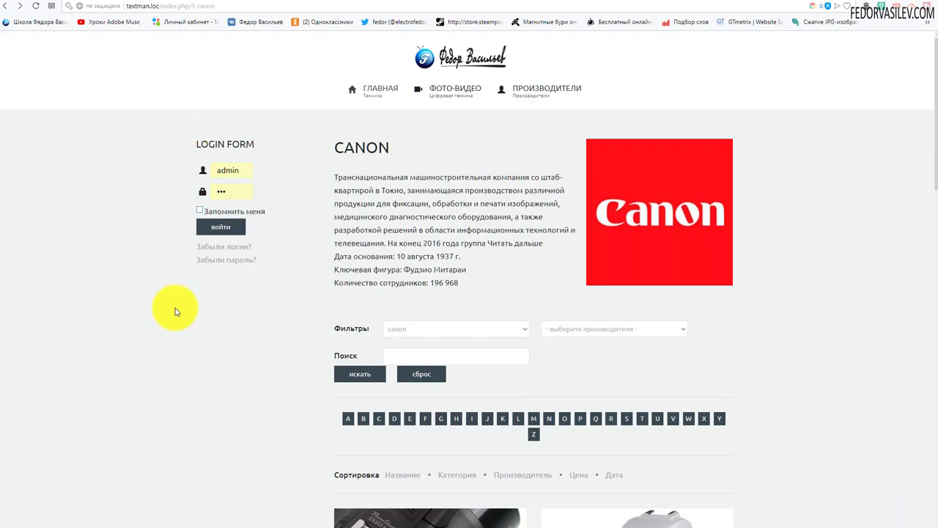
scroll(271, 201, "down", 3)
scroll(249, 205, "up", 3)
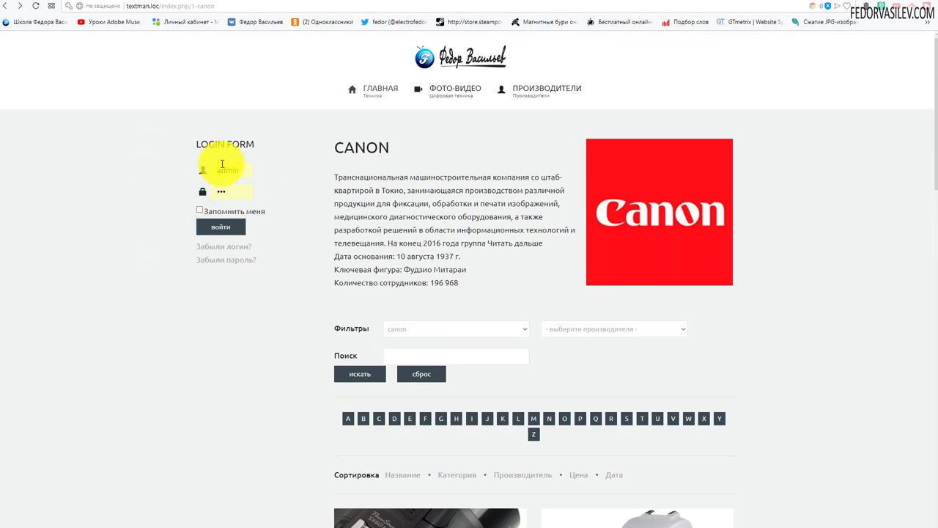
scroll(471, 143, "down", 8)
scroll(411, 169, "down", 6)
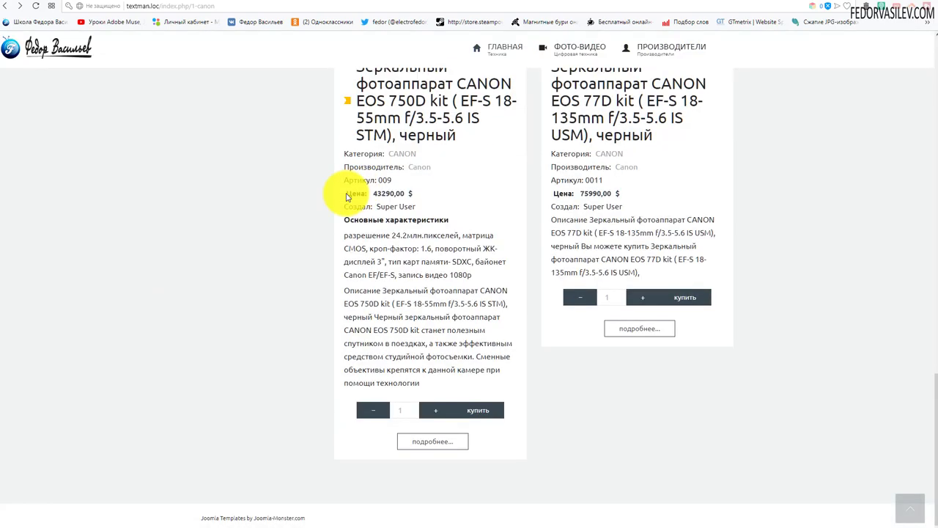
scroll(367, 220, "up", 10)
scroll(373, 308, "down", 6)
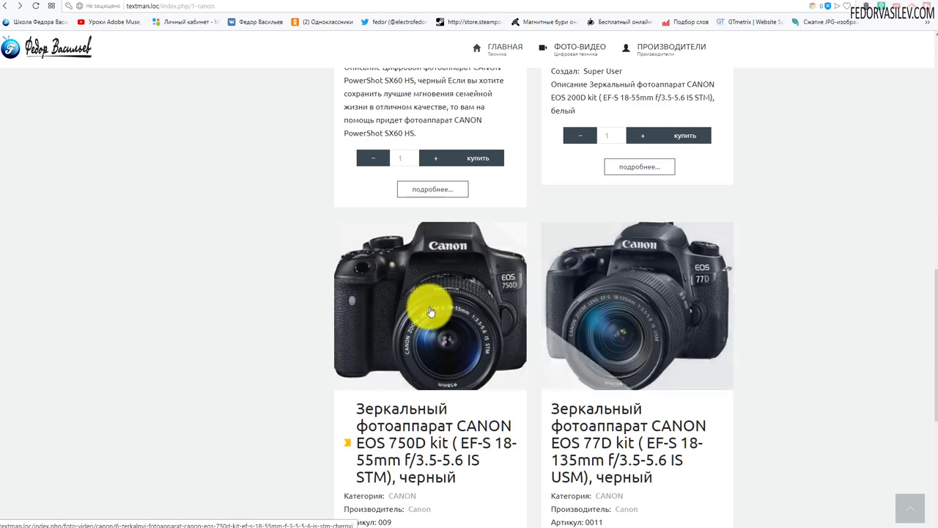
- Open the CANON PowerShot SX60 HS product page from the Canon category and check its gallery thumbnails
scroll(430, 323, "up", 7)
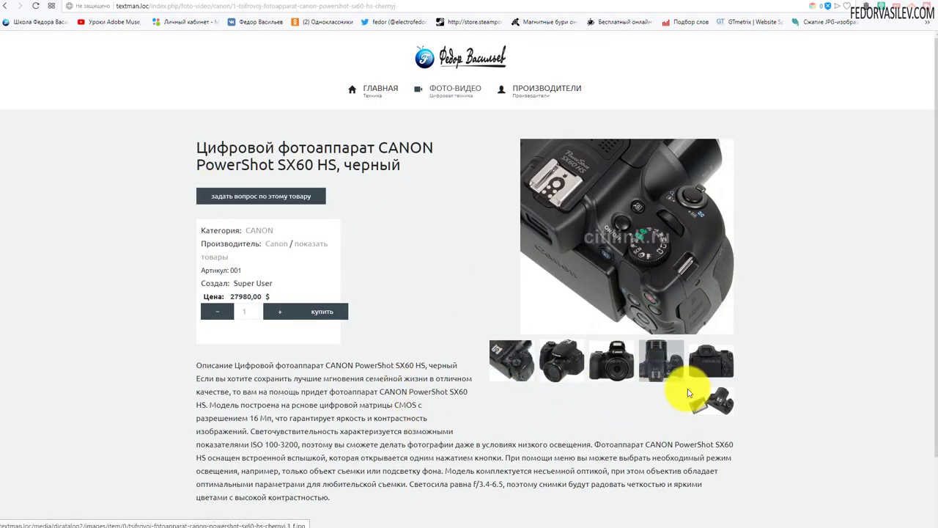
left_click(609, 369)
left_click(665, 358)
left_click(704, 361)
left_click(506, 369)
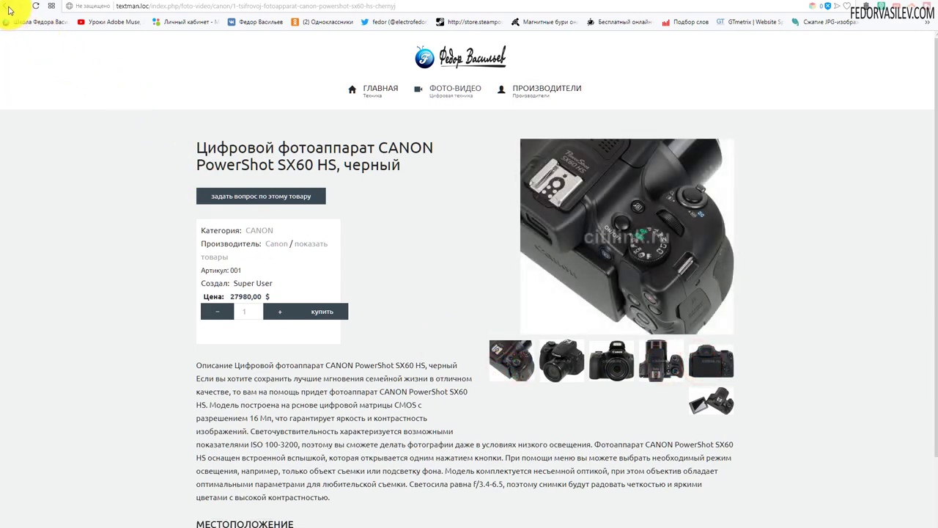
- Go back to the Canon category and examine how the side column and the product cards share the page width
key("alt+Left")
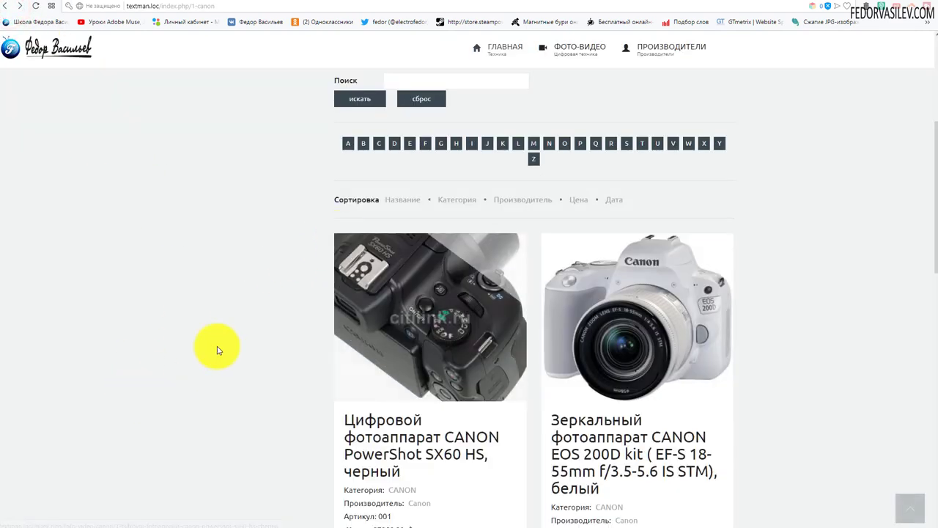
scroll(156, 379, "up", 4)
scroll(335, 268, "down", 2)
scroll(300, 301, "down", 3)
scroll(299, 333, "up", 5)
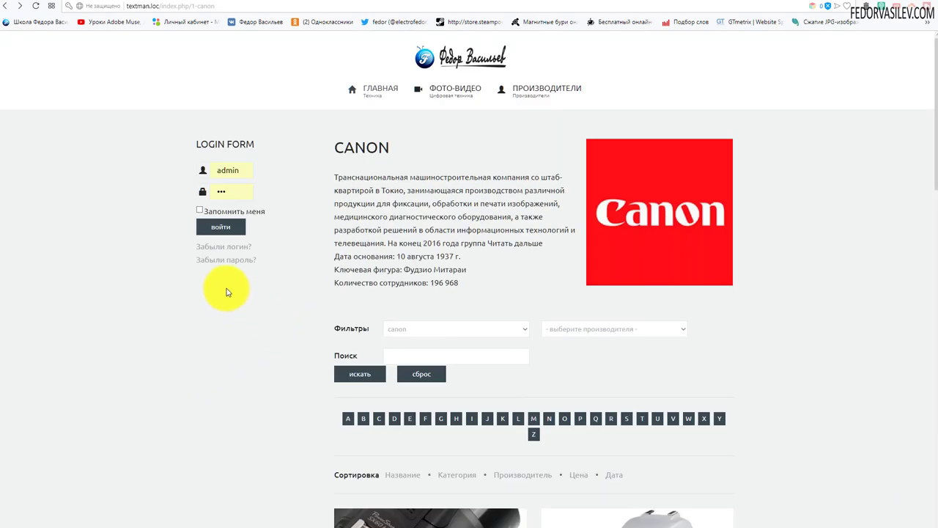
scroll(226, 291, "down", 3)
scroll(225, 292, "up", 4)
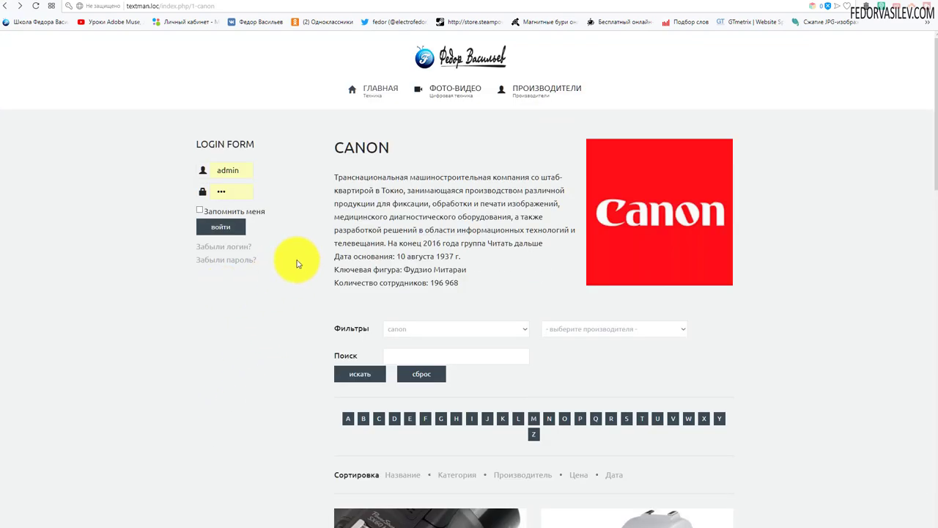
scroll(311, 290, "down", 3)
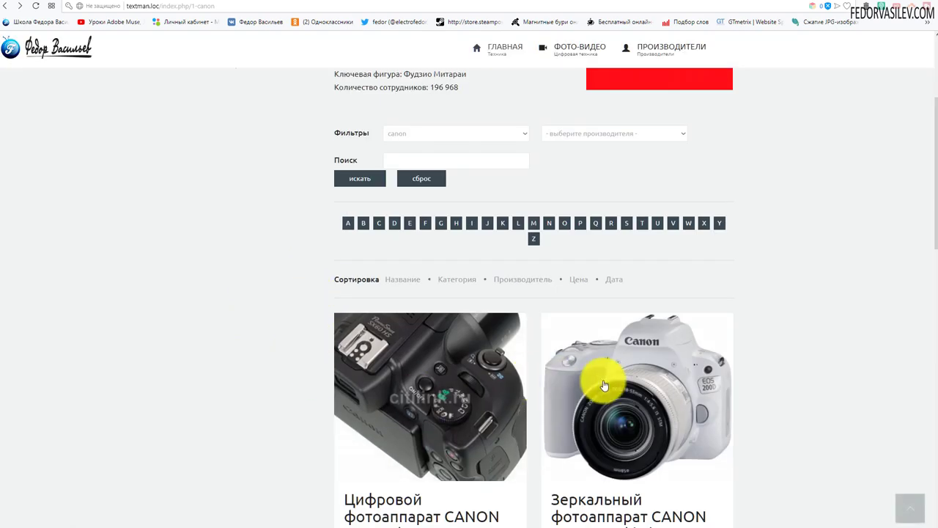
scroll(411, 263, "up", 3)
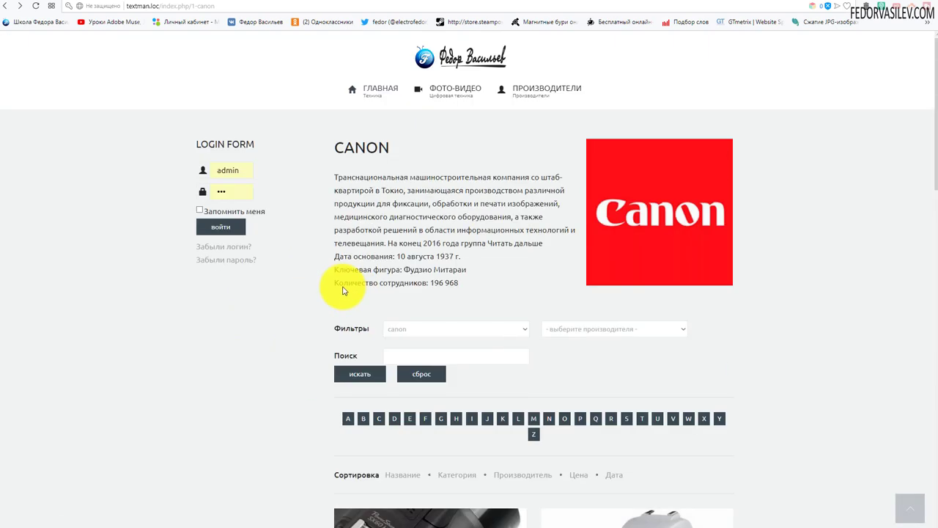
scroll(417, 213, "down", 3)
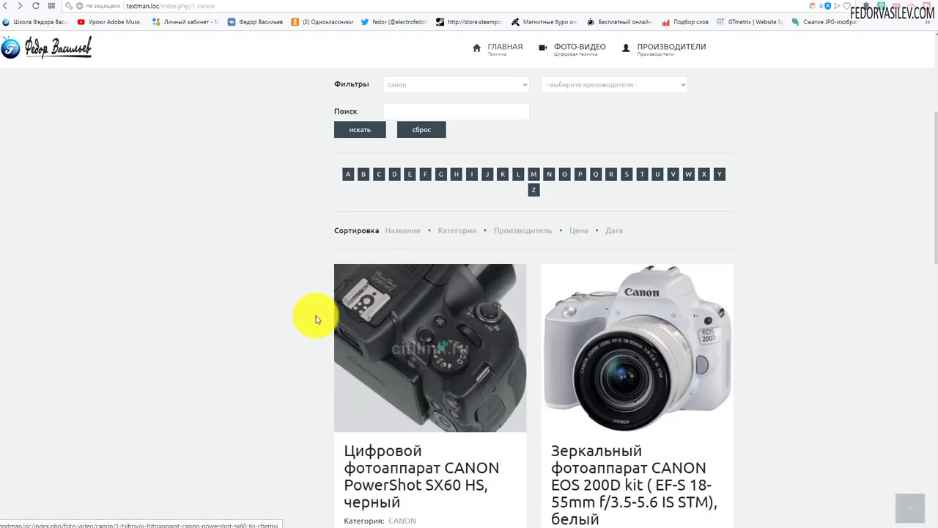
scroll(369, 262, "up", 3)
scroll(504, 261, "down", 3)
scroll(523, 324, "up", 3)
scroll(529, 270, "down", 4)
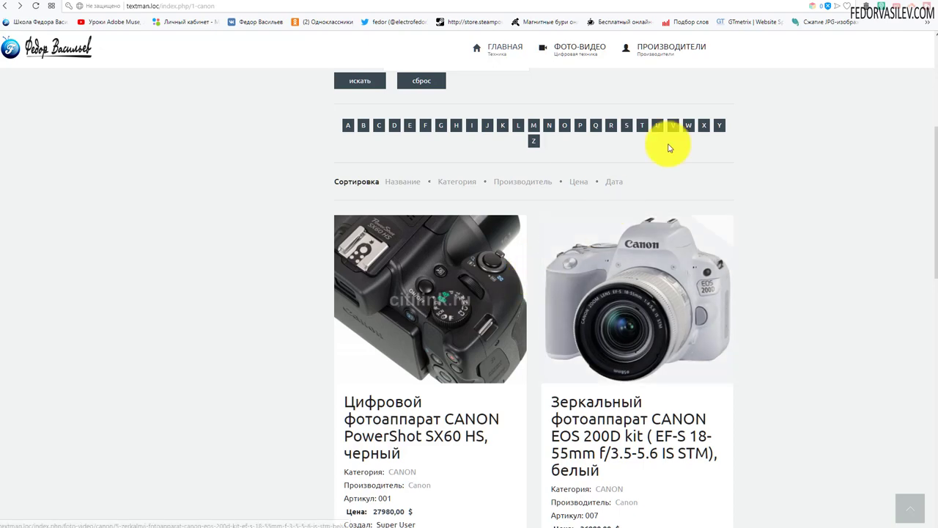
- Set the template width (Ширина шаблона) to 1300px in the layout builder of the jm-apartments style, and save the style
left_click(747, 2)
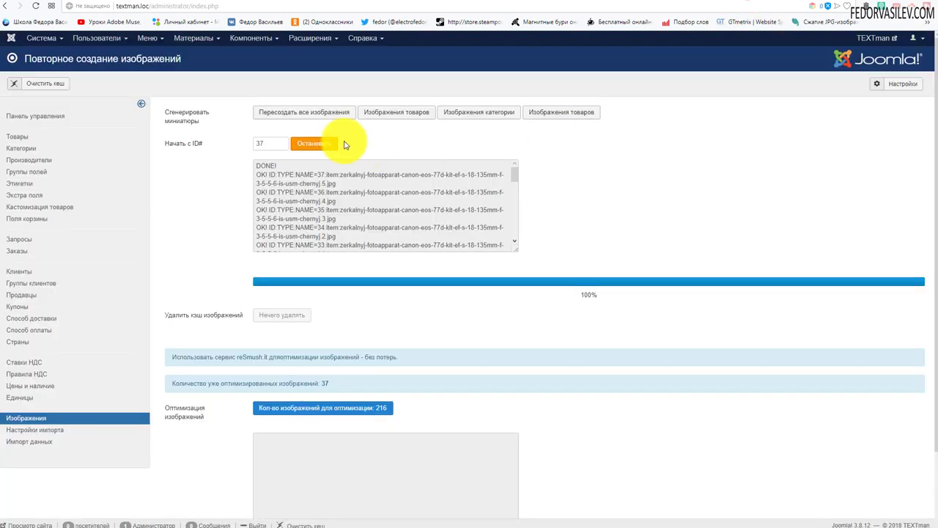
left_click(321, 49)
left_click(308, 93)
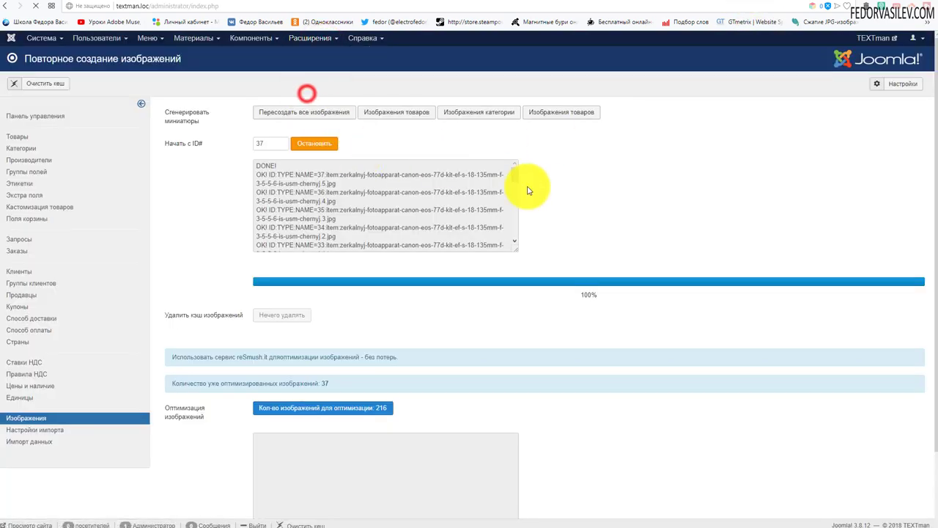
left_click(209, 164)
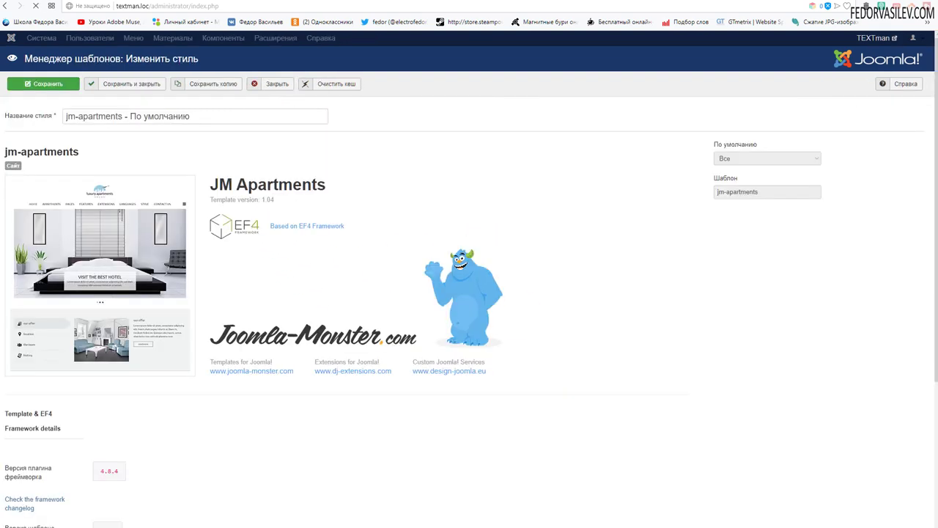
left_click(34, 289)
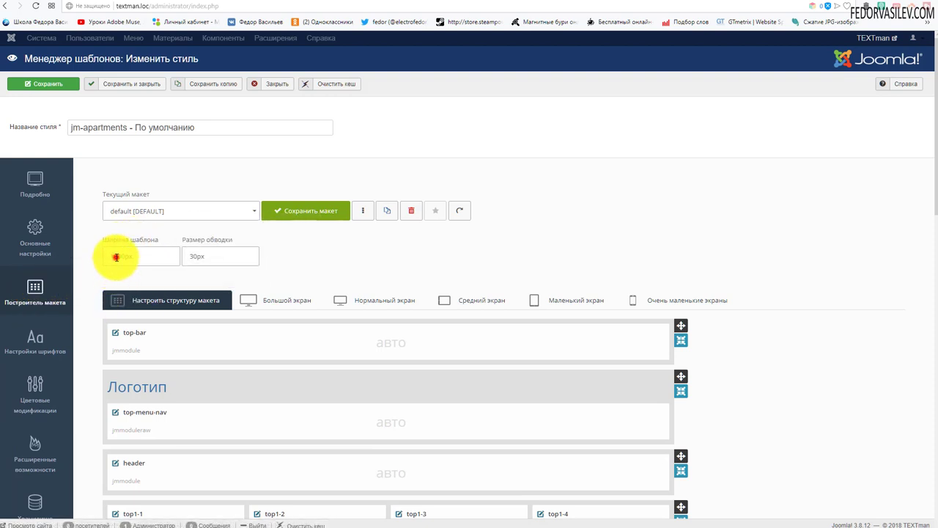
left_click_drag(119, 258, 114, 257)
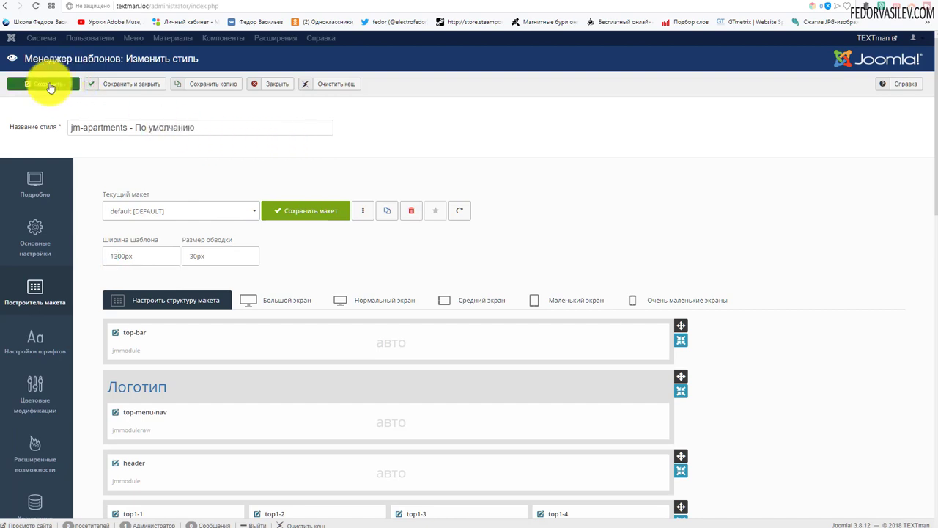
left_click(48, 85)
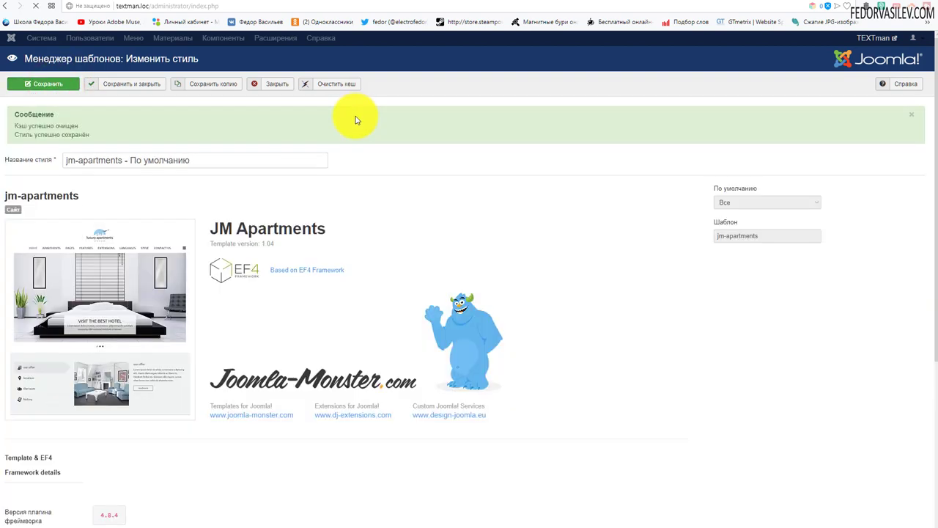
- Check the Canon category page on the site at the new template width, comparing product image size with card width
left_click(785, 4)
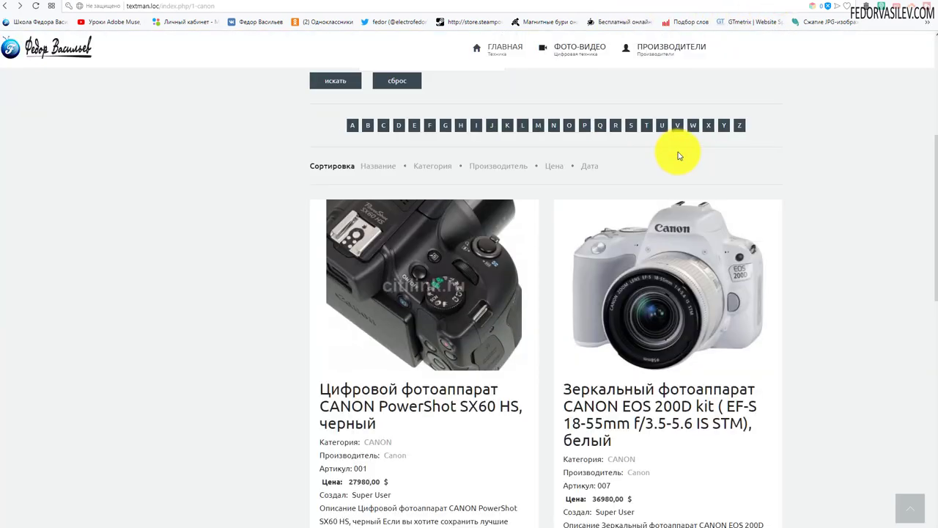
scroll(665, 180, "up", 4)
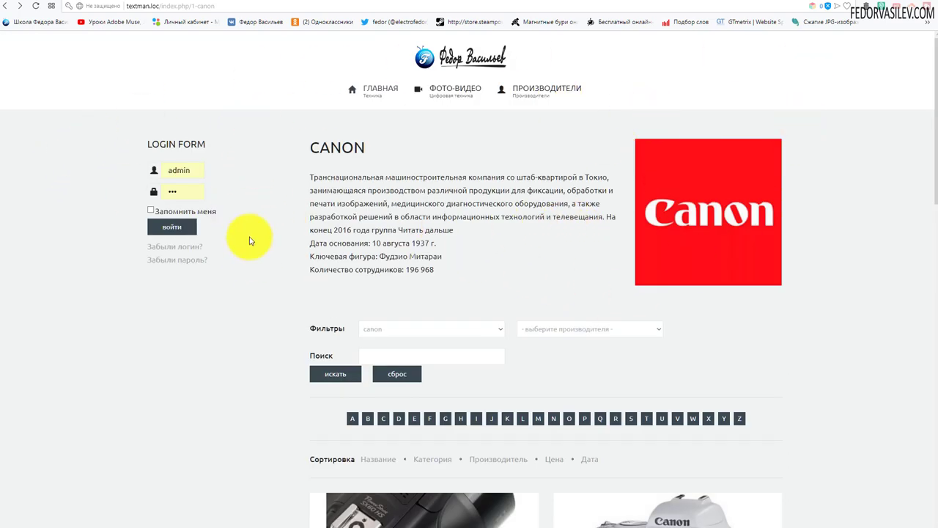
scroll(277, 214, "down", 5)
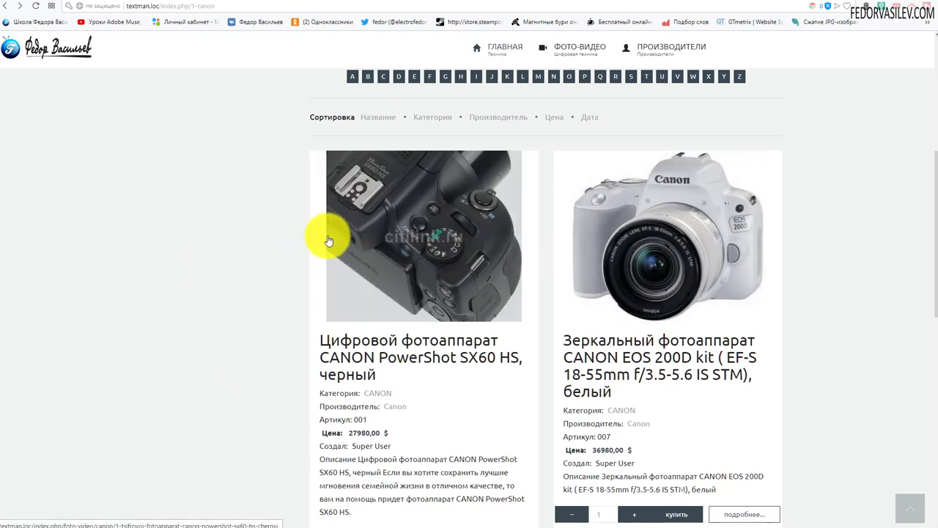
scroll(487, 293, "up", 4)
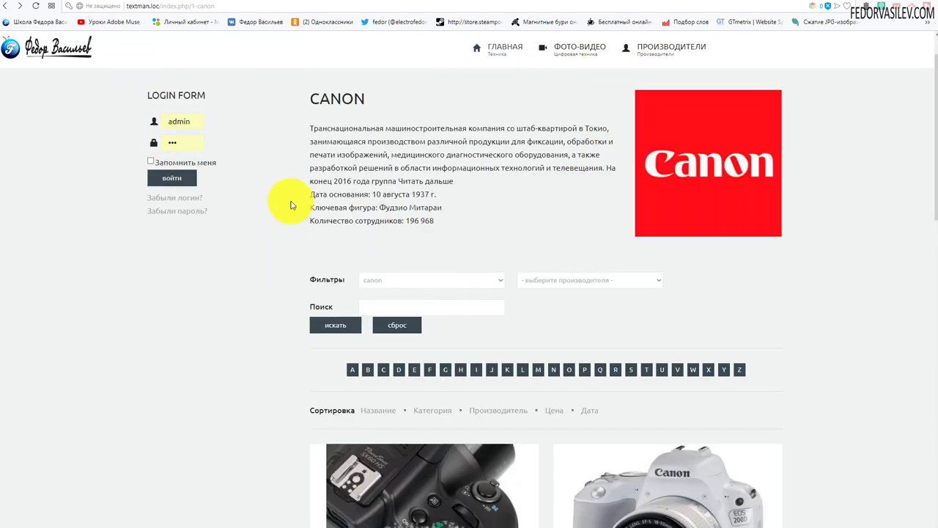
scroll(341, 132, "down", 3)
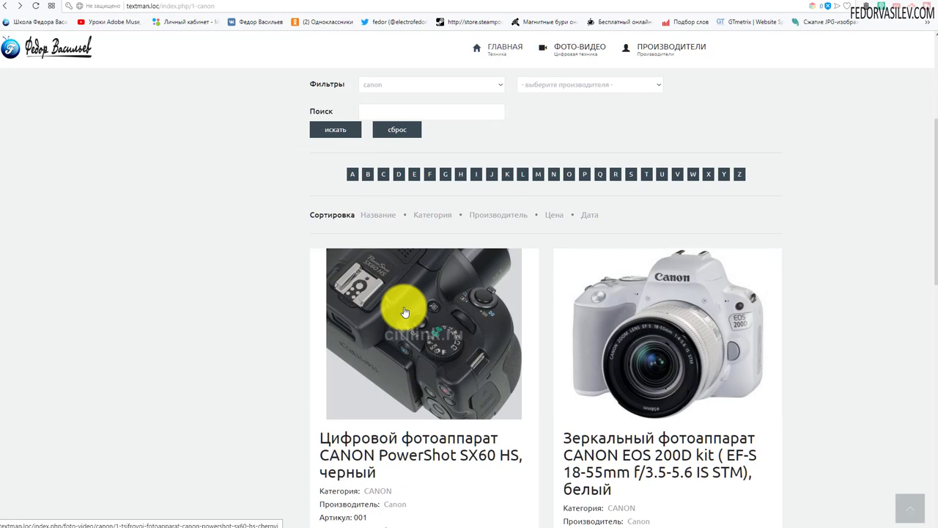
scroll(404, 312, "down", 6)
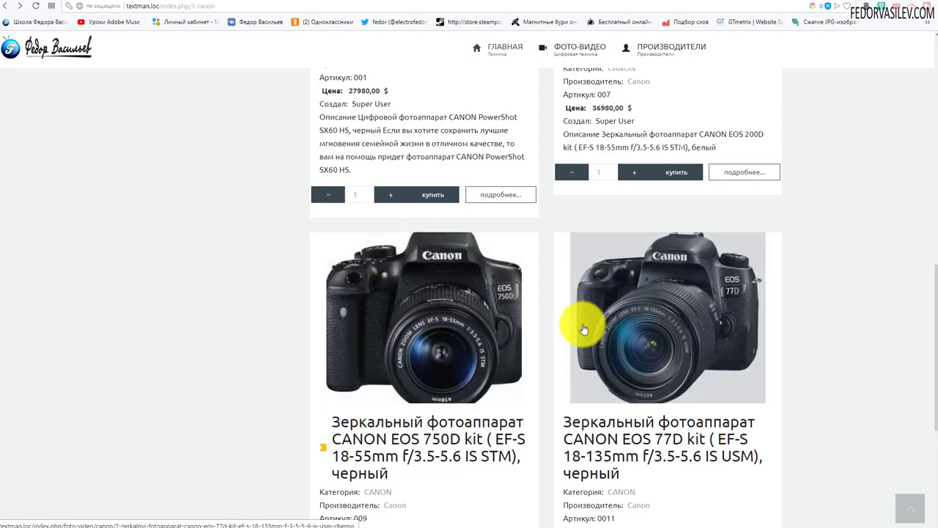
scroll(607, 312, "down", 4)
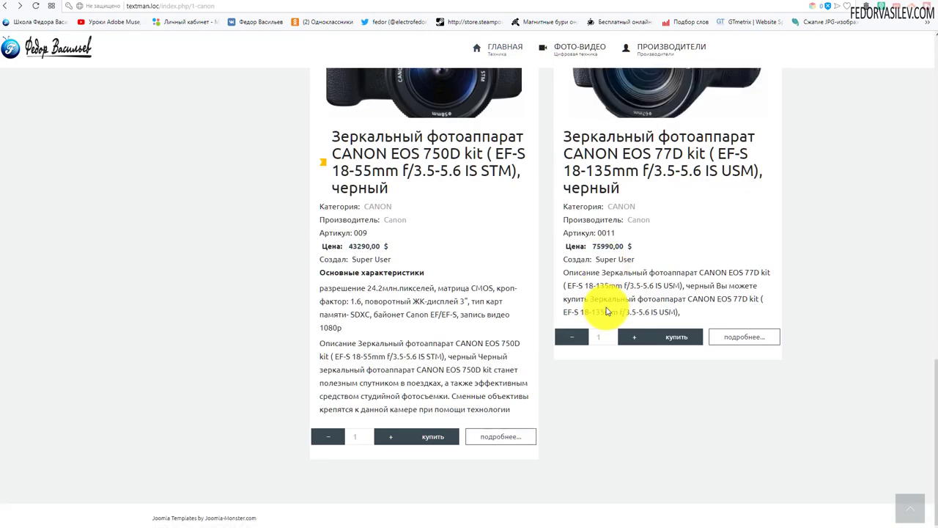
scroll(405, 288, "up", 8)
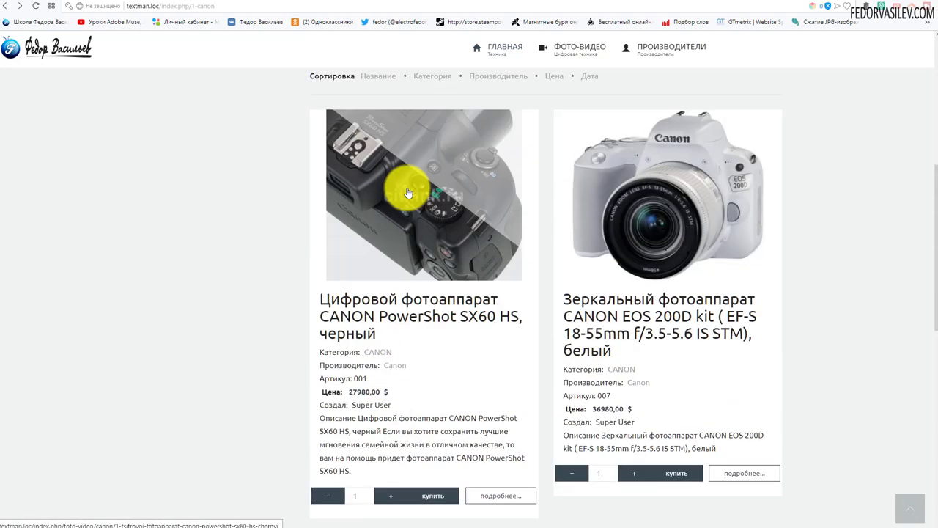
- Open the CANON EOS 77D product page and inspect its main image and gallery in the wider layout
scroll(668, 192, "down", 5)
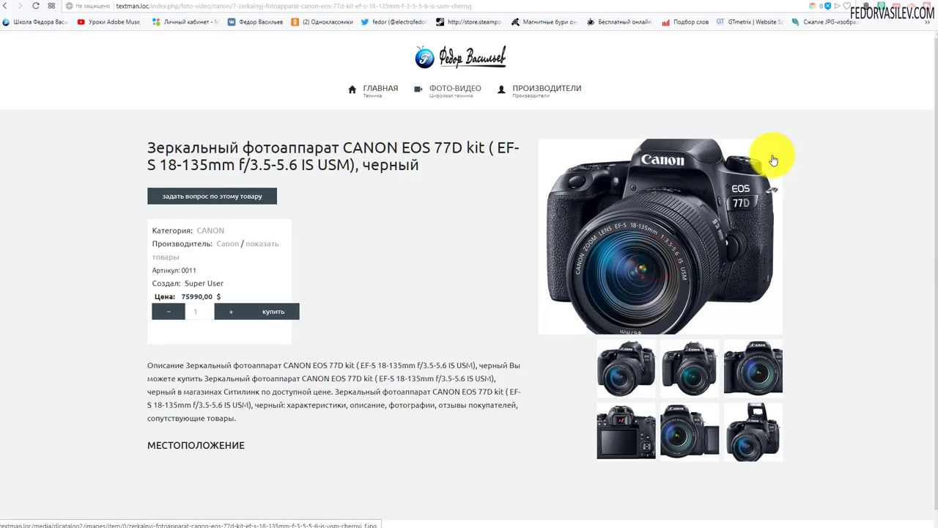
scroll(395, 300, "down", 1)
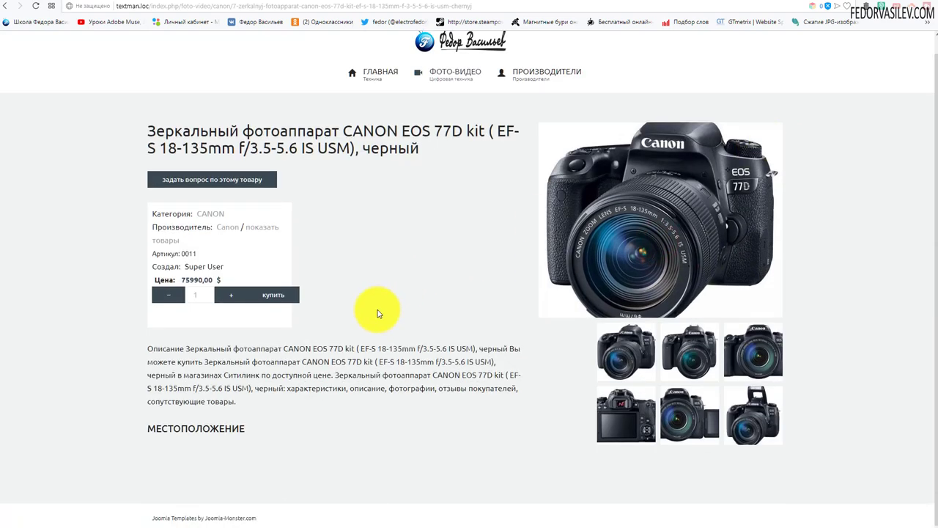
scroll(225, 357, "up", 1)
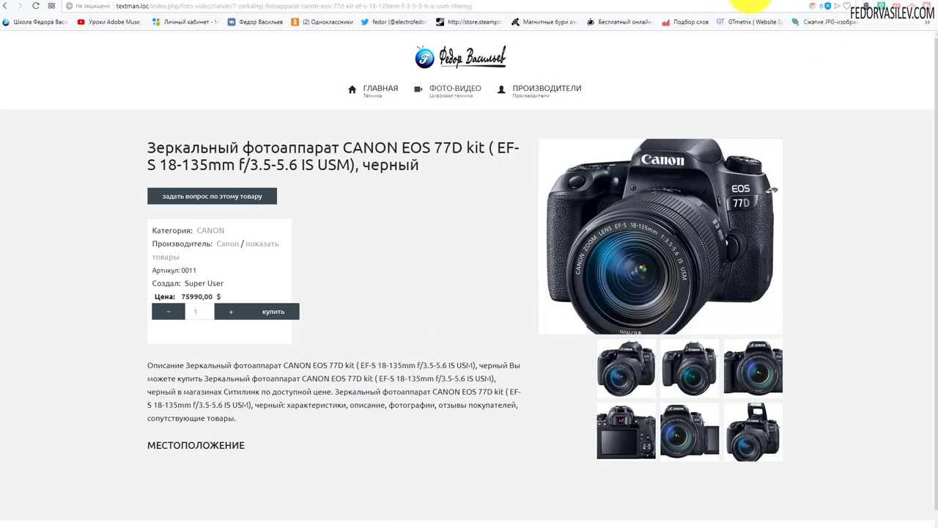
- Set the template width (Ширина шаблона) to 1100px in the jm-apartments layout builder, then save and close the style
left_click(747, 3)
scroll(151, 225, "down", 1)
scroll(116, 212, "up", 2)
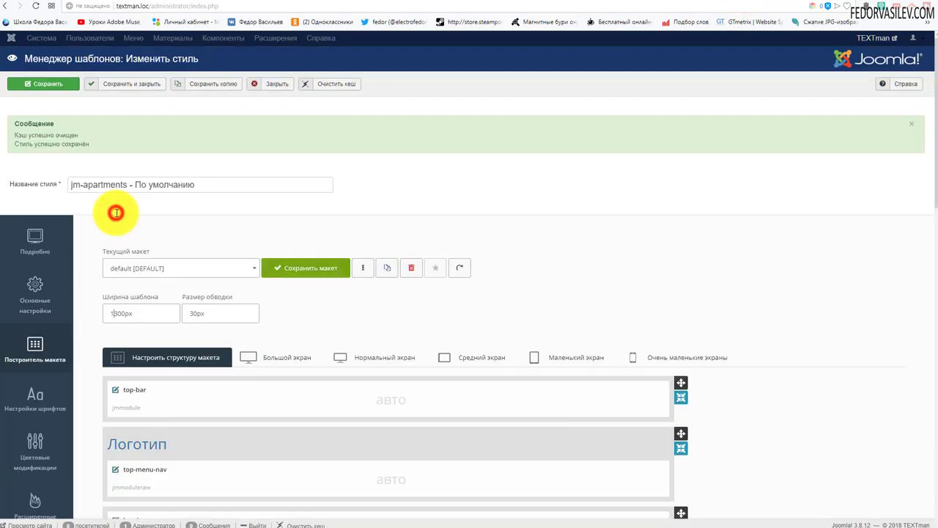
left_click(116, 313)
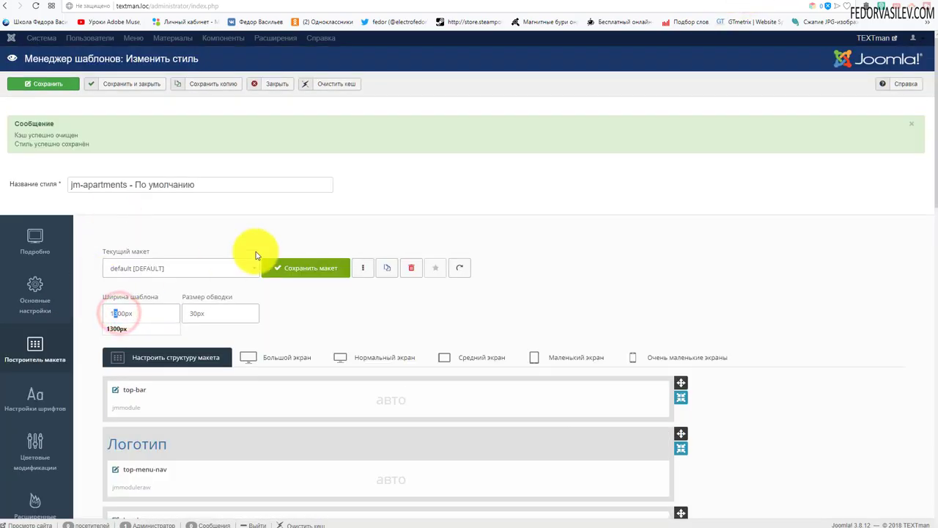
type("1")
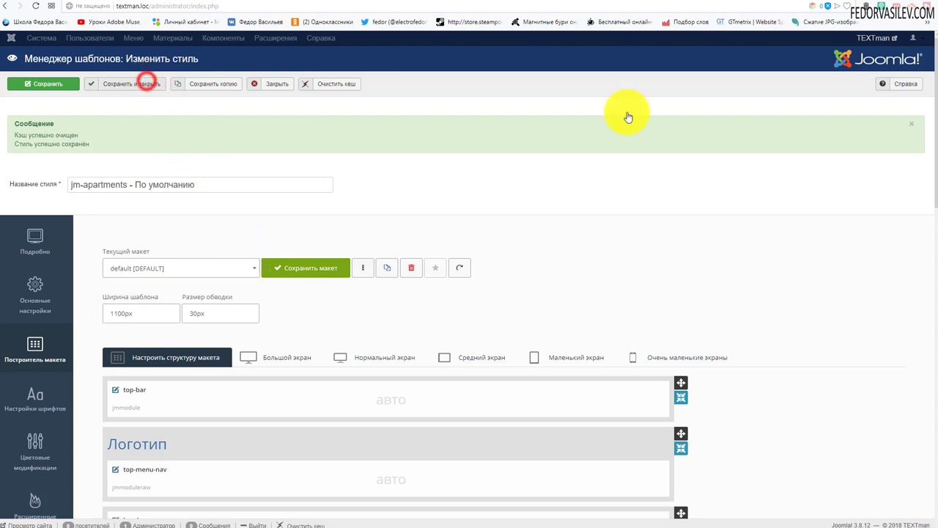
- Check the Canon category page on the site at the 1100px template width, from the description down through the product cards
key("ctrl+shift+Tab")
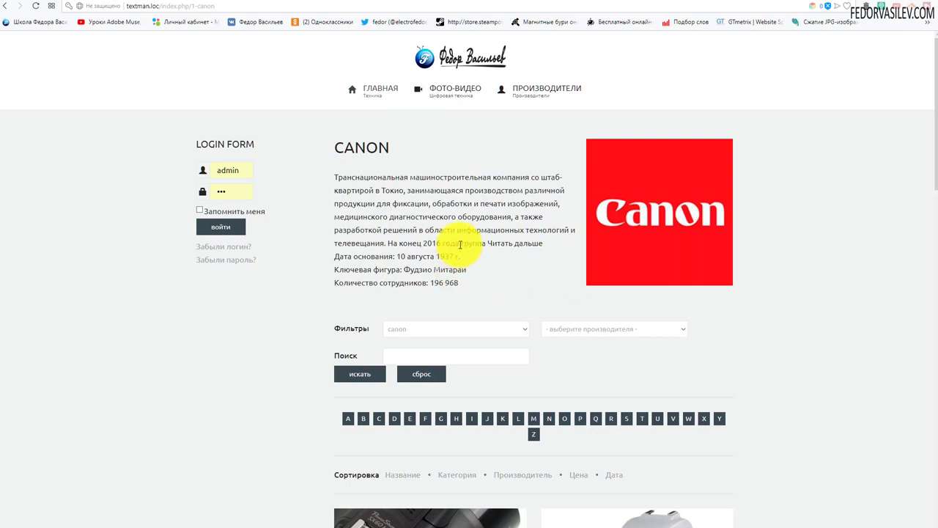
scroll(460, 253, "down", 2)
scroll(308, 262, "up", 2)
mouse_move(408, 152)
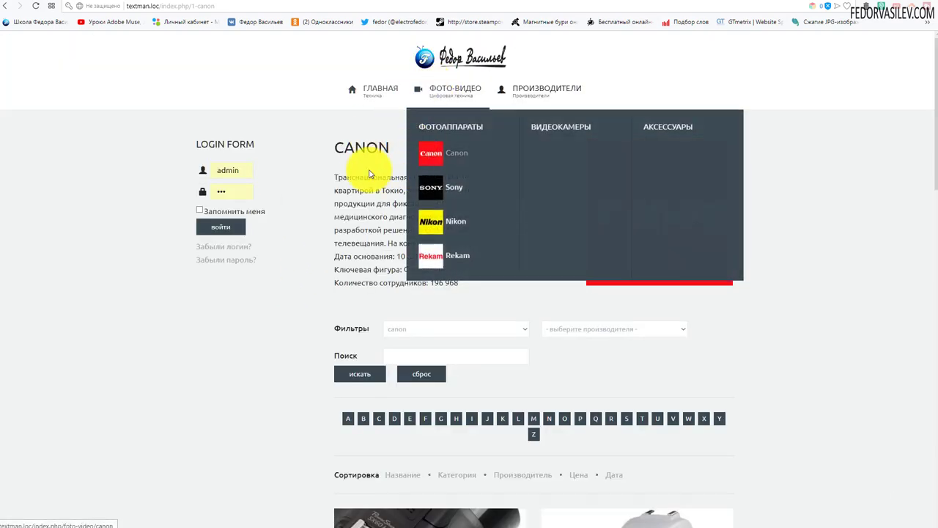
scroll(440, 293, "down", 15)
scroll(450, 315, "up", 15)
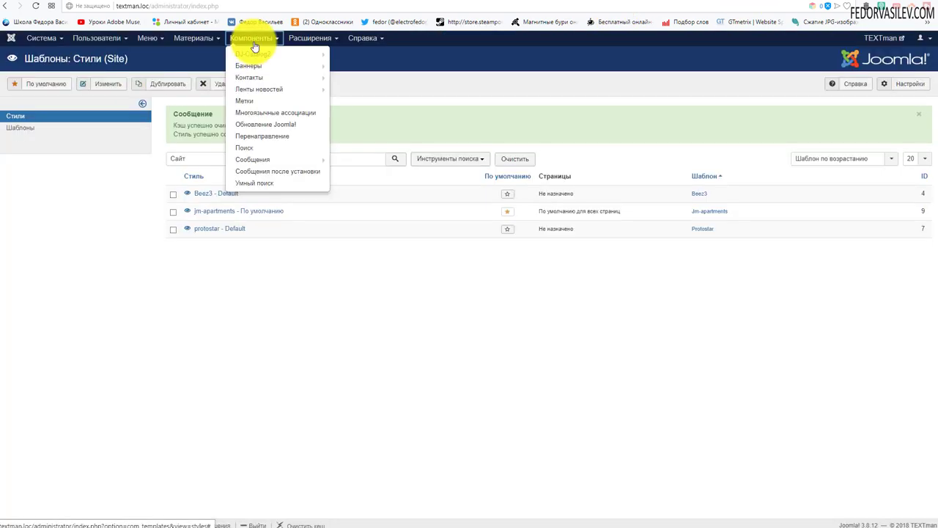
- Open the DJ-Catalog2 settings and look through the product list options (Список товаров)
left_click(253, 58)
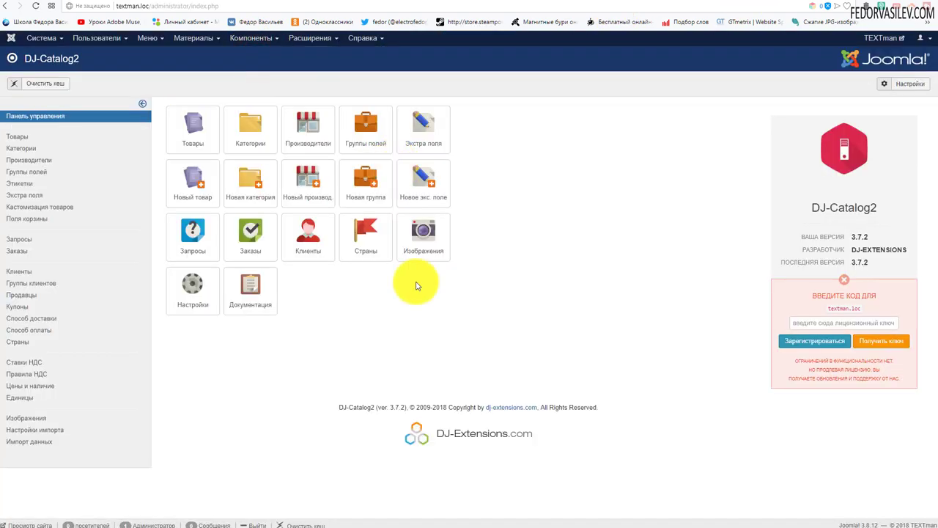
left_click(192, 294)
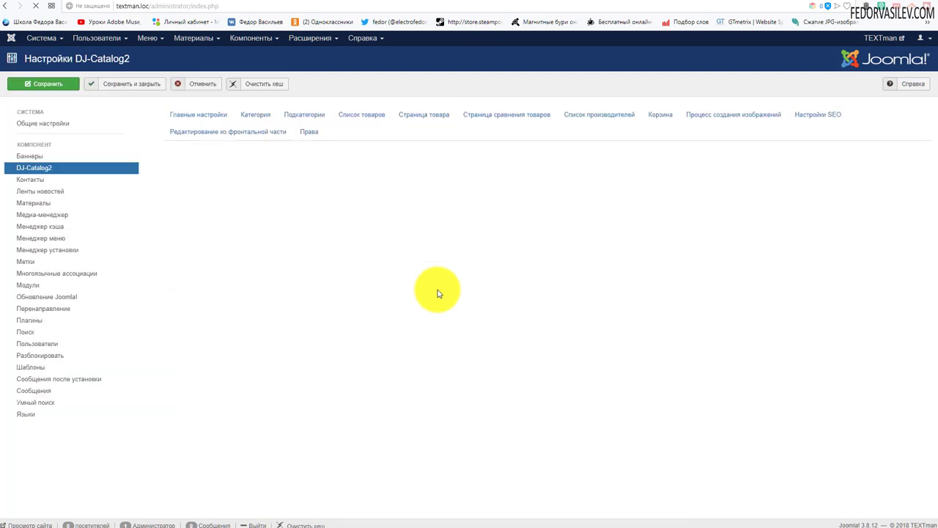
left_click(345, 119)
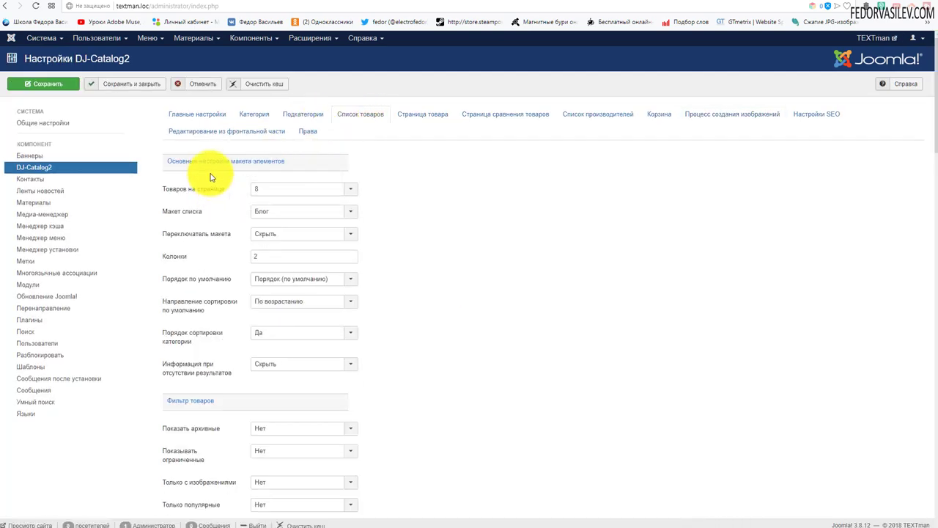
scroll(216, 176, "down", 5)
scroll(210, 177, "down", 10)
scroll(210, 177, "up", 5)
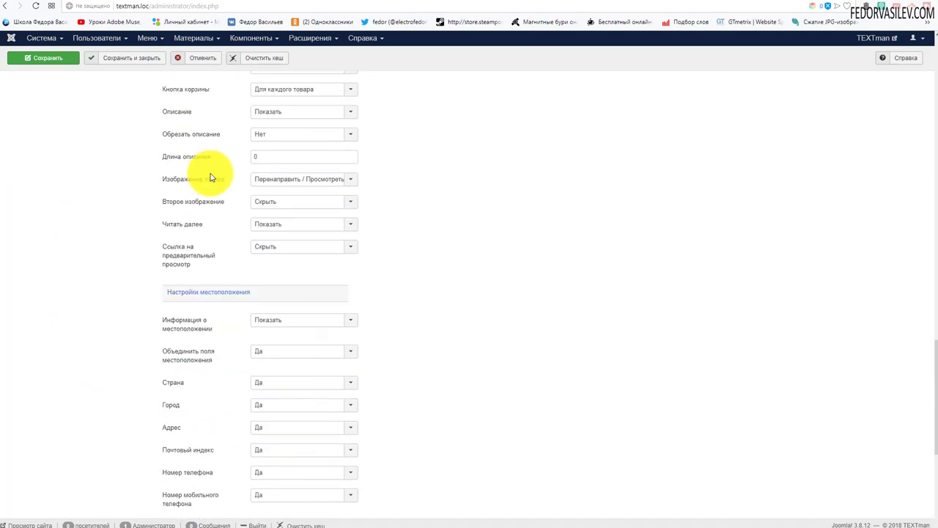
scroll(210, 176, "up", 5)
- Compare the product list options with the filters, sorting and product cards on the Canon category page
left_click(760, 2)
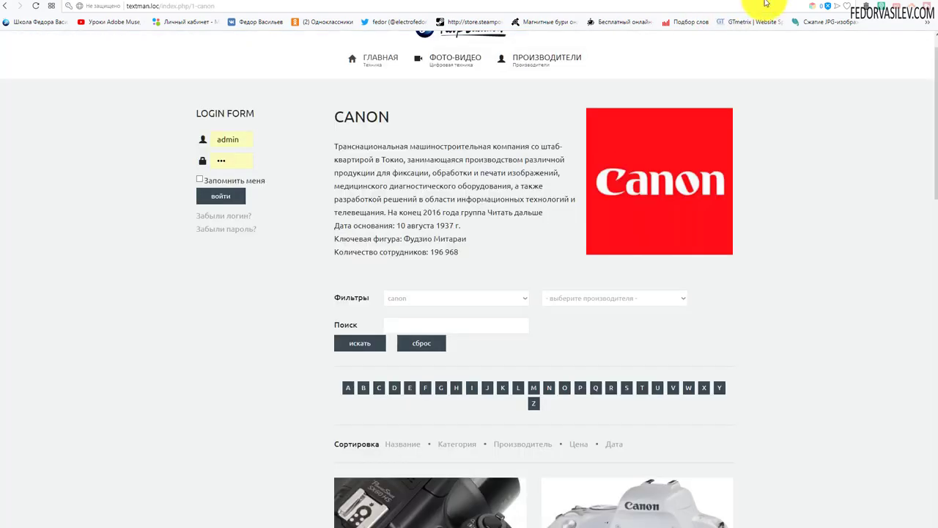
scroll(372, 189, "down", 10)
scroll(425, 252, "up", 3)
scroll(425, 253, "up", 8)
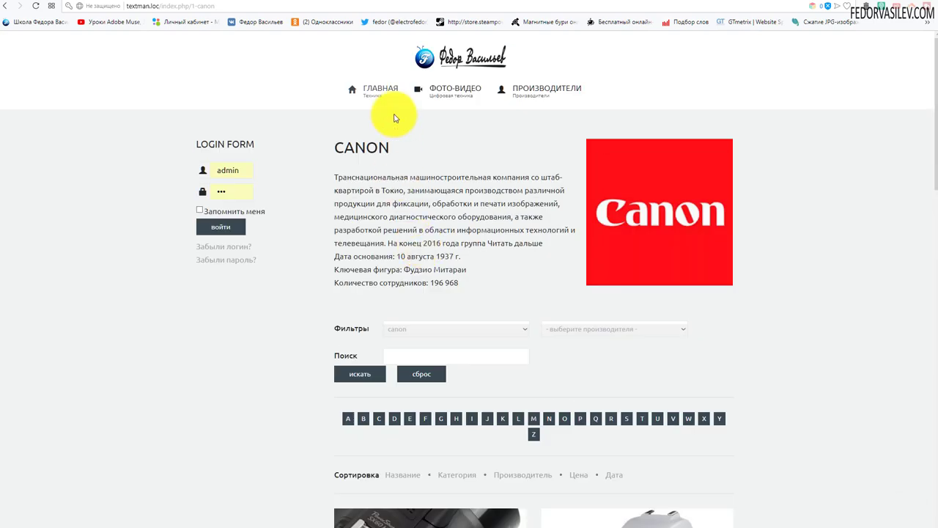
- View the product page options (Страница товара) in the dj-catalog-2.loc admin and that site's bmw 325 product page
mouse_move(454, 89)
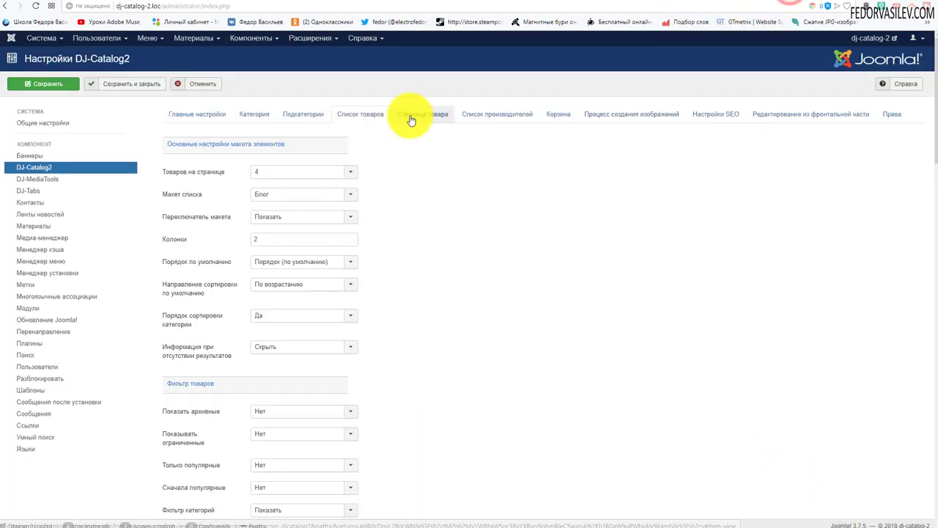
left_click(408, 116)
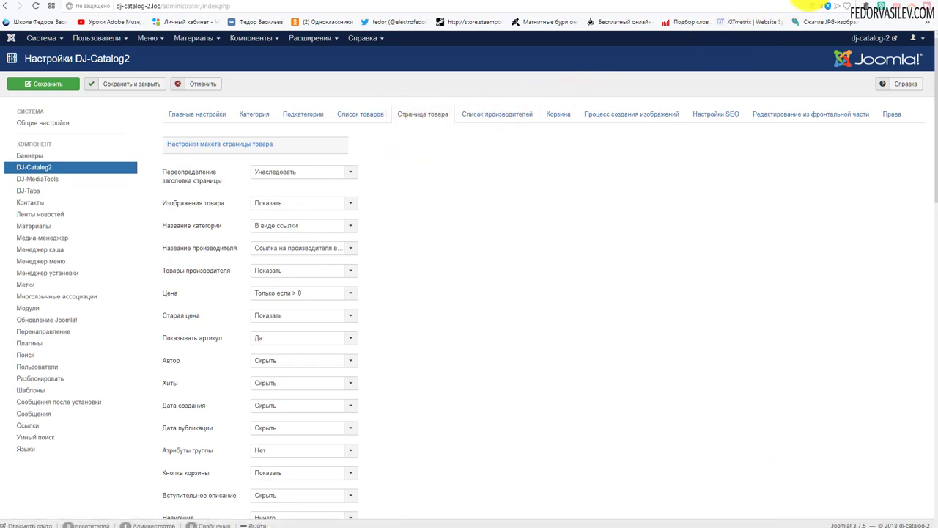
left_click(807, 5)
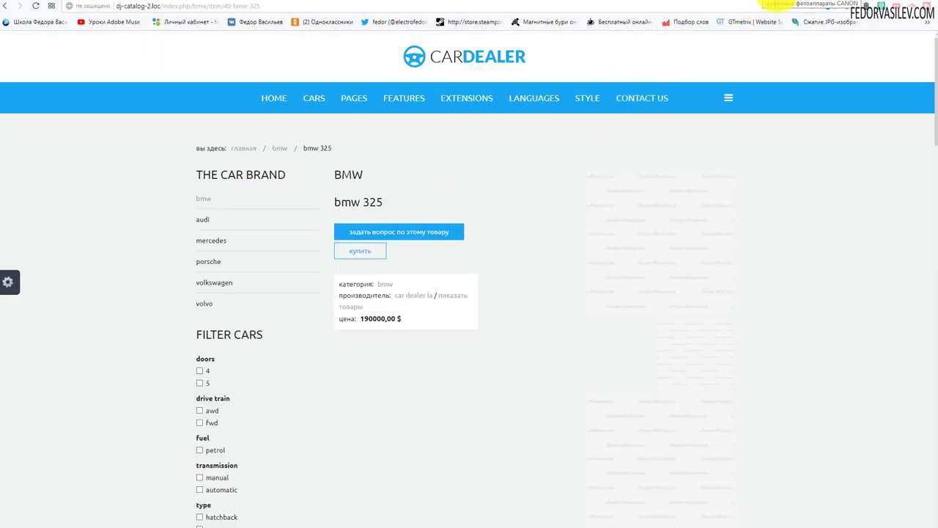
- Inspect the image gallery on the CANON PowerShot SX60 HS product page, then return to the Canon category and view its product cards
left_click(755, 4)
scroll(494, 178, "down", 3)
left_click(386, 282)
scroll(543, 235, "down", 2)
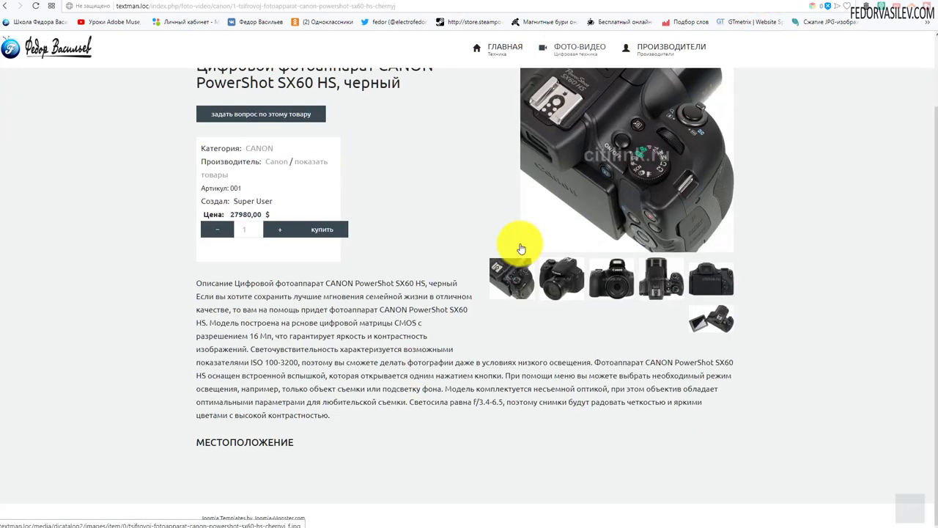
scroll(369, 343, "up", 2)
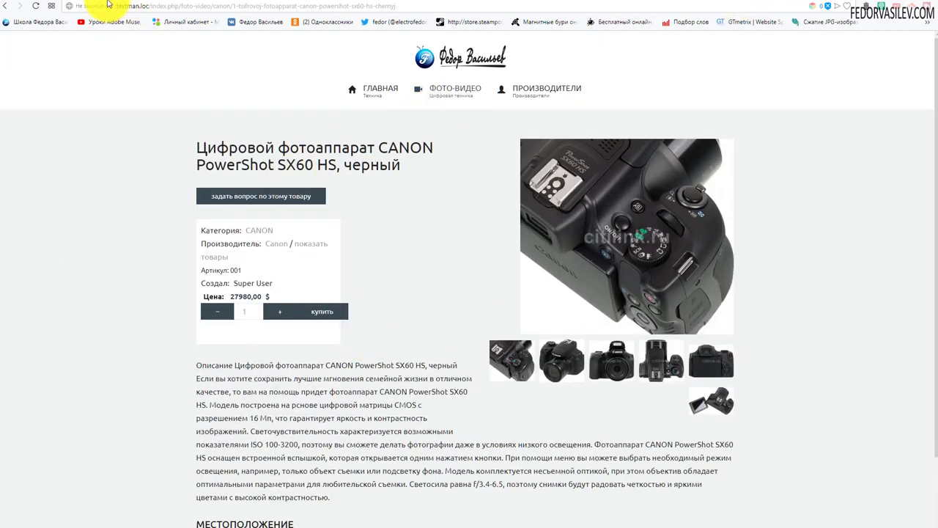
left_click(5, 5)
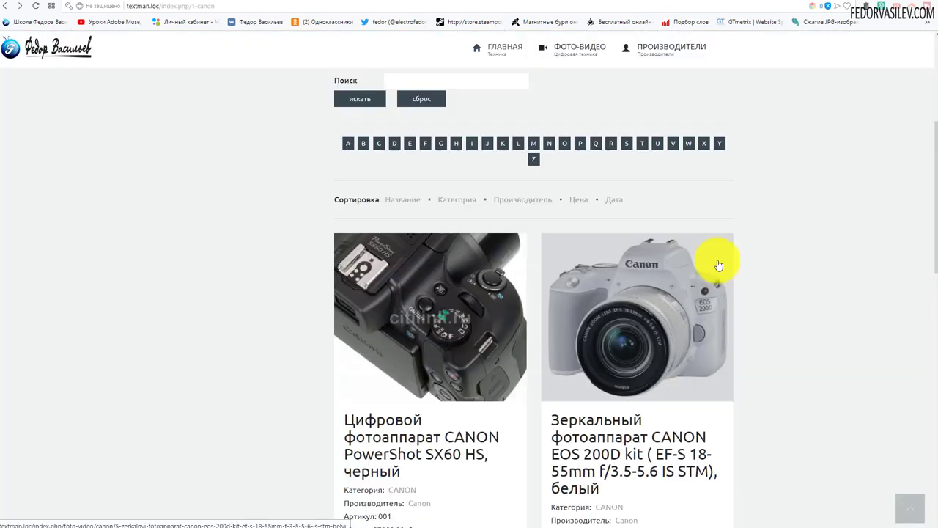
scroll(561, 220, "down", 10)
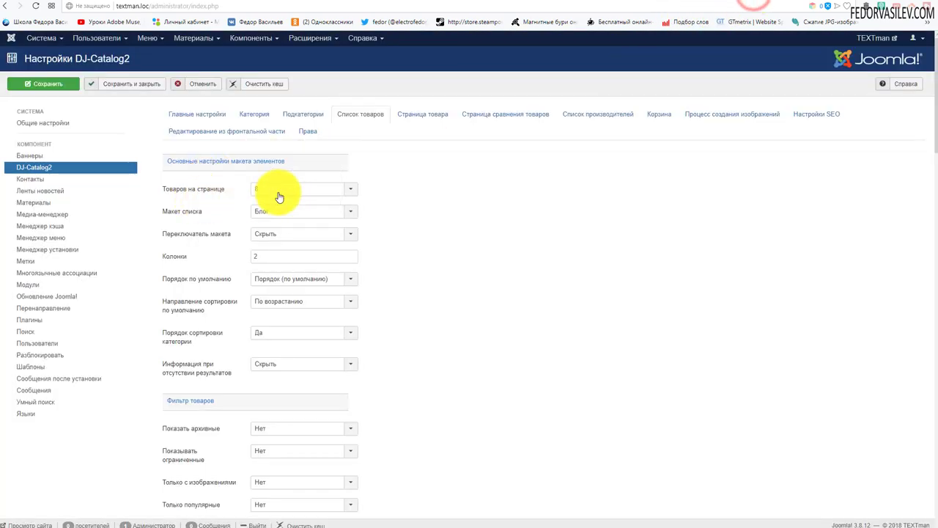
- Set the products per page (Товаров на странице) to 2 in the DJ-Catalog2 product list settings and save
left_click(283, 189)
left_click(258, 193)
left_click(258, 190)
left_click(266, 249)
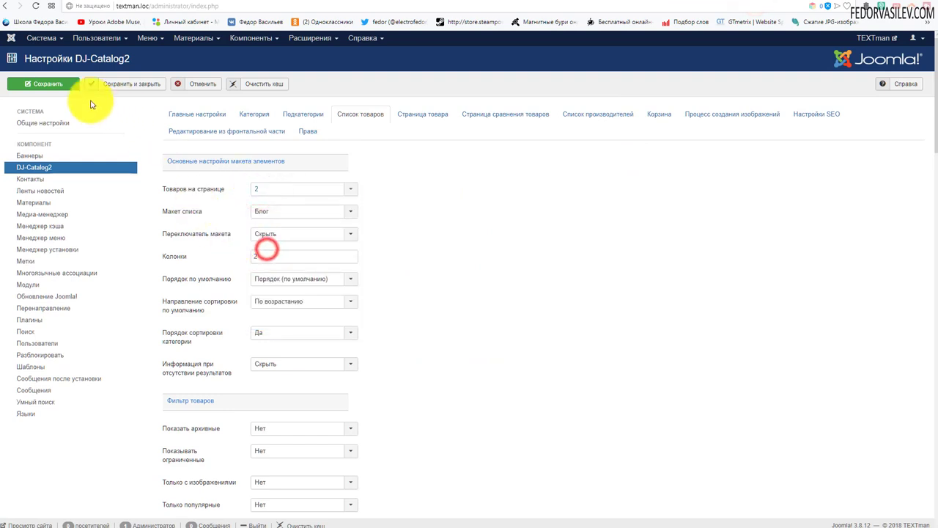
left_click(67, 91)
- Reload the Canon category page and check the pagination by opening page 2 of the product list
left_click(783, 4)
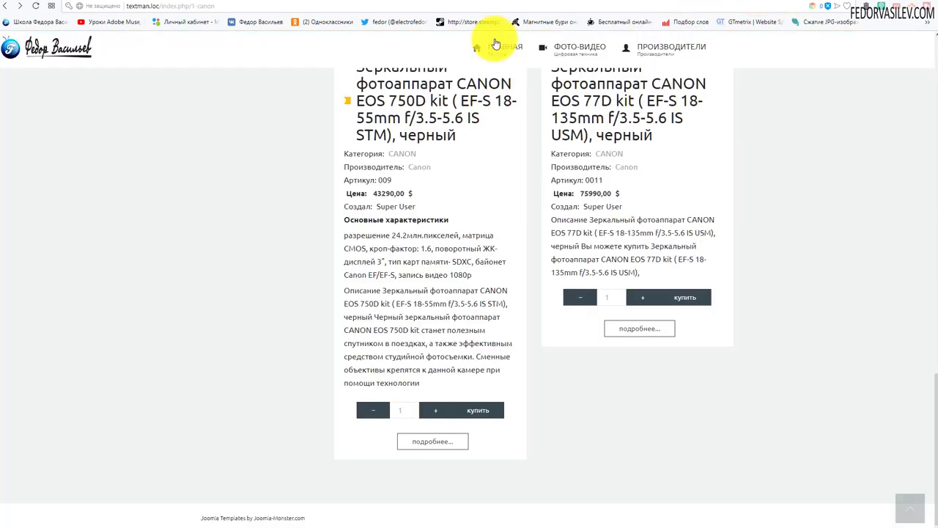
left_click(41, 9)
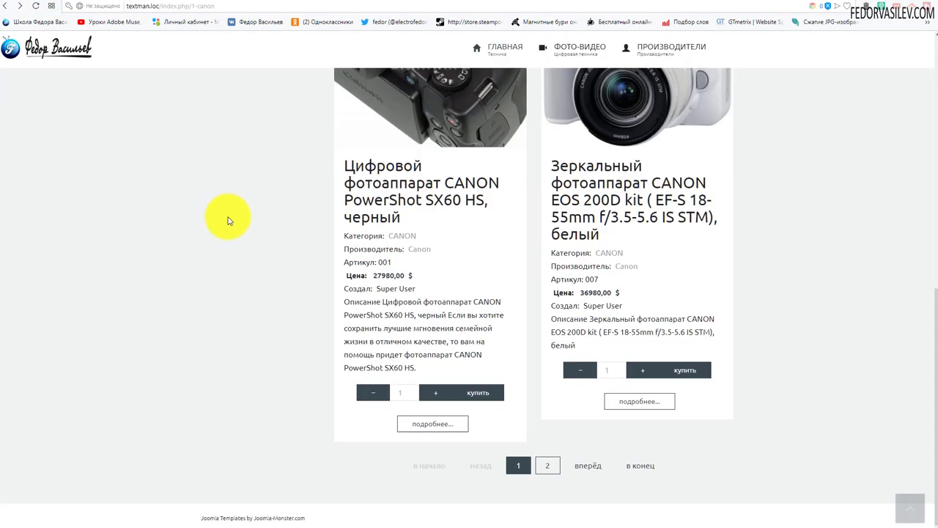
scroll(227, 220, "up", 6)
scroll(227, 220, "down", 6)
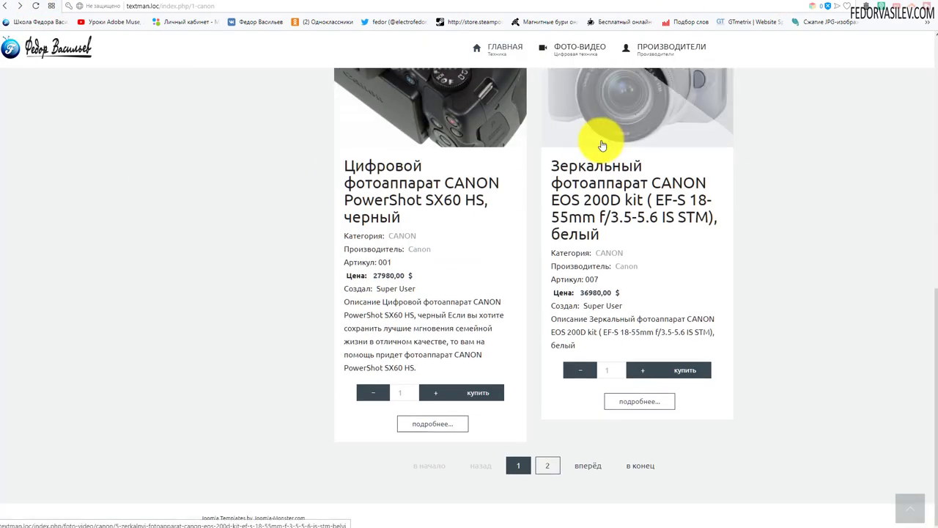
left_click(550, 466)
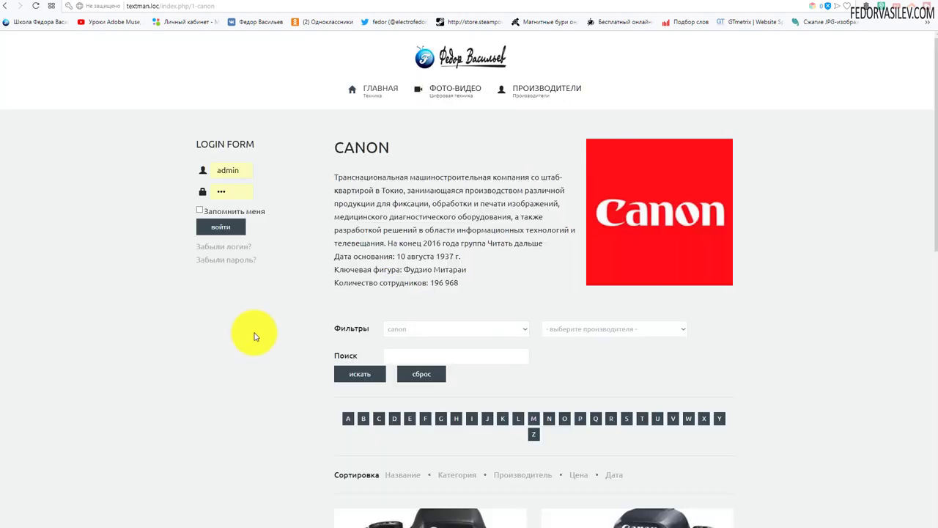
scroll(255, 334, "down", 5)
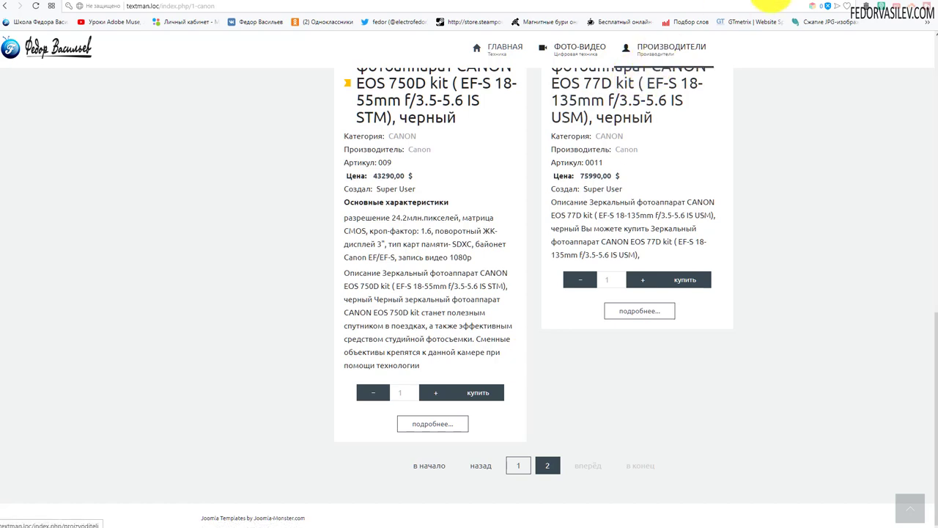
- Set the products per page (Товаров на странице) to 8 in the product list settings and save
left_click(747, 3)
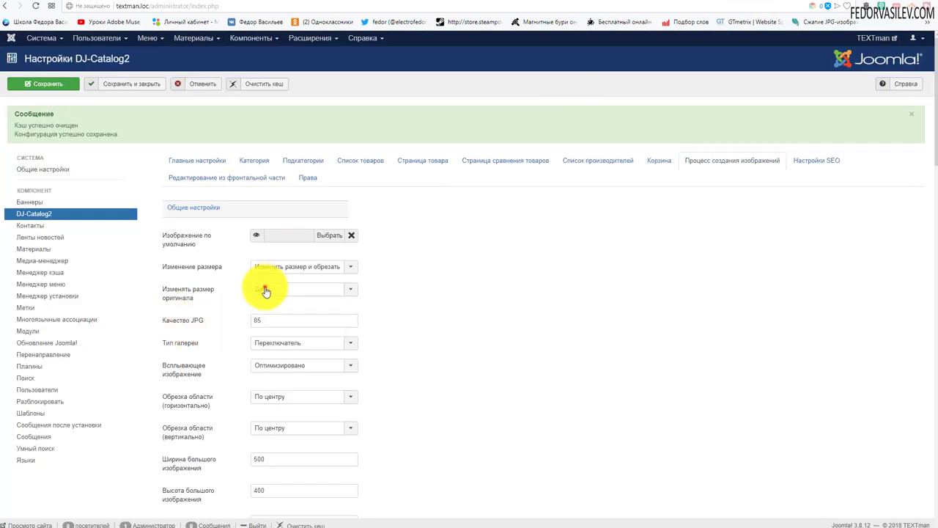
left_click(359, 160)
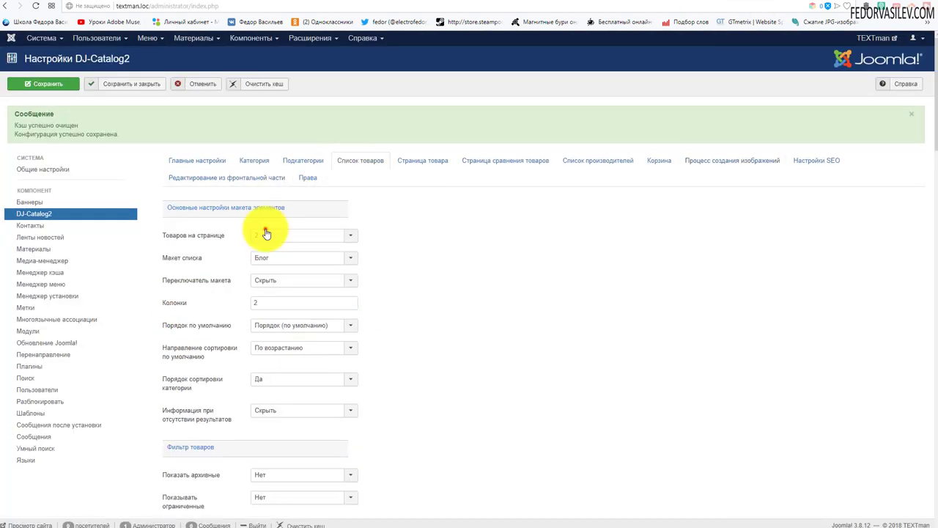
left_click(265, 233)
left_click(287, 369)
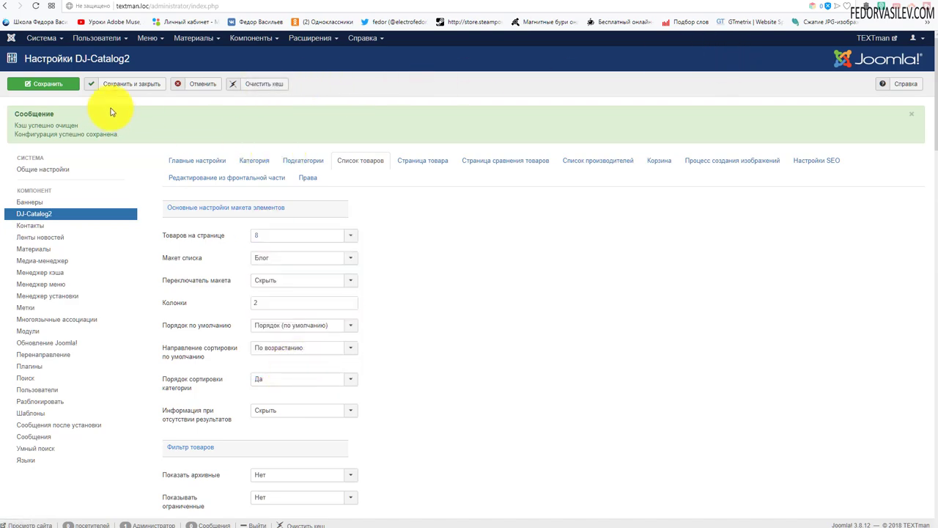
- Reload the first page of the Canon category and examine how the product cards are listed with 8 per page
left_click(783, 3)
key("F5")
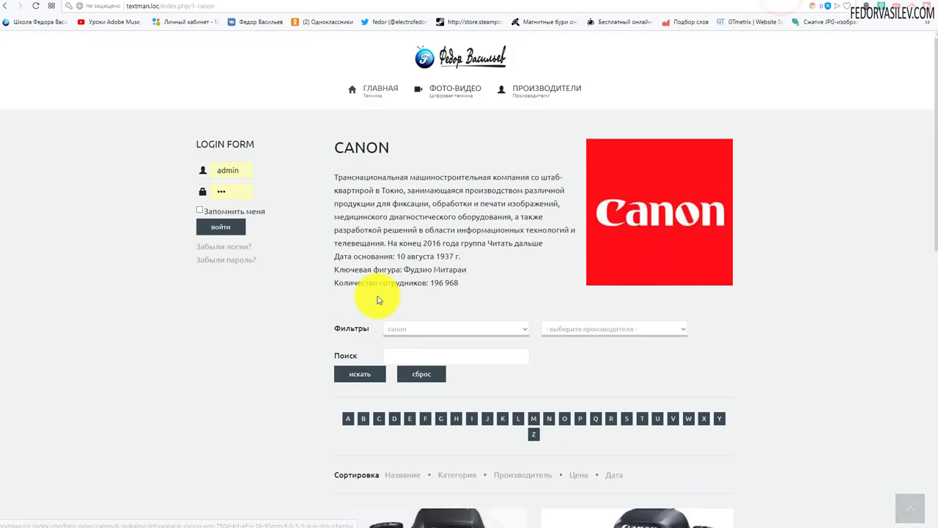
scroll(283, 255, "down", 3)
left_click(32, 8)
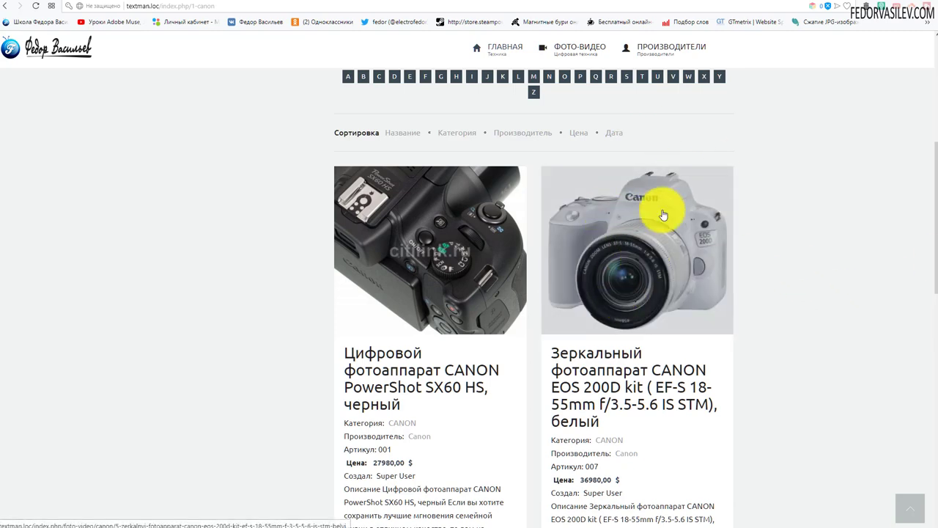
scroll(663, 215, "down", 6)
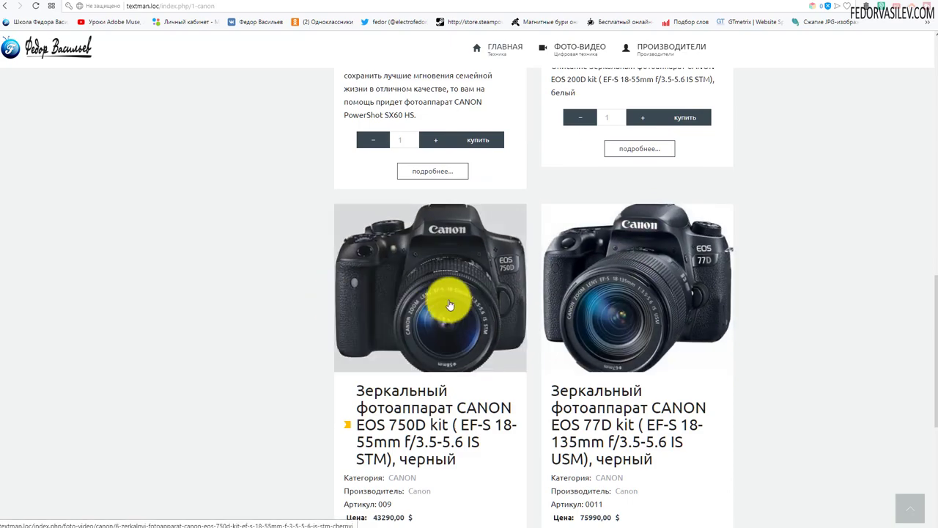
scroll(344, 429, "up", 7)
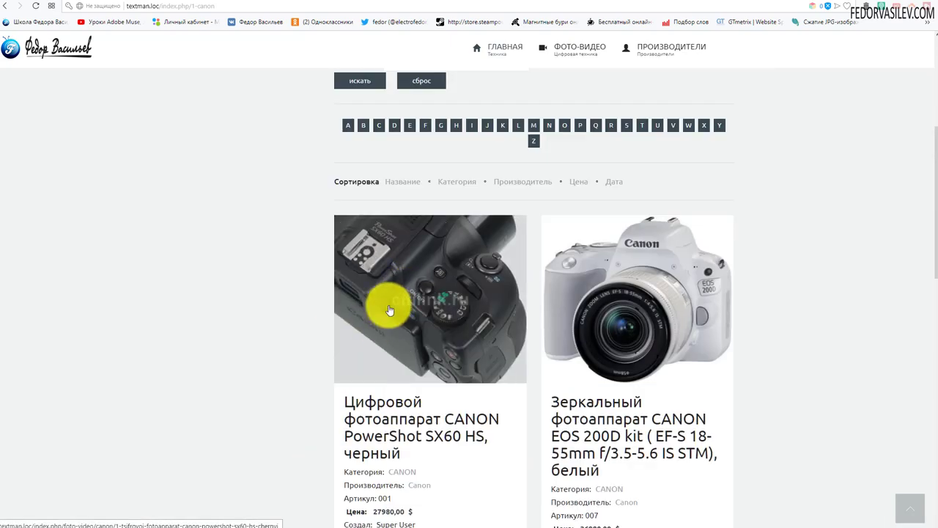
scroll(424, 295, "down", 2)
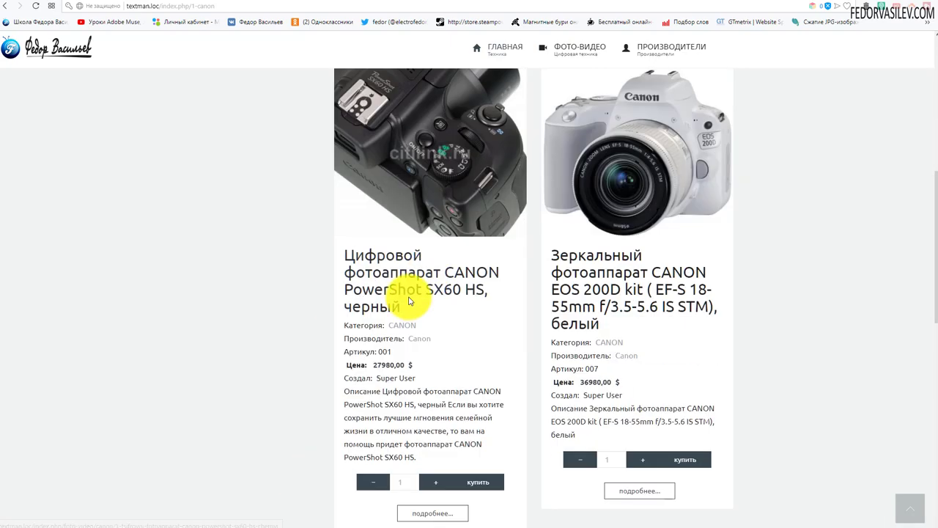
- Open the CANON PowerShot SX60 HS product page and show the second gallery photo as the main image
left_click(409, 286)
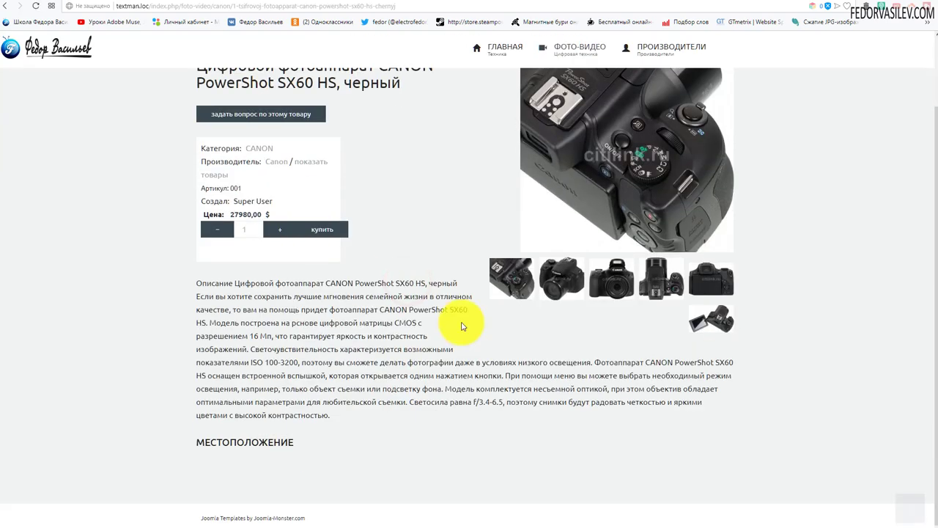
left_click(572, 291)
scroll(550, 283, "up", 2)
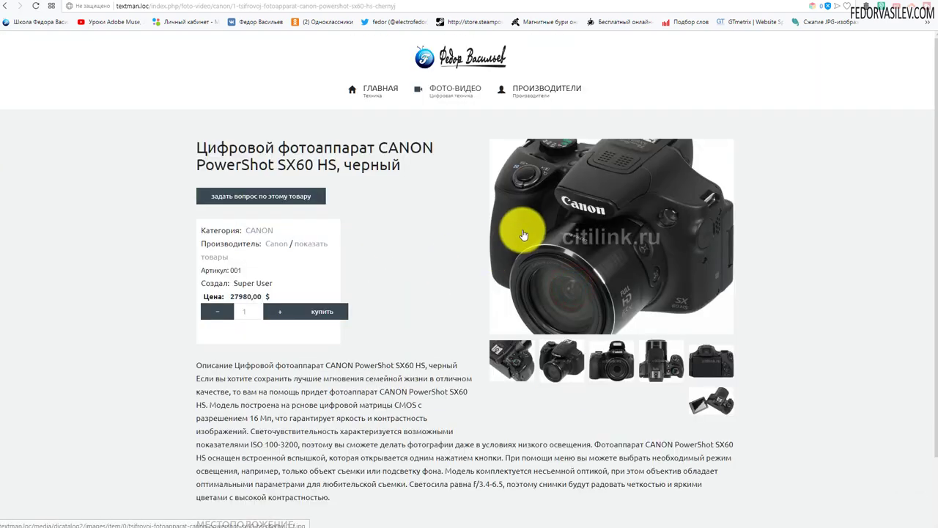
- Switch to the Joomla admin and make 973661_v02_b the first image of the CANON PowerShot SX60 HS product, saving and closing it
key("ctrl+Tab")
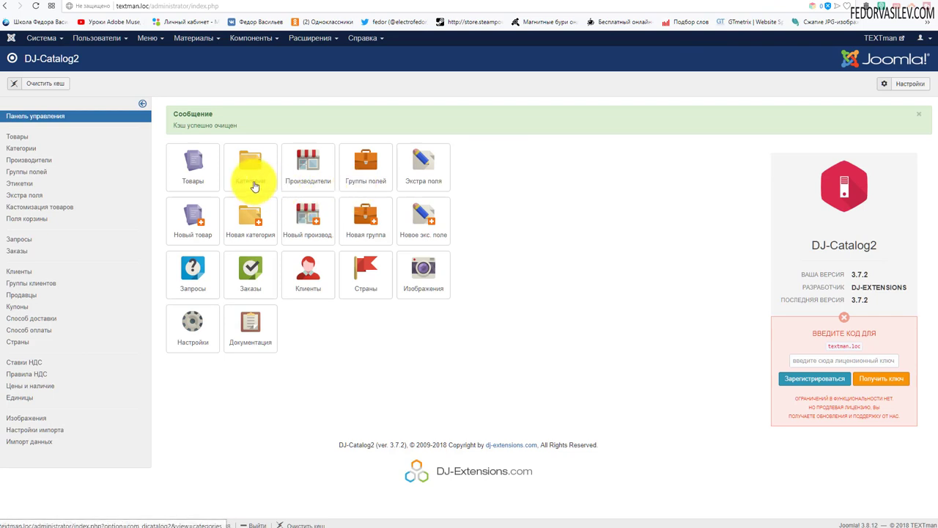
left_click(309, 196)
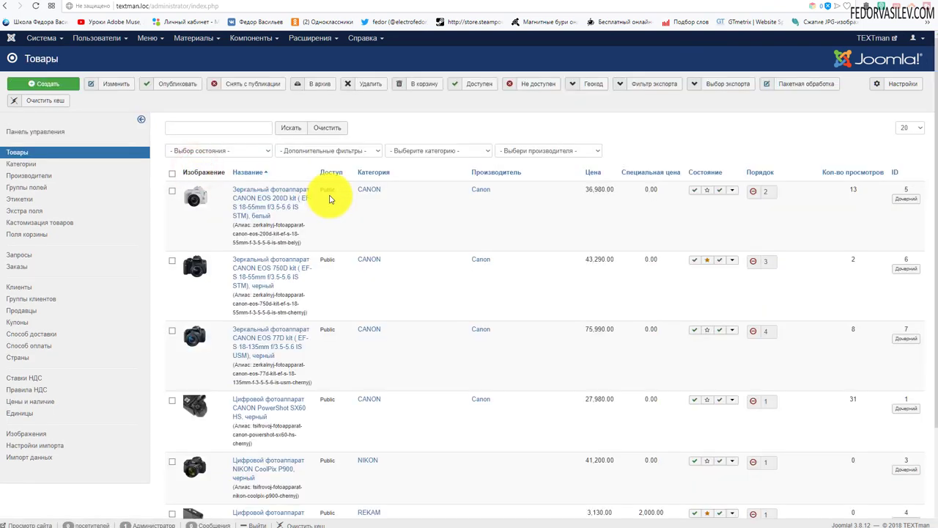
scroll(330, 198, "down", 2)
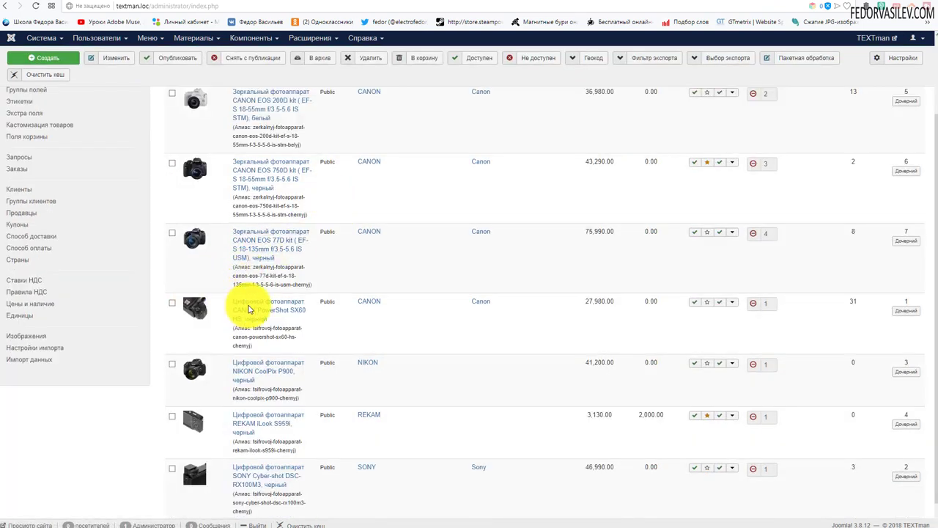
left_click(244, 317)
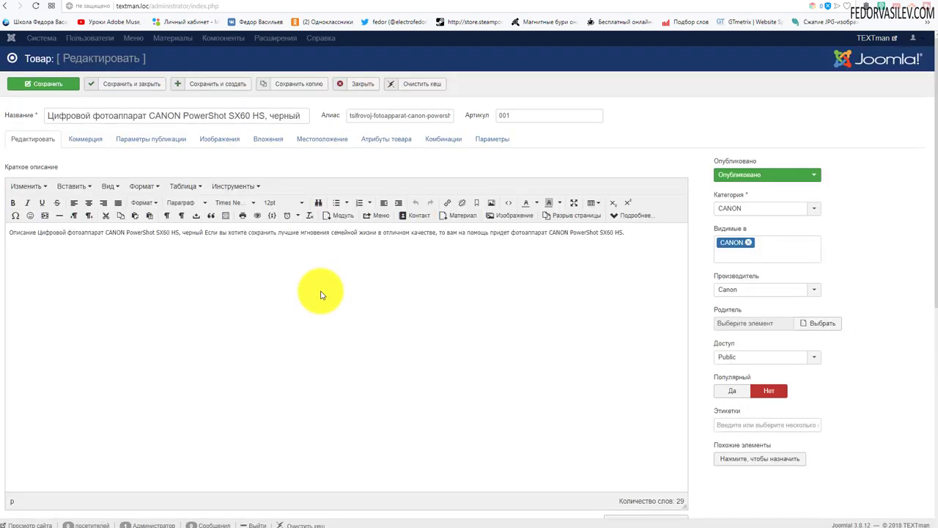
left_click(210, 141)
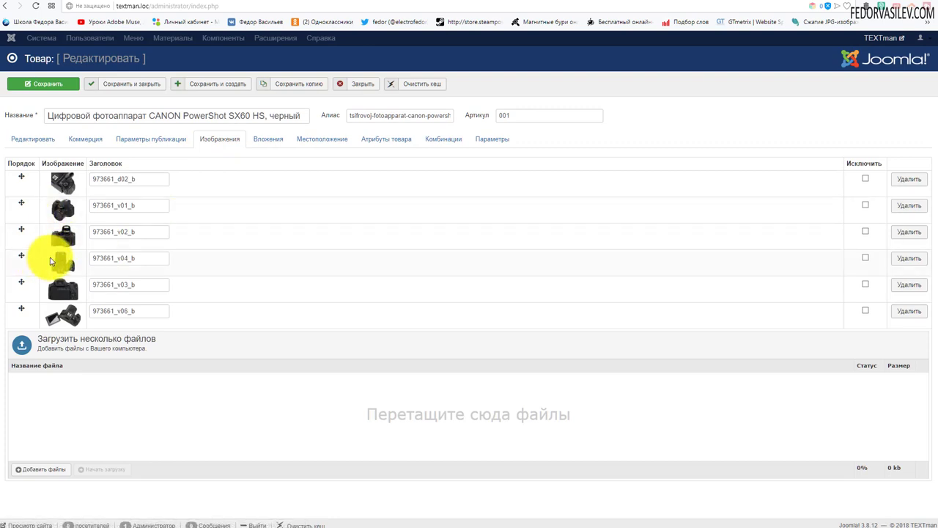
left_click_drag(19, 229, 16, 174)
left_click(107, 85)
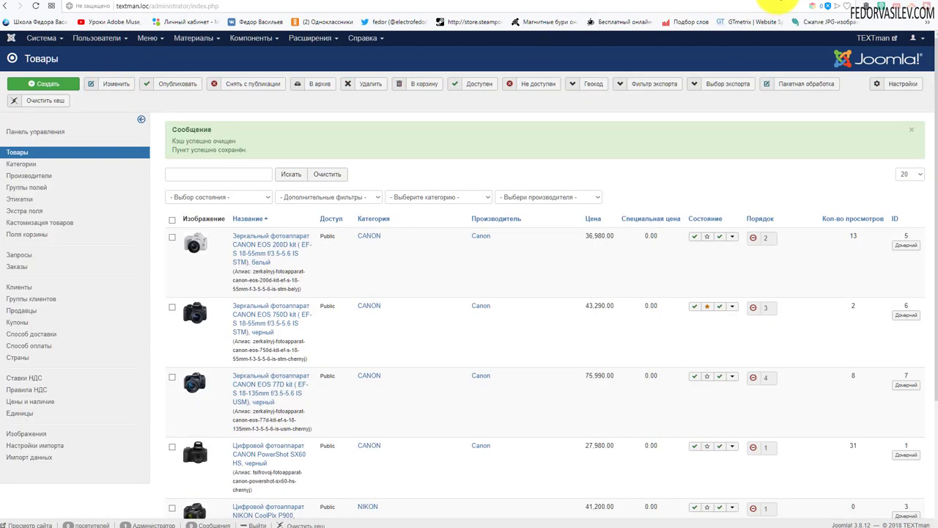
- Reload the Canon category page on the site and check the main photo on the PowerShot SX60 HS card and its neighbours
left_click(773, 3)
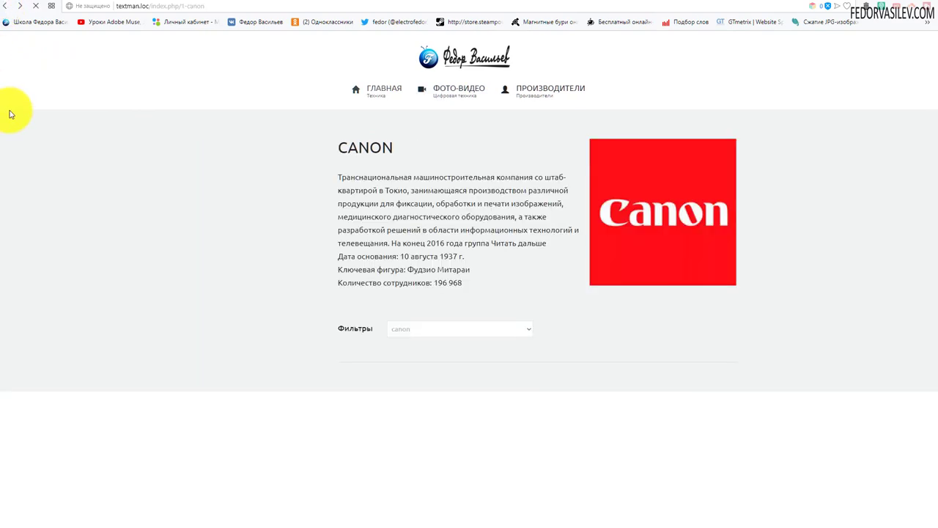
left_click(6, 6)
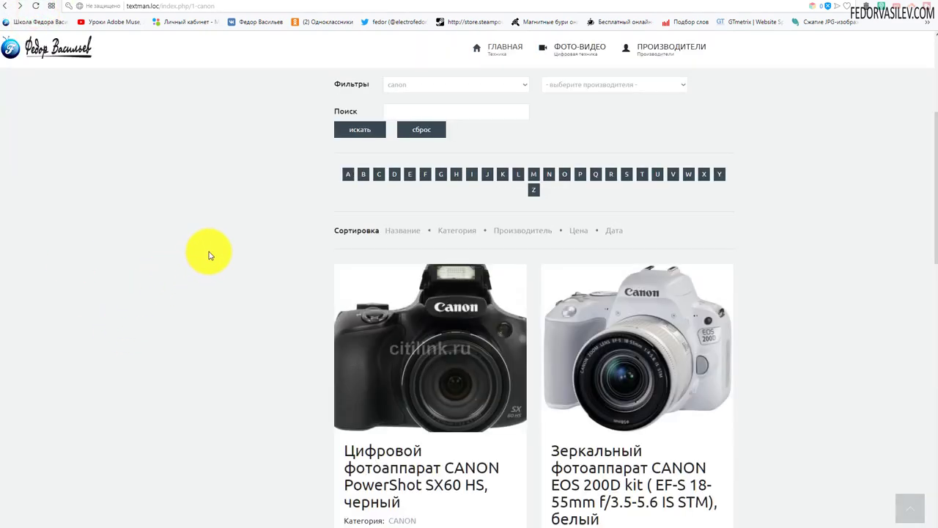
scroll(286, 279, "down", 2)
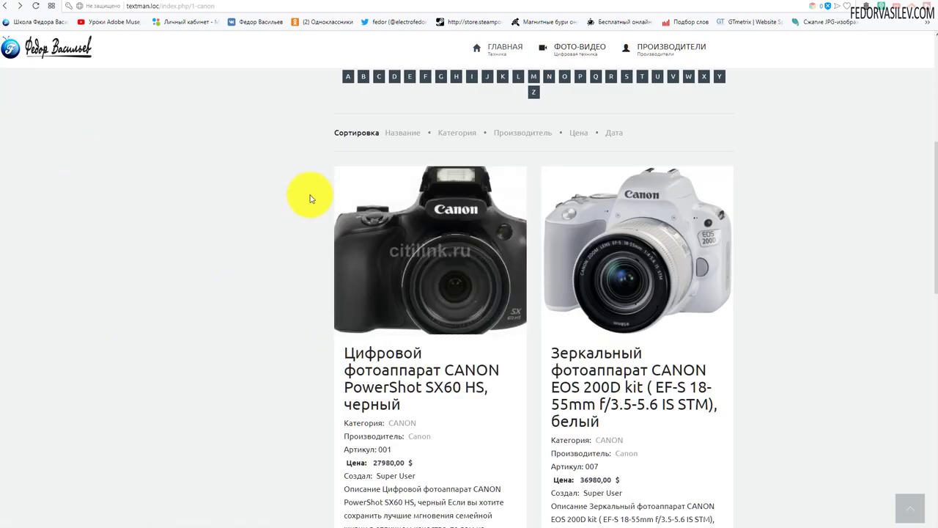
scroll(407, 217, "down", 10)
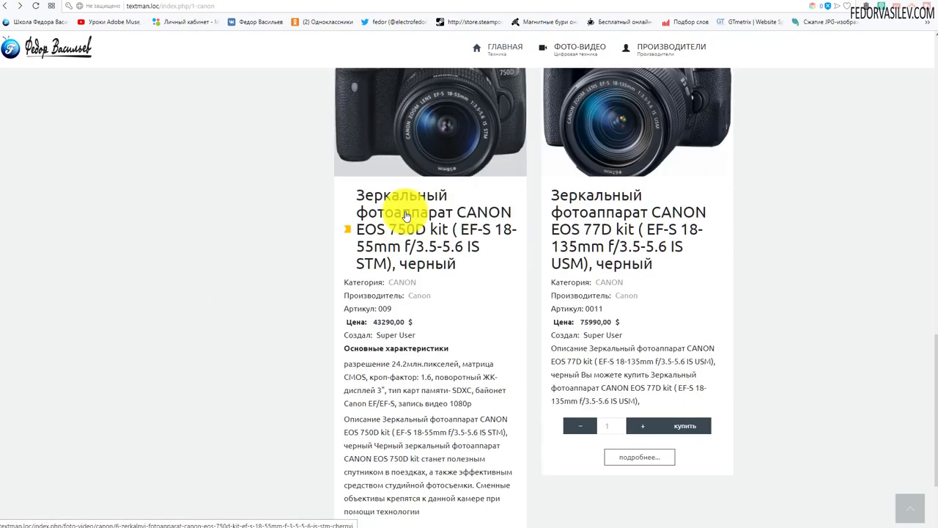
scroll(407, 216, "up", 5)
scroll(406, 214, "up", 4)
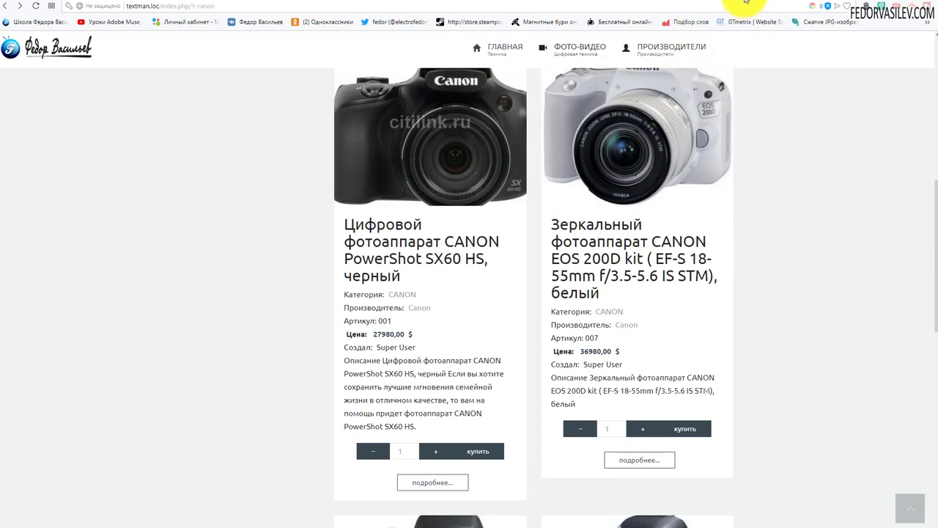
- Set the list layout (Макет списка) to Таблица in the DJ-Catalog2 product list settings and save
key("ctrl+Tab")
left_click(250, 41)
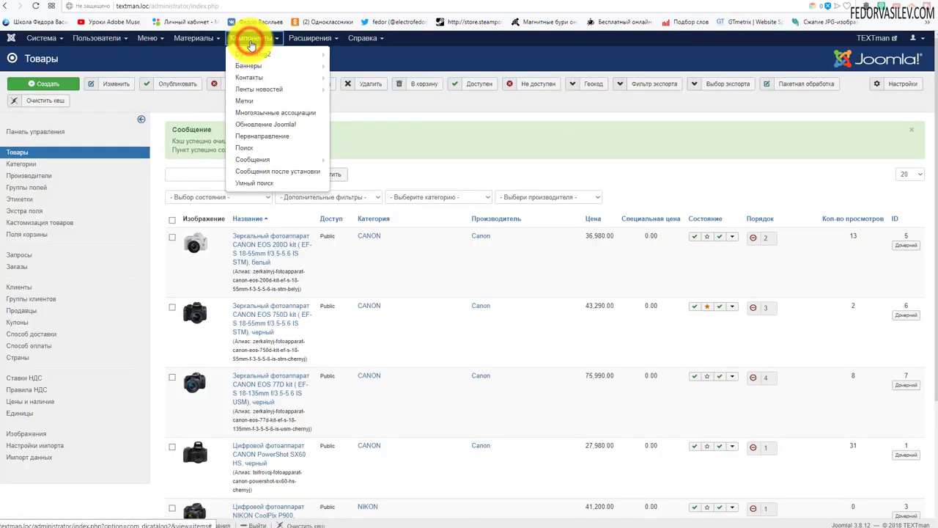
mouse_move(253, 57)
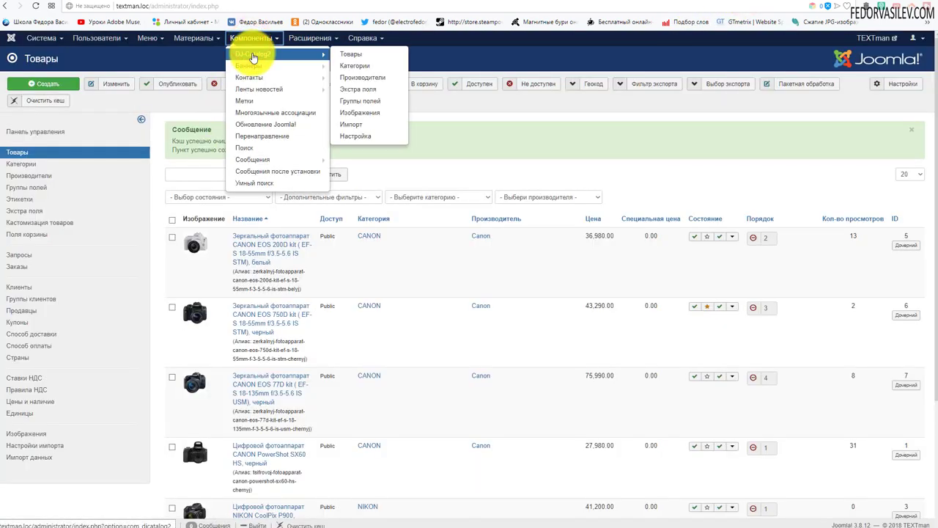
left_click(252, 57)
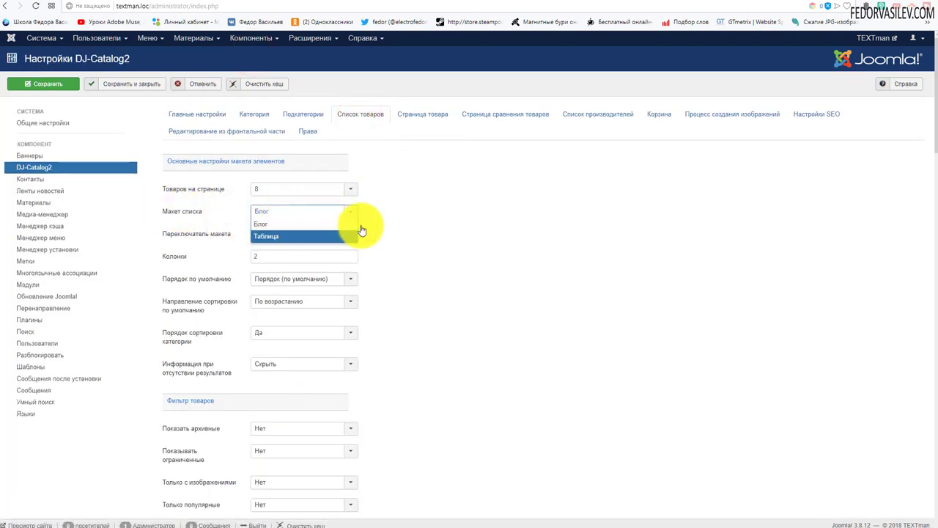
left_click(403, 223)
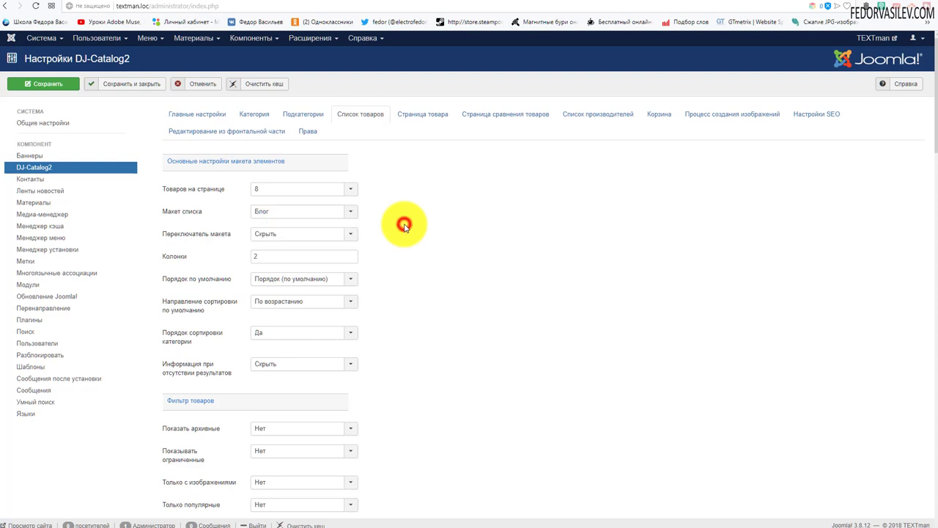
left_click(266, 236)
left_click(47, 85)
- Reload the Canon category page and examine how its products are listed in the table layout
left_click(780, 3)
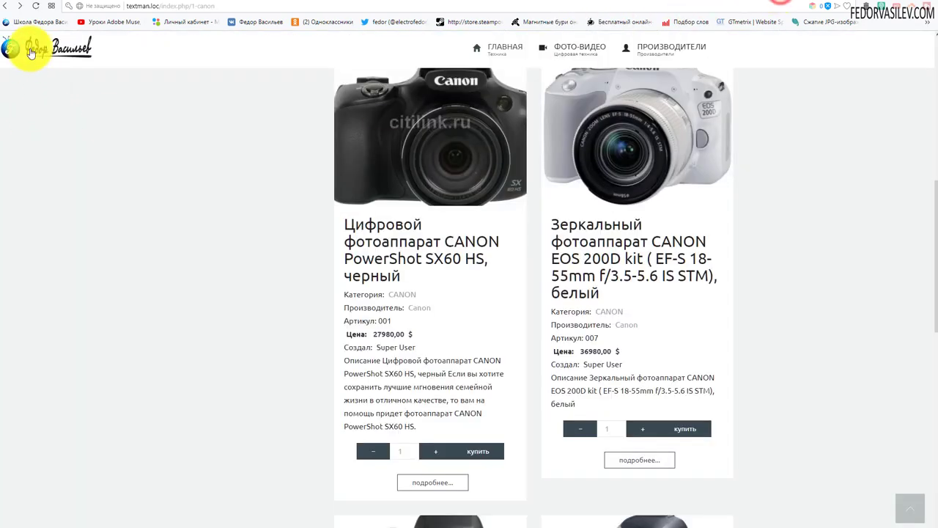
left_click(38, 8)
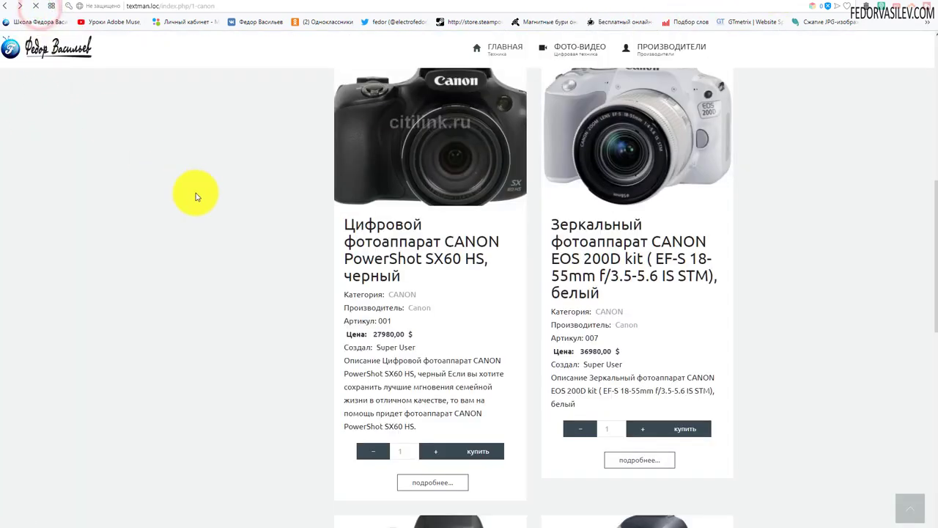
scroll(342, 249, "up", 4)
scroll(367, 330, "down", 1)
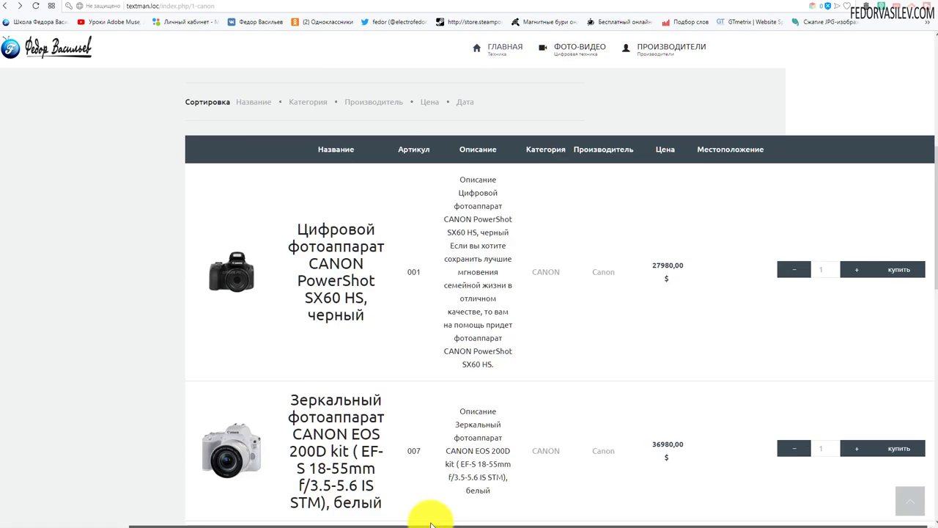
scroll(535, 394, "up", 5)
scroll(537, 401, "down", 4)
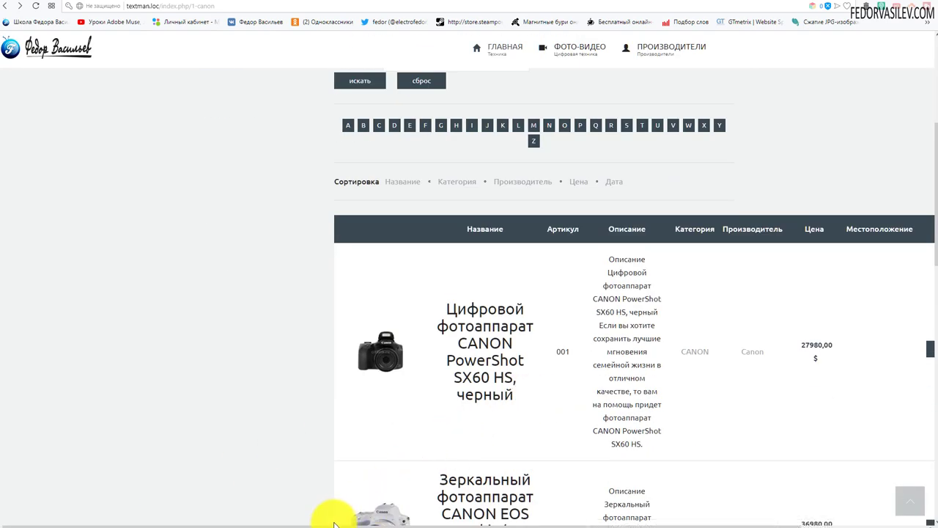
- Examine the product table's full width and all rows, comparing its column headings, descriptions and buy controls with the page width
left_click_drag(327, 524, 539, 520)
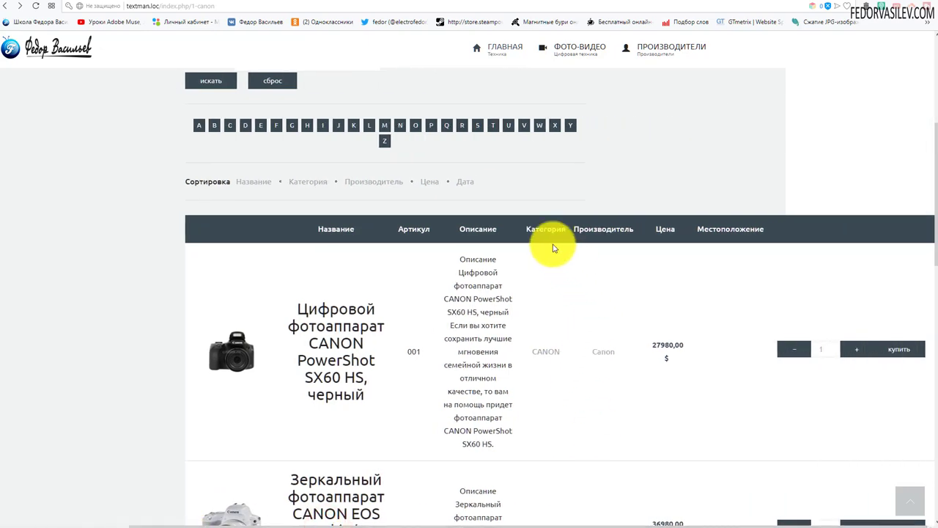
scroll(463, 225, "down", 3)
scroll(463, 225, "down", 3)
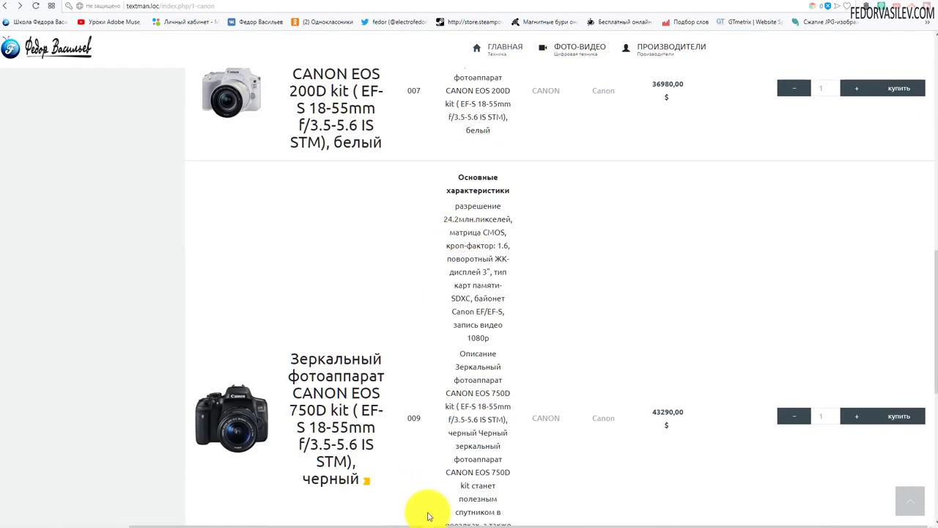
left_click_drag(425, 524, 289, 492)
scroll(360, 461, "up", 8)
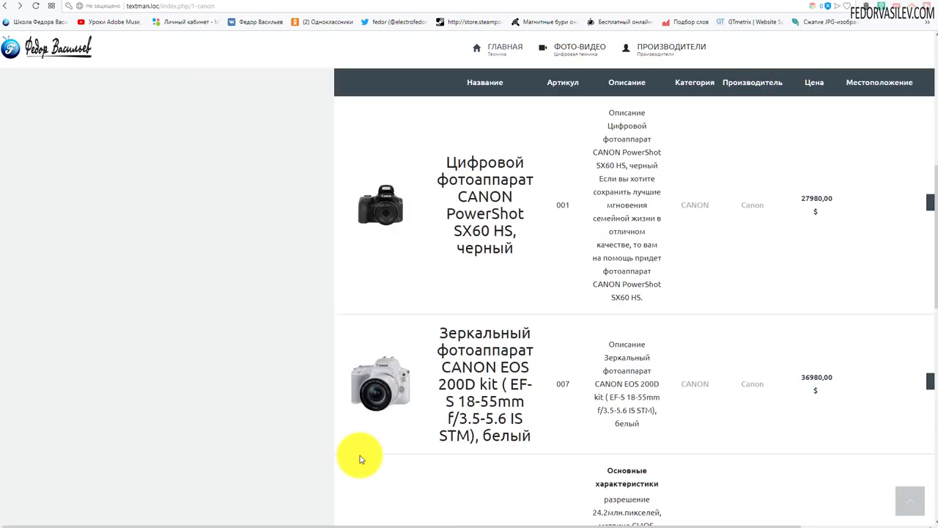
scroll(360, 459, "up", 2)
scroll(360, 460, "down", 5)
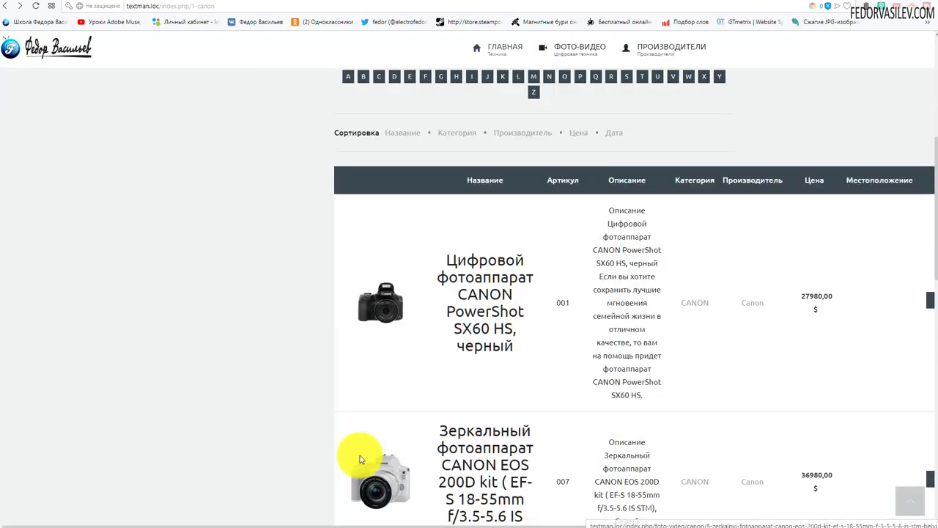
left_click_drag(312, 522, 335, 489)
scroll(691, 360, "down", 3)
scroll(689, 361, "up", 3)
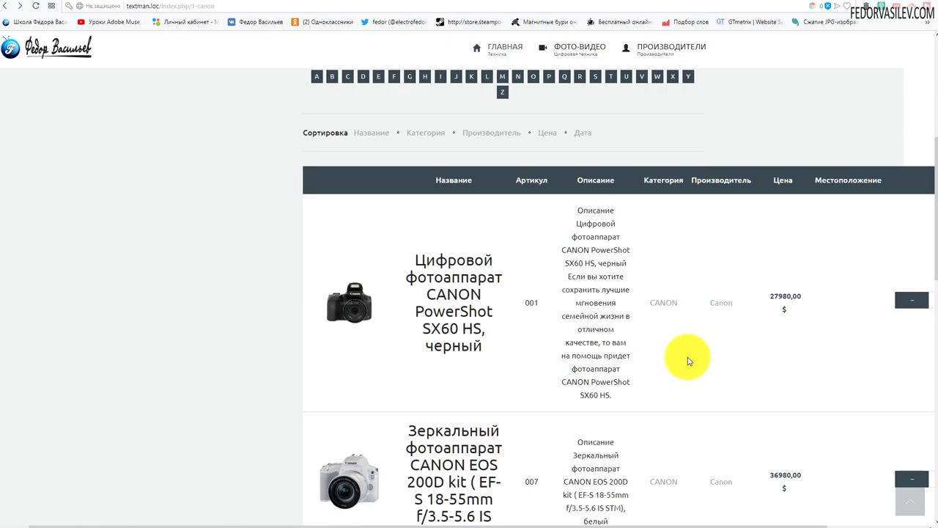
scroll(689, 361, "down", 8)
scroll(659, 357, "up", 4)
scroll(579, 314, "up", 6)
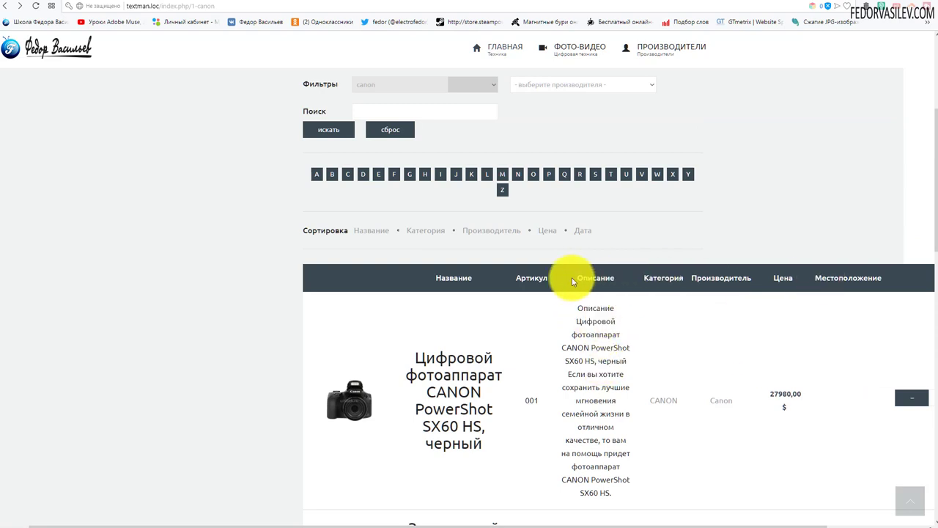
left_click_drag(562, 279, 689, 280)
scroll(860, 260, "down", 3)
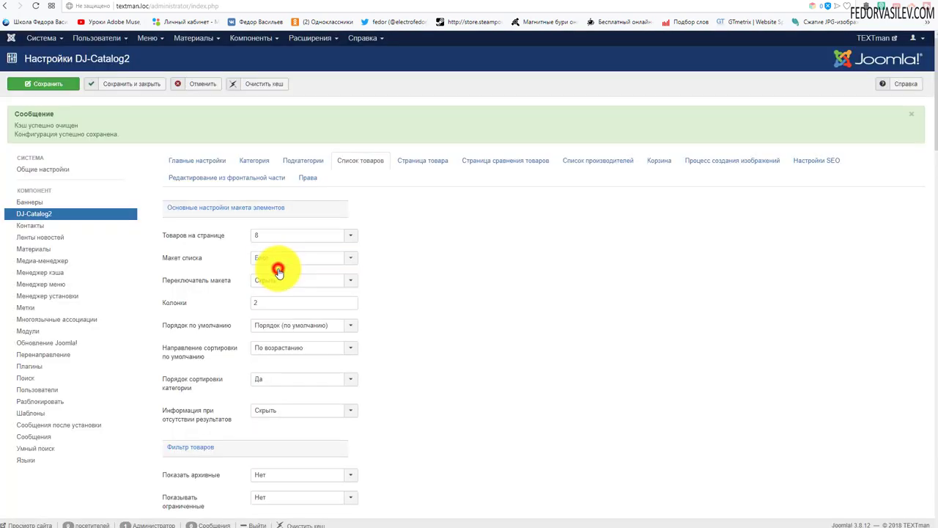
- Set the list layout back to Блог, set the layout switcher (Переключатель макета) to Показать, and save the settings
left_click(278, 271)
left_click(271, 269)
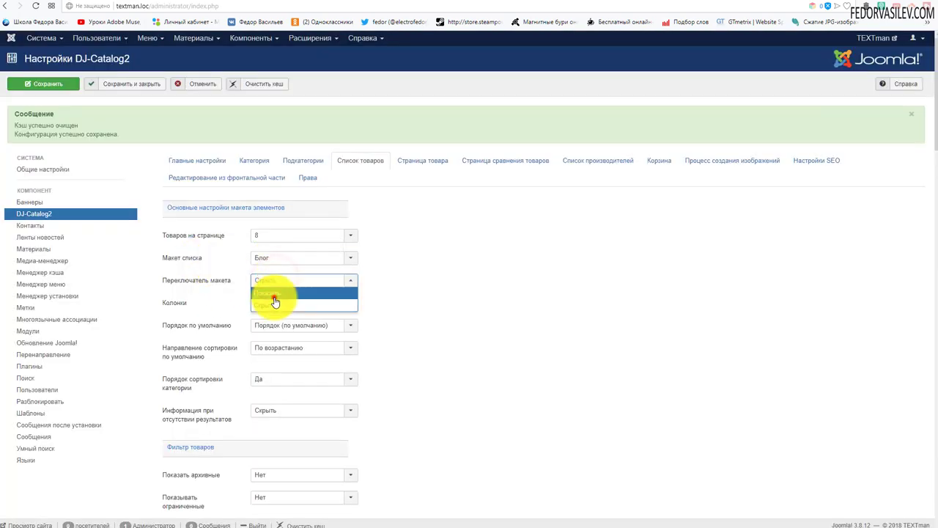
left_click(275, 297)
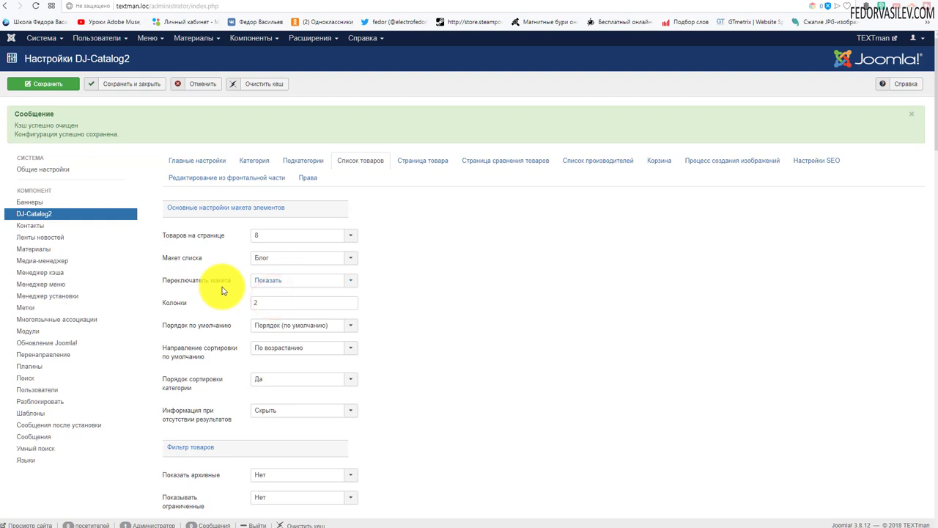
left_click(66, 85)
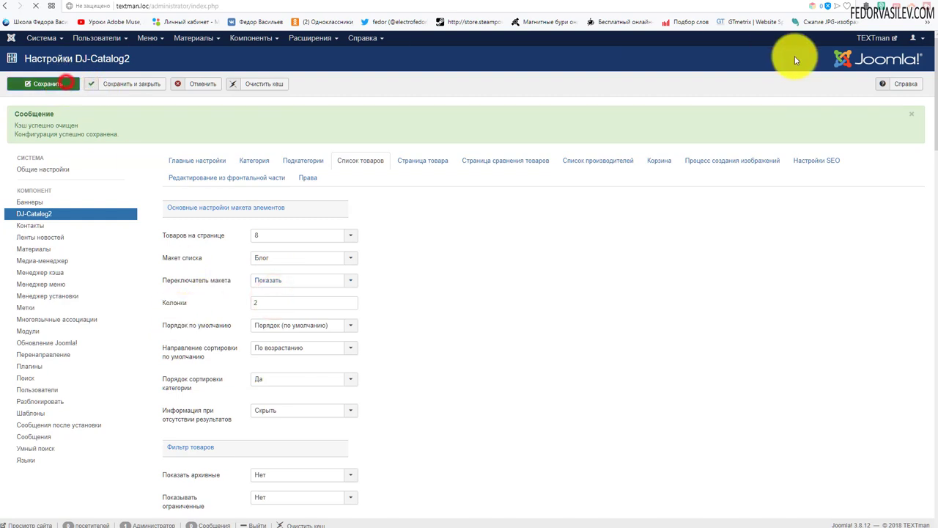
- Open the Canon category page on the site and examine its product list and layout switcher
left_click(776, 1)
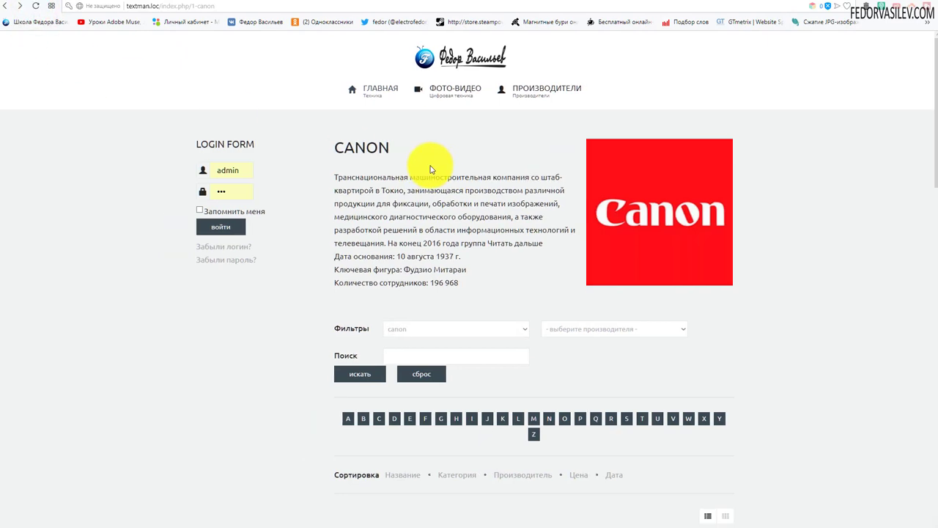
scroll(422, 169, "down", 4)
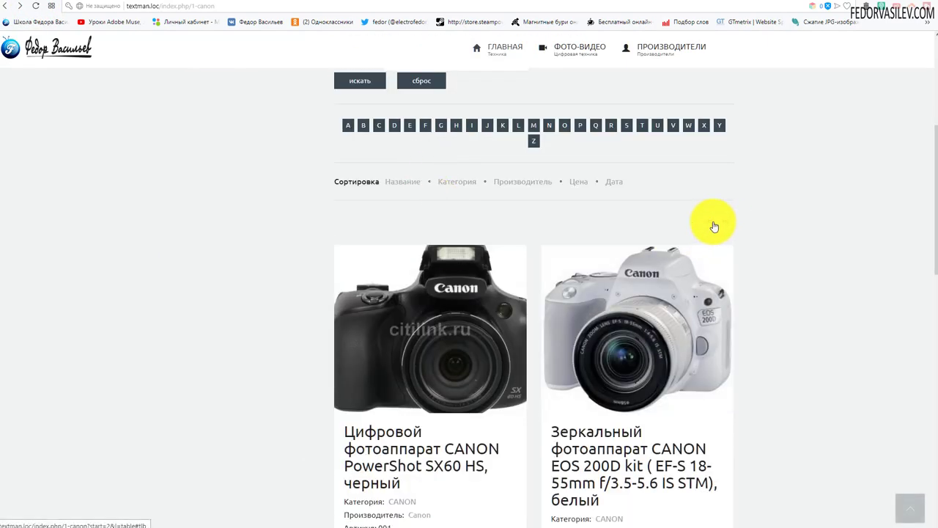
scroll(372, 247, "down", 13)
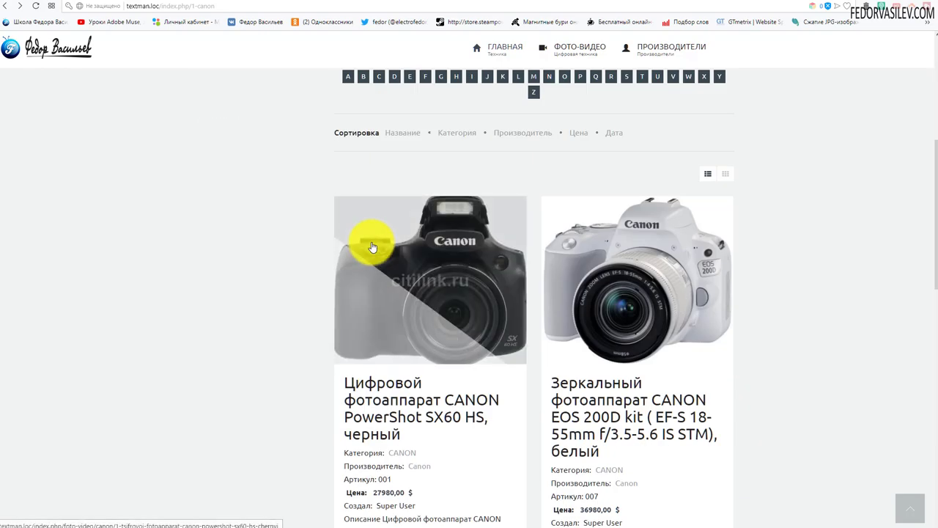
scroll(392, 263, "up", 7)
scroll(392, 264, "up", 3)
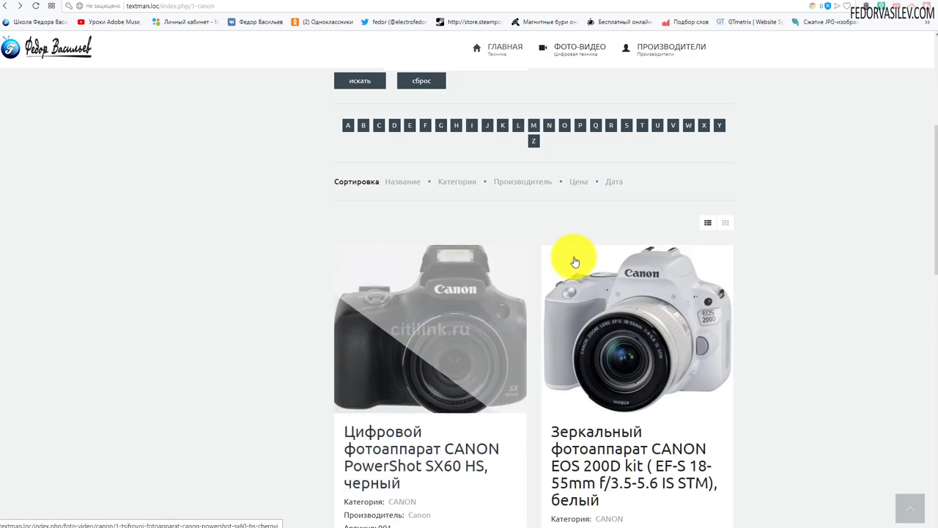
- Switch the Canon product list to the table layout and examine its rows and columns through to the purchase controls
left_click(707, 224)
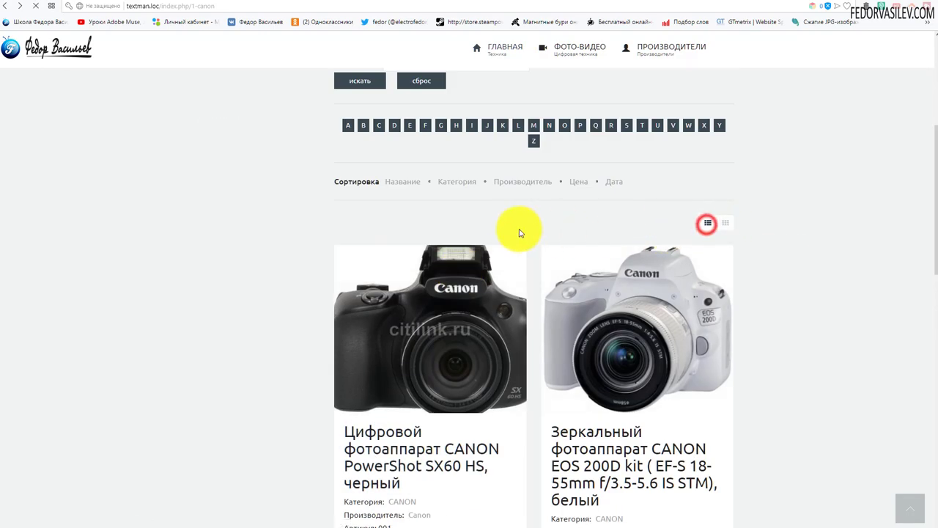
scroll(438, 220, "down", 12)
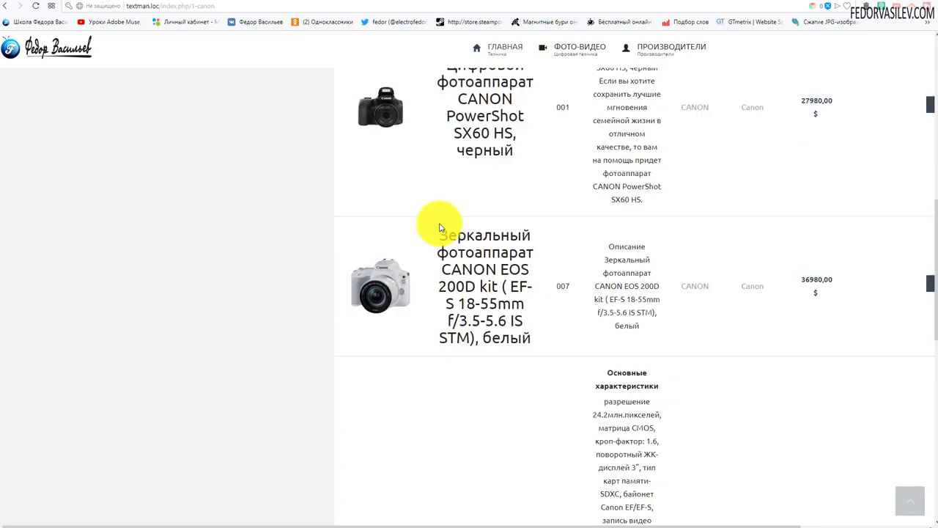
scroll(440, 227, "down", 5)
scroll(775, 398, "up", 9)
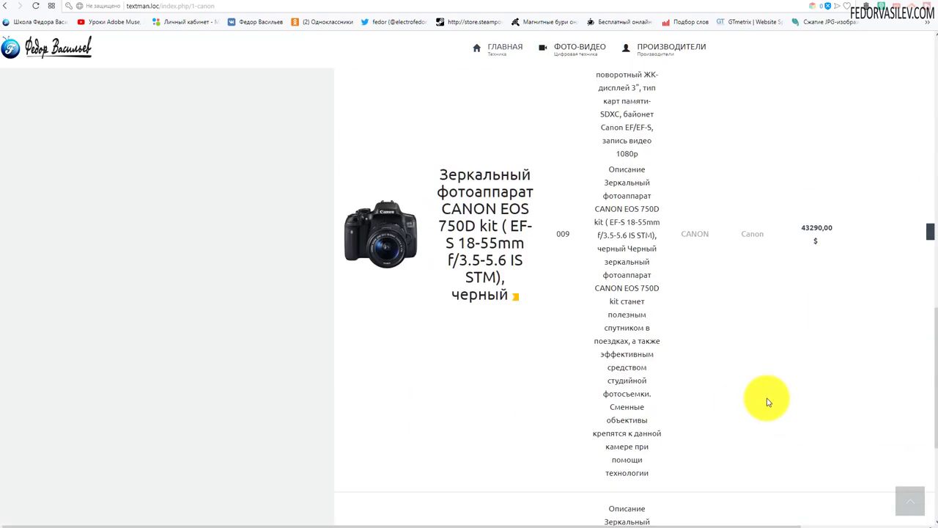
scroll(659, 381, "up", 3)
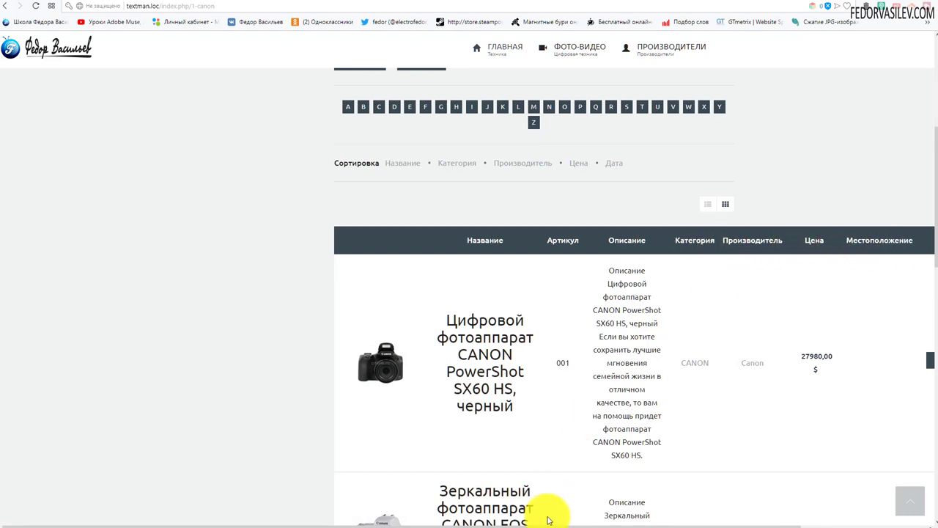
left_click_drag(554, 525, 733, 525)
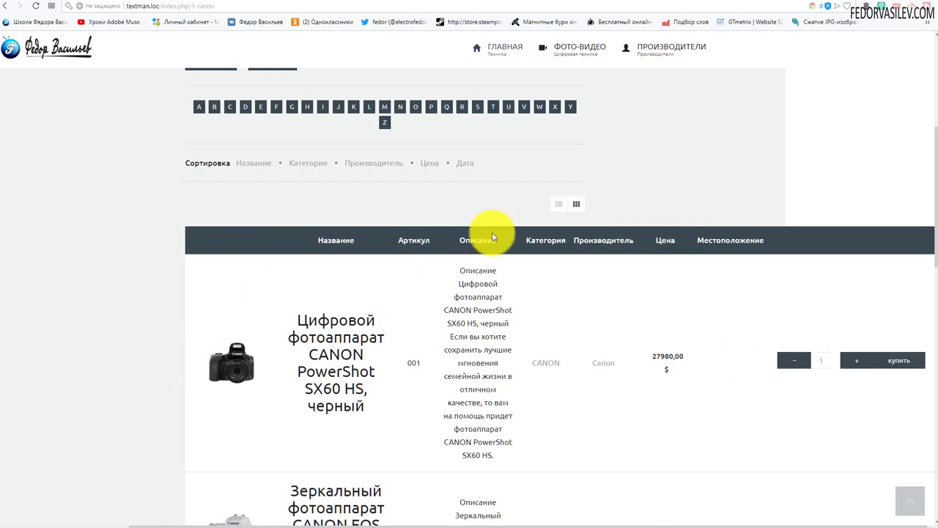
- Switch the Canon product list back to the grid layout and review the product cards
left_click(558, 204)
scroll(645, 245, "up", 2)
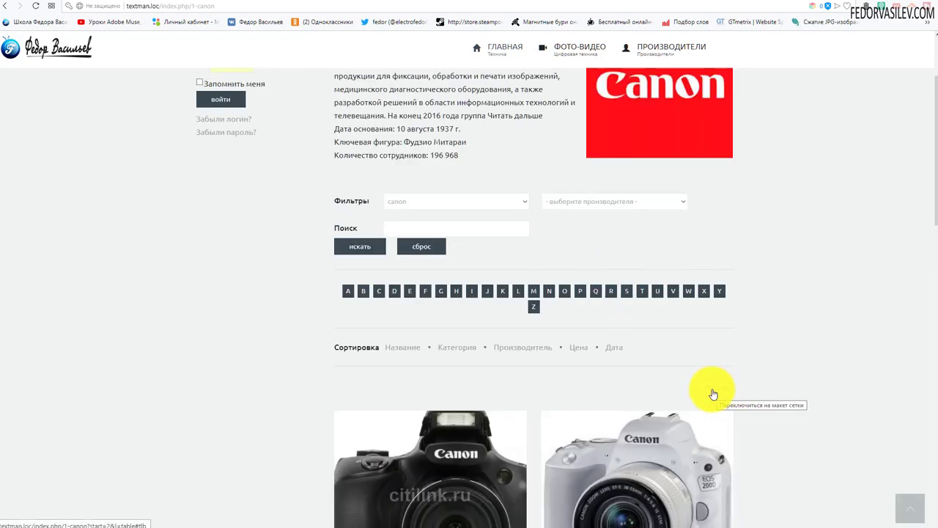
scroll(714, 394, "down", 4)
scroll(711, 360, "up", 5)
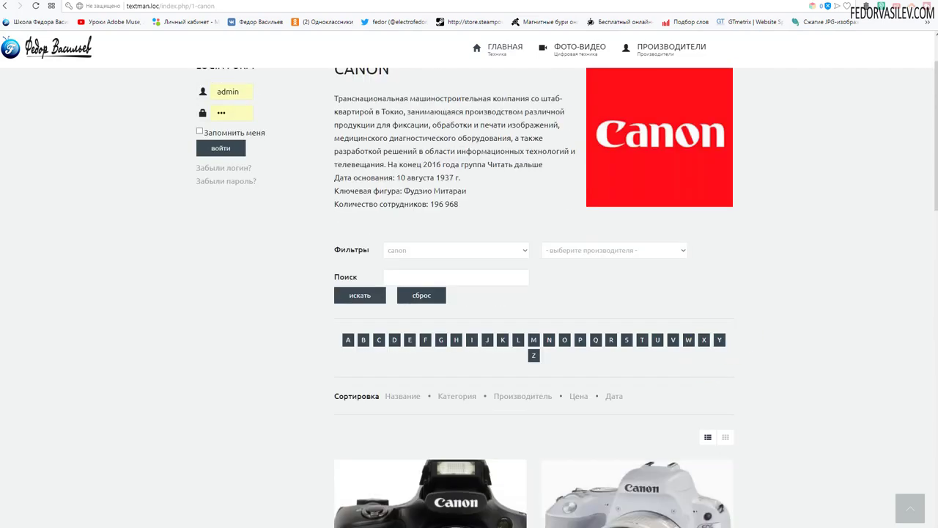
- Return to the DJ-Catalog2 item list settings and review the available options for «Порядок по умолчанию»
left_click(740, 2)
scroll(473, 184, "down", 2)
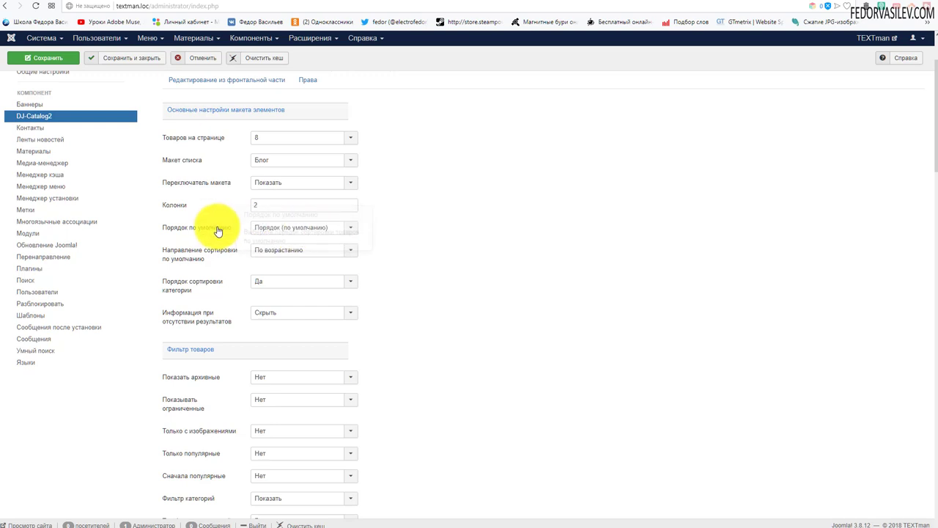
mouse_move(213, 232)
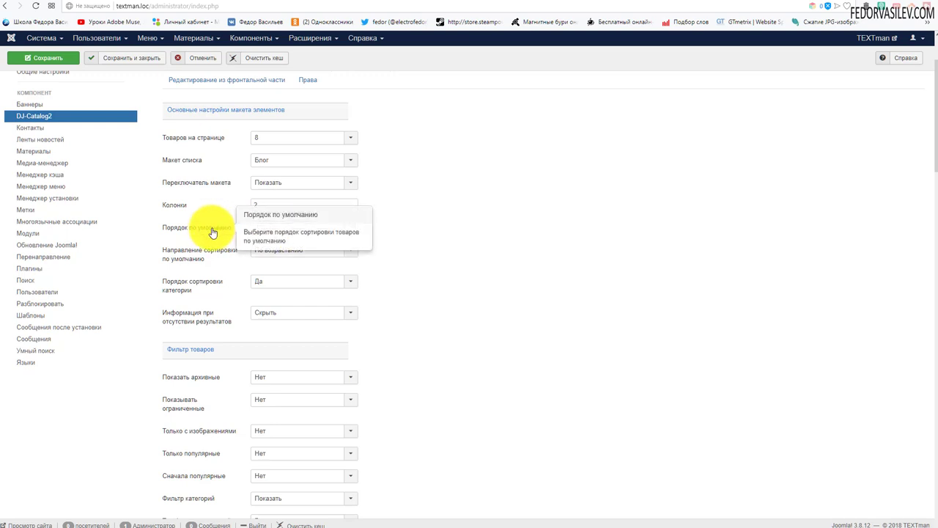
left_click(320, 229)
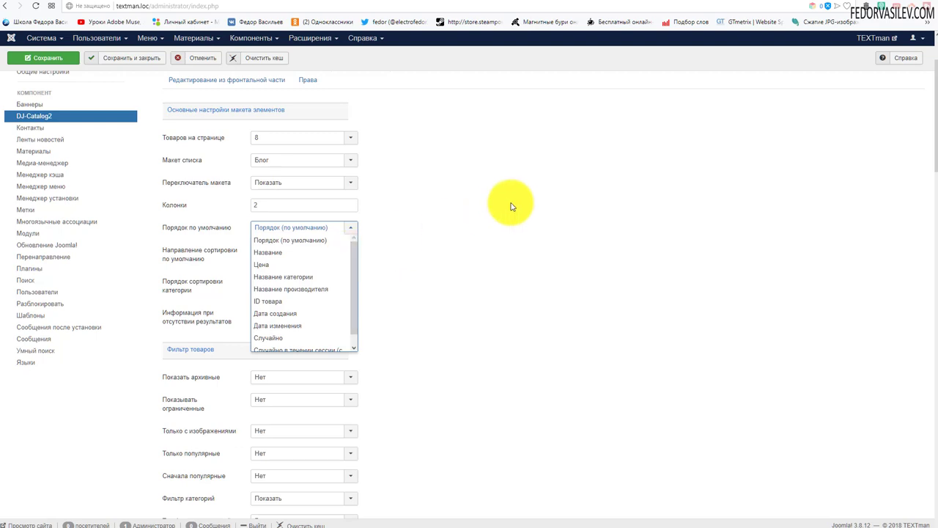
left_click(525, 195)
- Check the current order of the products on the Canon category page
left_click(780, 2)
scroll(387, 251, "down", 5)
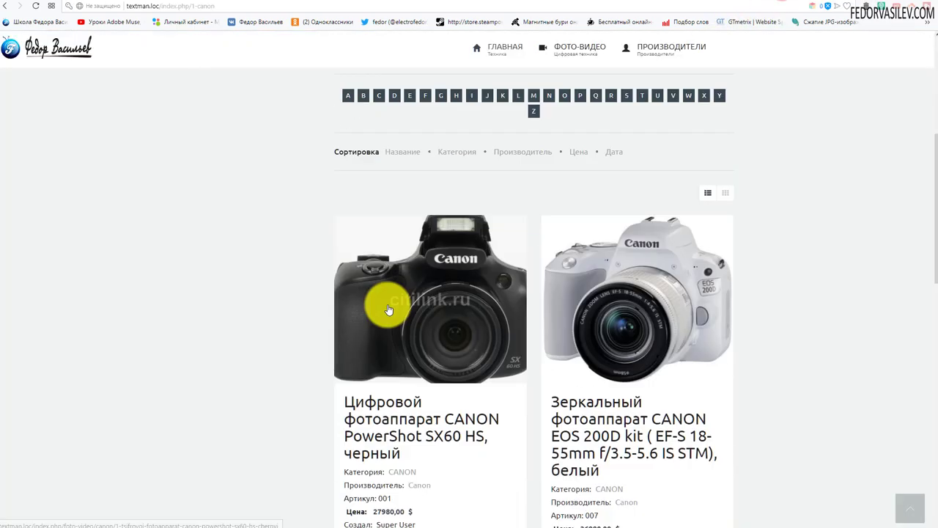
scroll(425, 158, "down", 5)
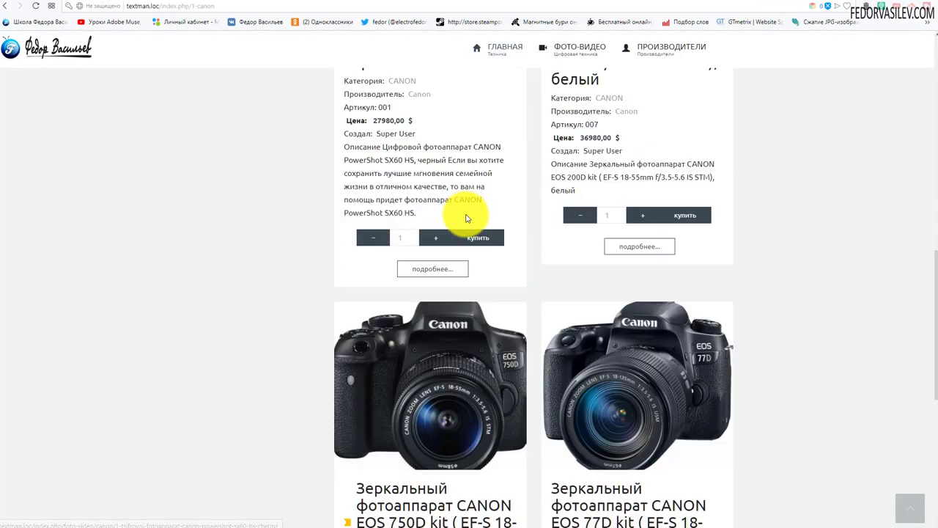
scroll(440, 132, "up", 5)
- Set «Порядок по умолчанию» to «Дата создания» in the DJ-Catalog2 item list settings
left_click(732, 2)
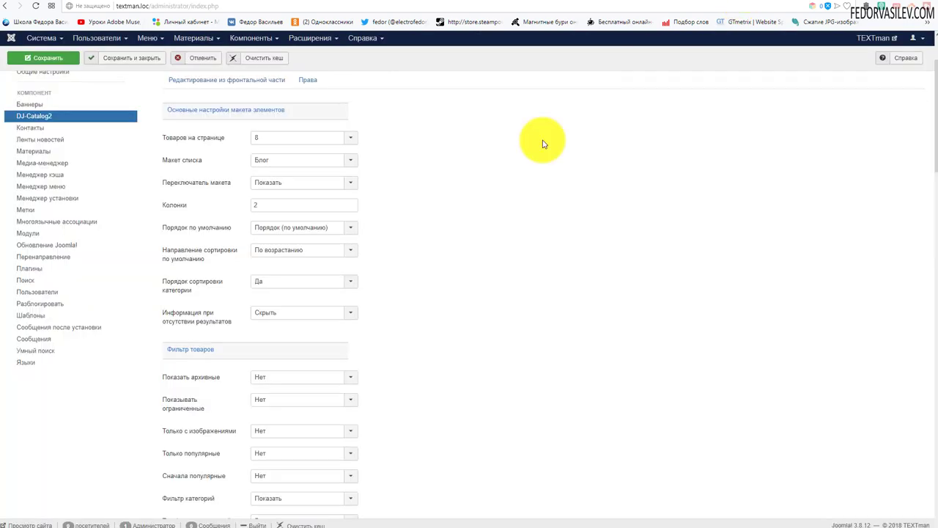
left_click(272, 227)
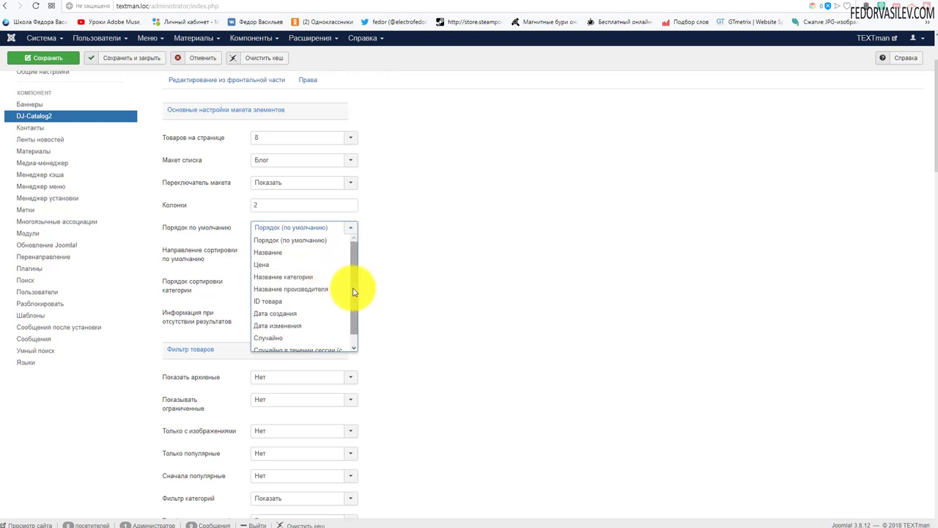
left_click_drag(354, 288, 357, 313)
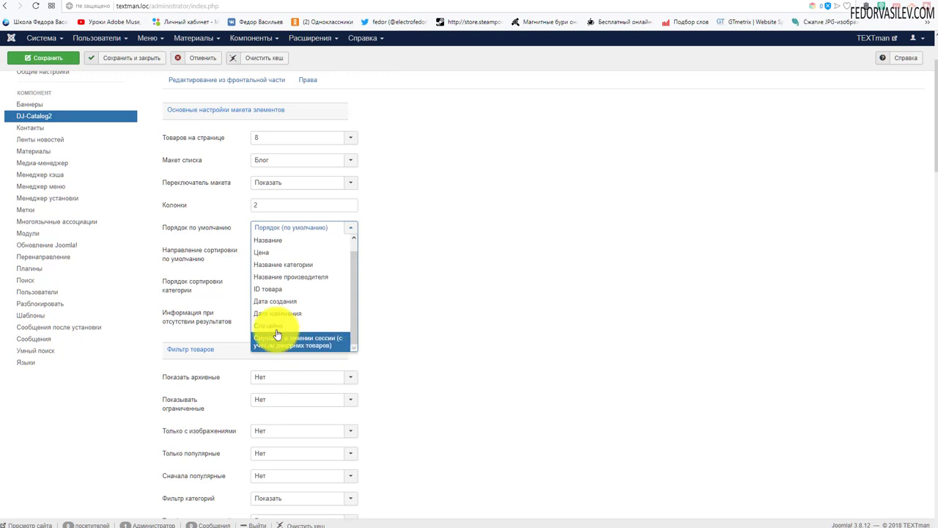
left_click(268, 301)
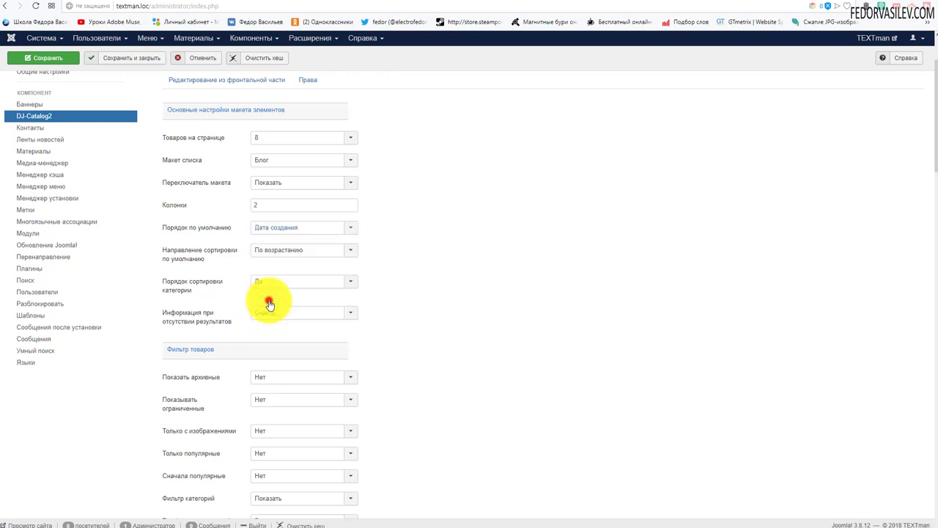
- Keep the default sort direction at «По возрастанию», then clear the cache and save and close the settings
left_click(283, 250)
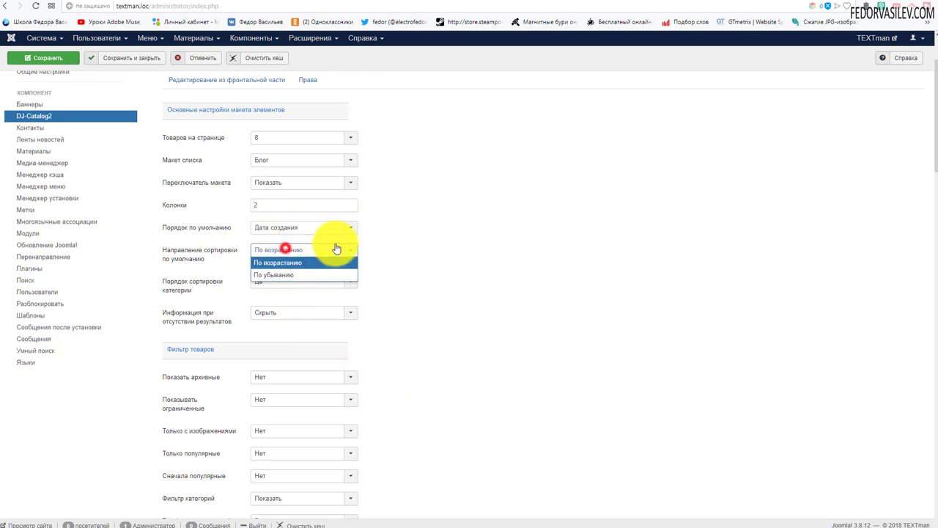
left_click(436, 238)
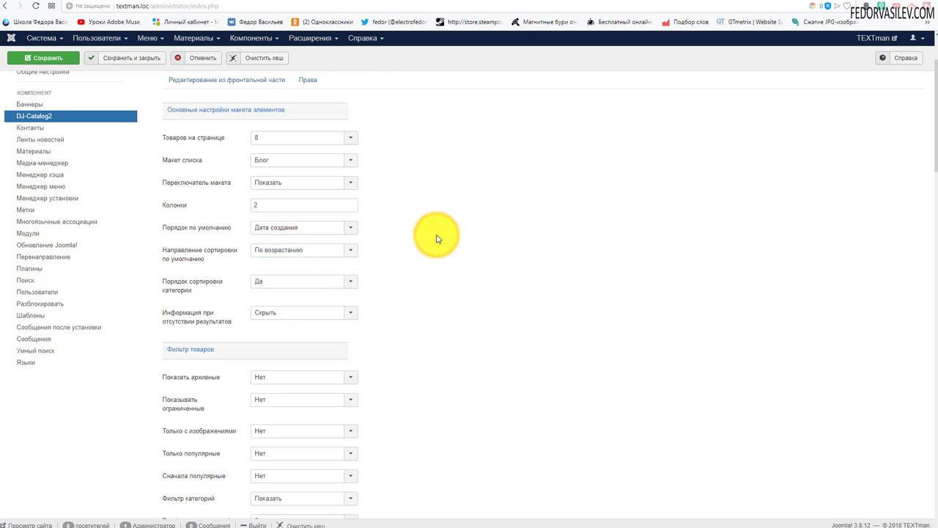
left_click(258, 57)
left_click(133, 82)
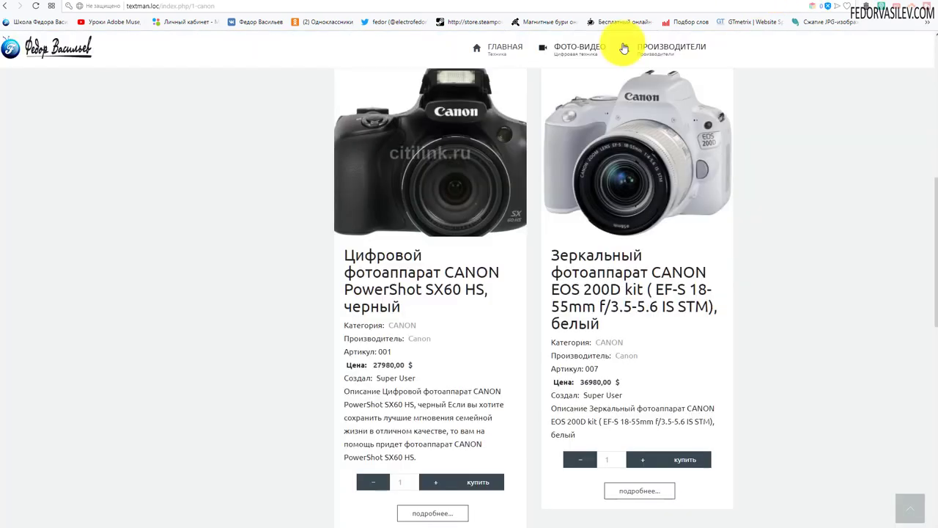
- Reload the Canon category page and check which camera comes first in the product list
scroll(199, 189, "up", 5)
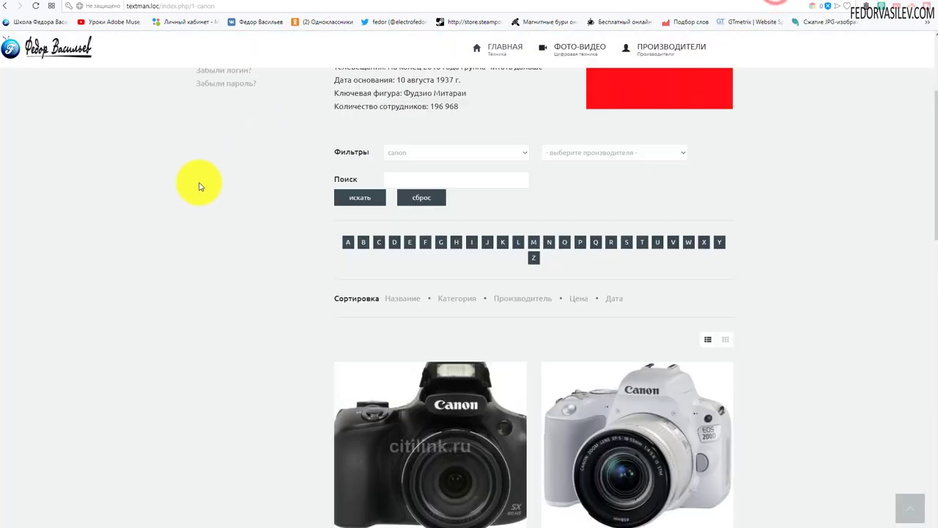
scroll(188, 235, "down", 3)
left_click(35, 8)
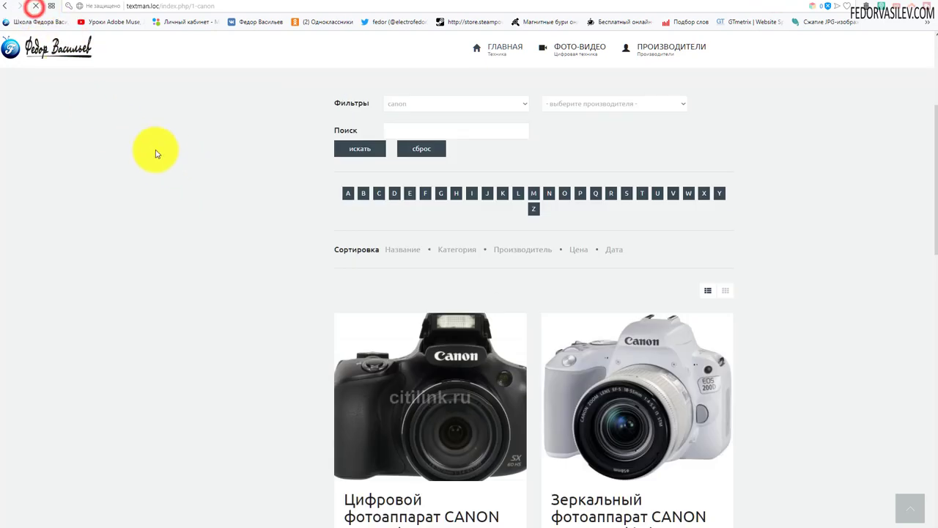
scroll(146, 147, "down", 3)
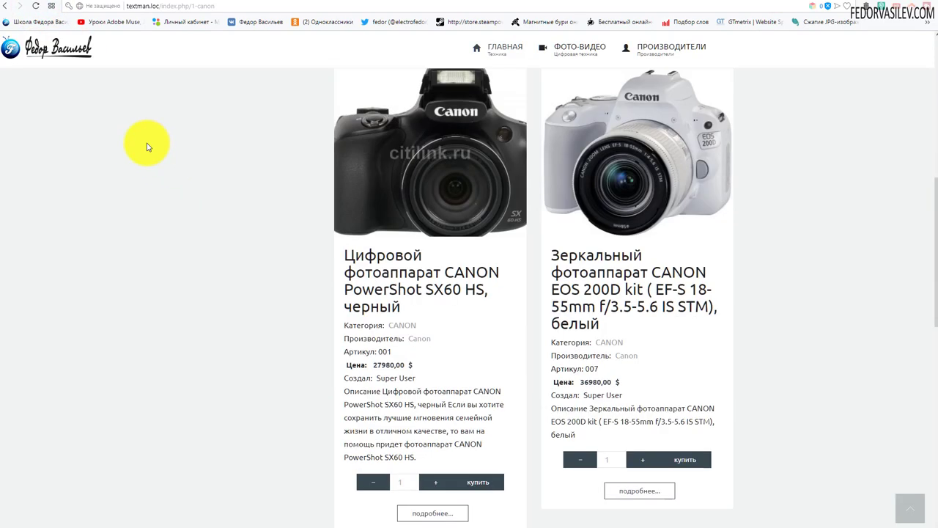
left_click_drag(344, 253, 418, 305)
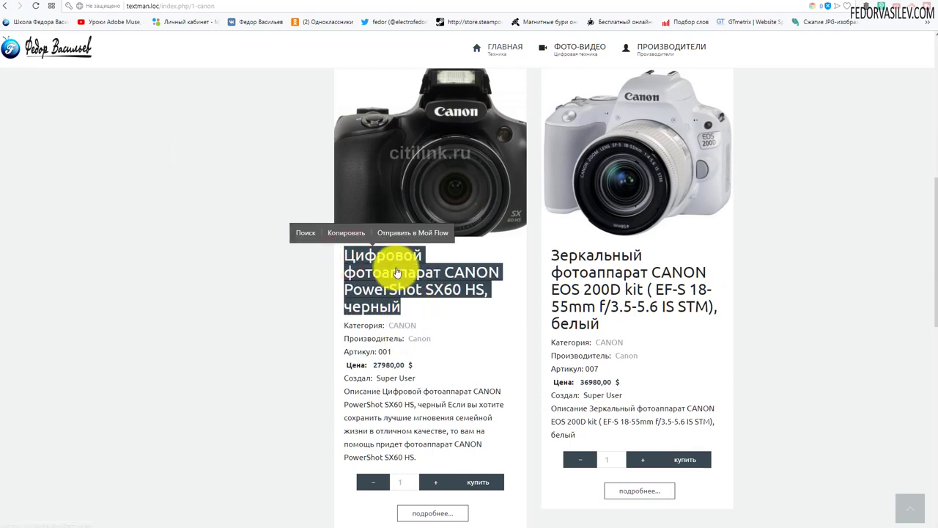
left_click(442, 311)
- Reopen the DJ-Catalog2 item list settings, set «Направление сортировки по умолчанию» to «По убыванию» and save
left_click(744, 2)
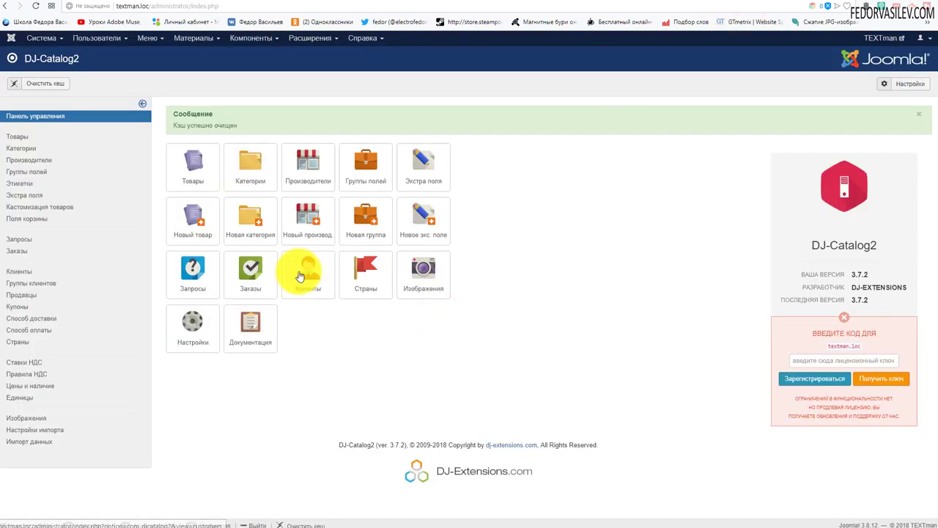
left_click(200, 327)
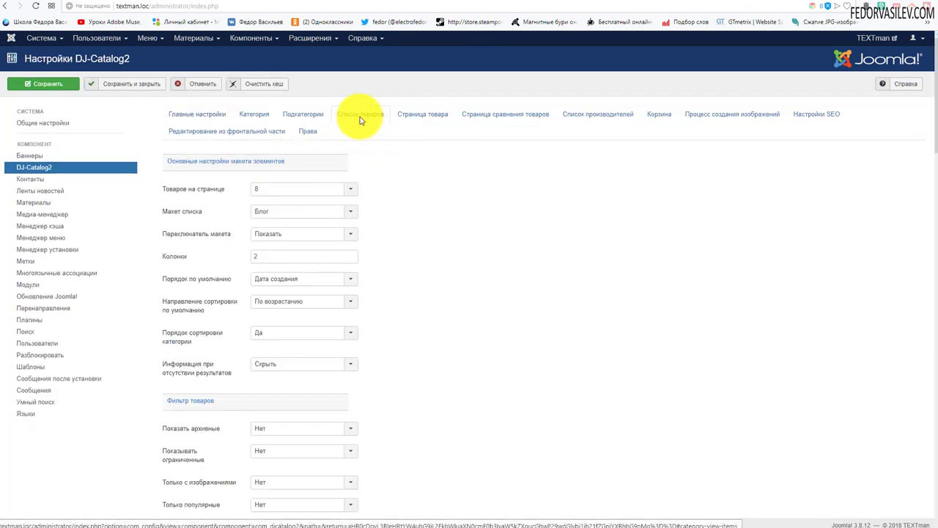
scroll(374, 253, "down", 2)
left_click(279, 206)
left_click(273, 227)
left_click(44, 57)
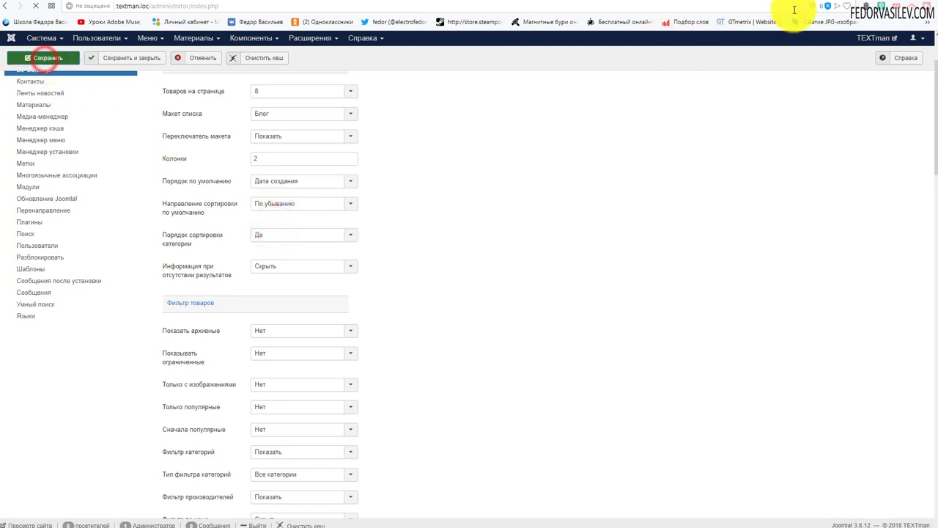
- Check the product order on the Canon category page and locate the PowerShot SX60 HS camera
left_click(791, 8)
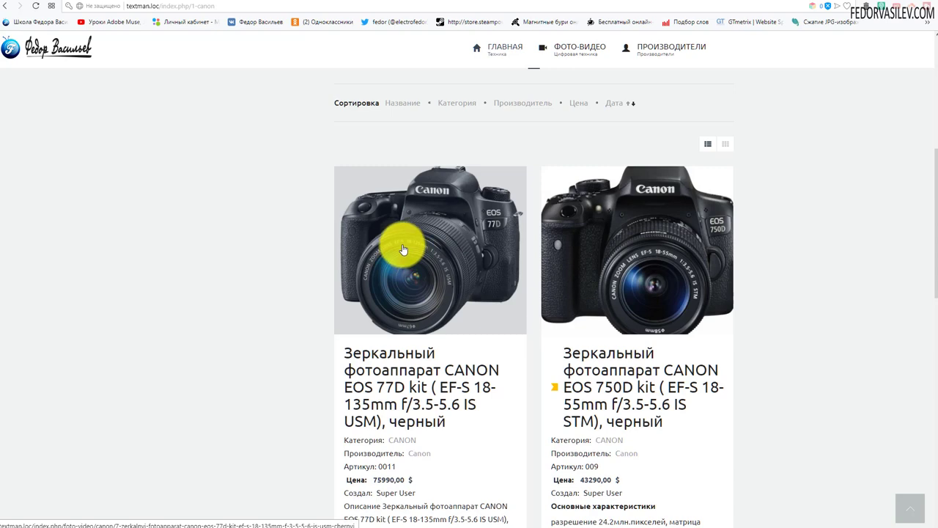
scroll(402, 250, "down", 9)
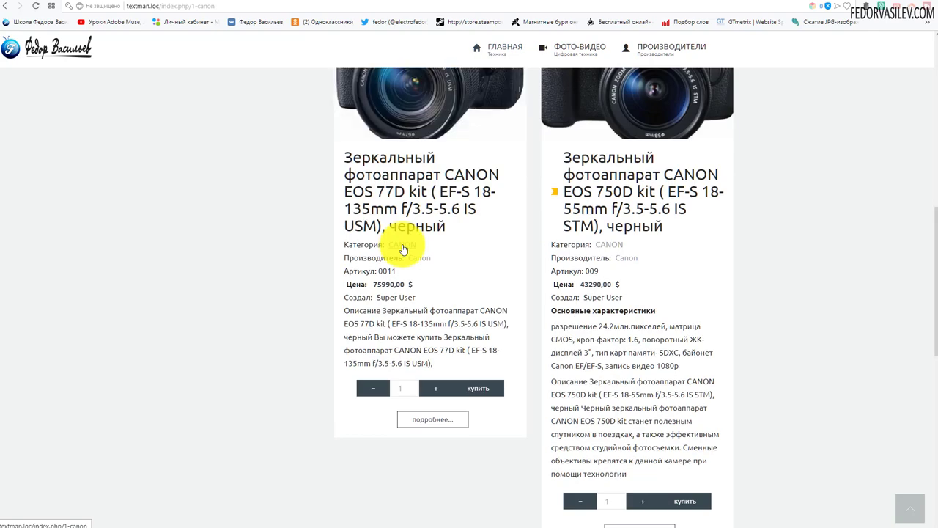
scroll(550, 362, "up", 3)
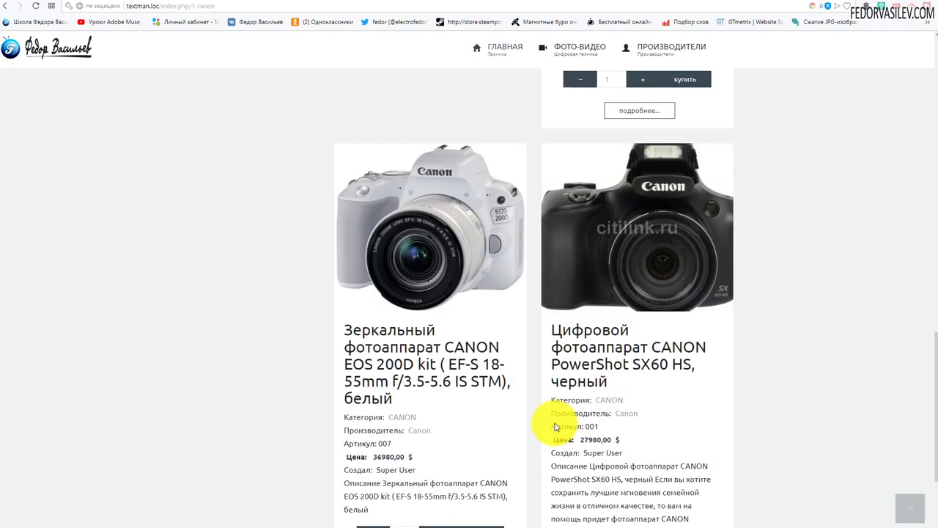
triple_click(548, 377)
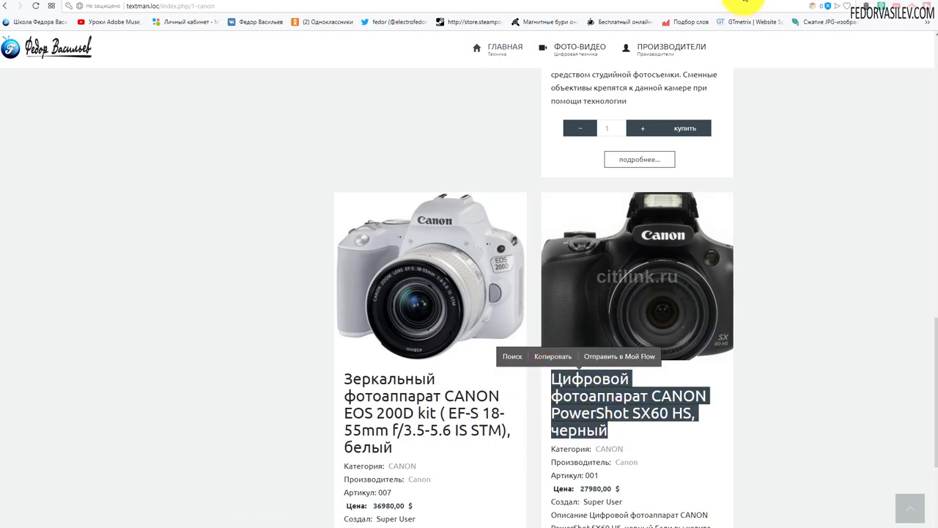
- Return to the DJ-Catalog2 item list settings and set «Направление сортировки по умолчанию» back to «По возрастанию»
left_click(744, 2)
scroll(261, 278, "down", 2)
left_click(310, 252)
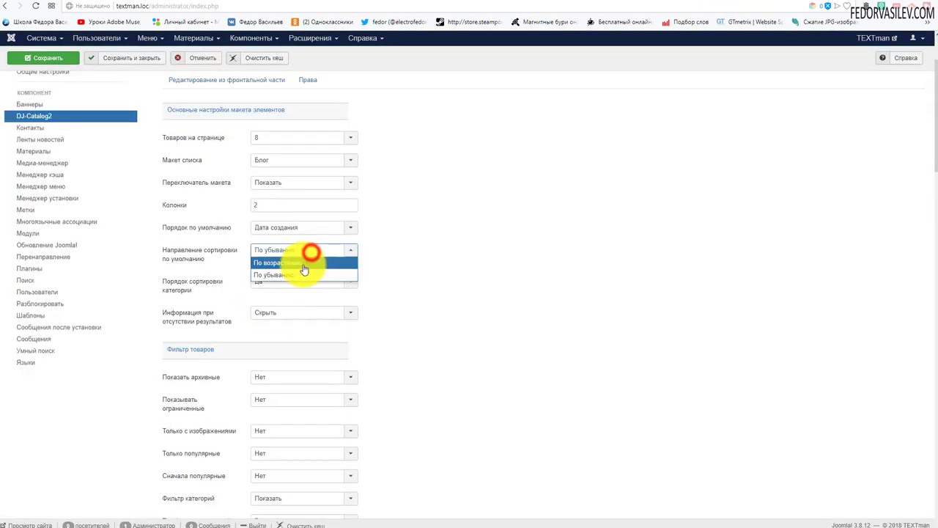
left_click(302, 264)
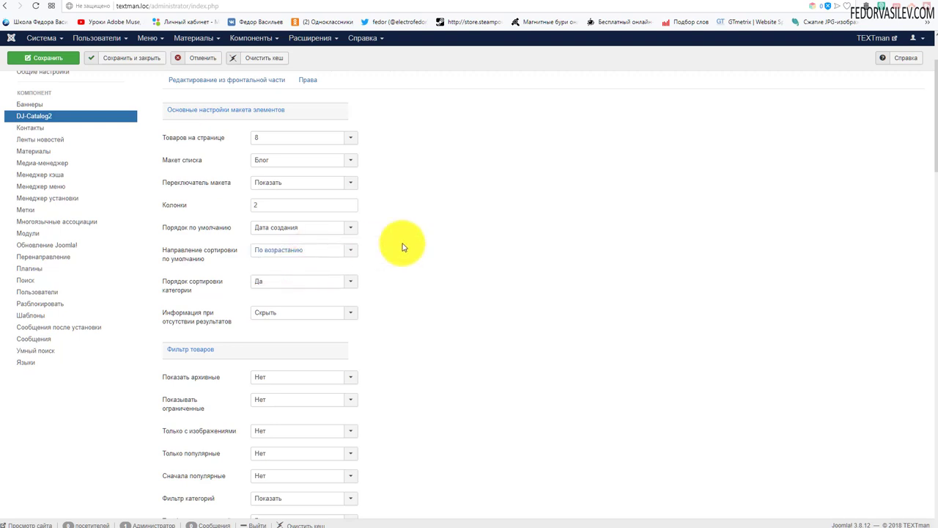
- Set «Информация при отсутствии результатов» to «Показать» and save the component settings
left_click(194, 321)
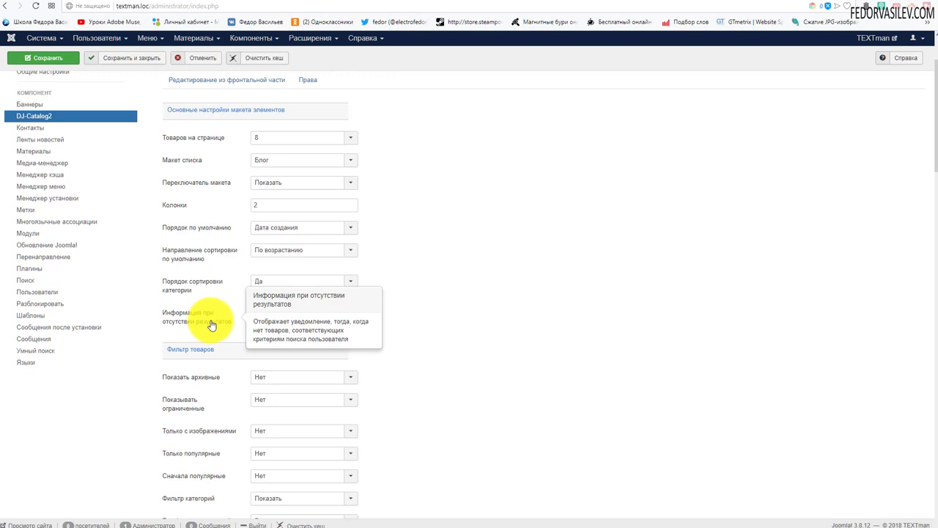
left_click(299, 311)
left_click(262, 327)
left_click(44, 57)
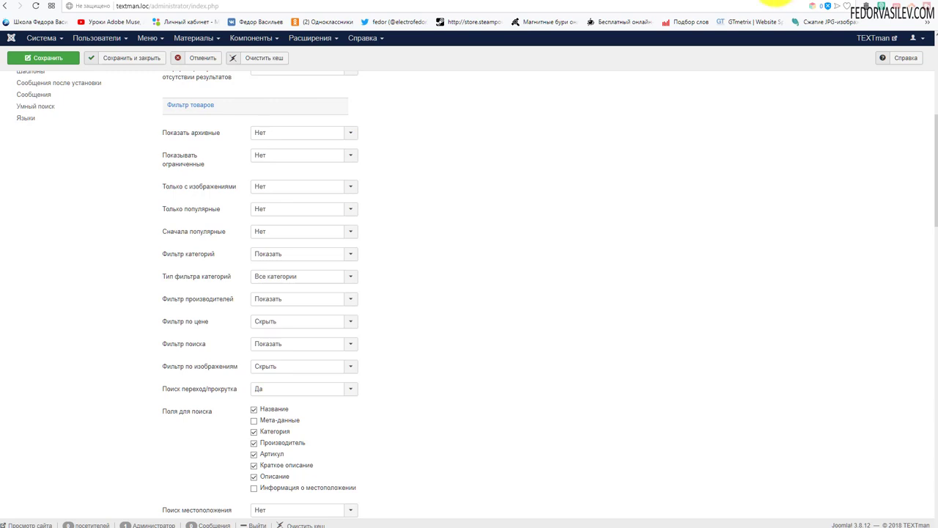
- Compare the manufacturer filter on the Canon category page with the category filter options in the «Фильтр товаров» settings
left_click(782, 1)
scroll(356, 251, "down", 1)
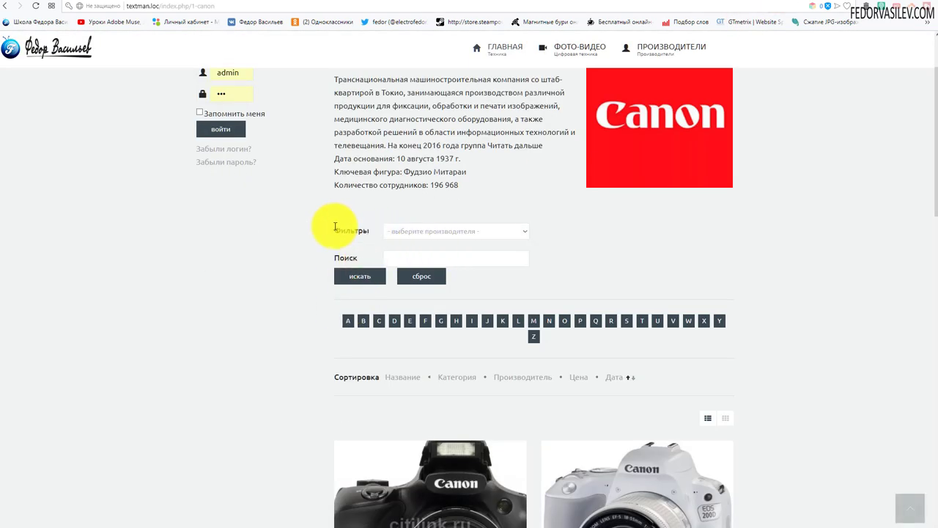
left_click(496, 228)
left_click(721, 255)
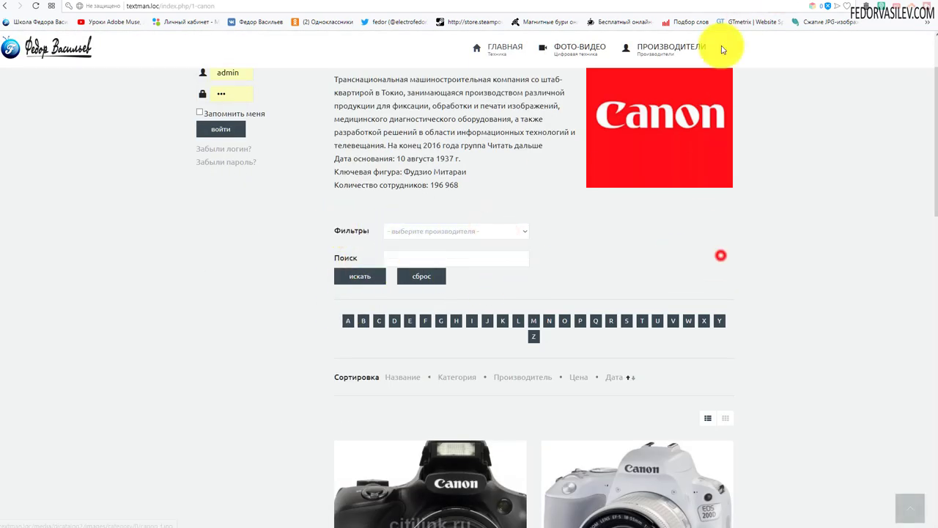
left_click(717, 3)
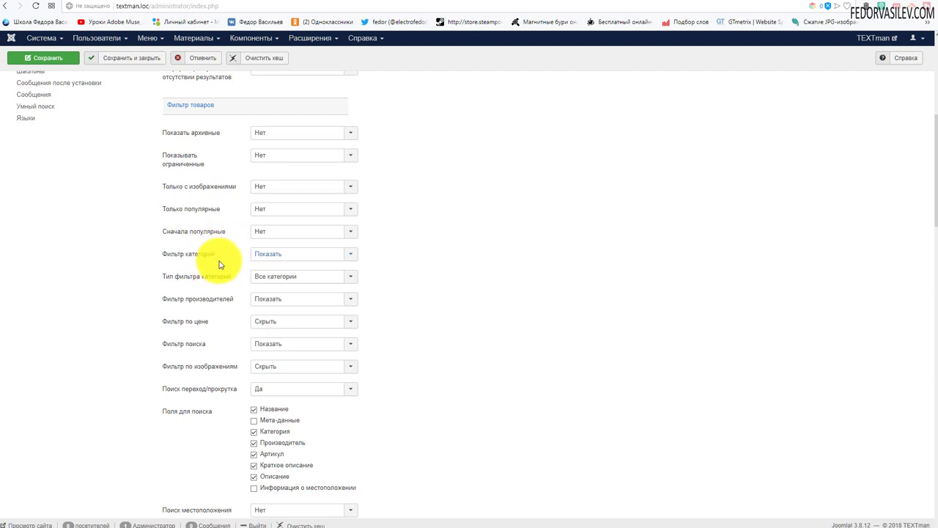
left_click(774, 3)
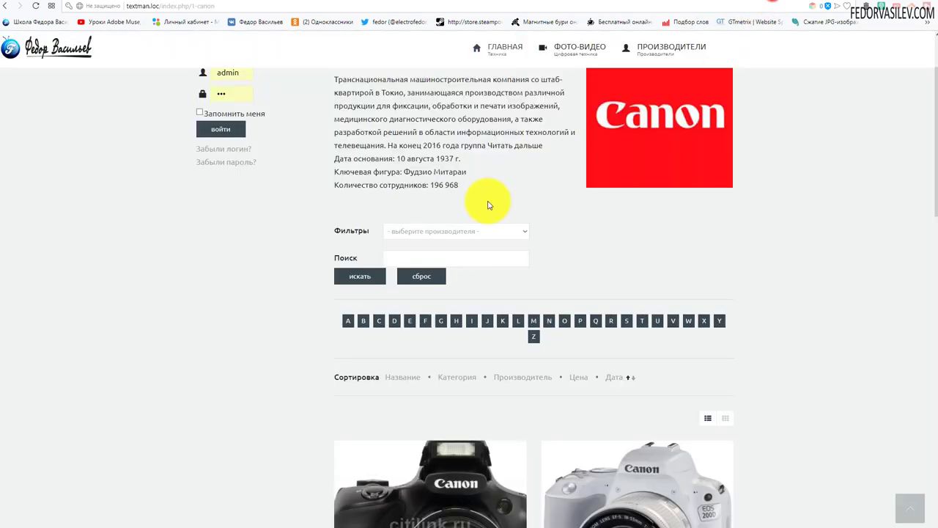
left_click(409, 241)
left_click(623, 249)
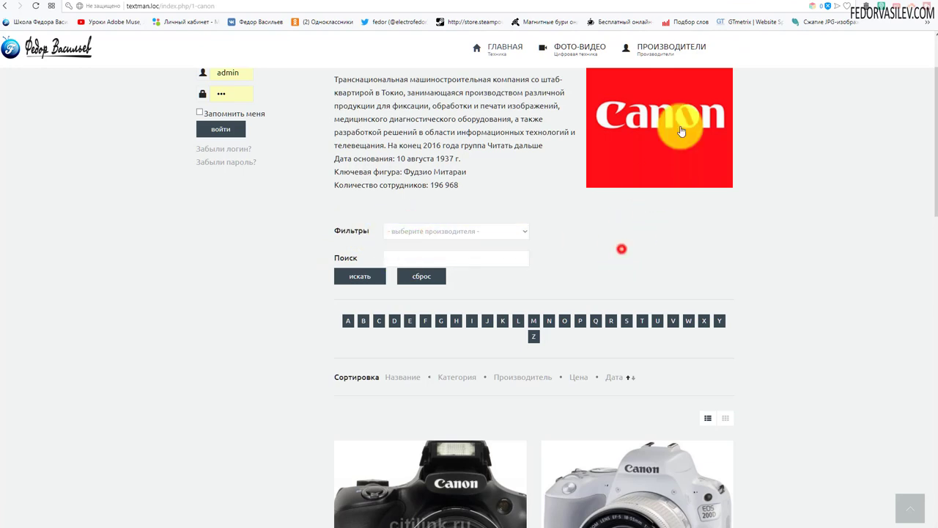
left_click(733, 2)
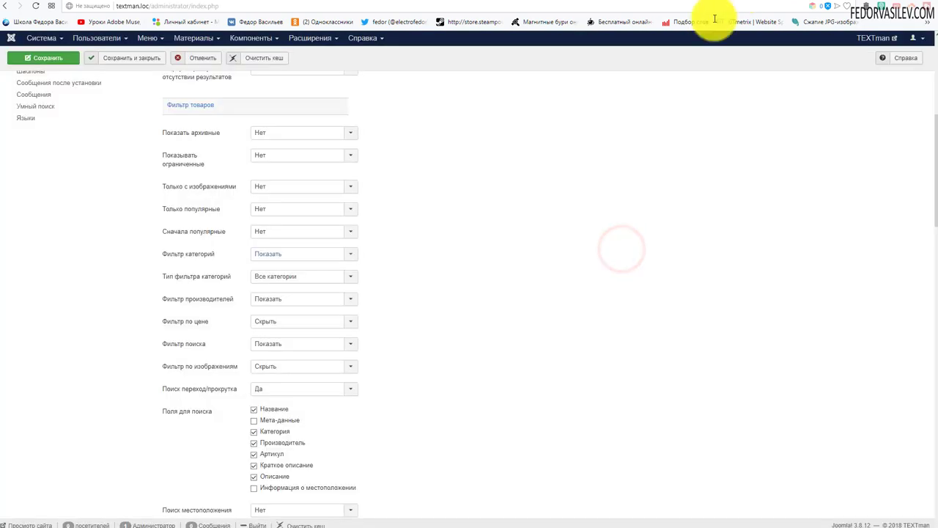
left_click(269, 257)
left_click(419, 245)
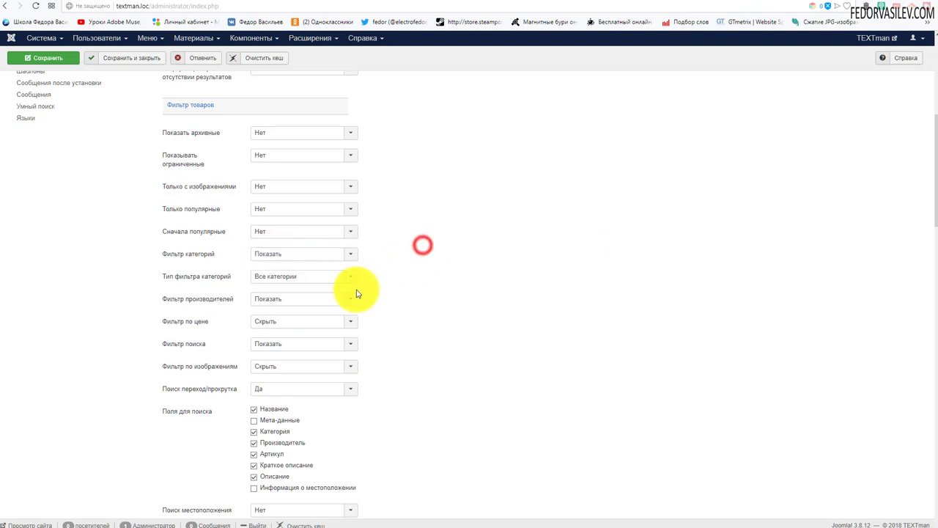
- Set «Фильтр производителей» to «Скрыть» and «Фильтр по цене» to «Показать», then save the settings
left_click(294, 299)
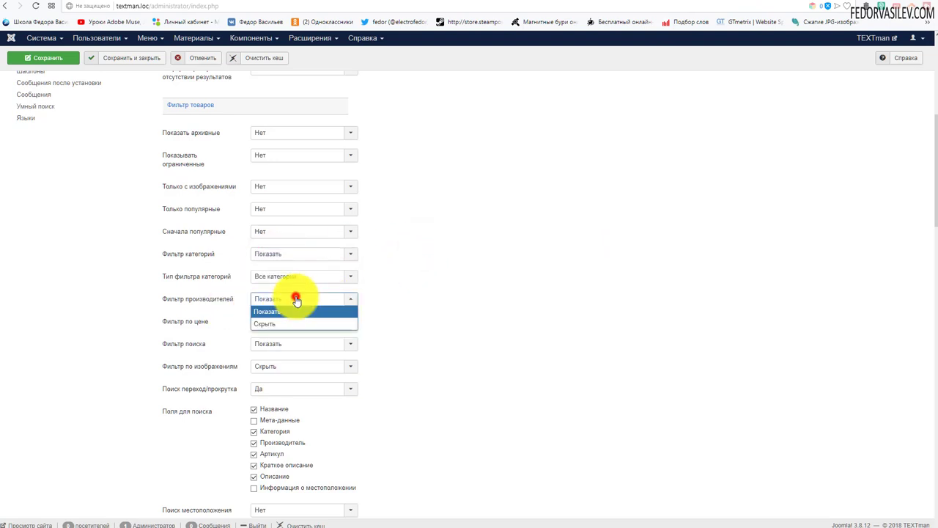
left_click(282, 324)
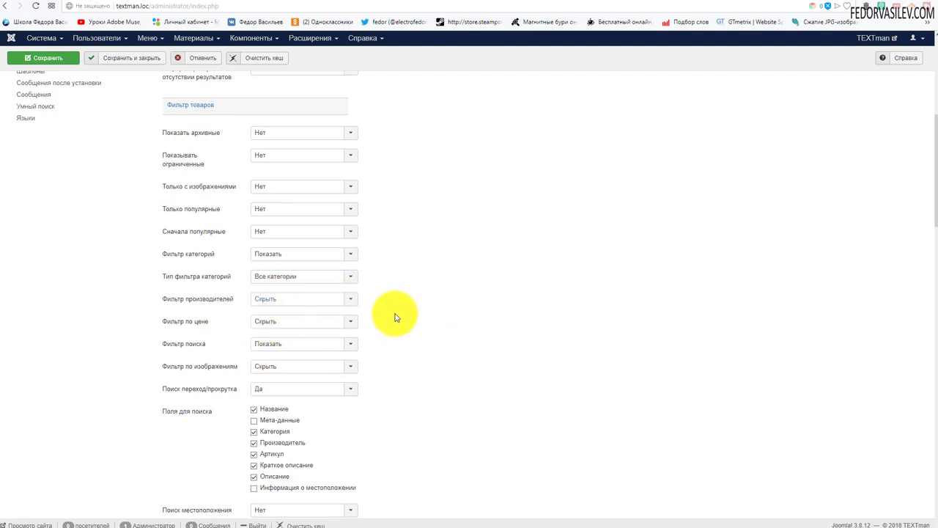
left_click(292, 323)
left_click(271, 331)
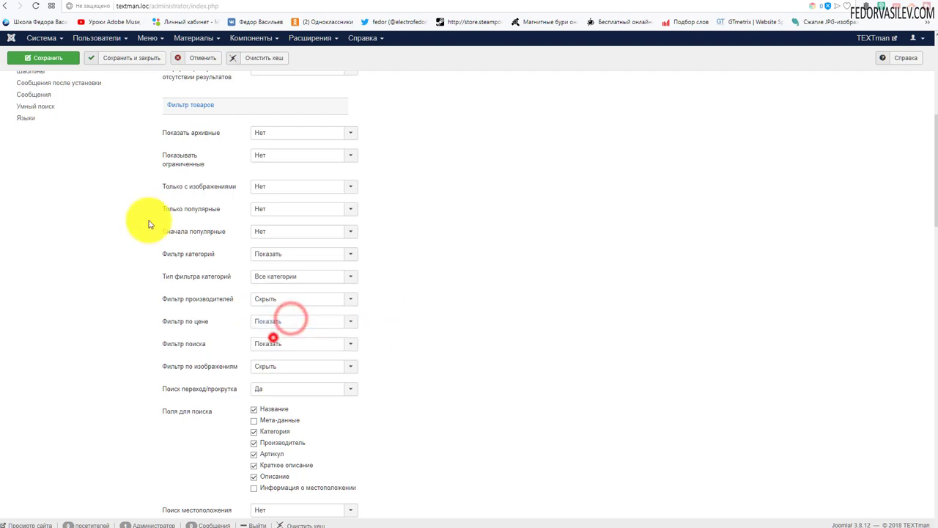
left_click(64, 59)
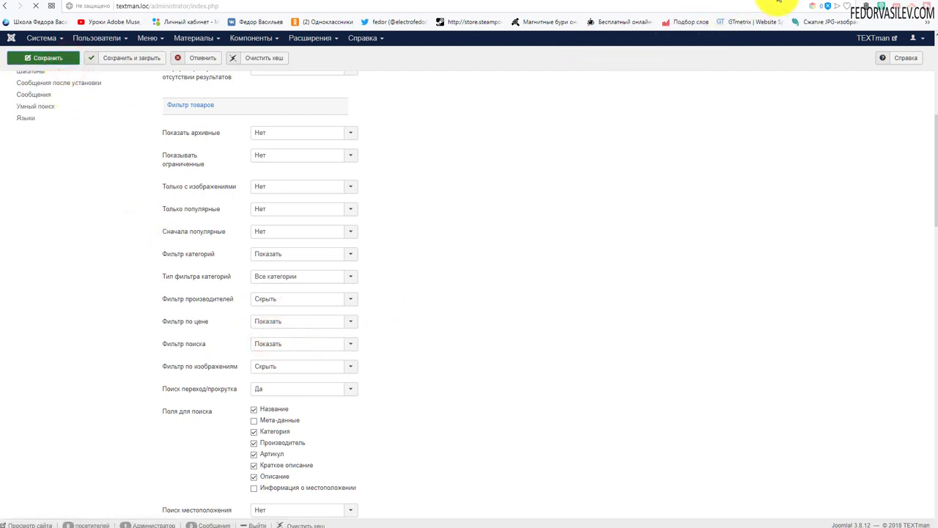
- Reload the Canon category page and examine its manufacturer, price and search filters against the saved filter settings
left_click(775, 3)
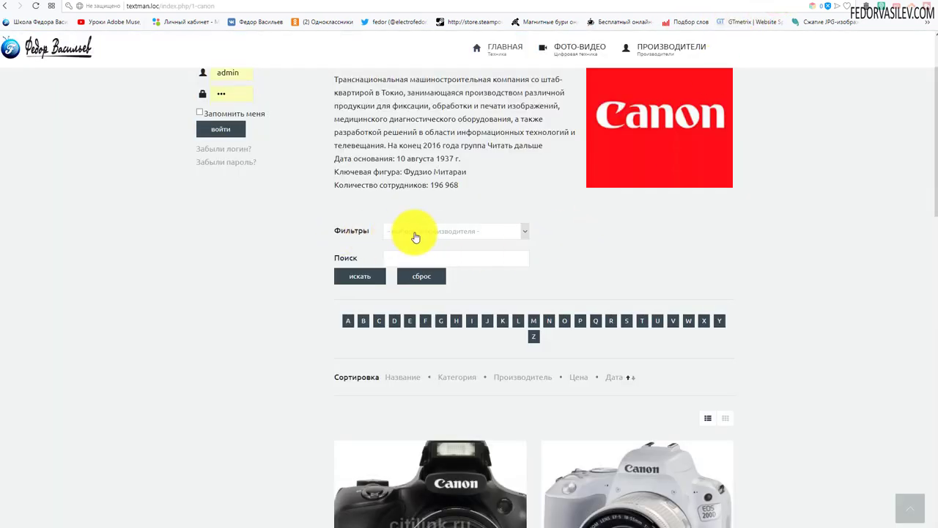
left_click(415, 236)
left_click(35, 9)
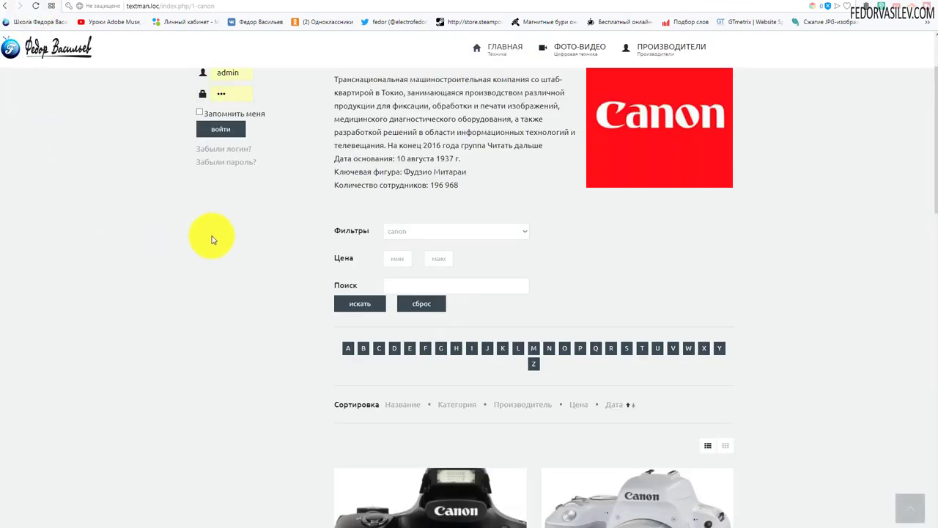
left_click(415, 238)
left_click(432, 216)
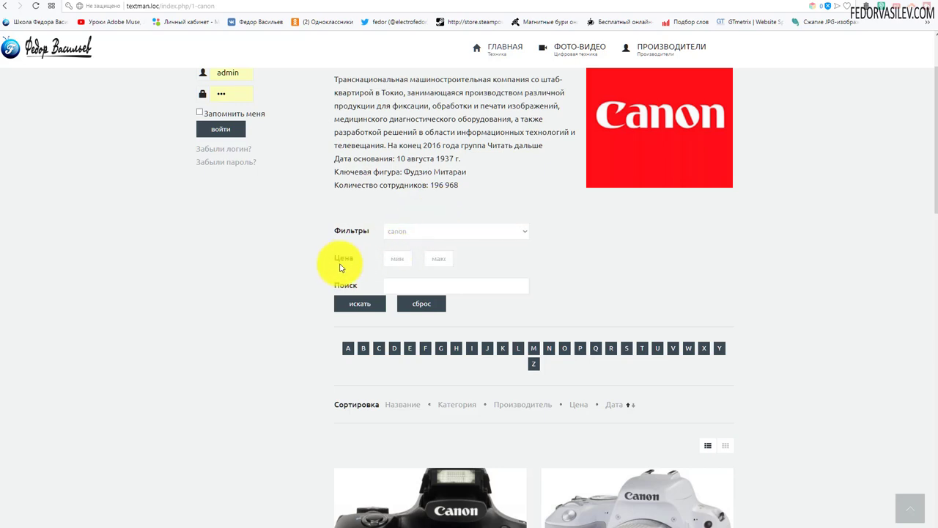
left_click(391, 260)
left_click(440, 259)
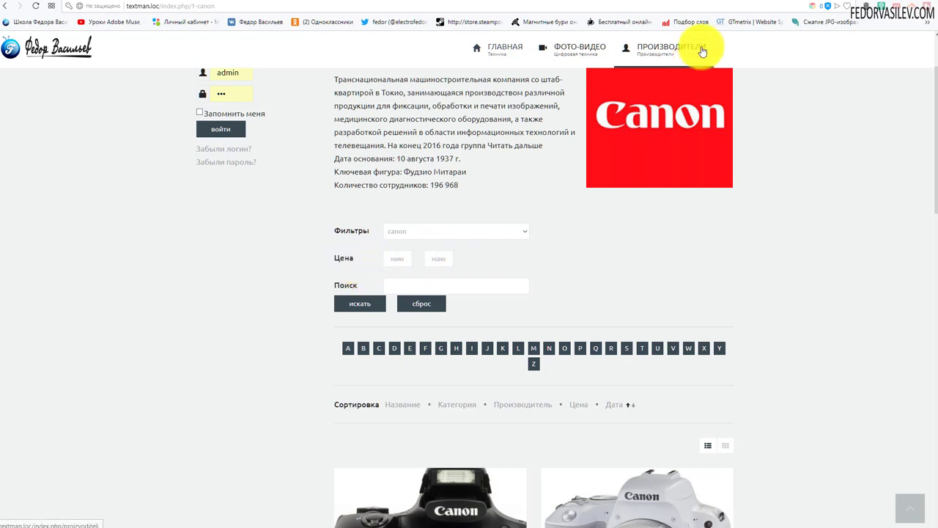
left_click(740, 4)
mouse_move(198, 351)
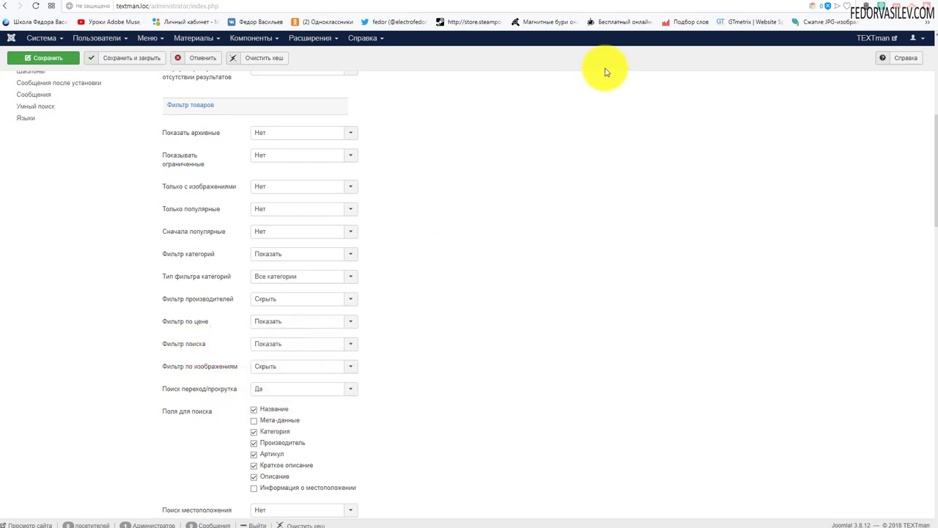
left_click(754, 3)
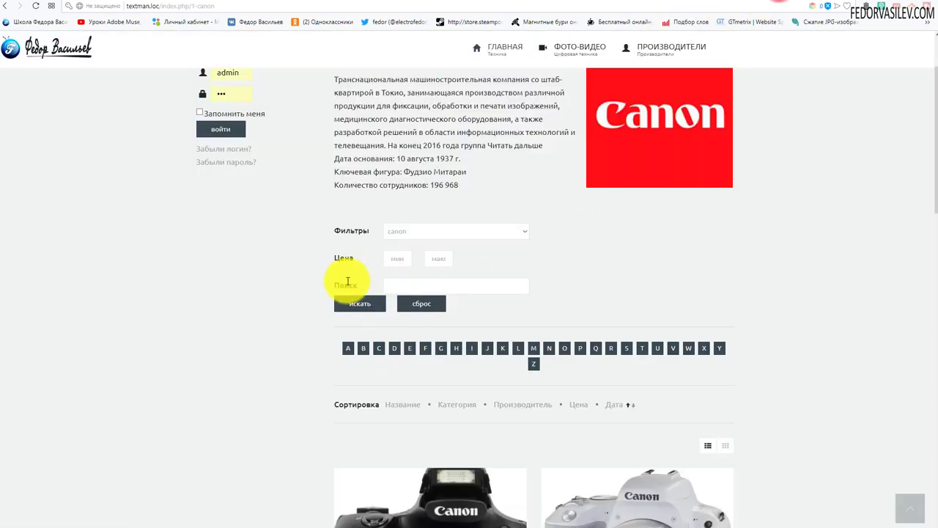
left_click(399, 288)
left_click(632, 305)
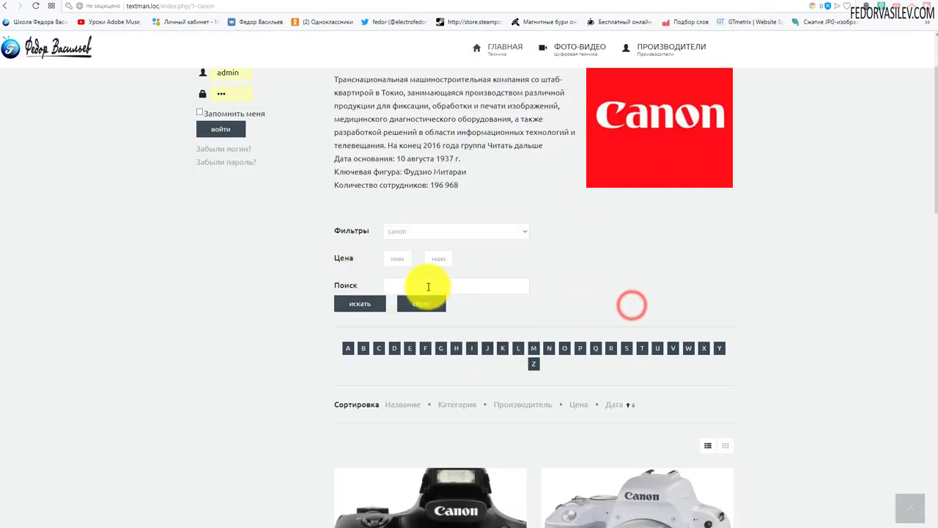
- Set «Фильтр по изображениям» to «Показать» in the product filter settings and save
left_click(728, 2)
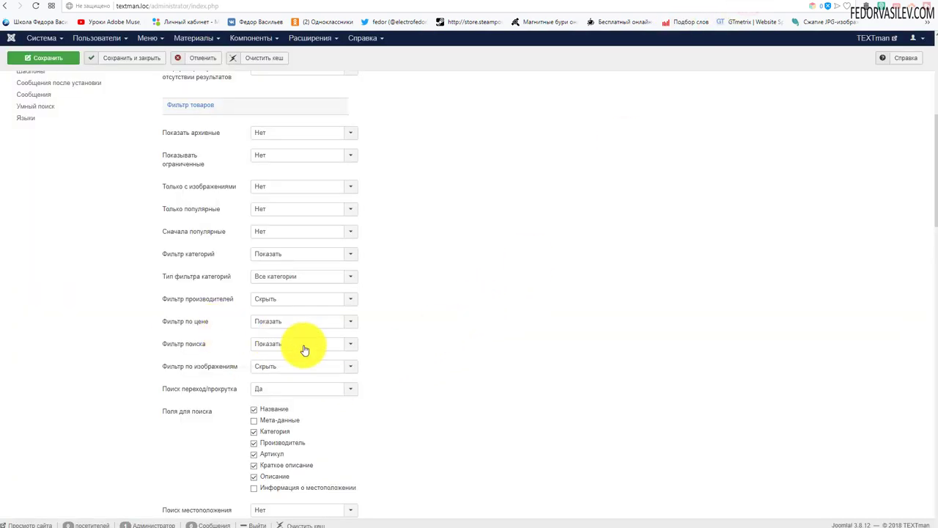
left_click(300, 368)
left_click(289, 378)
left_click(51, 58)
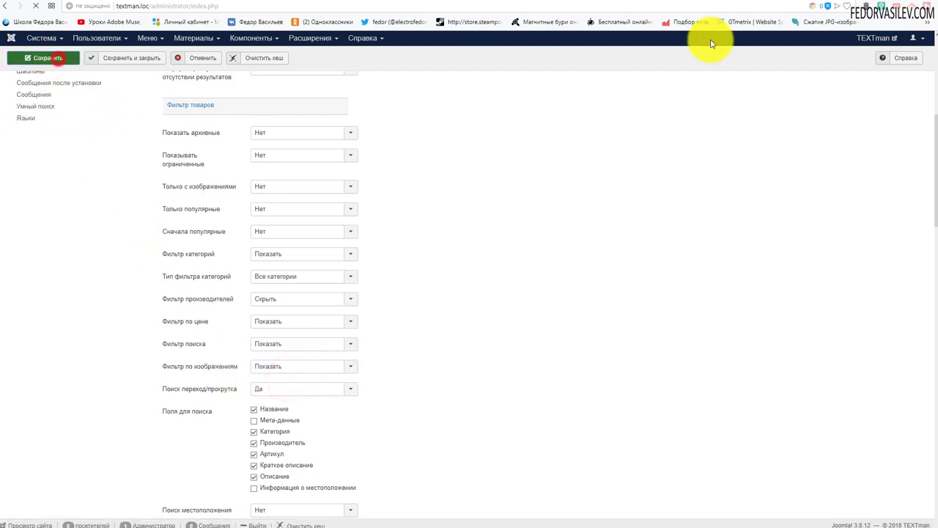
- Enable «Только с изображениями» on the Canon category page and examine the filtered product list
left_click(780, 3)
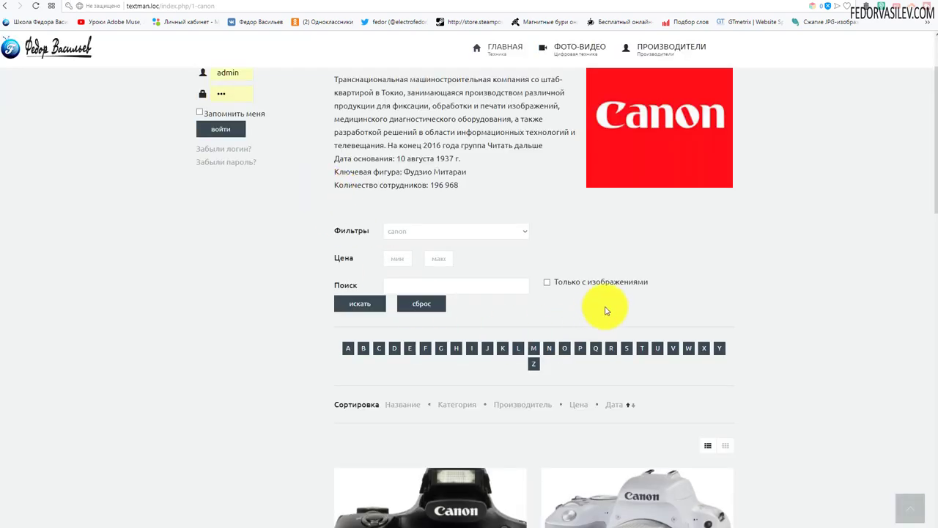
left_click(546, 283)
scroll(457, 282, "down", 2)
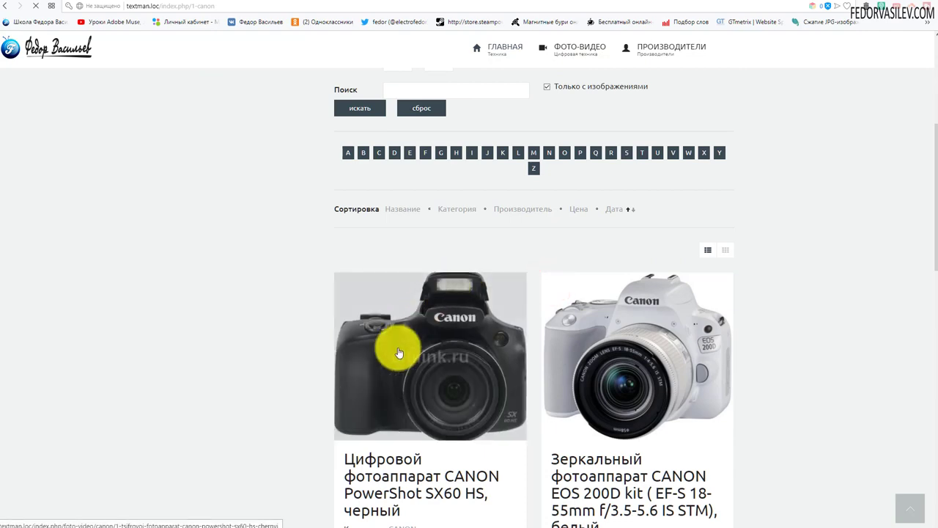
scroll(398, 352, "up", 3)
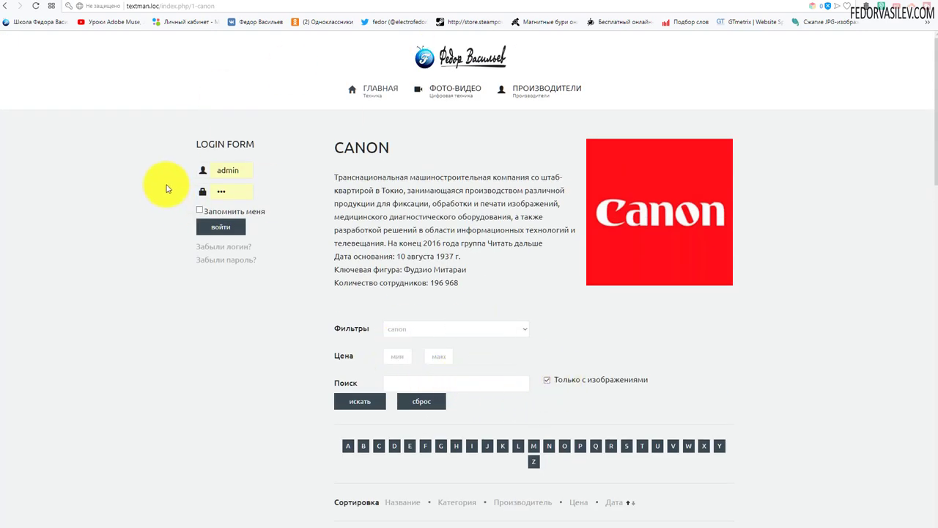
scroll(373, 220, "down", 5)
scroll(379, 216, "down", 8)
scroll(371, 157, "up", 7)
scroll(394, 240, "up", 3)
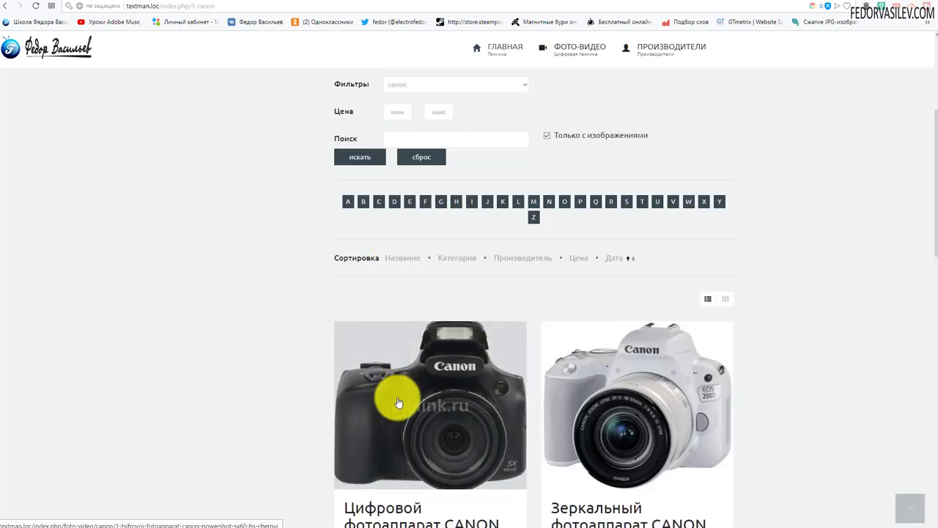
scroll(722, 269, "up", 2)
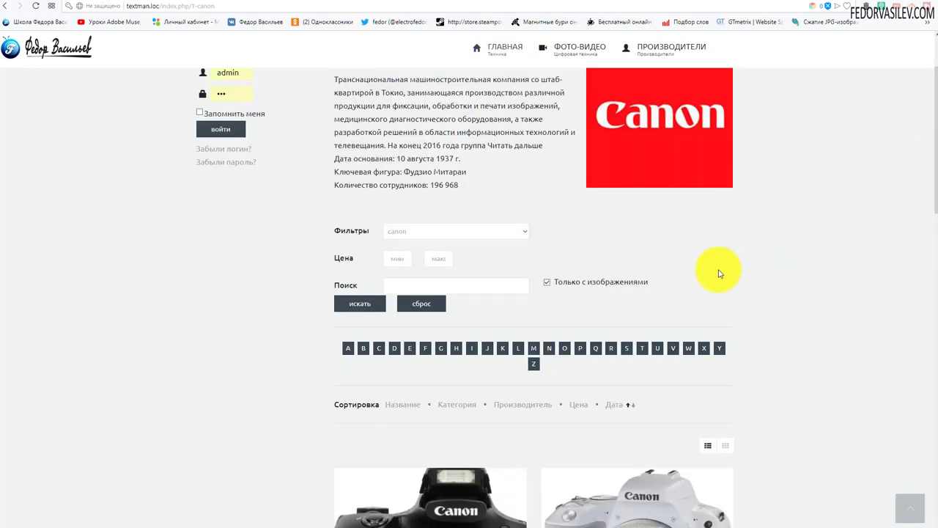
- Set «Фильтр по изображениям» back to «Скрыть» in the product filter settings and save
left_click(747, 4)
scroll(562, 143, "down", 5)
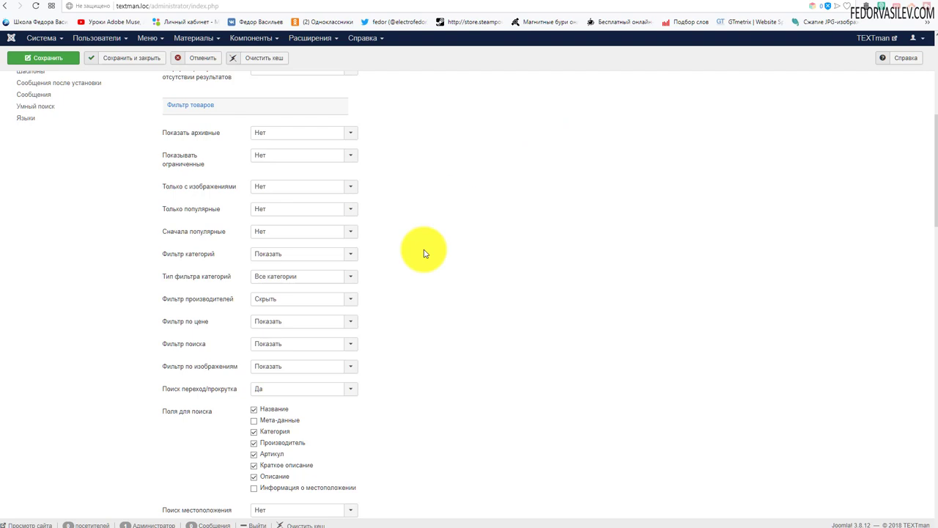
left_click(300, 366)
left_click(266, 389)
scroll(461, 330, "down", 3)
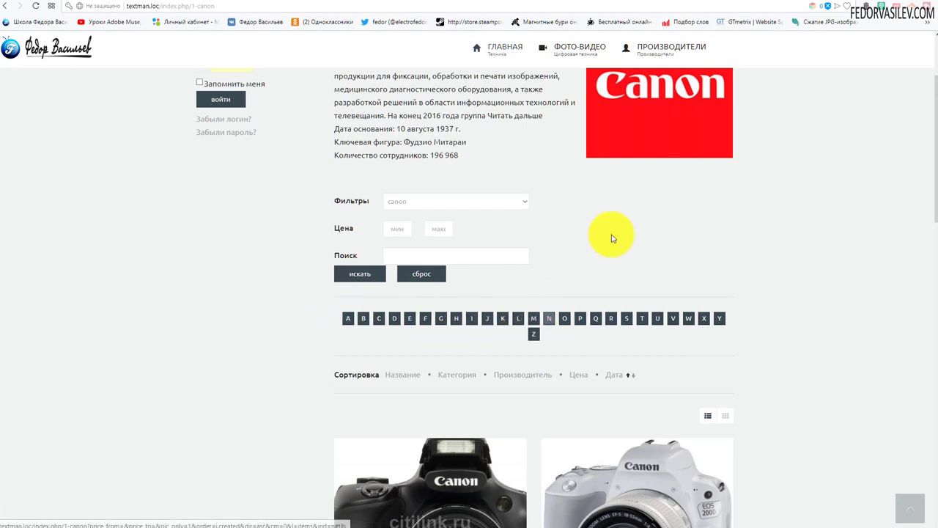
- Review the «Буквы алфавита» setting, set «А-Я фильтр» to «Скрыть» and save the settings
left_click(753, 5)
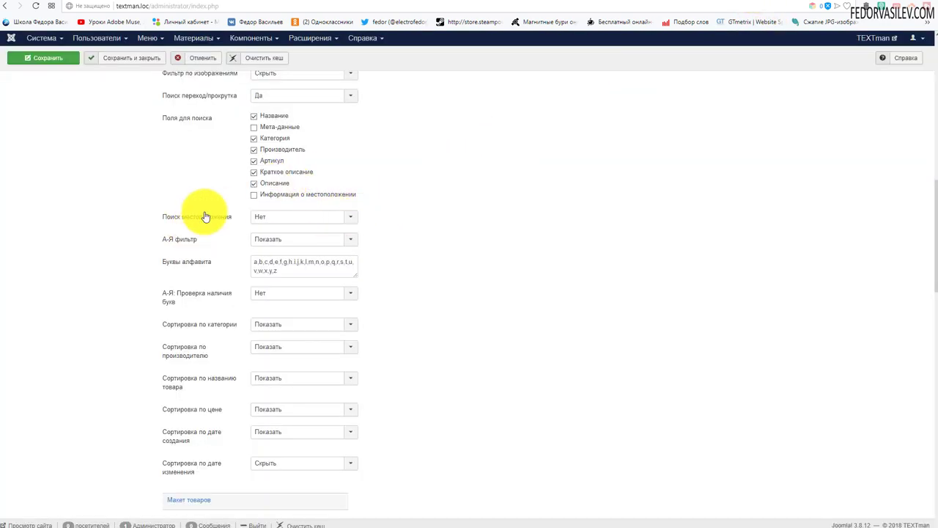
scroll(201, 209, "down", 1)
left_click_drag(280, 224, 373, 218)
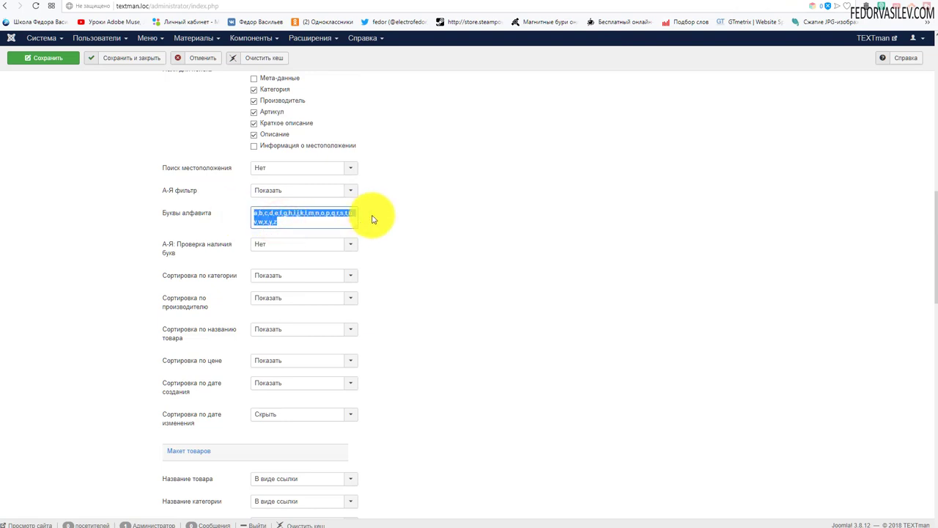
left_click(270, 192)
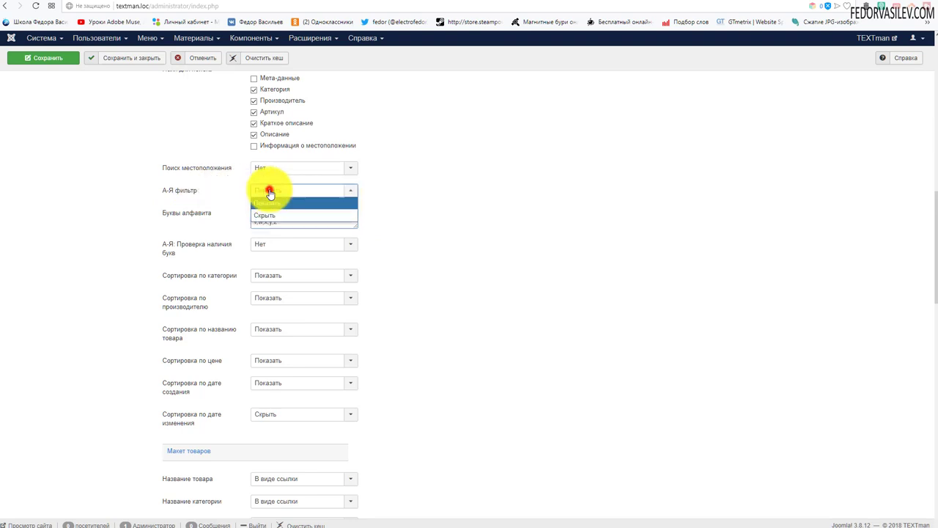
left_click(268, 215)
left_click(42, 60)
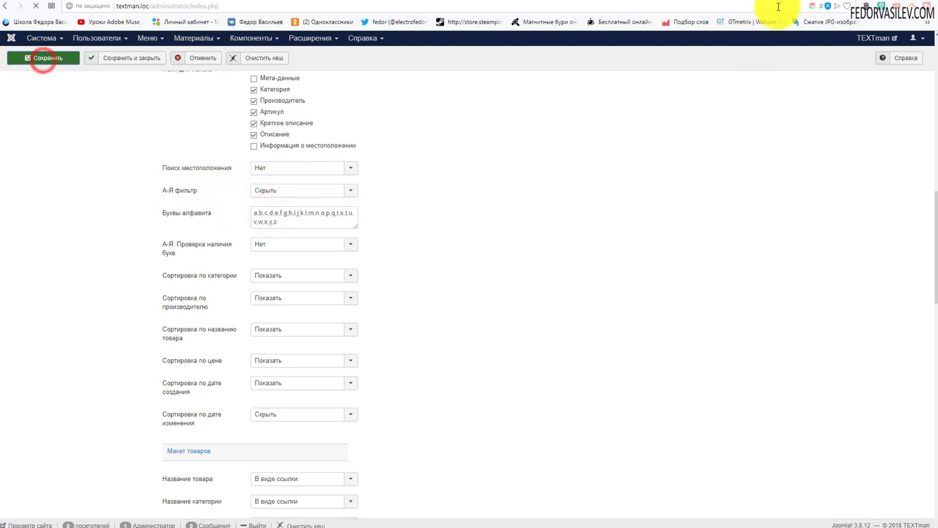
- Reload the Canon category page and examine its filter block and the «Сортировка» row
left_click(776, 4)
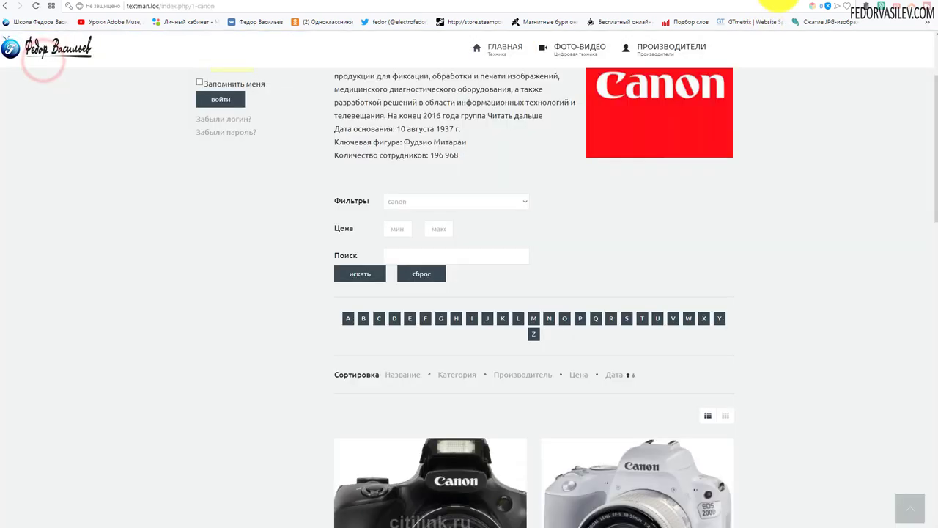
left_click(36, 7)
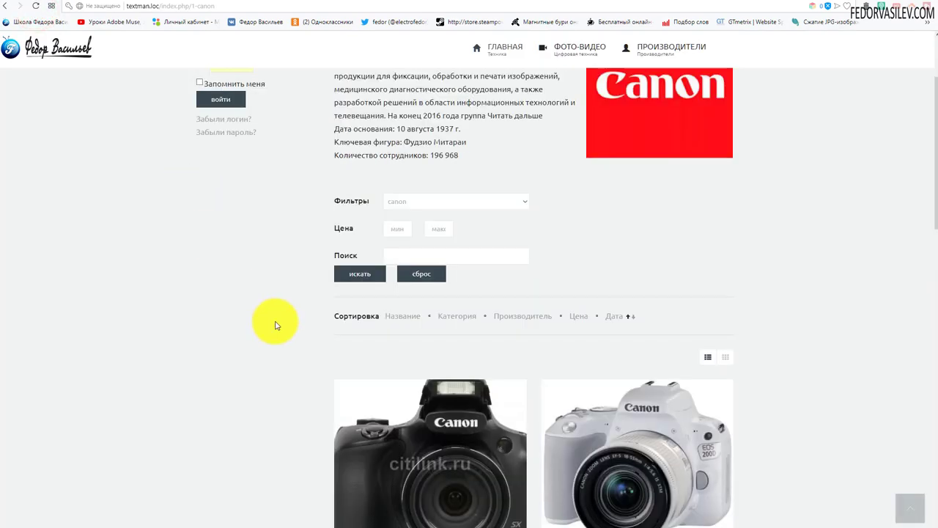
scroll(490, 256, "up", 3)
scroll(523, 236, "down", 8)
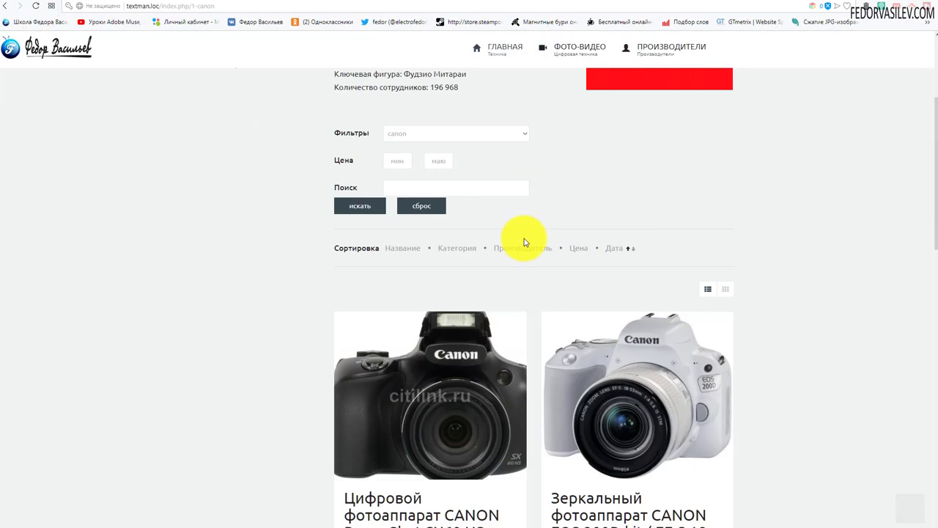
scroll(524, 242, "up", 5)
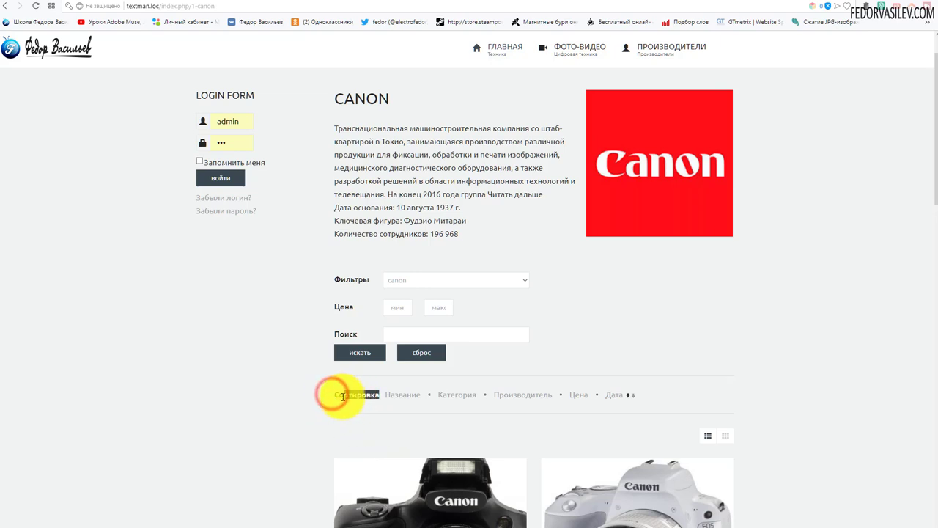
left_click_drag(338, 397, 334, 396)
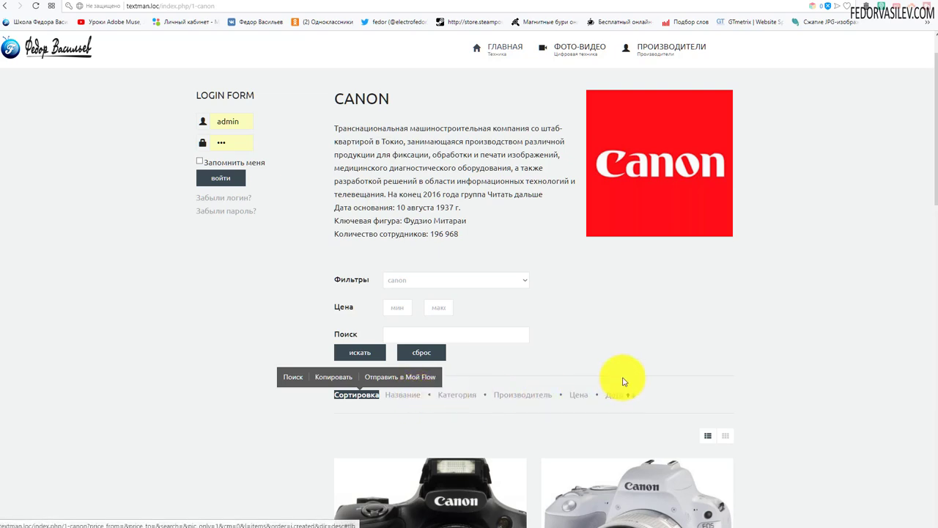
scroll(631, 264, "down", 2)
left_click(389, 269)
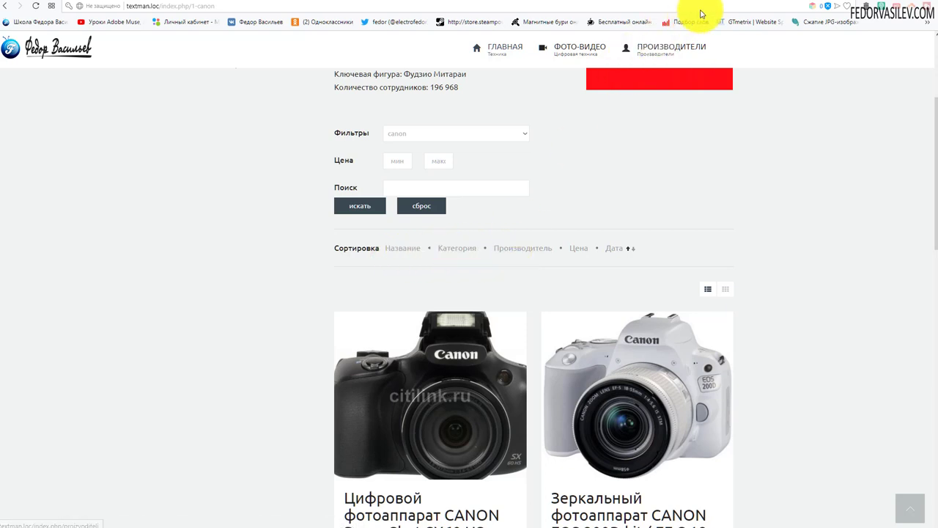
- Set «Сортировка по категории» and «Сортировка по производителю» to «Скрыть» in the catalog settings and save
left_click(740, 2)
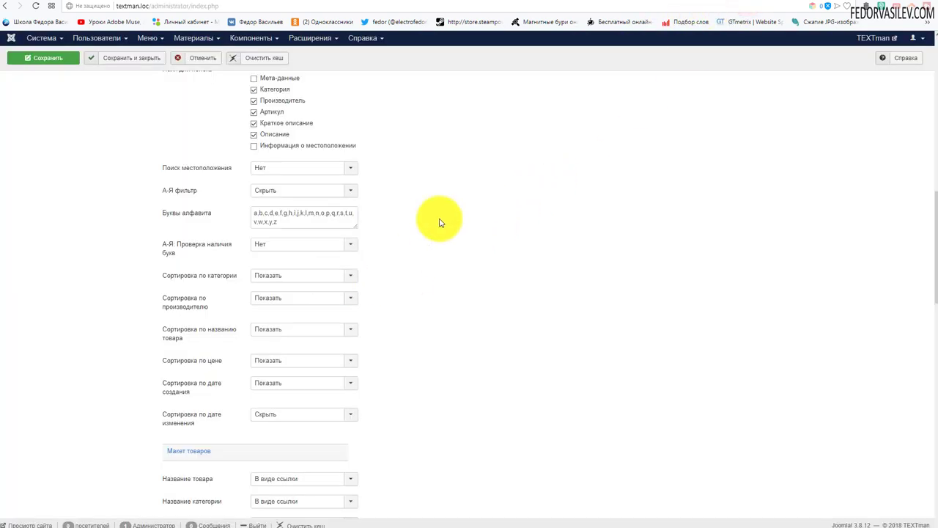
left_click(283, 275)
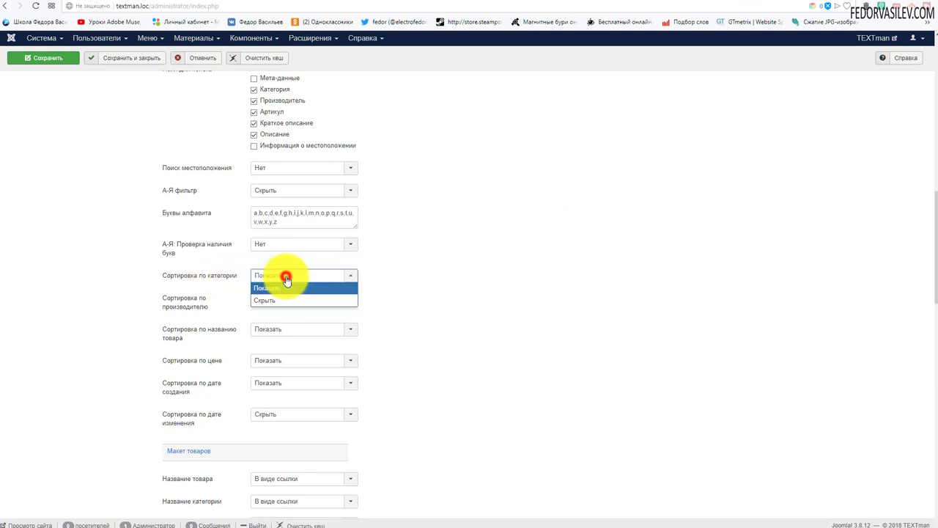
left_click(277, 300)
left_click(268, 298)
left_click(266, 323)
left_click(60, 58)
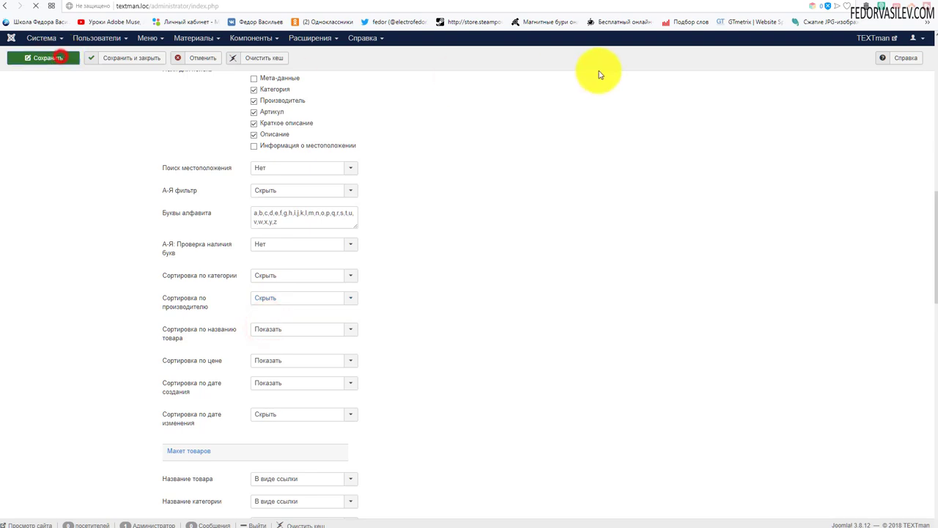
- Reload the Canon category page and check which options the «Сортировка» row offers
left_click(779, 1)
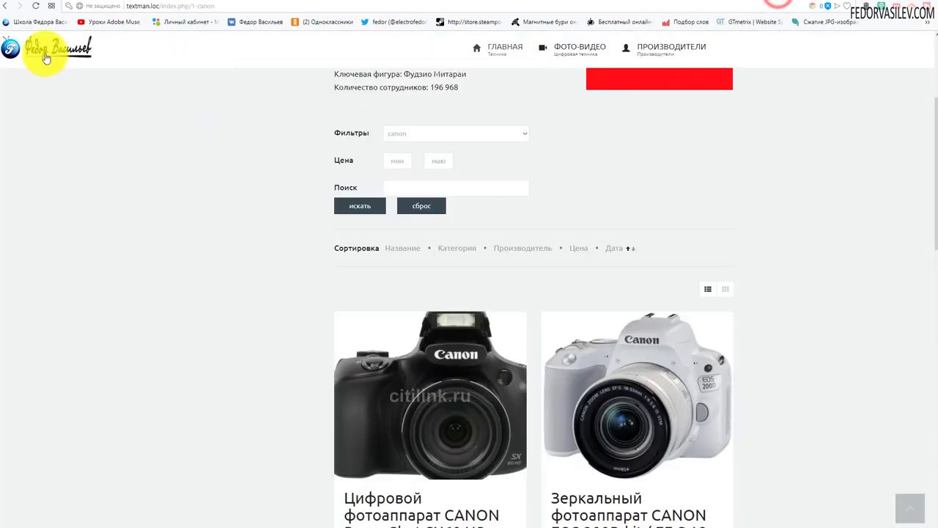
left_click(36, 6)
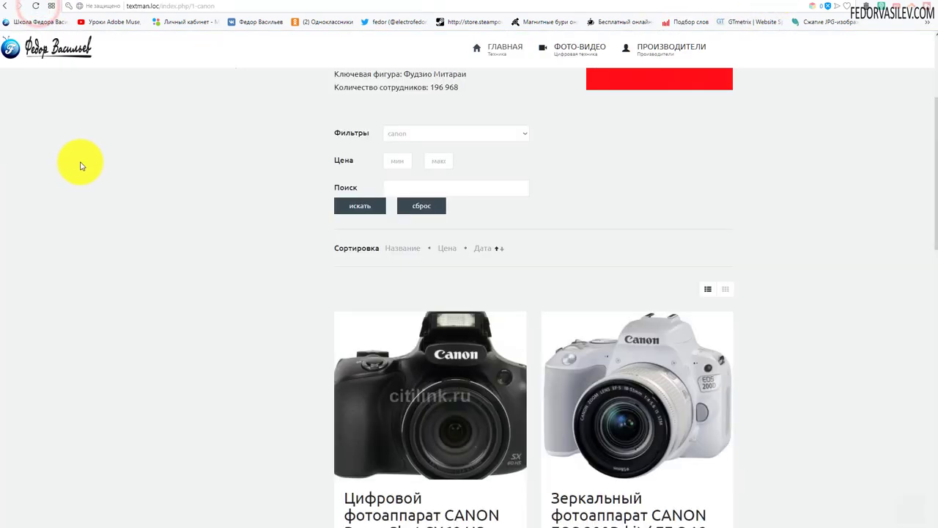
left_click(360, 266)
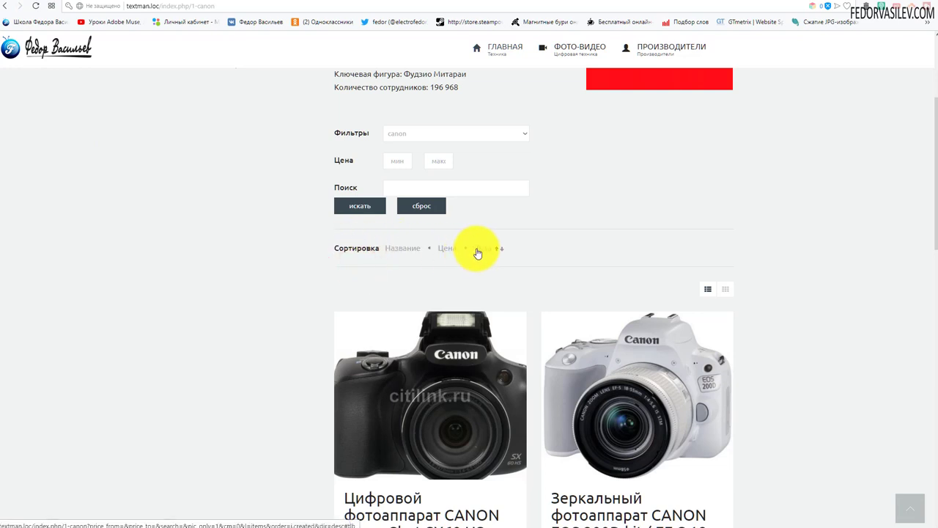
left_click(411, 249)
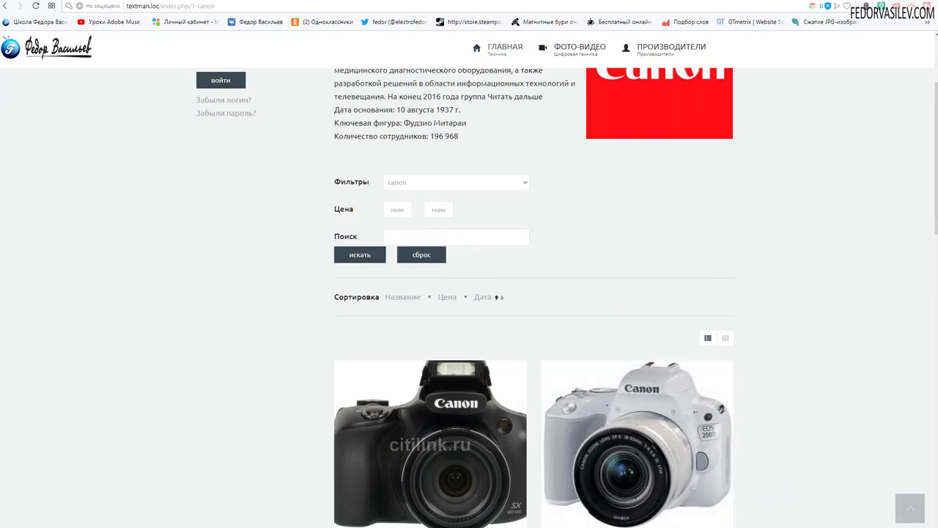
- Set «Название товара» to «В виде текста» in the «Макет товаров» settings and save
key("ctrl+Tab")
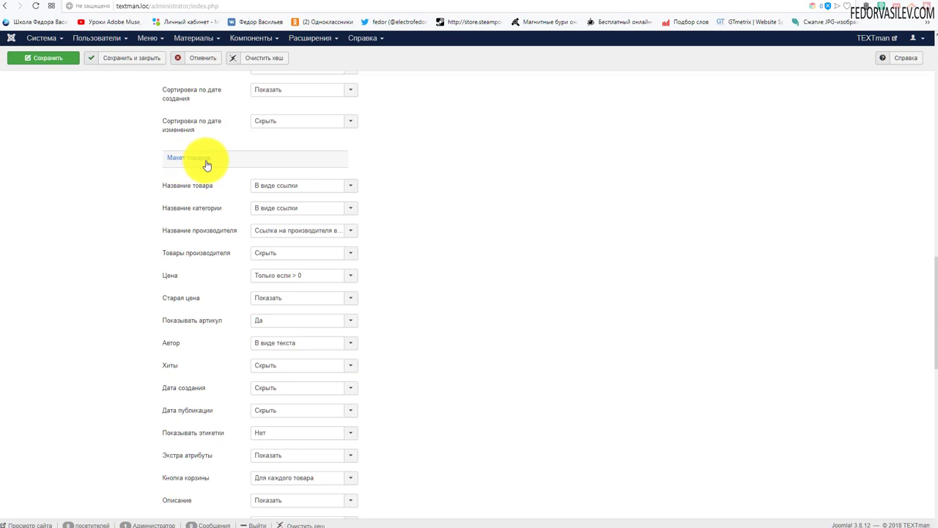
mouse_move(181, 194)
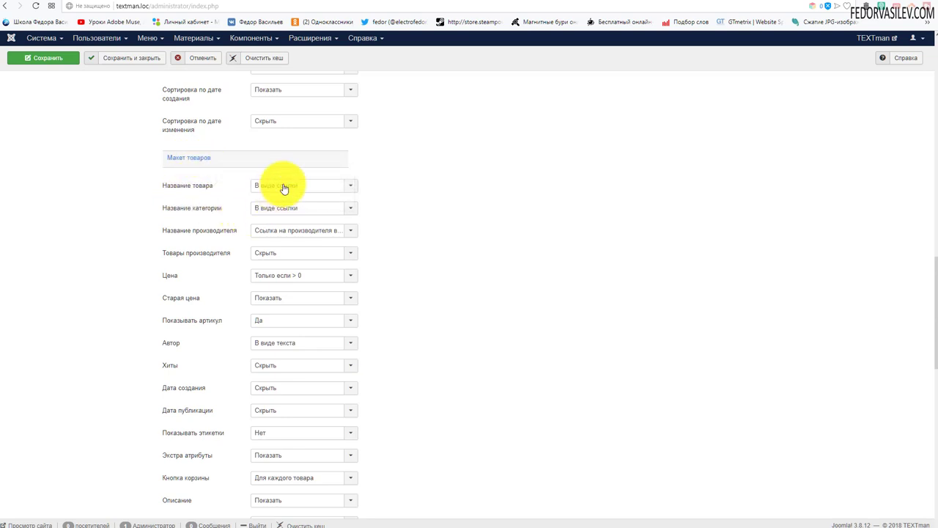
left_click(331, 188)
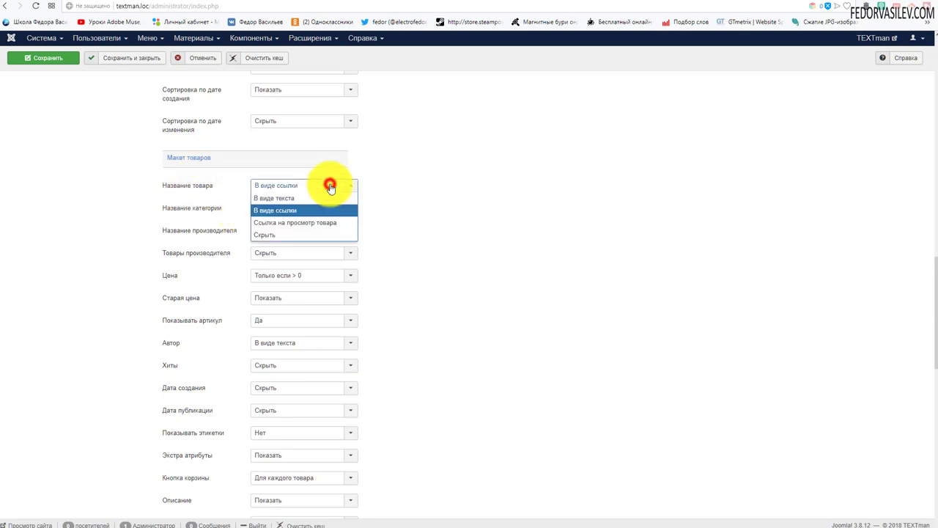
left_click(285, 198)
left_click(53, 62)
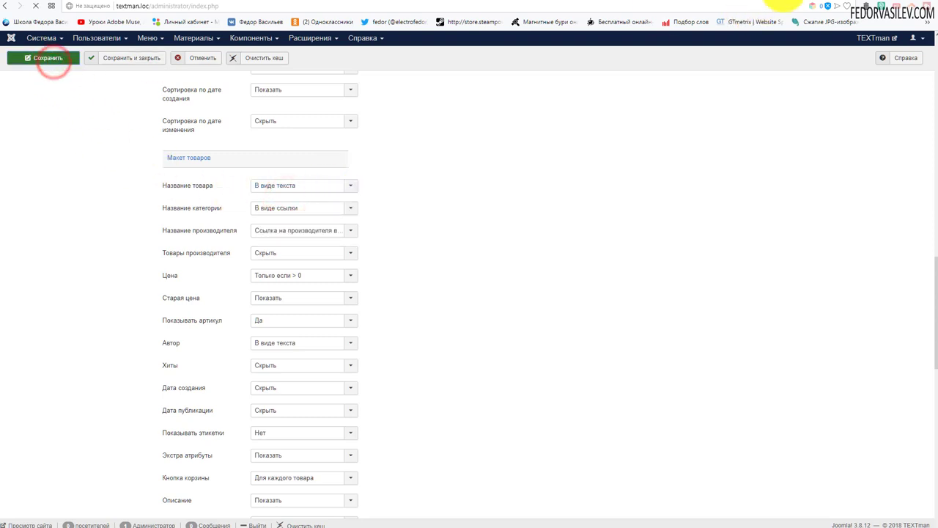
- Reload the Canon category page and check whether the product titles still act as links
left_click(783, 1)
scroll(146, 231, "down", 3)
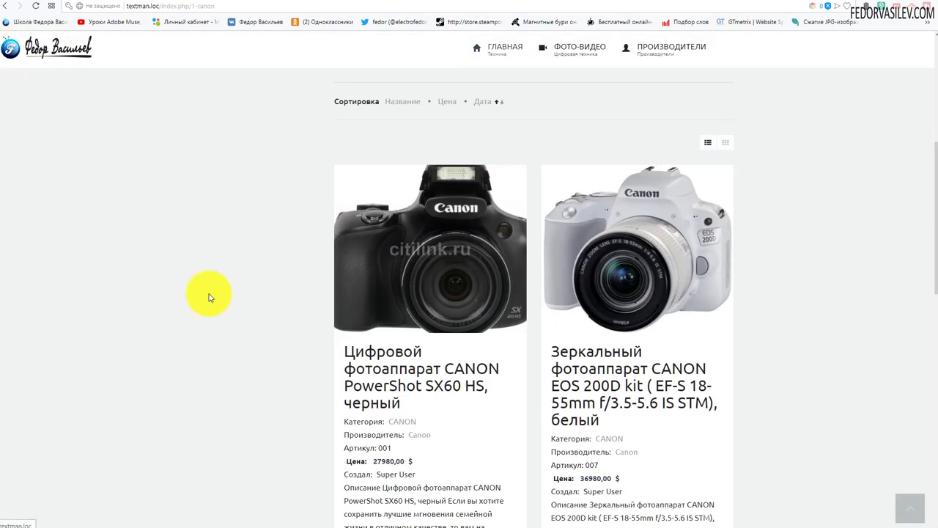
left_click(34, 5)
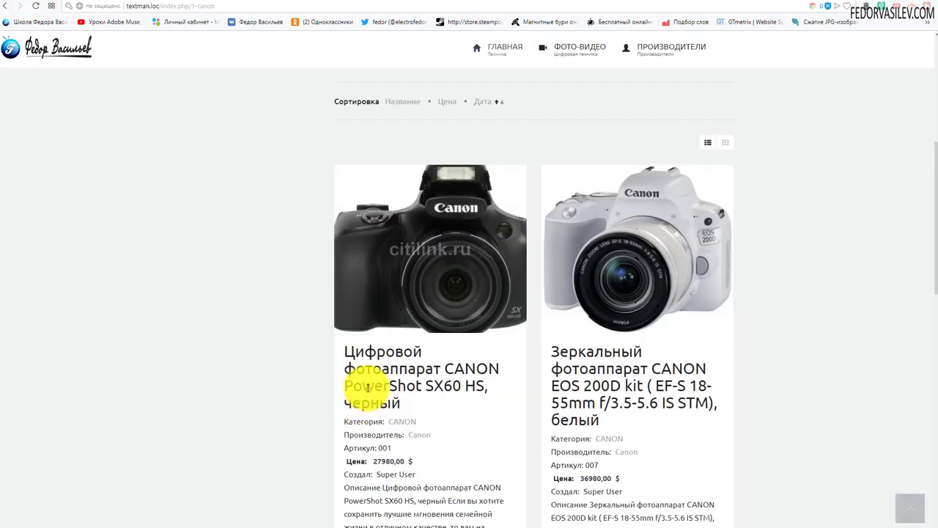
left_click_drag(367, 354, 401, 401)
left_click_drag(639, 425, 558, 351)
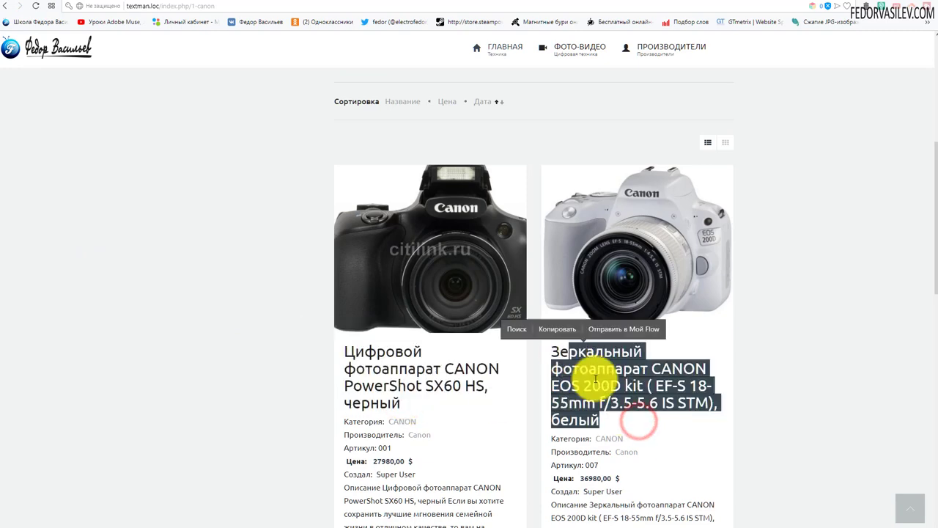
left_click(596, 377)
left_click(385, 388)
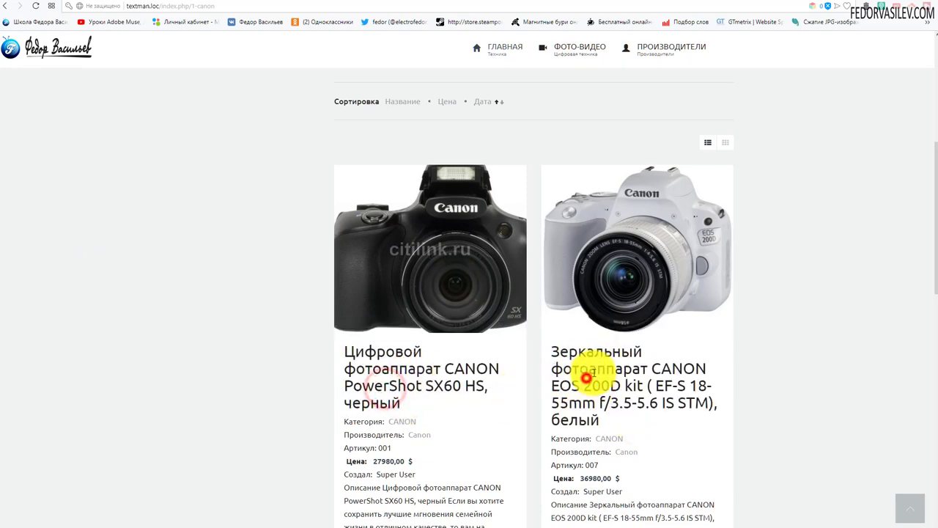
scroll(639, 398, "down", 2)
scroll(620, 320, "up", 3)
scroll(622, 320, "up", 3)
scroll(620, 259, "down", 6)
scroll(436, 257, "up", 2)
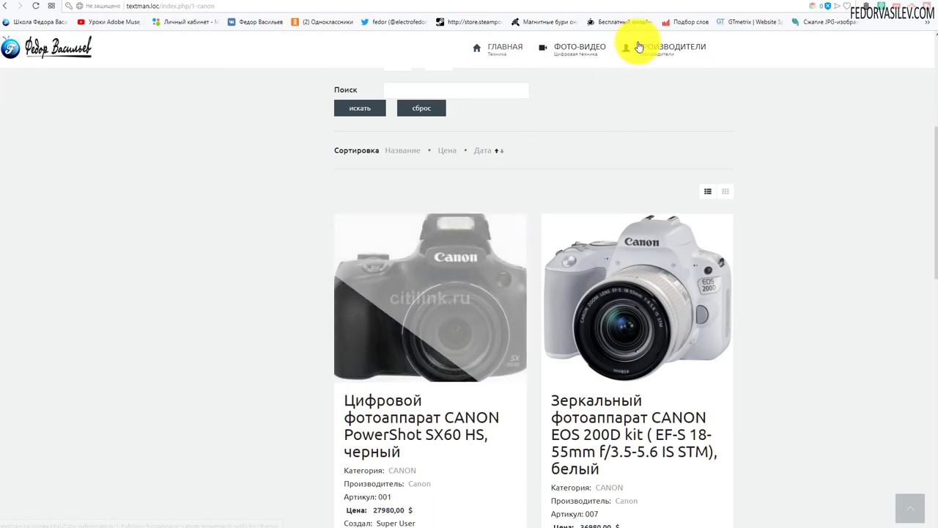
- Review the display options for «Название товара» in the «Макет товаров» settings, keeping «В виде текста»
left_click(862, 9)
scroll(443, 200, "down", 1)
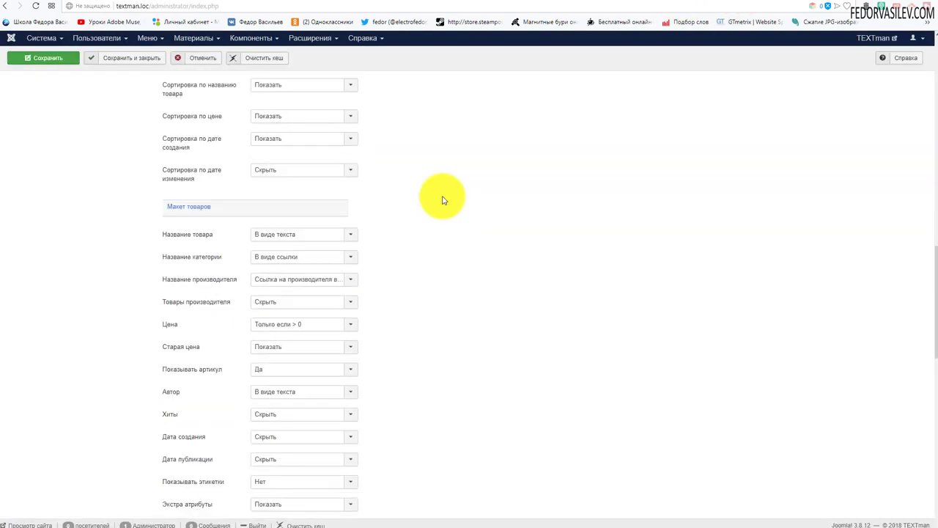
left_click(317, 236)
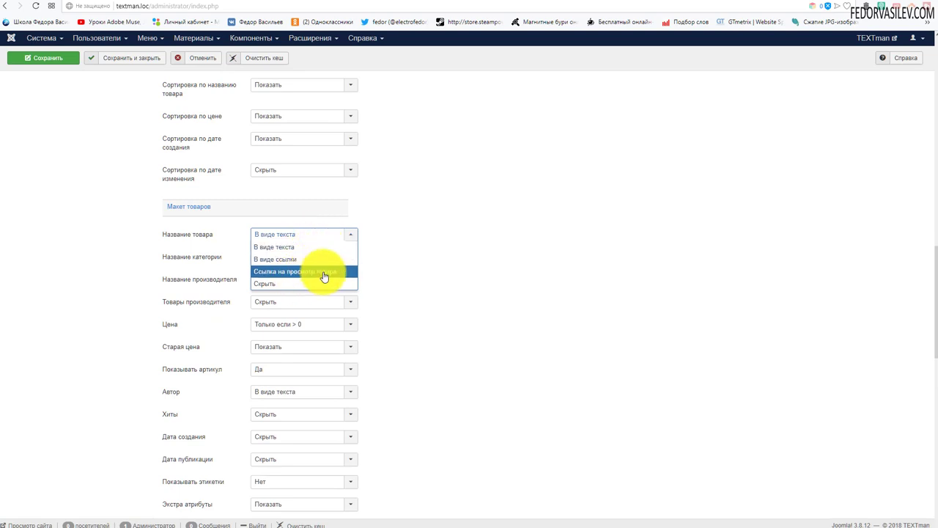
left_click(288, 247)
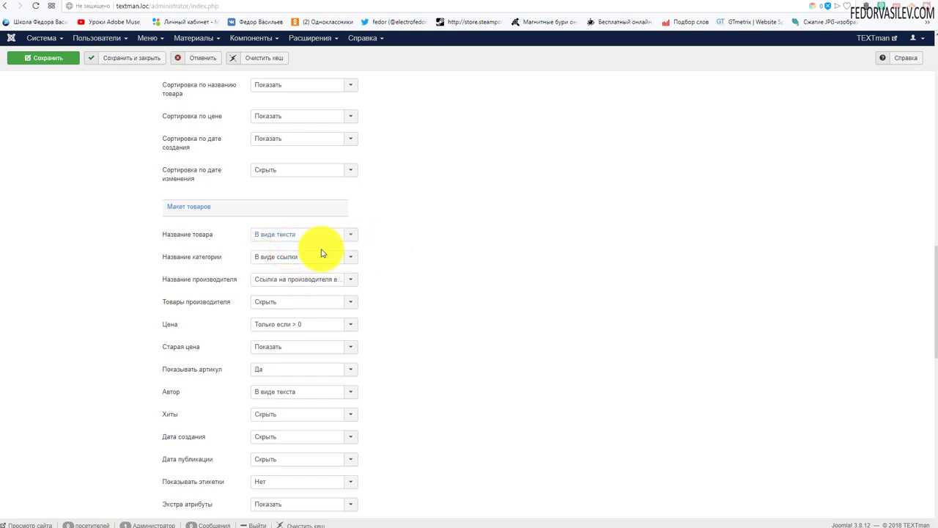
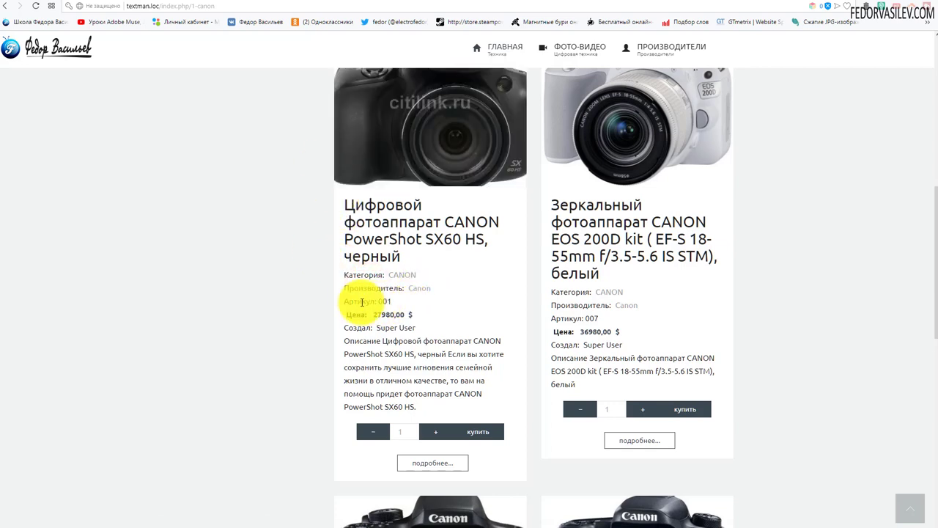
- Check the «Производитель» line on the Canon product card and set «Название производителя» to «Скрыть» in the settings
left_click_drag(347, 289, 427, 289)
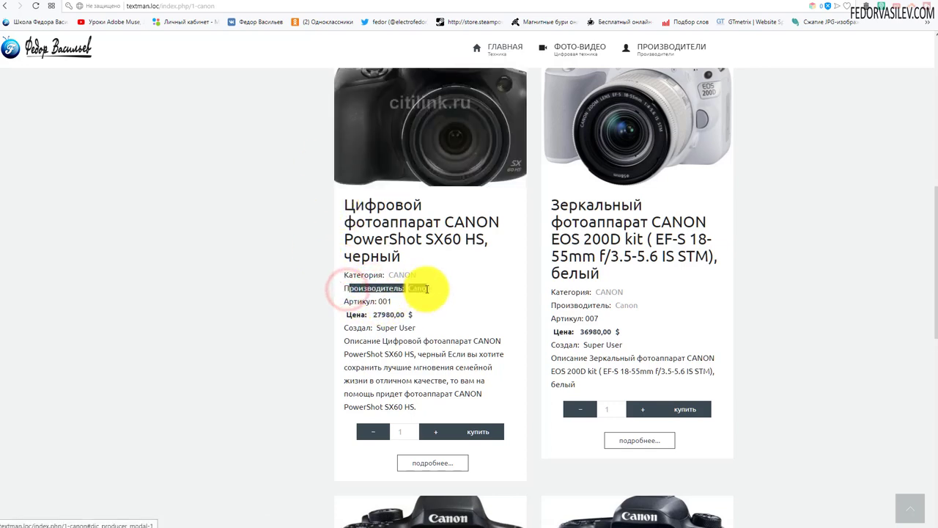
left_click(431, 255)
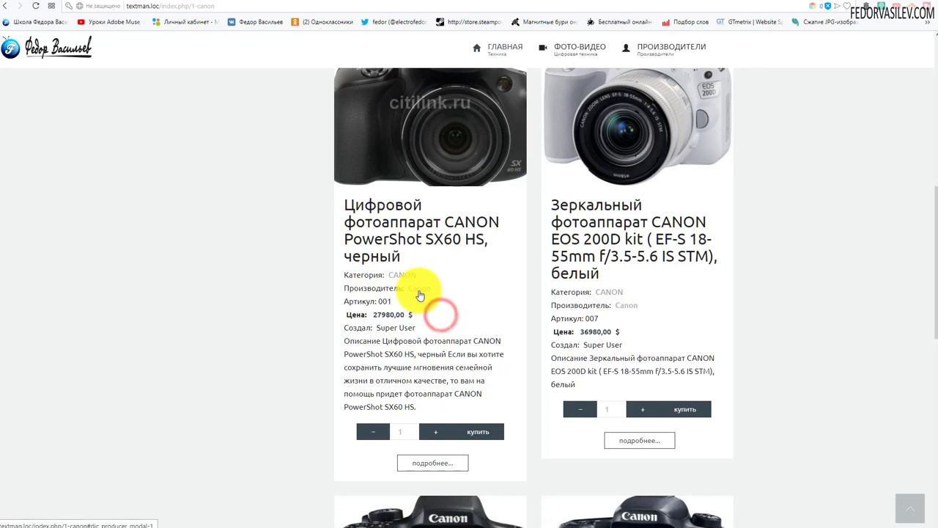
left_click(738, 4)
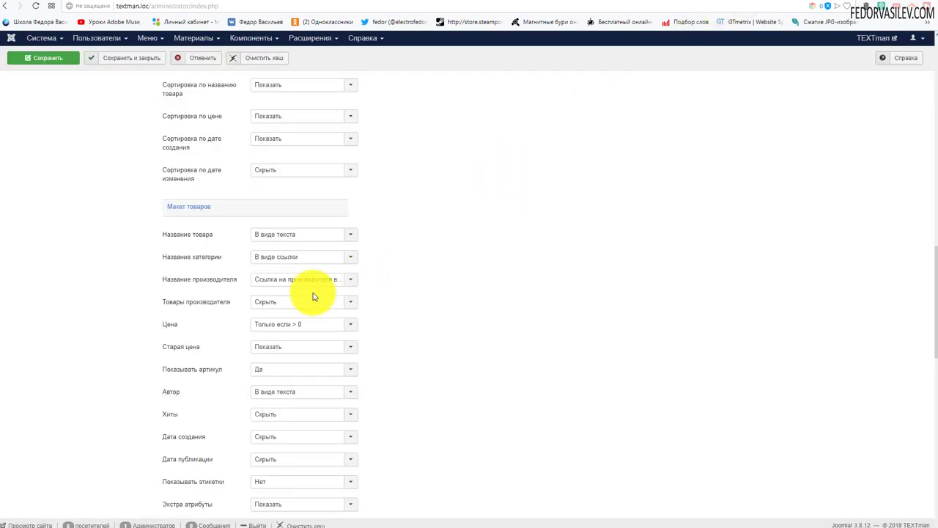
left_click(262, 280)
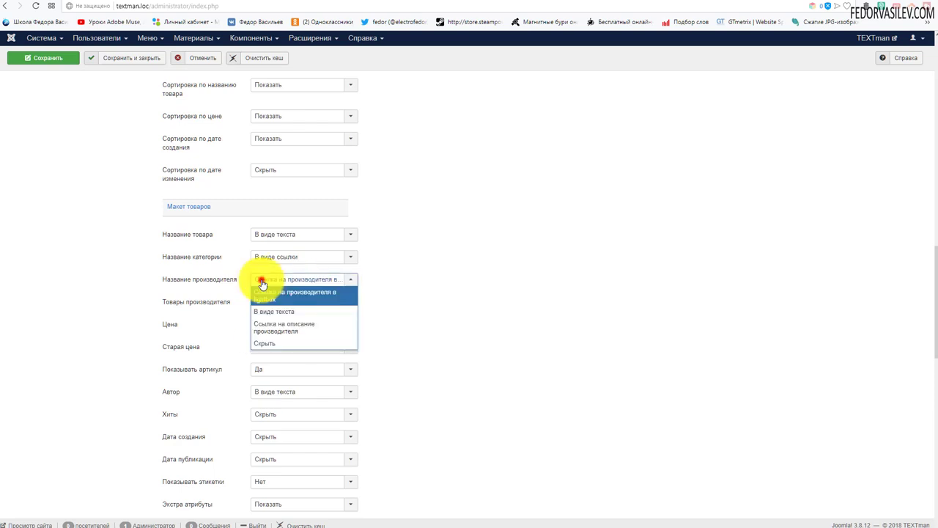
left_click(269, 339)
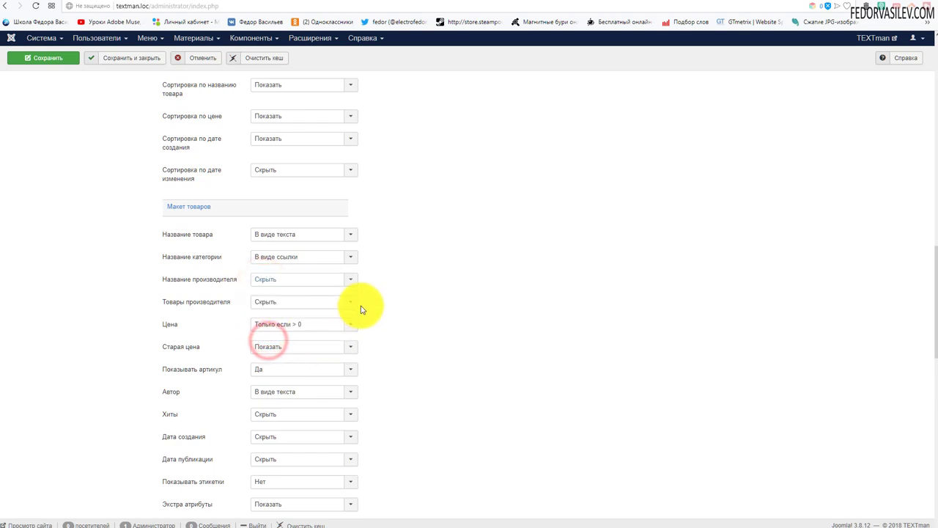
- Review the «Цена» display options and locate the «Создал» line on the Canon page's product cards
left_click(352, 323)
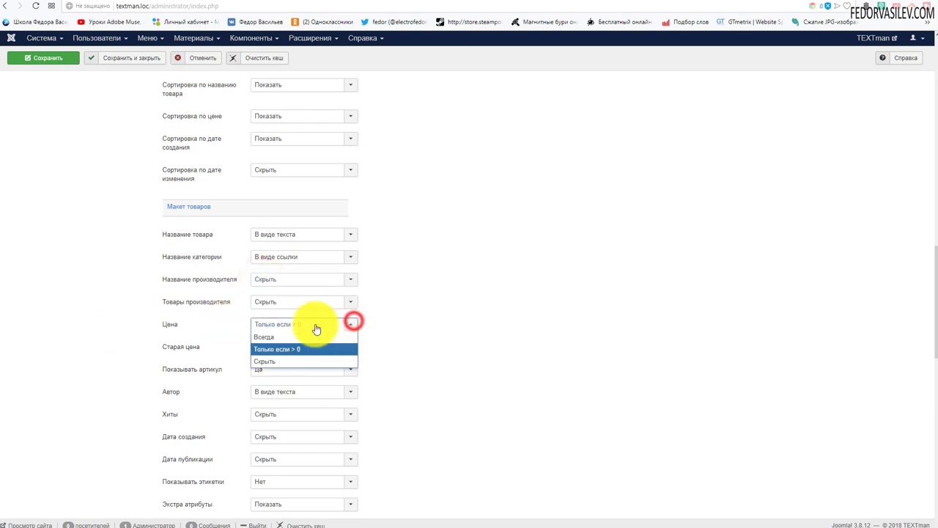
left_click(440, 299)
scroll(180, 296, "down", 2)
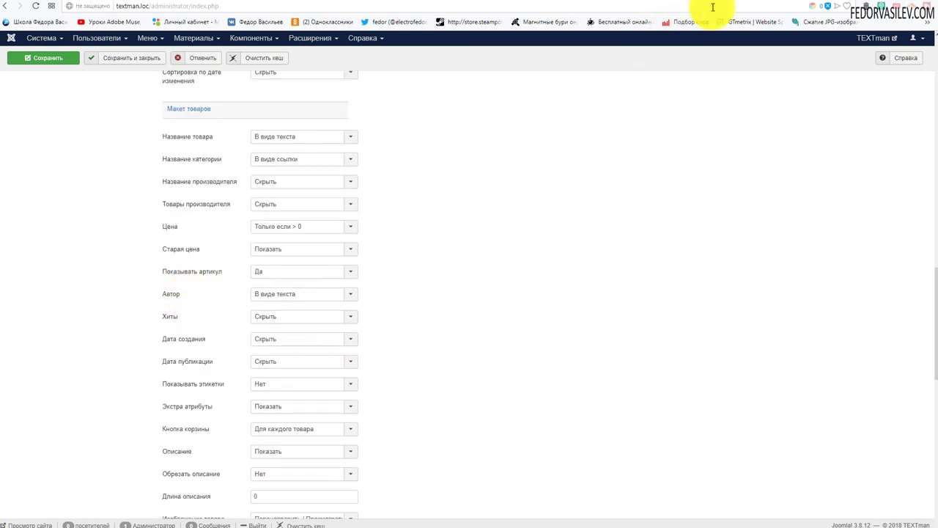
left_click(758, 3)
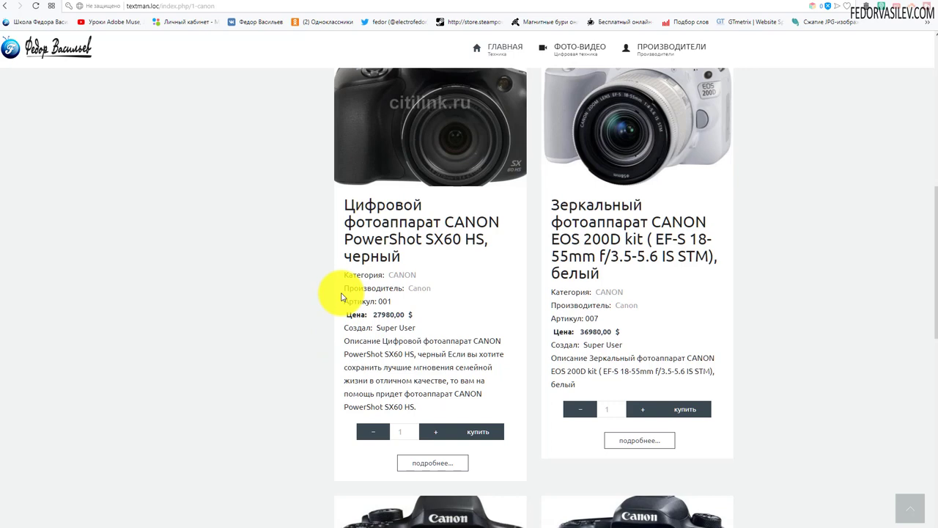
left_click_drag(546, 347, 623, 345)
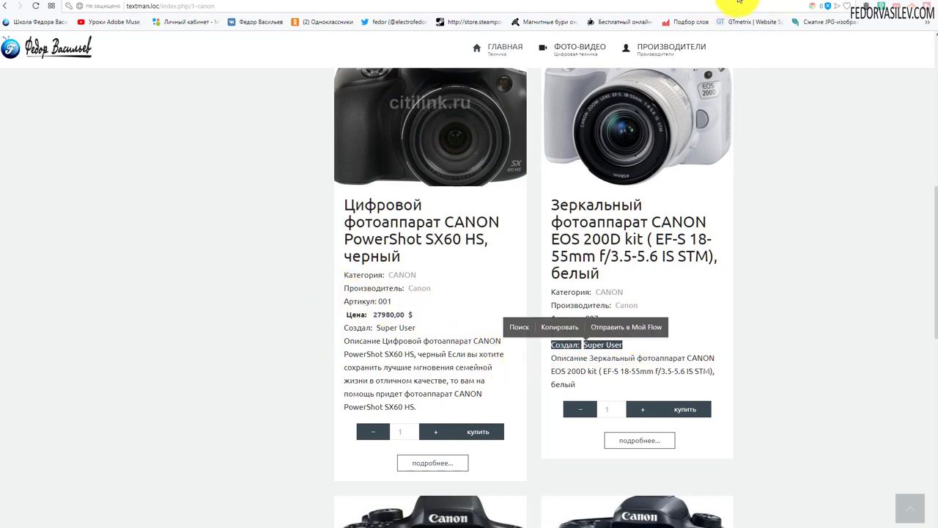
- In the «Макет товаров» settings, set «Автор» to «Скрыть» and «Хиты» to «Показать»
left_click(739, 1)
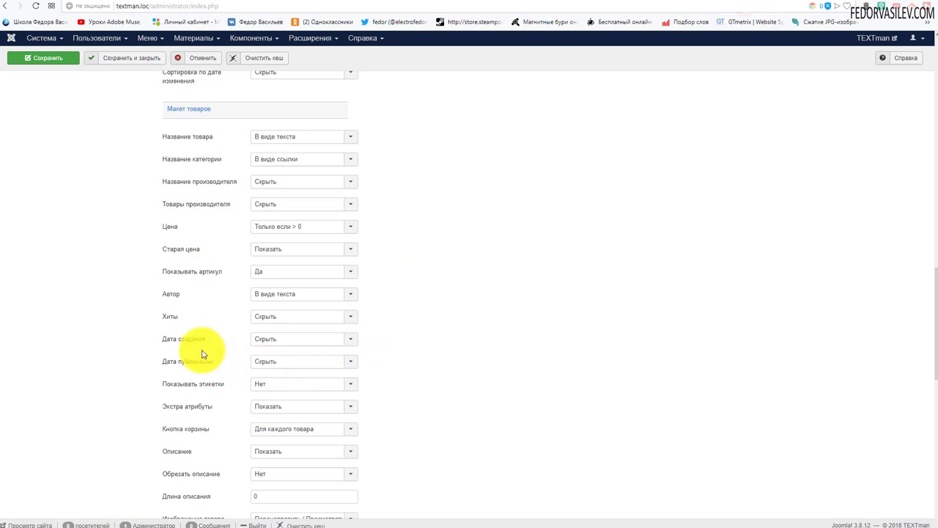
left_click(280, 295)
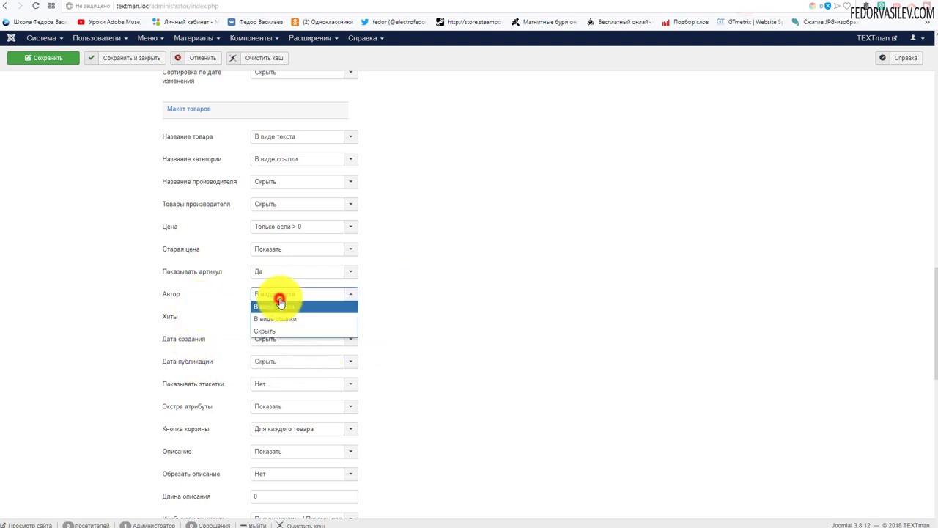
left_click(279, 337)
scroll(433, 287, "down", 1)
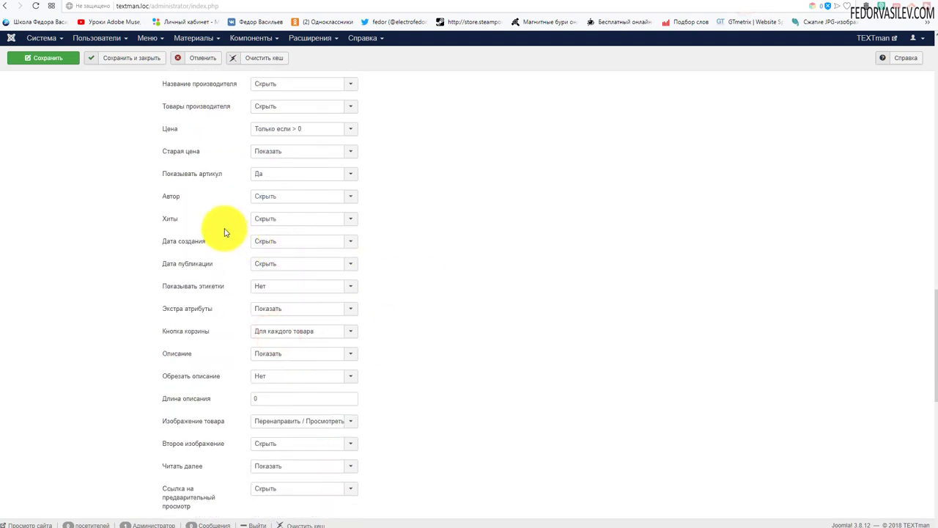
left_click(278, 221)
left_click(279, 235)
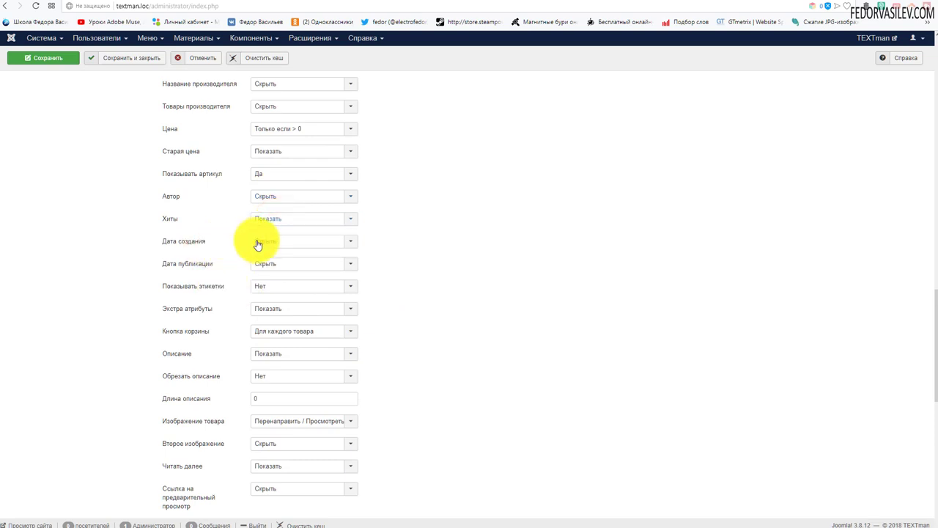
- Set «Показывать этикетки» to «Только вид сетки/блога», leaving «Дата создания» hidden, and save the configuration
left_click(292, 245)
left_click(442, 226)
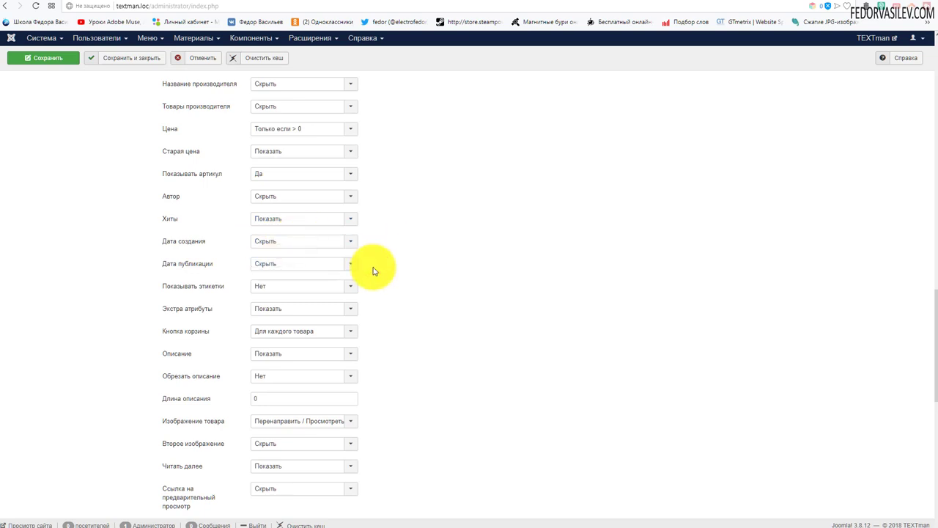
mouse_move(197, 294)
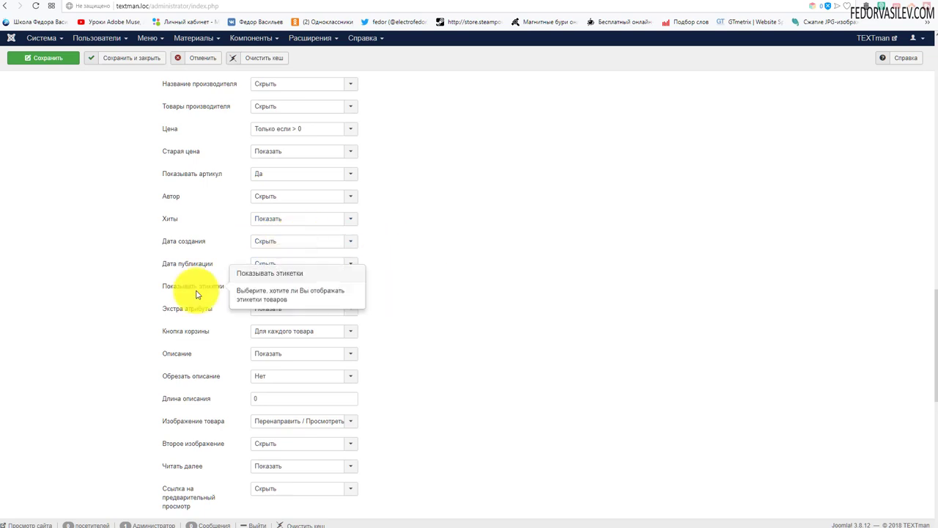
left_click(271, 286)
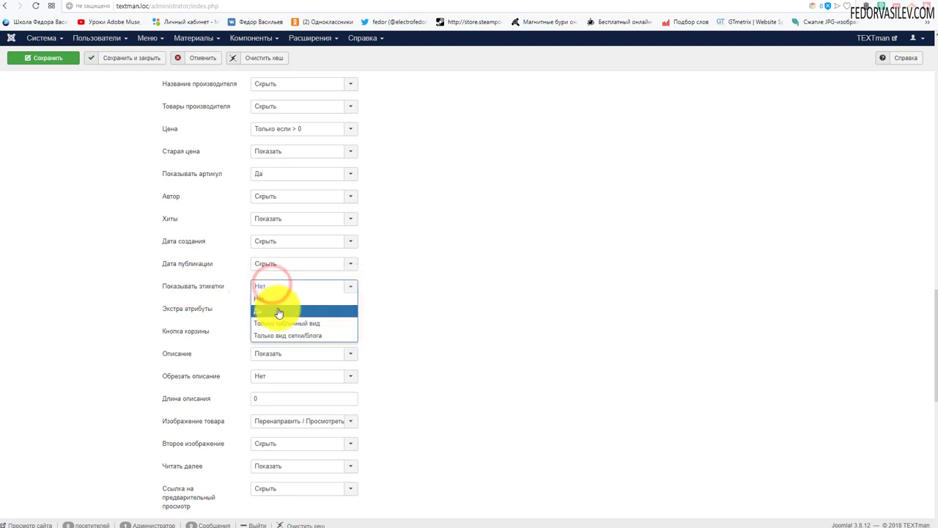
left_click(328, 335)
left_click(27, 56)
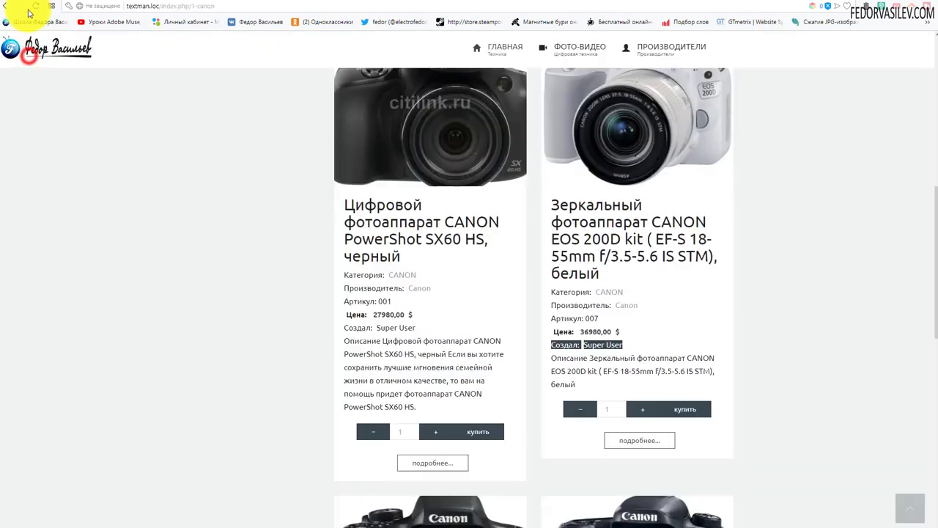
- Reload the Canon page and compare how the «Хиты» line is presented in the grid and table layouts
left_click(36, 7)
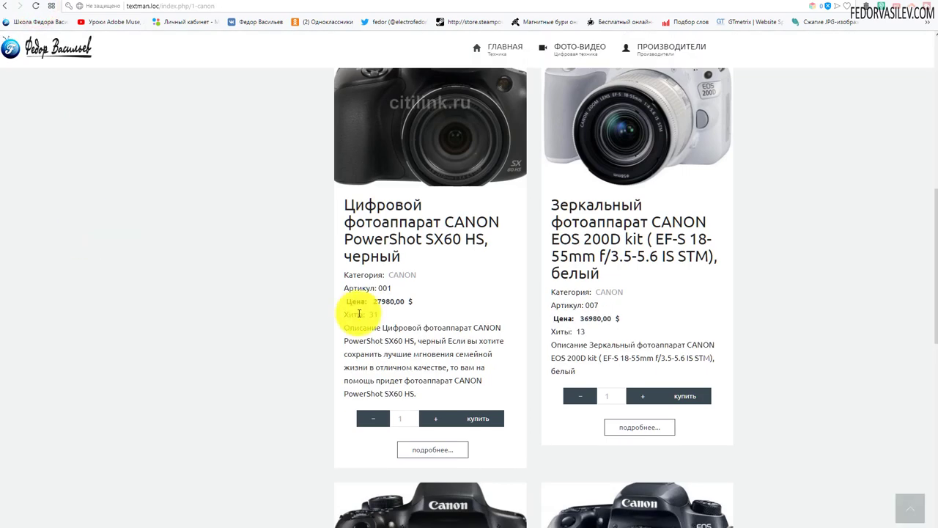
left_click(560, 332)
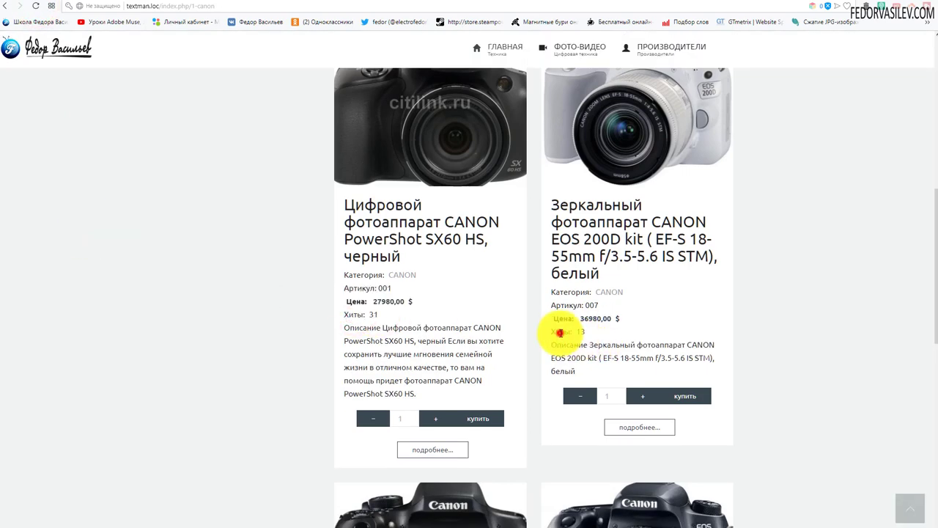
scroll(608, 293, "up", 3)
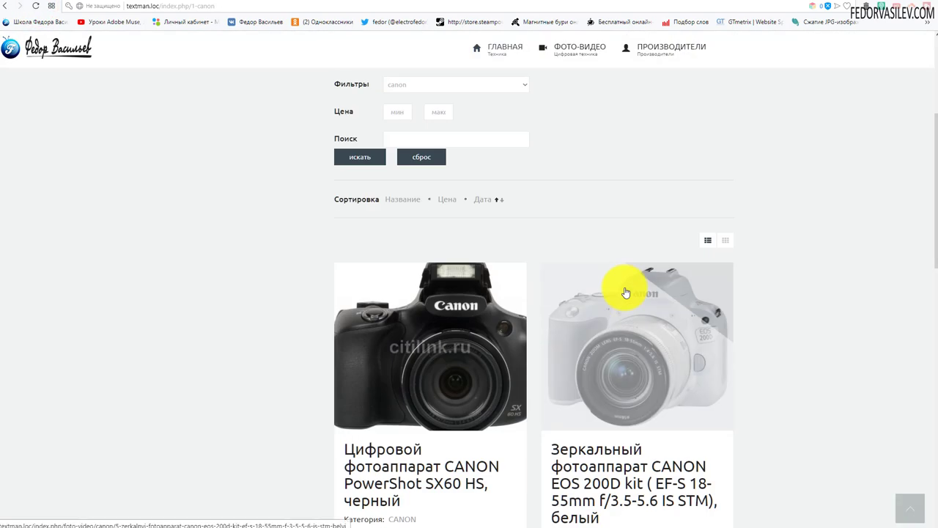
left_click(708, 241)
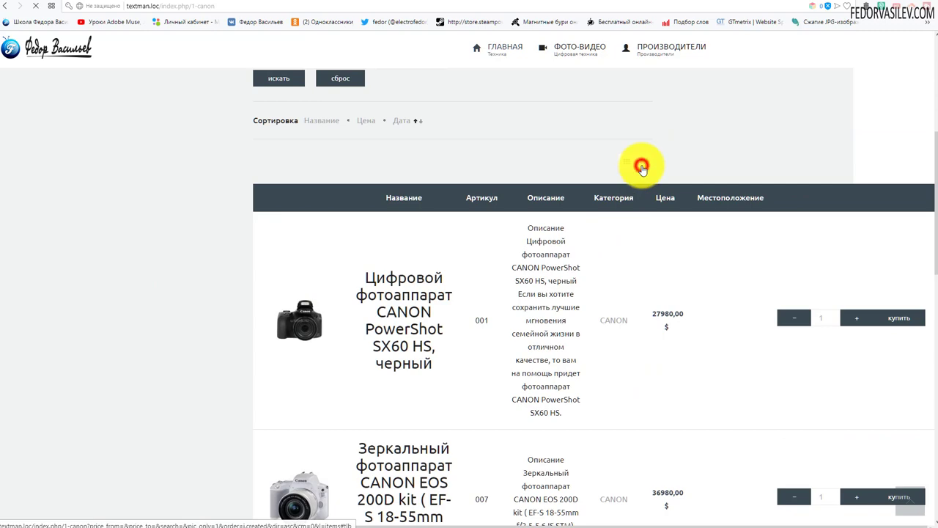
scroll(620, 191, "down", 3)
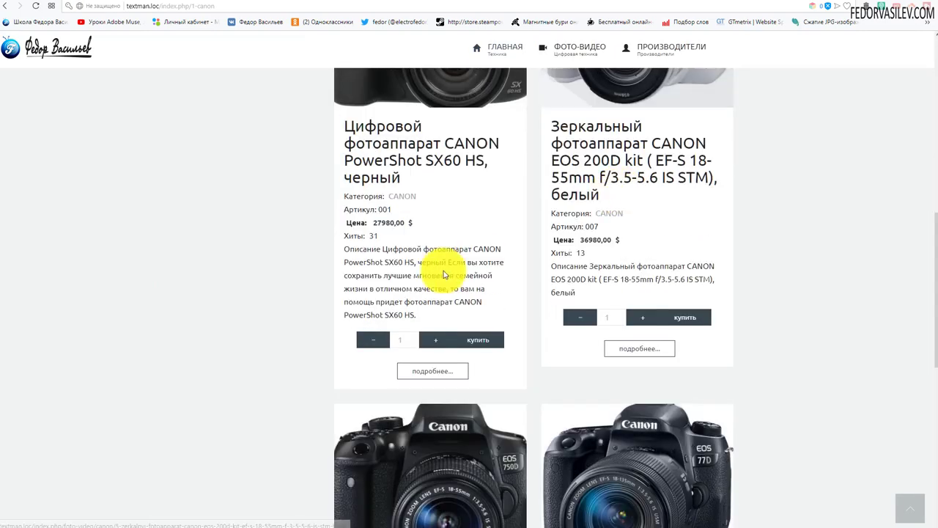
left_click_drag(369, 239, 366, 236)
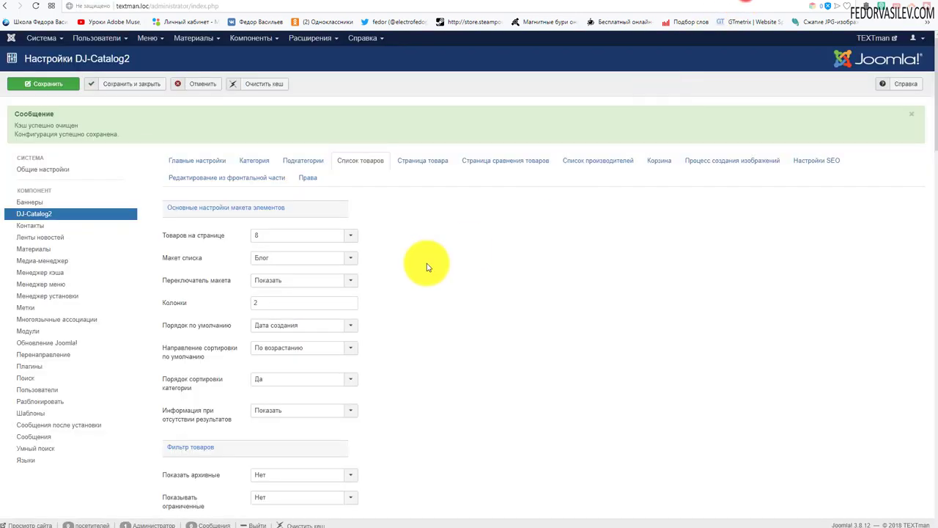
- Examine the descriptions on the Canon product cards, including the «Основные характеристики» text of the EOS 750D
scroll(427, 256, "down", 10)
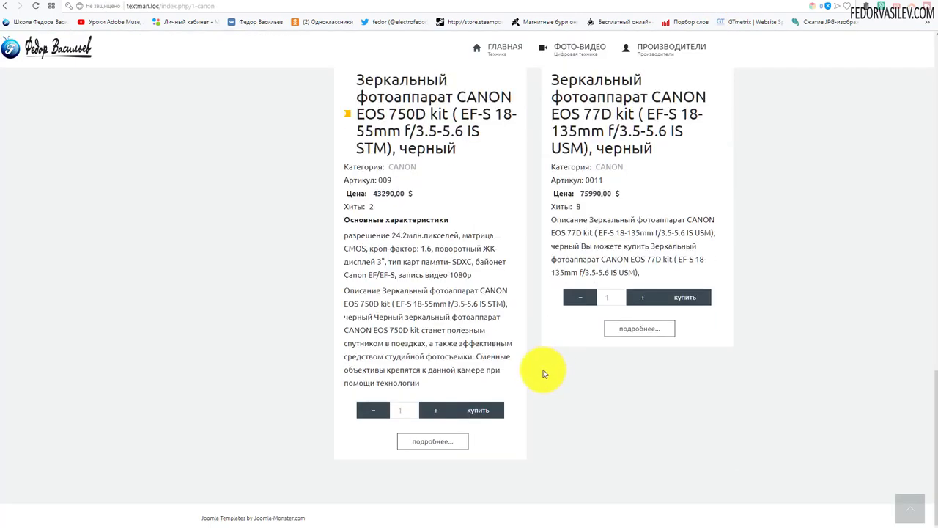
left_click_drag(365, 235, 431, 331)
scroll(672, 350, "up", 15)
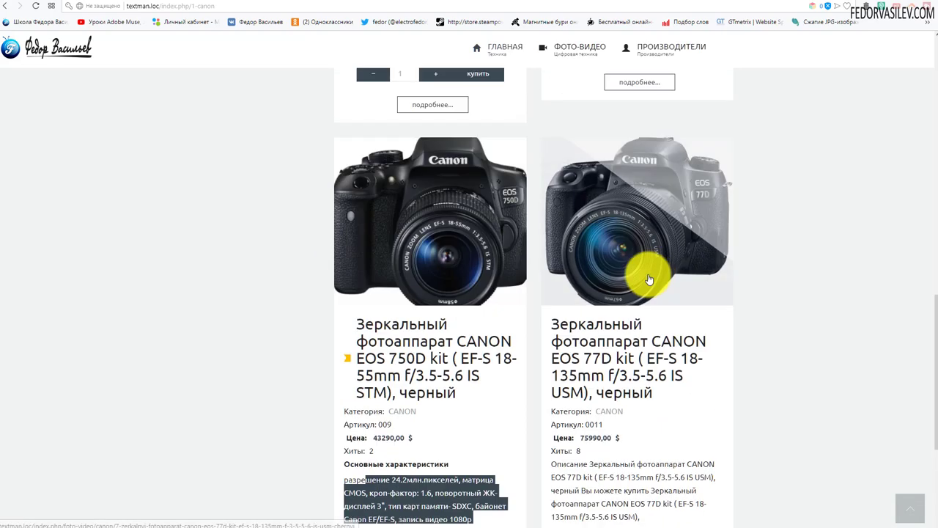
scroll(477, 184, "up", 2)
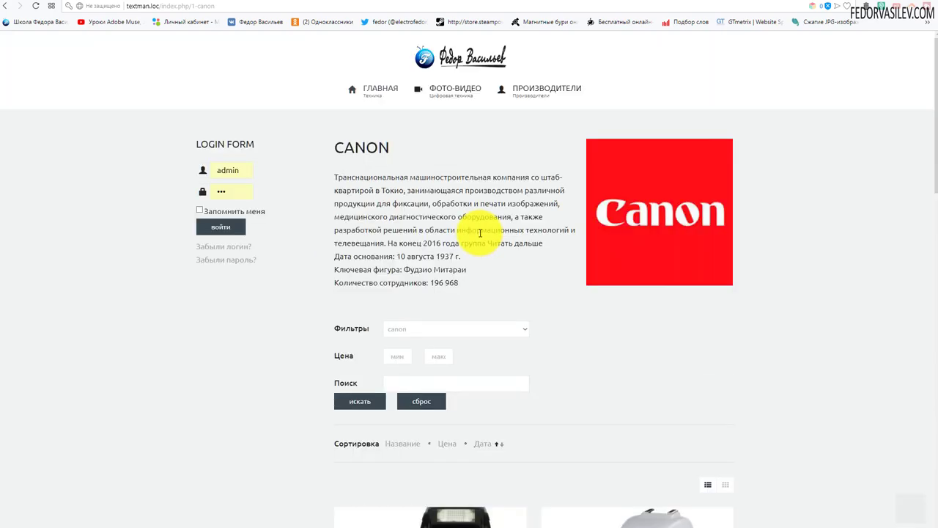
scroll(682, 25, "down", 6)
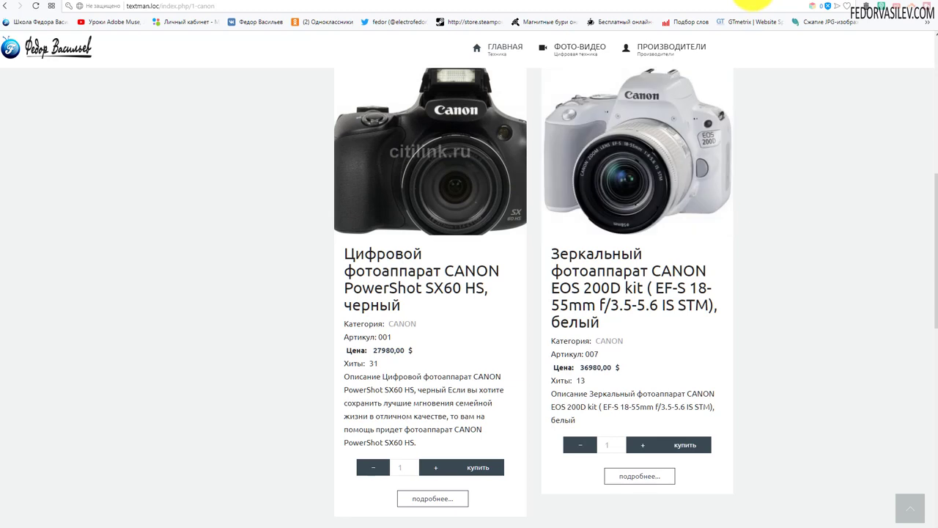
- Set «Обрезать описание» to «Да» with «Длина описания» 100 in the product layout settings, and save
left_click(755, 2)
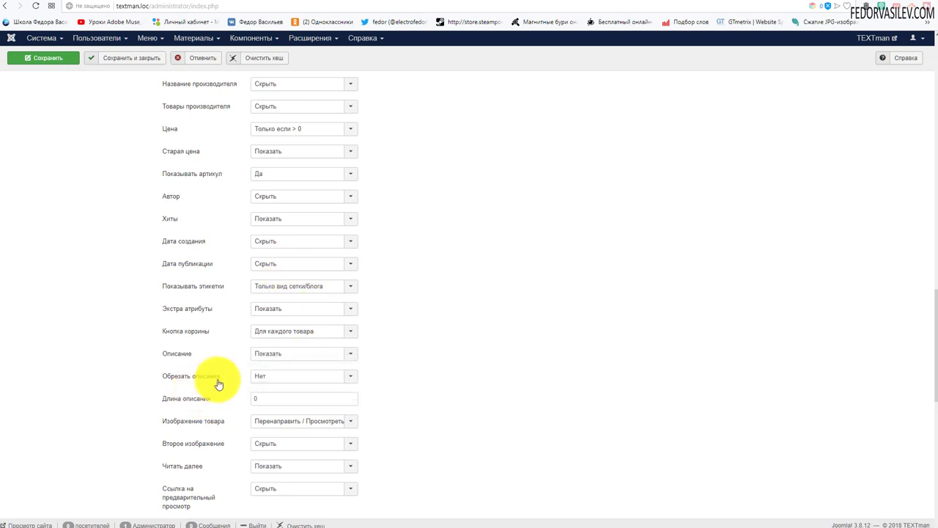
left_click(285, 376)
left_click(277, 389)
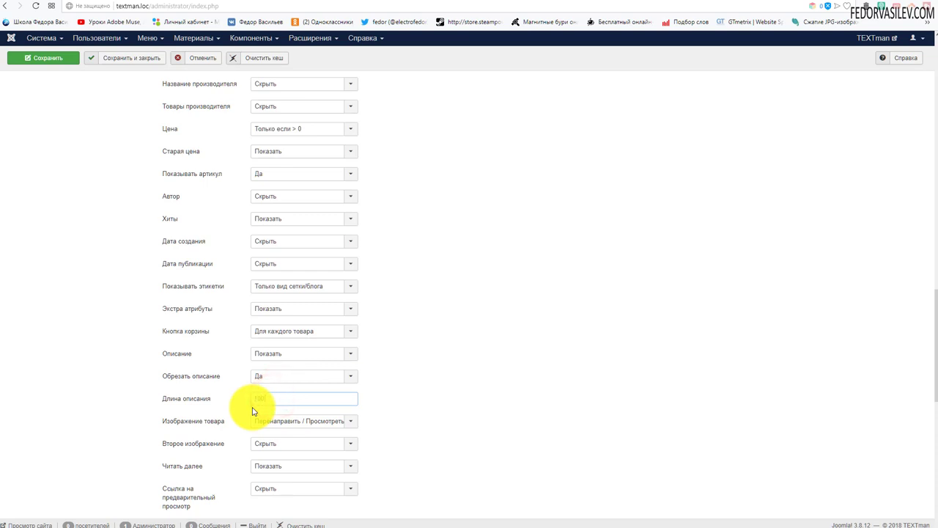
left_click(65, 58)
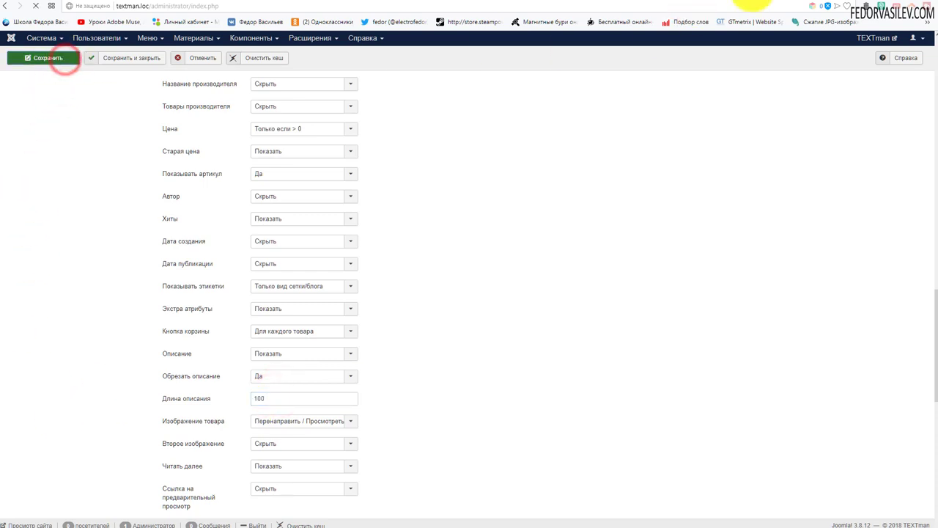
- Check the length of the trimmed descriptions on the product cards of the Canon page
left_click(782, 2)
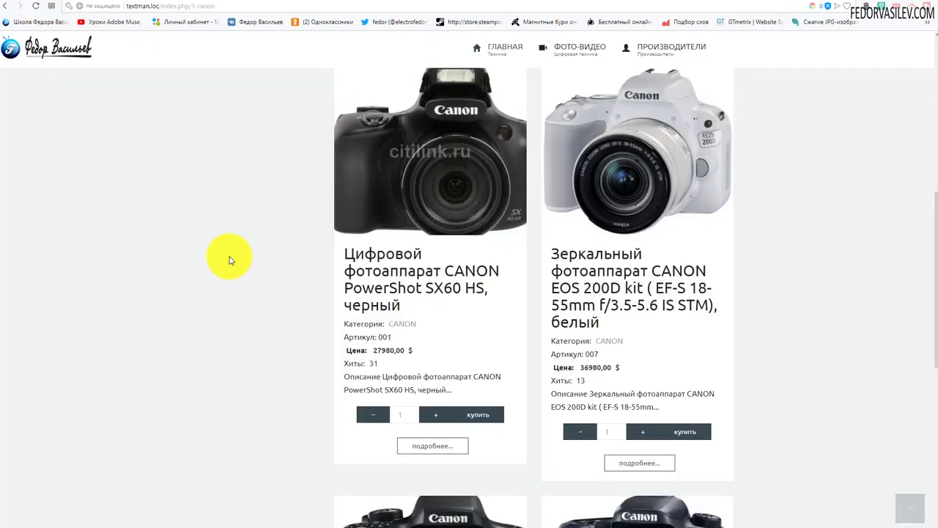
scroll(230, 257, "down", 2)
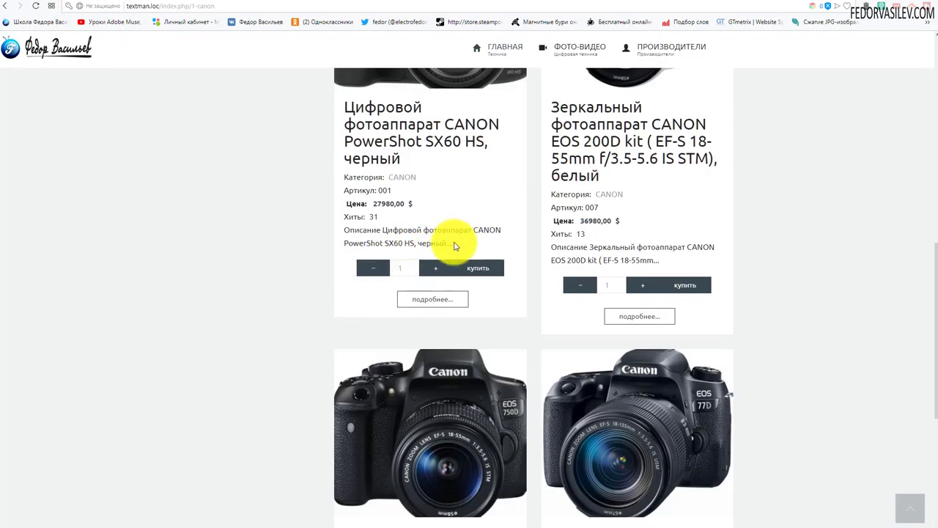
left_click_drag(420, 239, 371, 232)
scroll(274, 218, "down", 4)
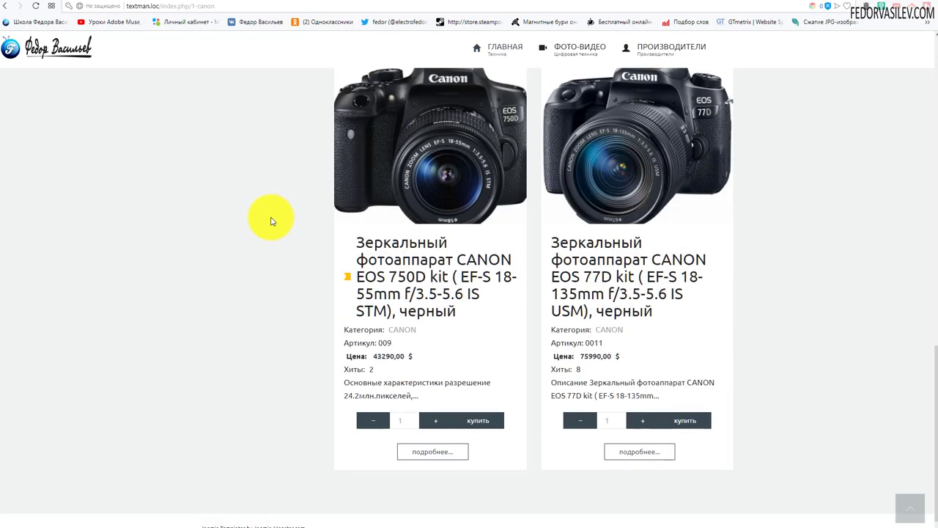
left_click_drag(599, 389, 550, 394)
left_click_drag(415, 386, 378, 383)
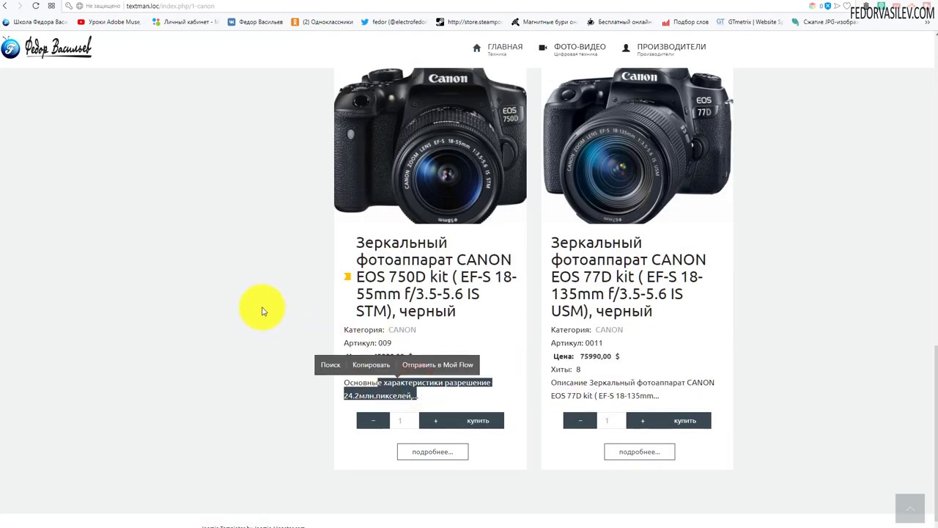
- Set «Использовать RSS ленту» to «Нет» and «Информация о местоположении» to «Скрыть», and save the settings
scroll(263, 311, "up", 10)
scroll(262, 310, "down", 4)
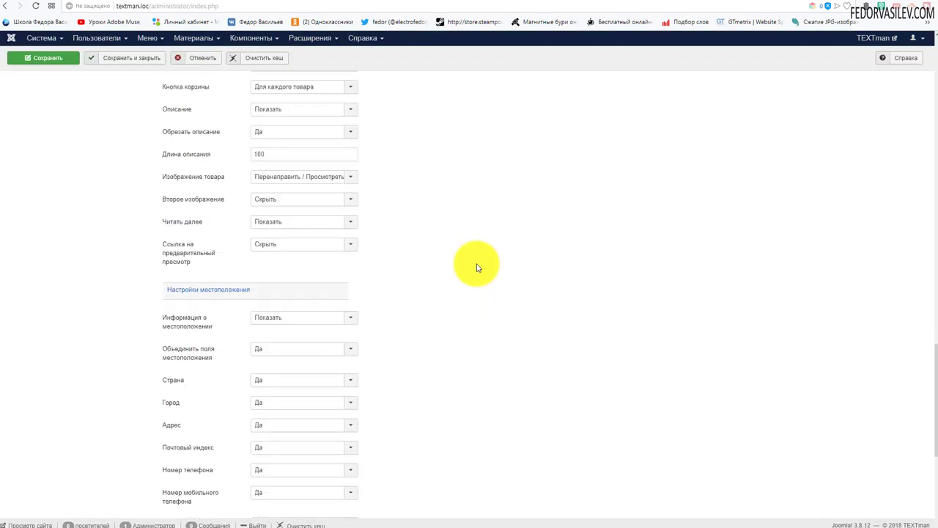
scroll(234, 300, "down", 3)
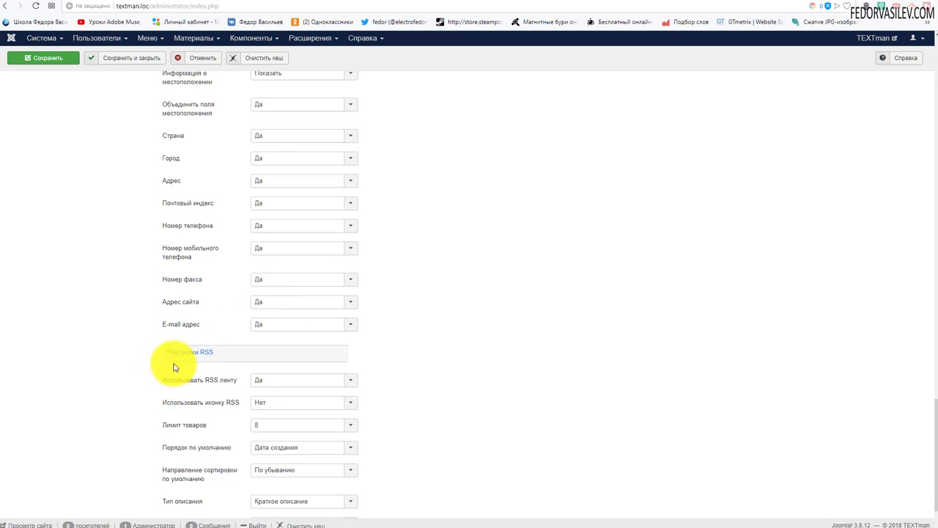
scroll(174, 368, "down", 1)
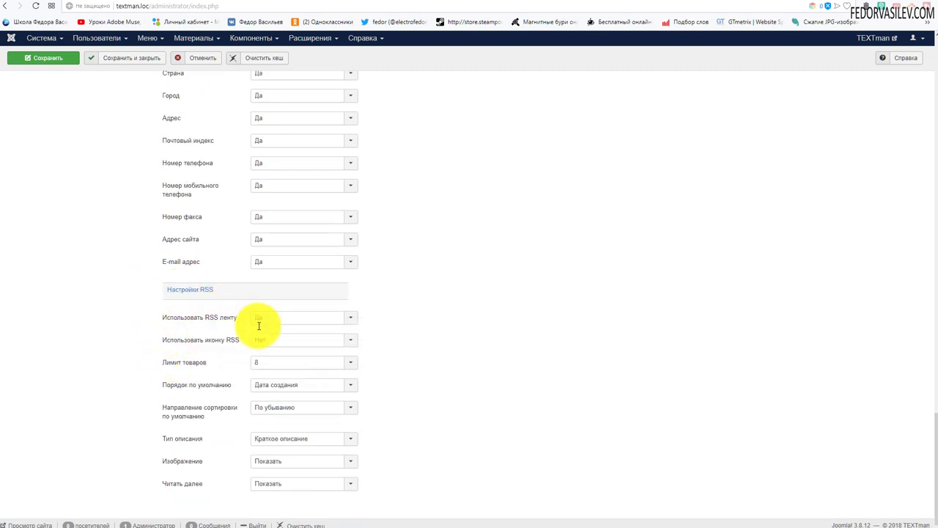
left_click(269, 341)
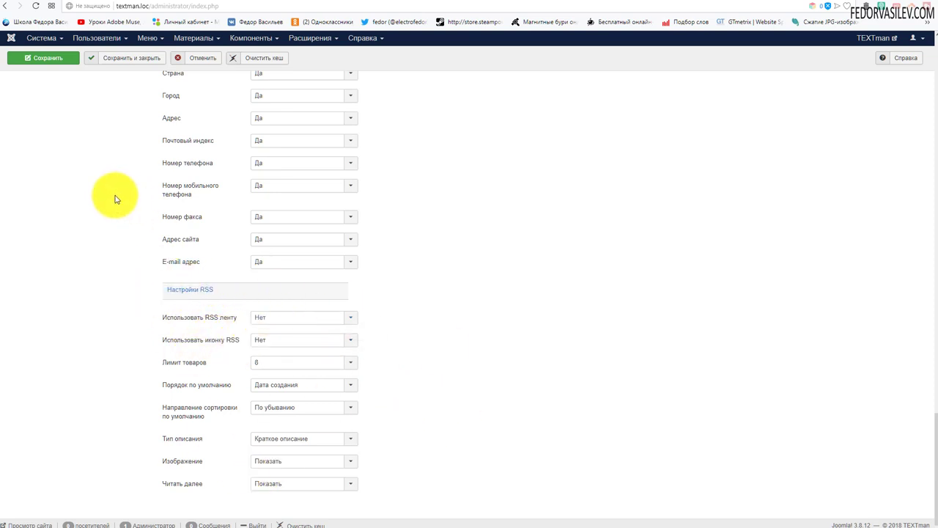
scroll(116, 199, "up", 3)
left_click(22, 57)
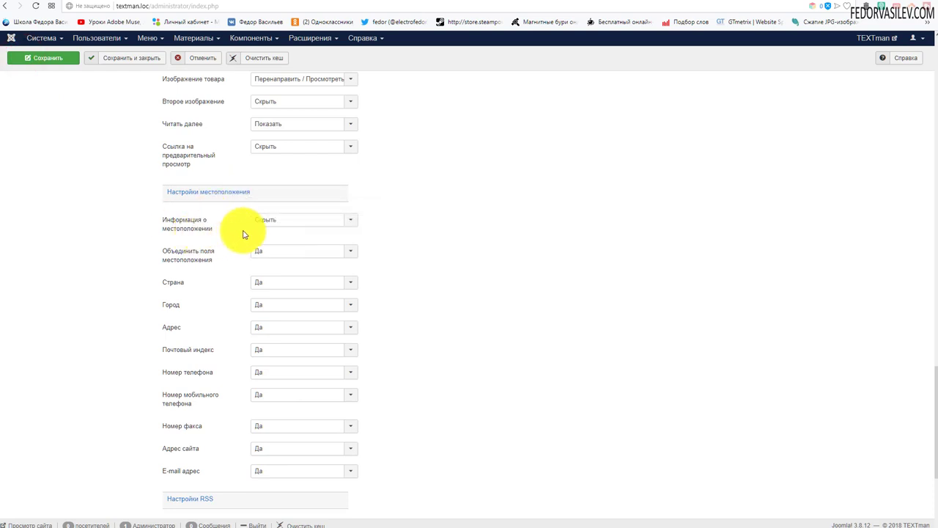
- Inspect the columns and product rows of the Canon page's table layout with the location information hidden
left_click(784, 2)
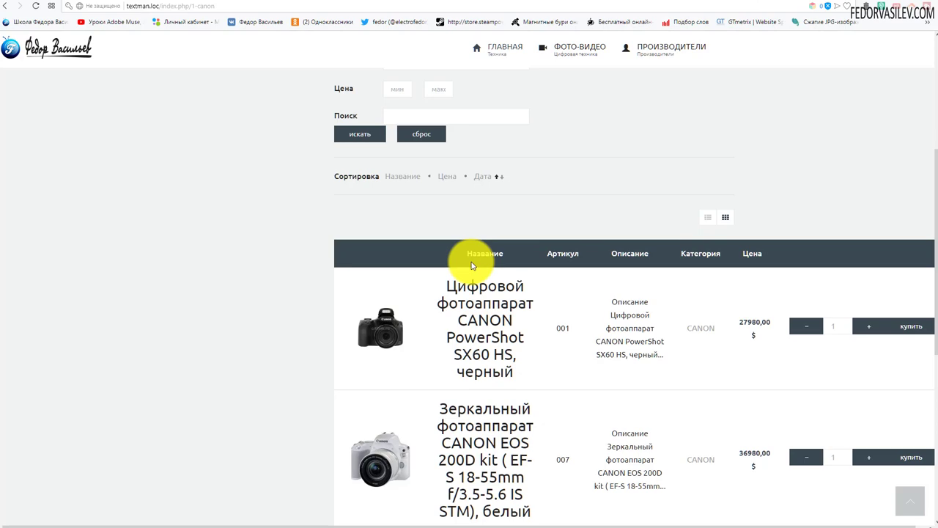
scroll(628, 325, "down", 4)
scroll(540, 272, "up", 3)
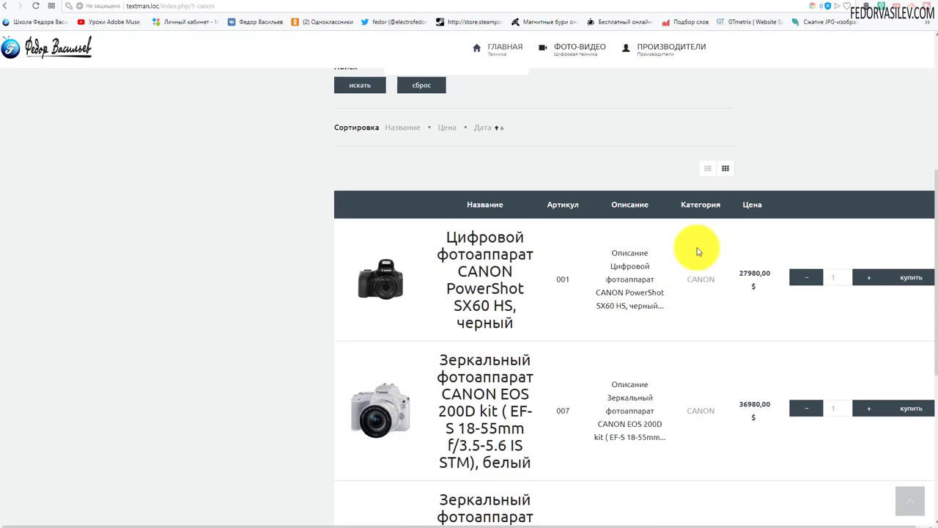
scroll(653, 210, "down", 3)
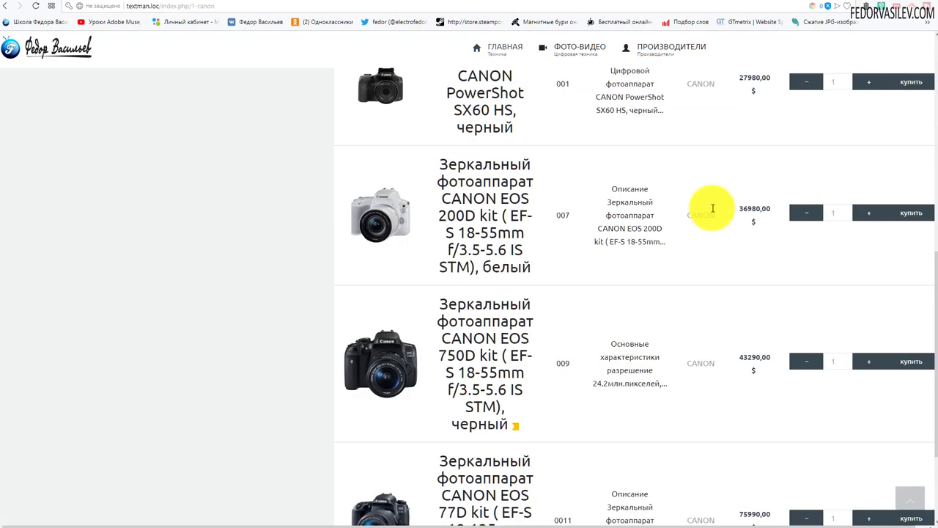
scroll(653, 262, "down", 2)
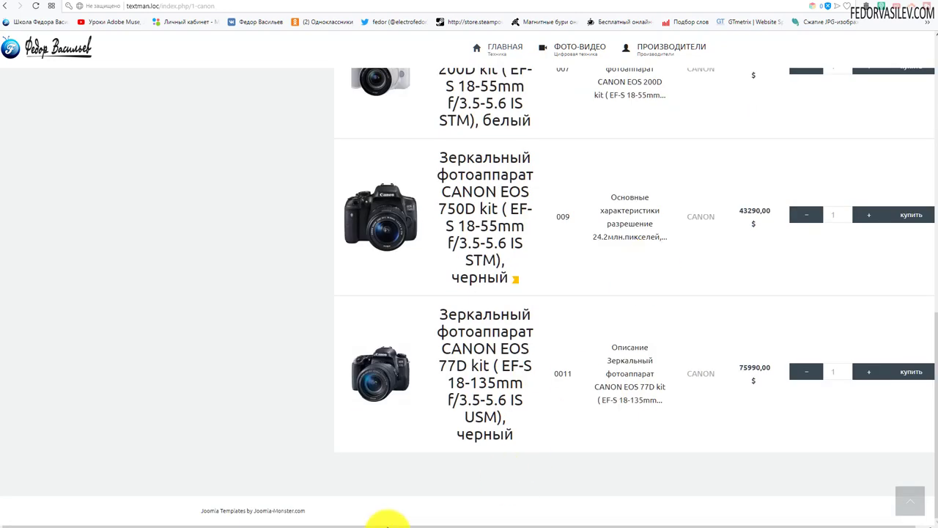
scroll(356, 507, "right", 1)
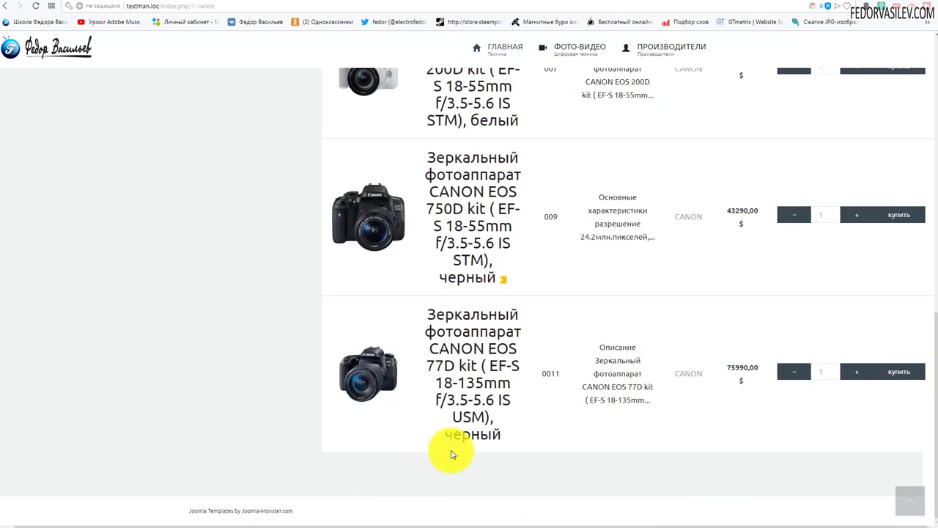
- Look over the Canon page's table layout from the last product row back up to the category description
scroll(685, 347, "up", 5)
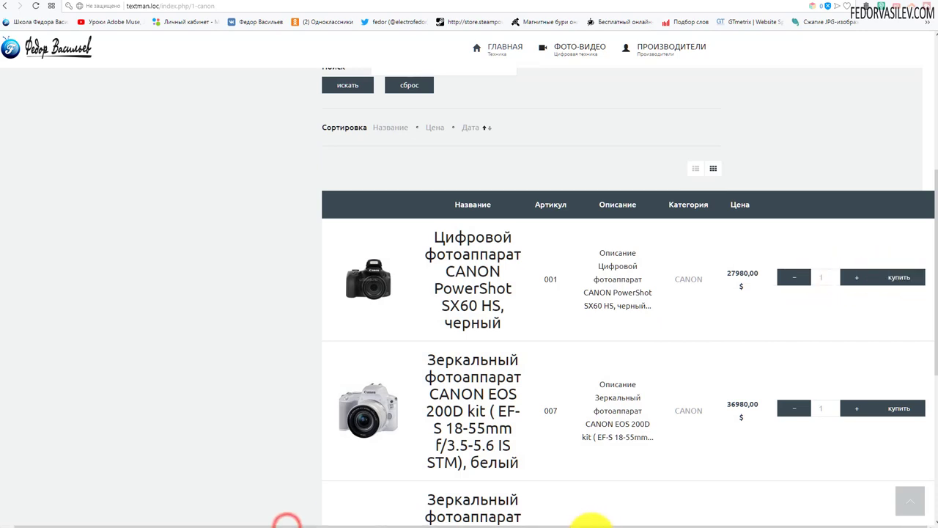
left_click_drag(708, 522, 436, 352)
scroll(436, 352, "up", 5)
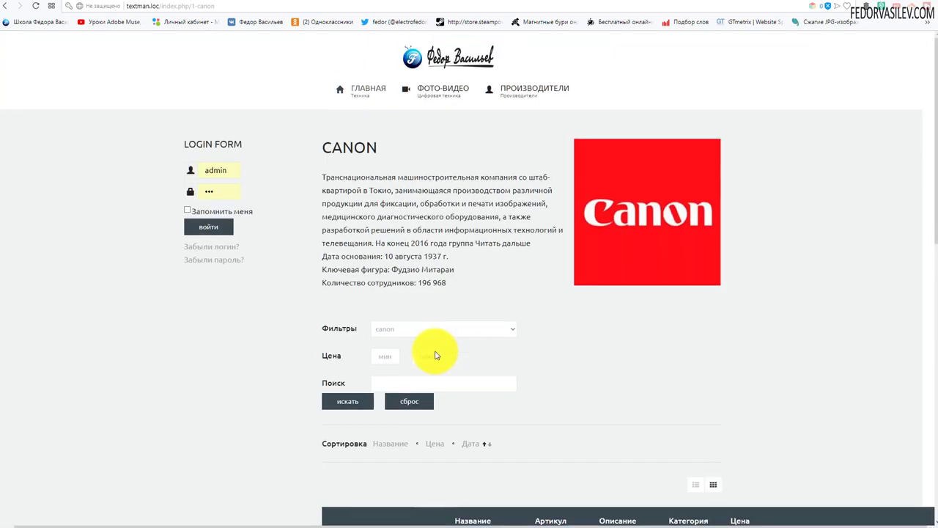
- Set «Кнопка корзины» to «Одна общая кнопка» in the product layout settings of the Joomla administration, and save
scroll(435, 352, "down", 5)
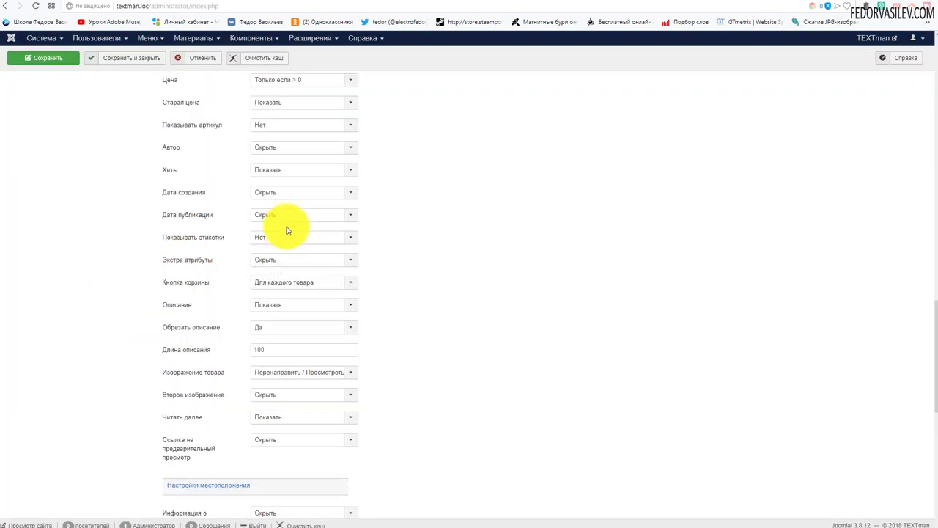
scroll(262, 329, "up", 3)
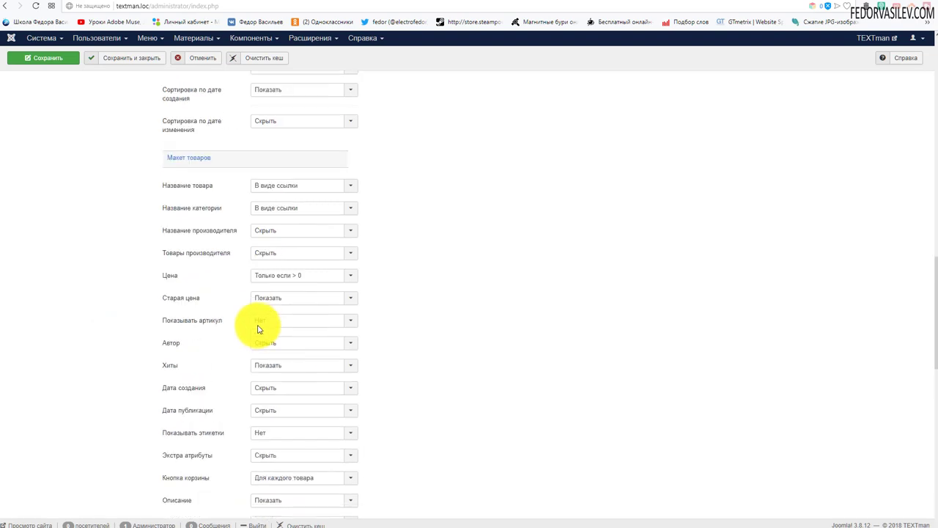
scroll(258, 329, "down", 3)
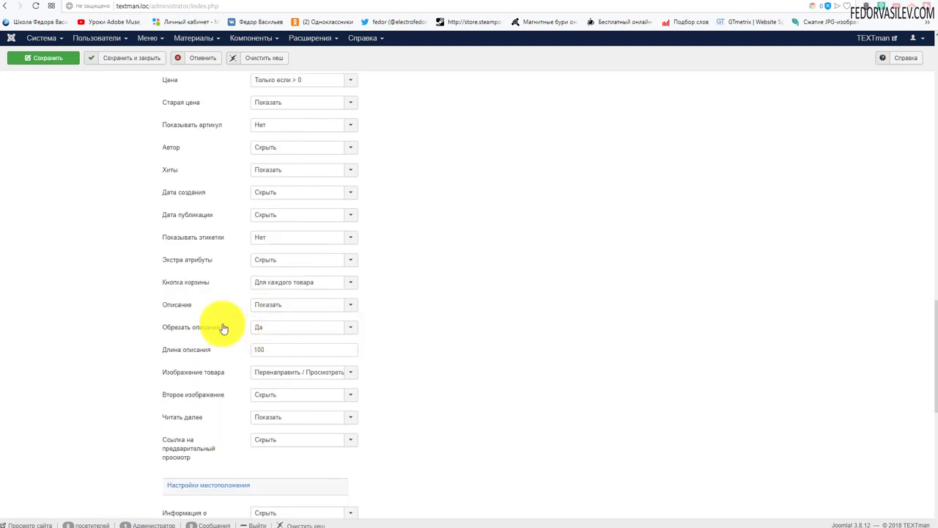
left_click(325, 285)
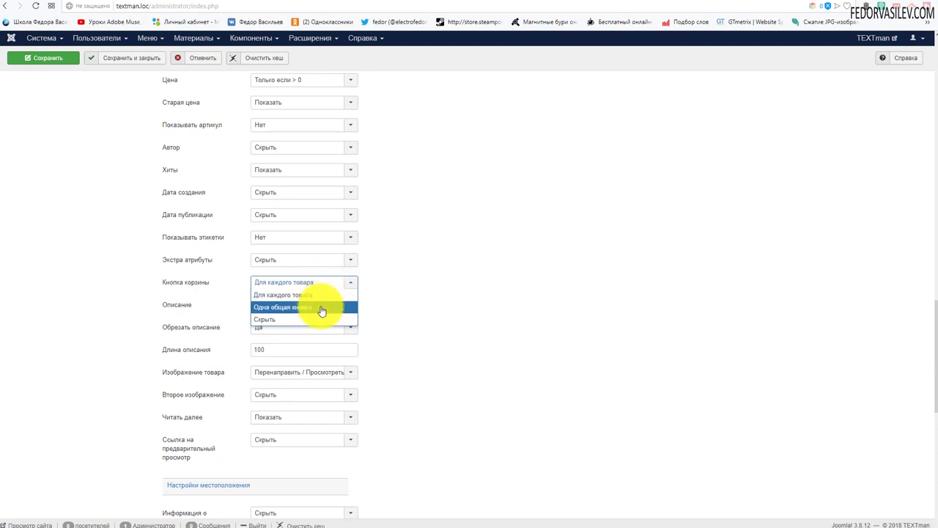
left_click(321, 311)
left_click(65, 57)
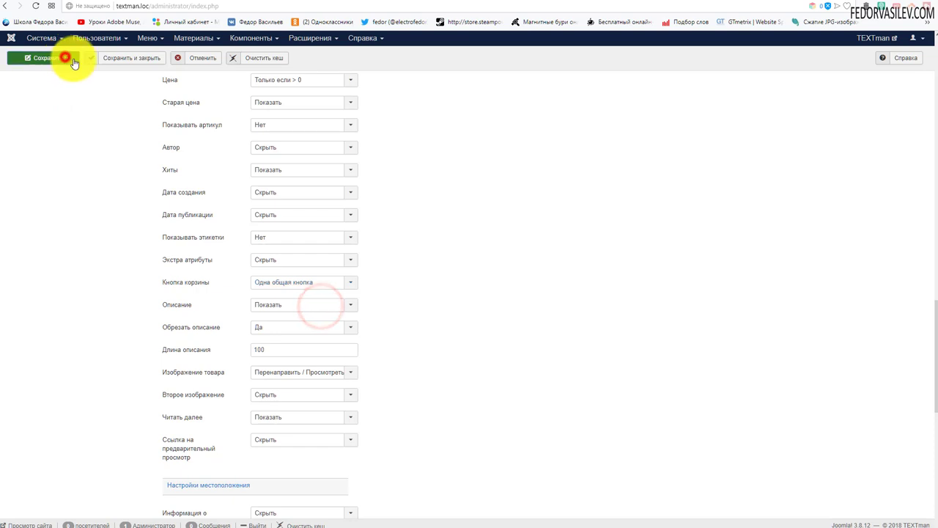
- Switch to the Canon page and examine the quantity controls of each product row and the shared «купить» button below the table
left_click(763, 3)
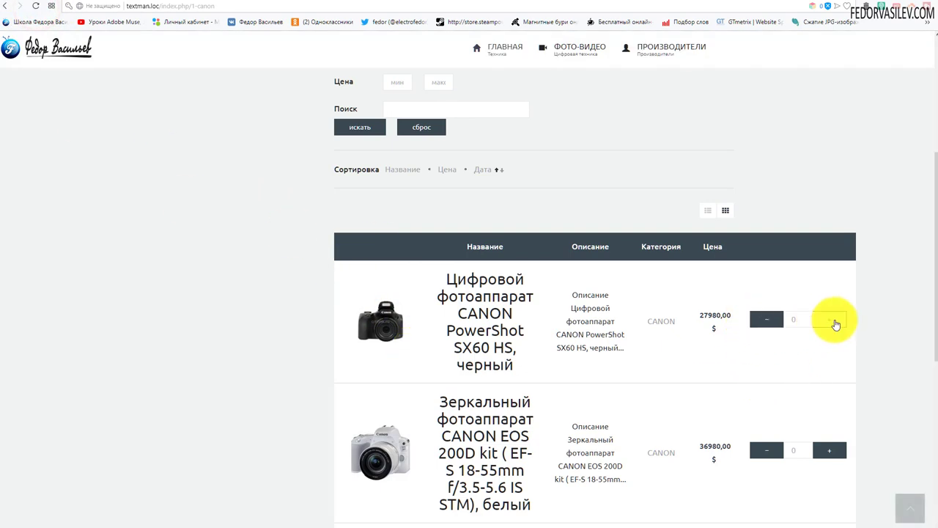
scroll(660, 220, "down", 5)
scroll(648, 301, "down", 1)
scroll(648, 301, "up", 5)
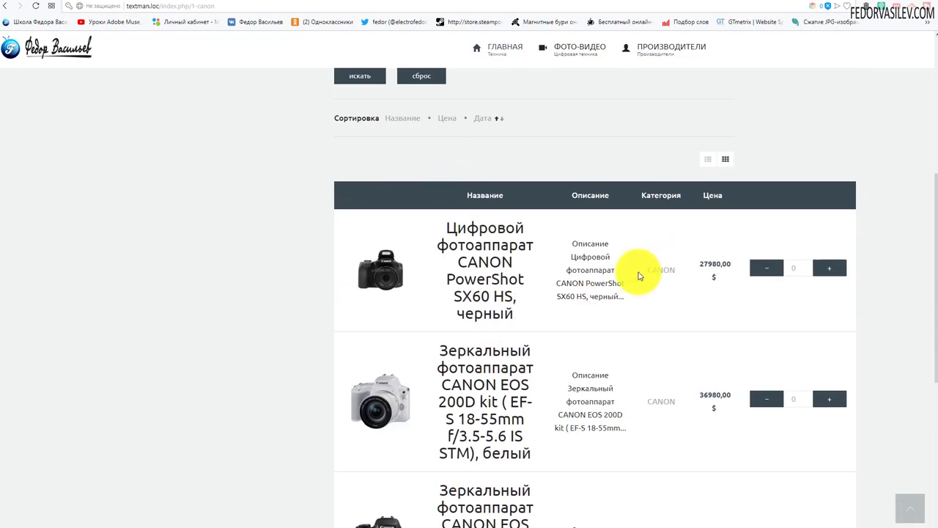
scroll(504, 278, "up", 3)
scroll(504, 291, "up", 2)
scroll(504, 291, "down", 6)
scroll(504, 291, "down", 3)
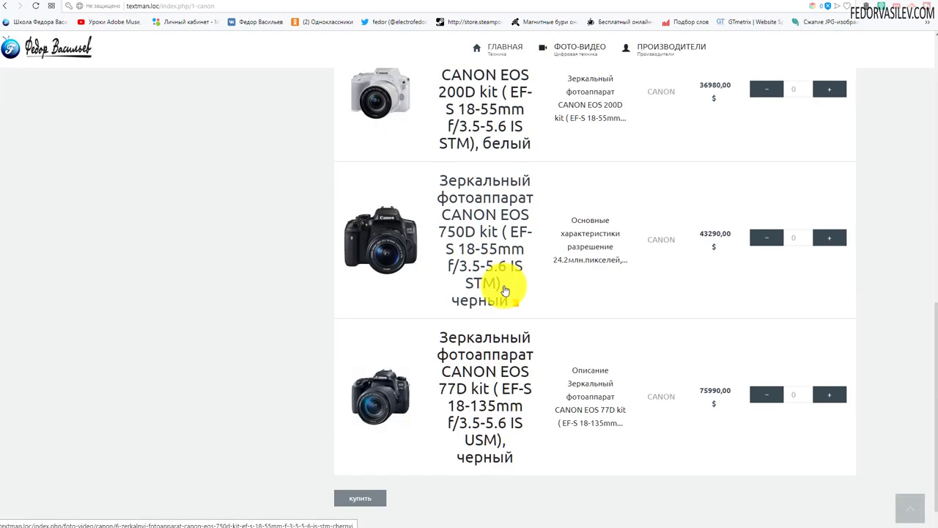
scroll(524, 226, "up", 6)
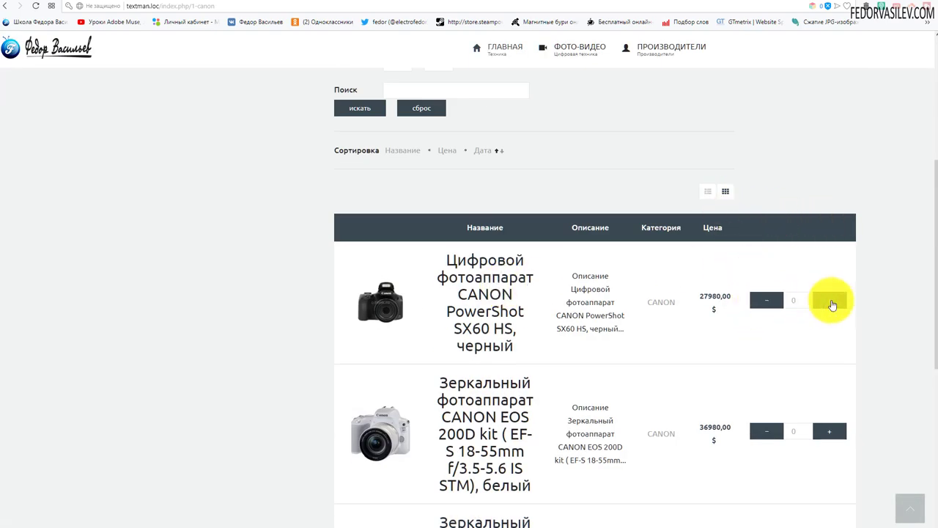
scroll(689, 264, "down", 5)
scroll(686, 266, "up", 5)
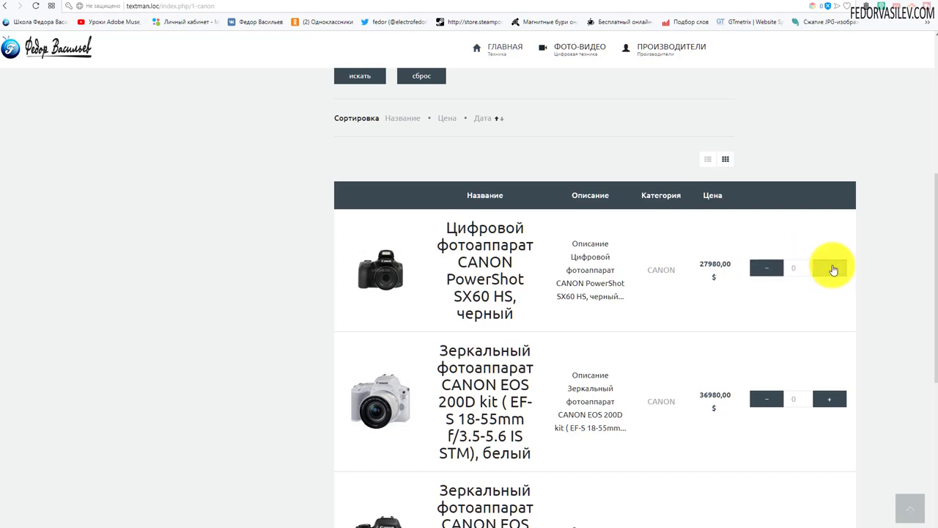
scroll(769, 272, "down", 5)
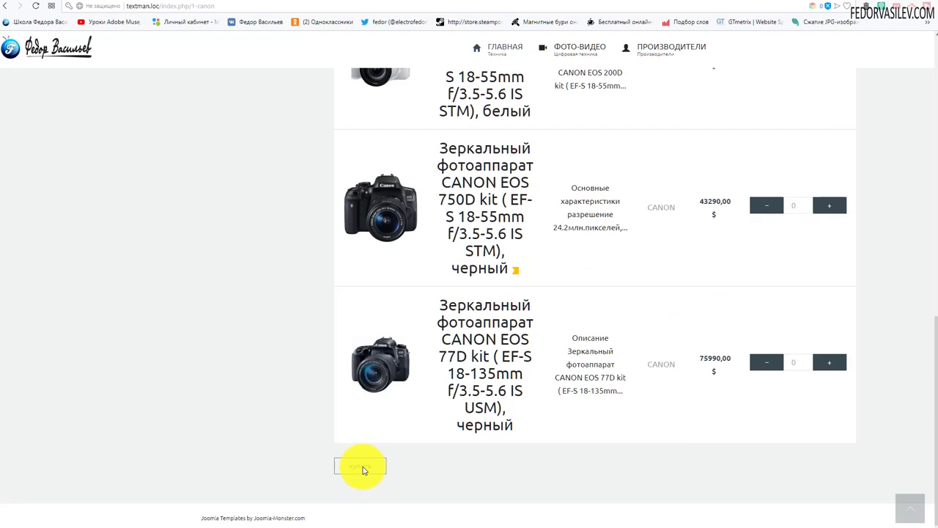
scroll(461, 388, "up", 6)
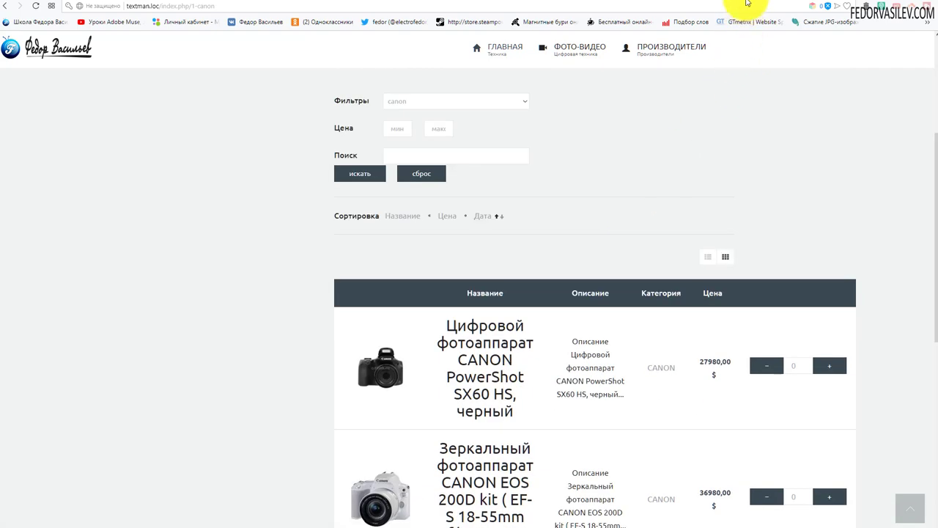
- Return to the Joomla administration, set «Кнопка корзины» to «Скрыть» in the product layout settings, and save
left_click(747, 2)
scroll(312, 293, "down", 10)
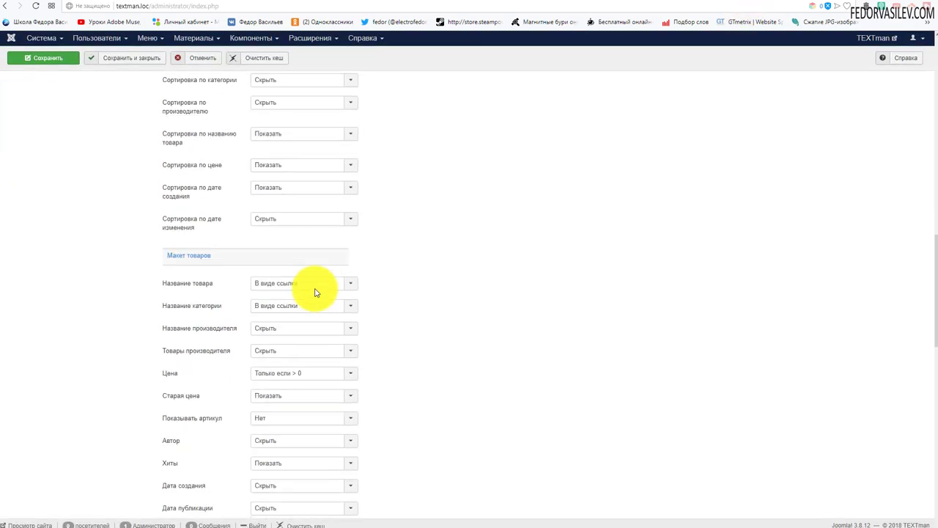
scroll(315, 293, "down", 1)
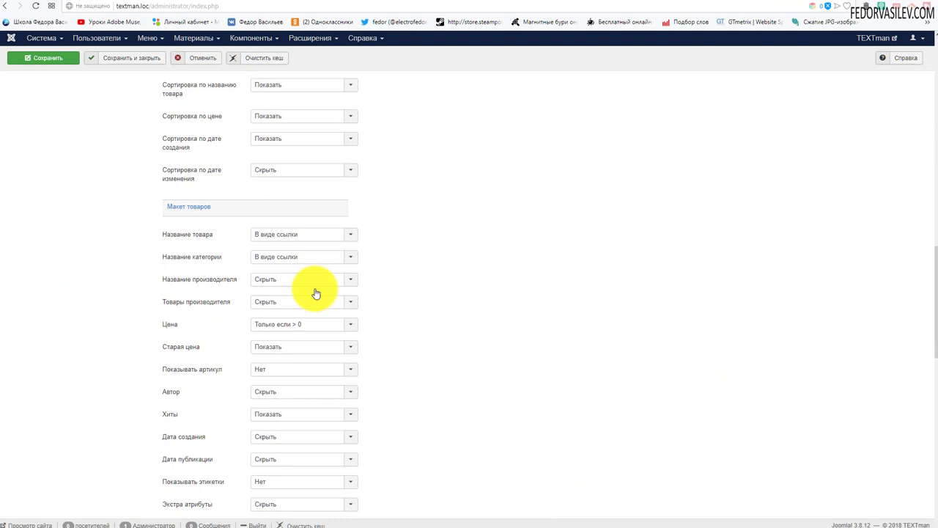
scroll(316, 292, "down", 3)
scroll(316, 293, "down", 15)
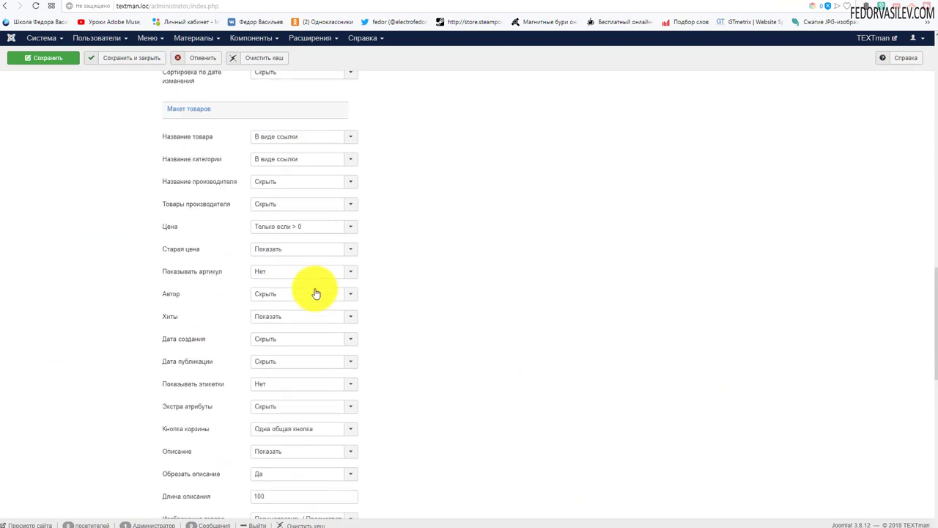
scroll(437, 248, "down", 2)
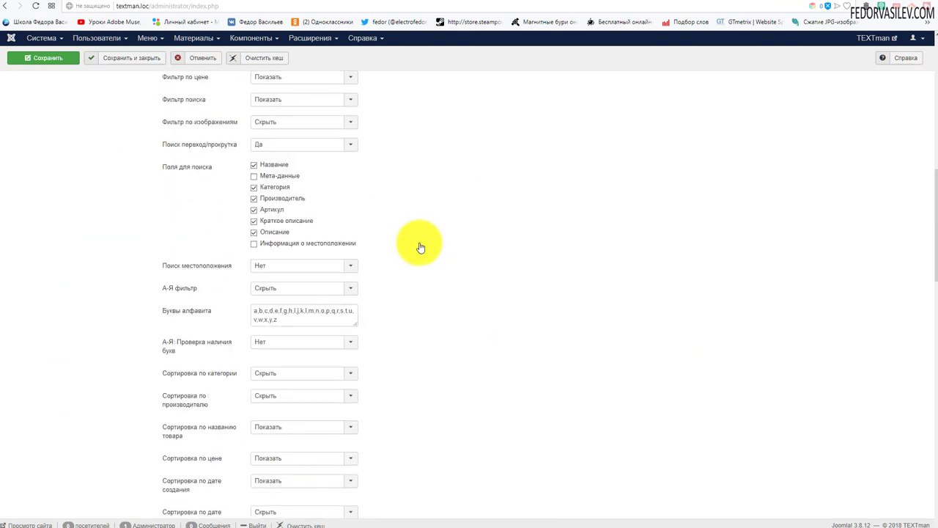
scroll(429, 253, "down", 12)
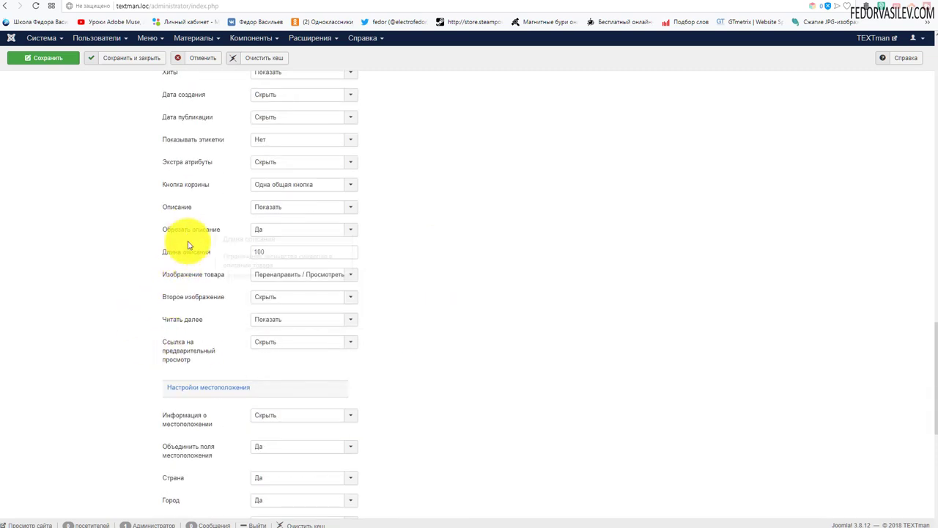
left_click(272, 186)
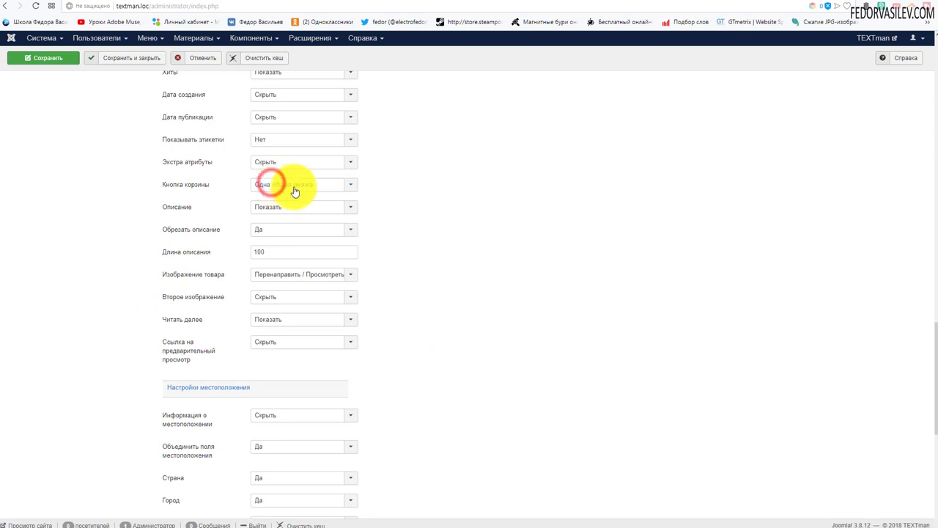
left_click(294, 191)
left_click(279, 220)
left_click(45, 58)
- Reload the Canon page and check the product table with the cart button hidden
left_click(781, 4)
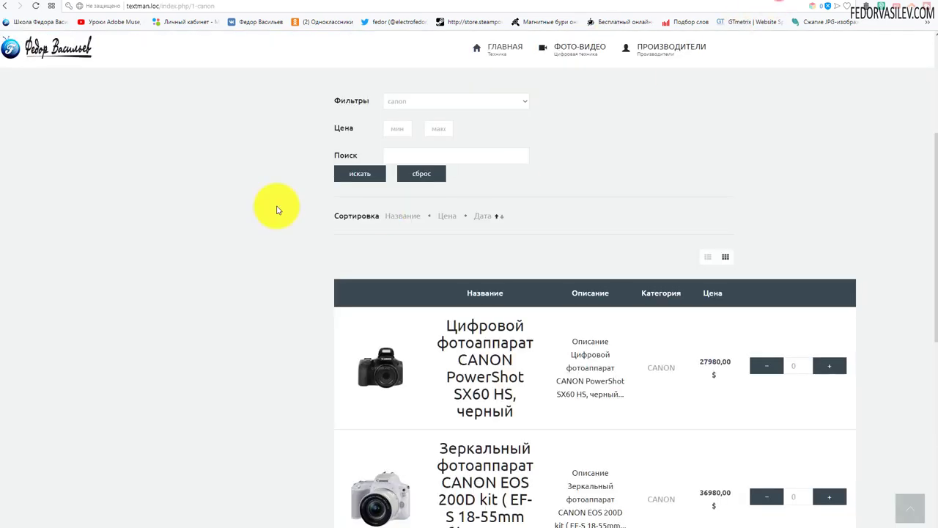
left_click(40, 6)
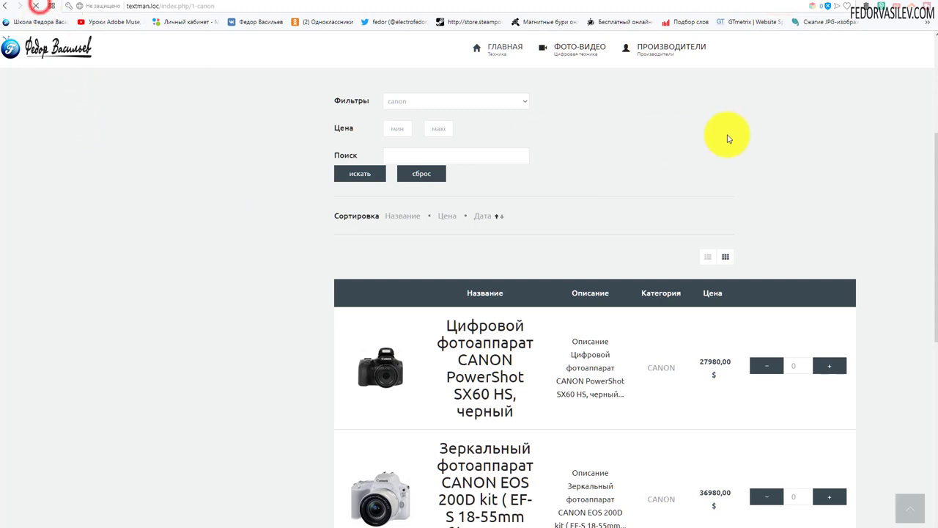
scroll(396, 256, "down", 1)
scroll(398, 234, "up", 2)
scroll(398, 237, "down", 2)
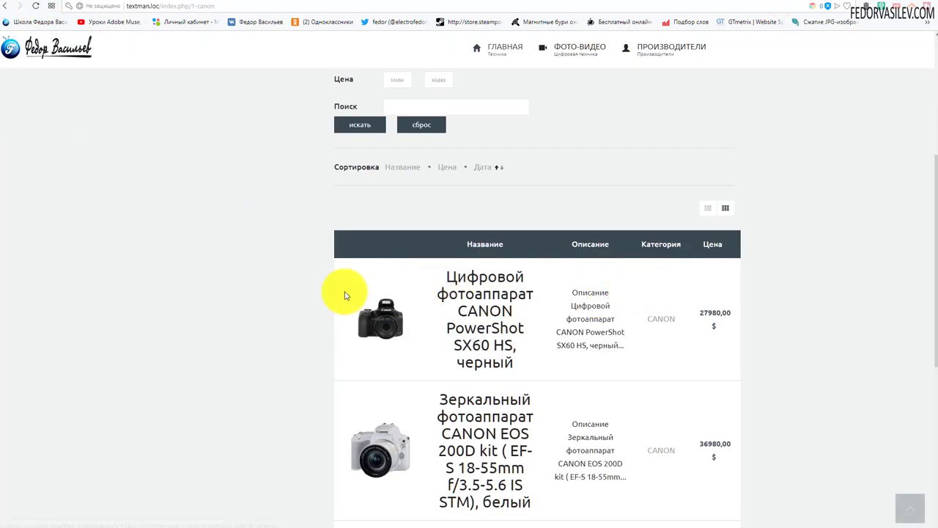
scroll(528, 279, "down", 5)
scroll(492, 284, "up", 4)
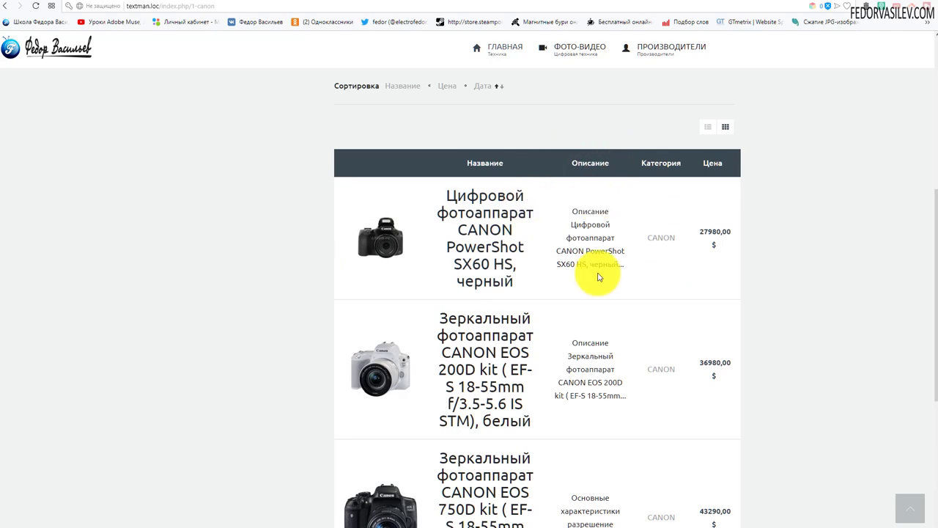
scroll(791, 231, "down", 5)
scroll(785, 224, "up", 6)
- Switch the Canon page's product list from table to card layout and check the contents of the product cards
left_click(724, 183)
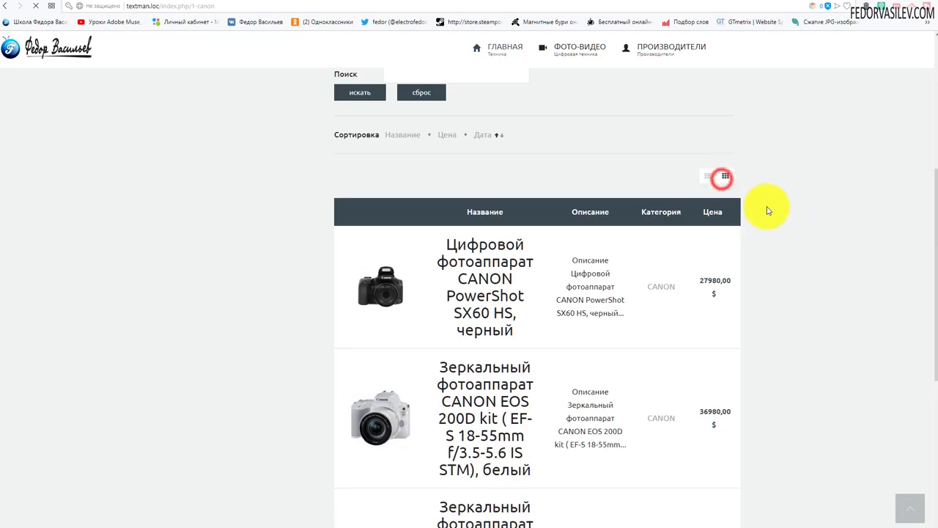
scroll(768, 211, "down", 2)
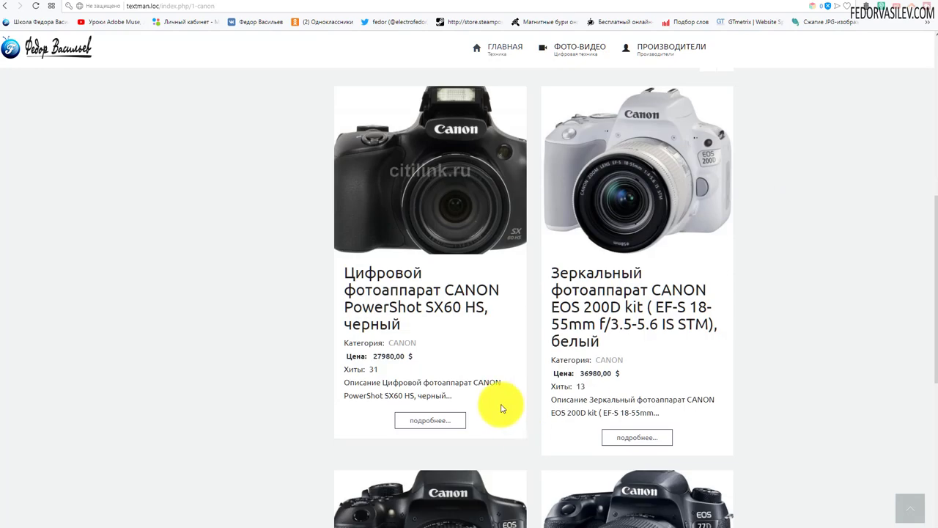
scroll(635, 262, "up", 3)
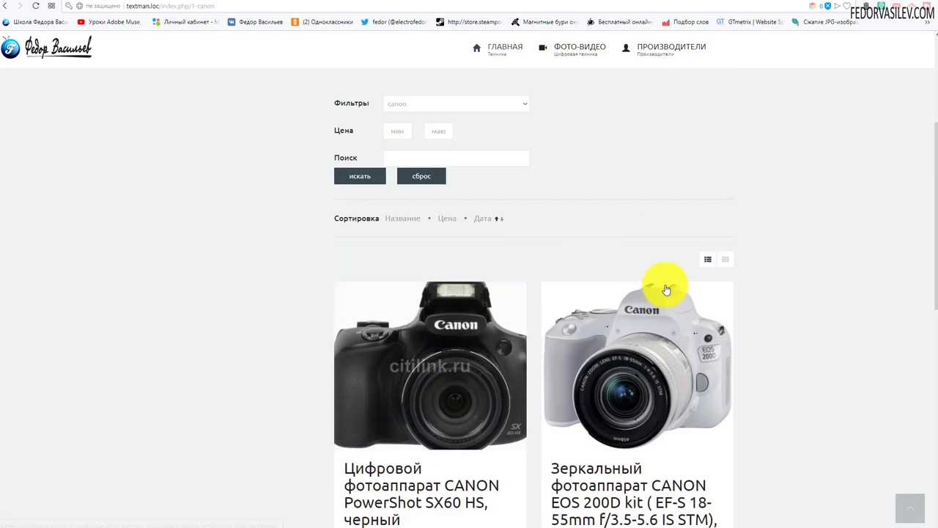
scroll(376, 352, "down", 3)
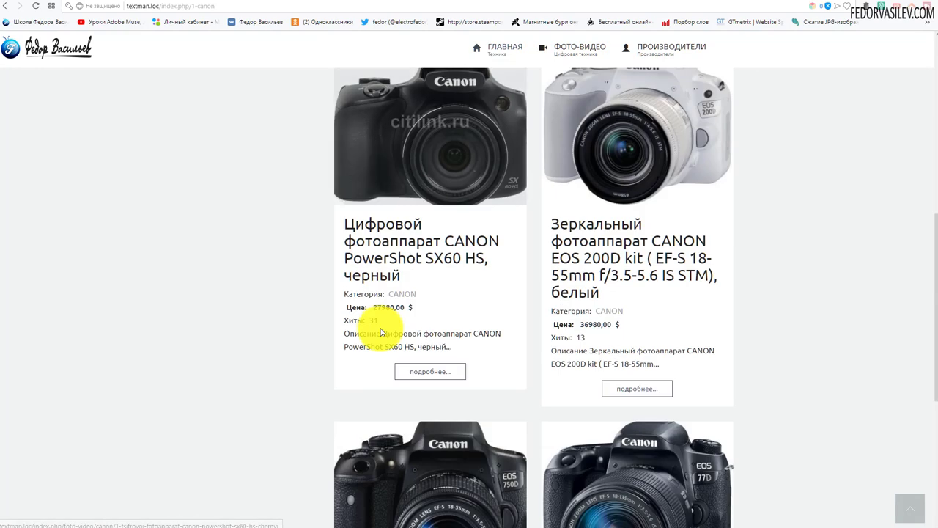
- Open the product page of the CANON PowerShot SX60 HS and try its quantity and «купить» controls
left_click(415, 374)
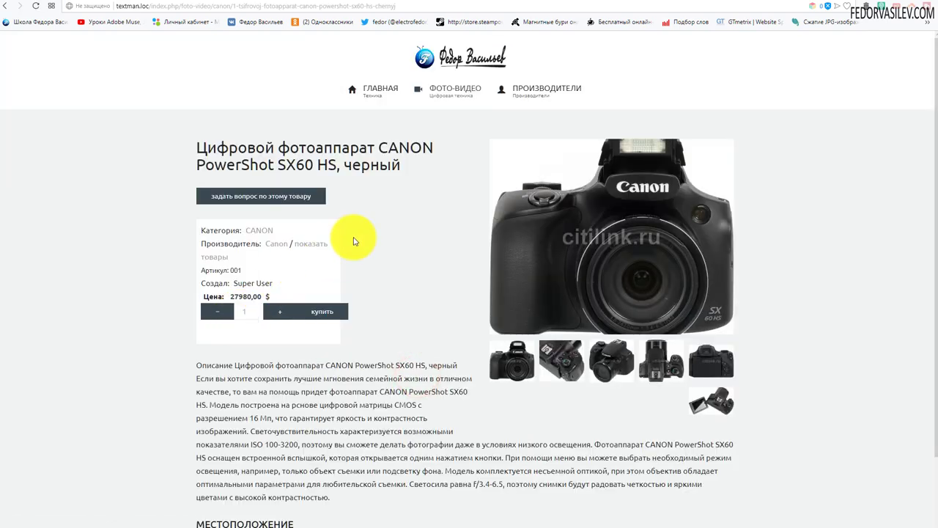
left_click(270, 314)
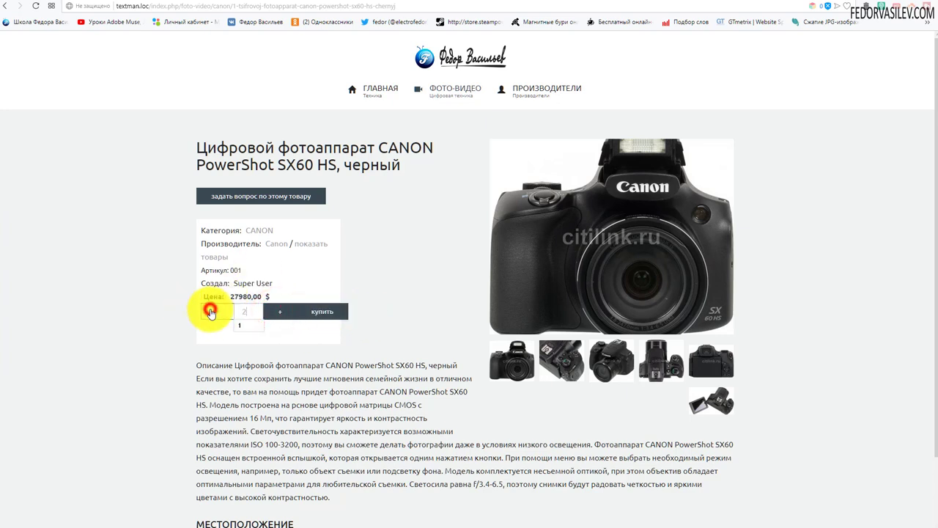
left_click(323, 314)
left_click(425, 201)
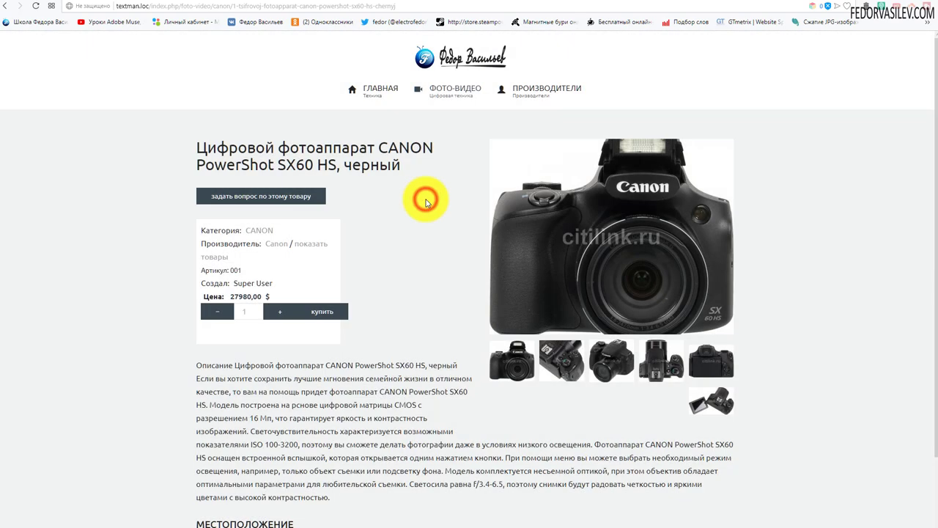
scroll(428, 200, "down", 2)
scroll(428, 200, "up", 2)
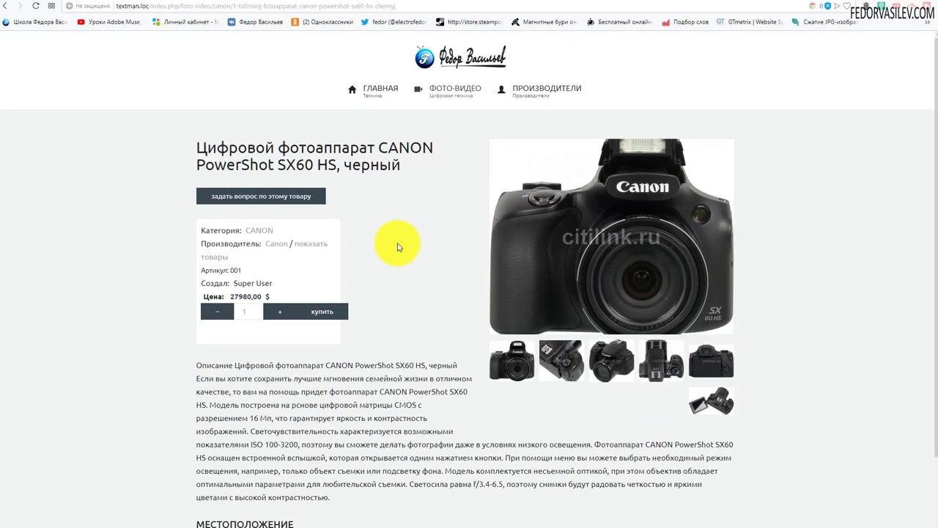
- Go back to the Canon category page and review its filters, sorting and product cards
left_click(10, 8)
scroll(372, 272, "up", 4)
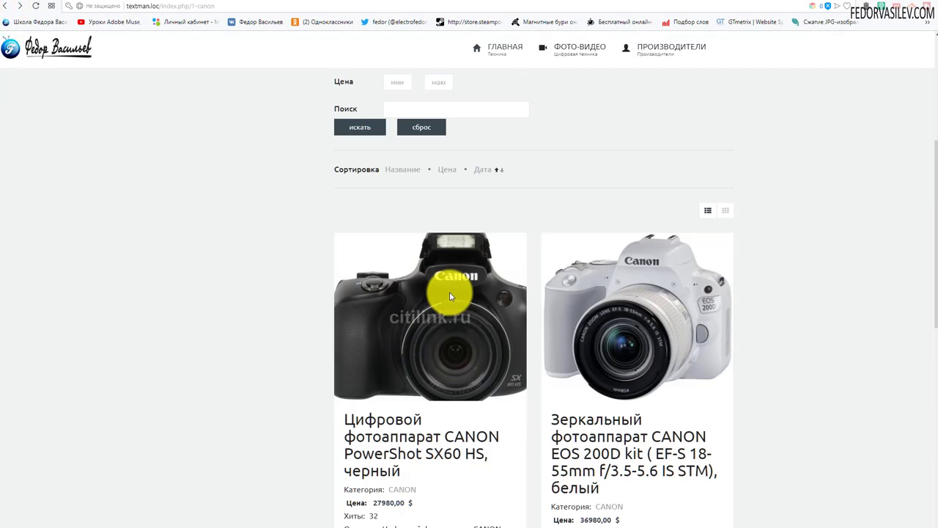
scroll(309, 179, "up", 2)
scroll(308, 180, "down", 3)
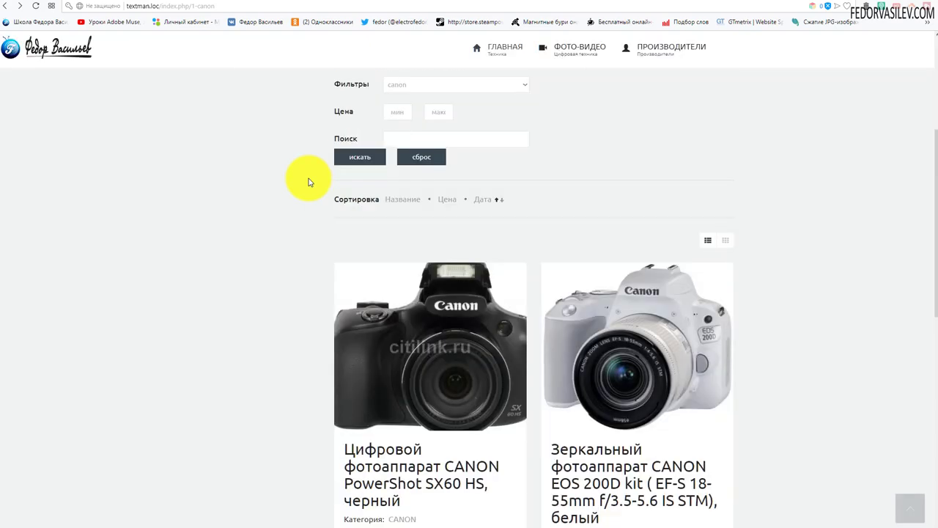
scroll(257, 217, "down", 3)
scroll(252, 216, "down", 4)
scroll(252, 213, "up", 9)
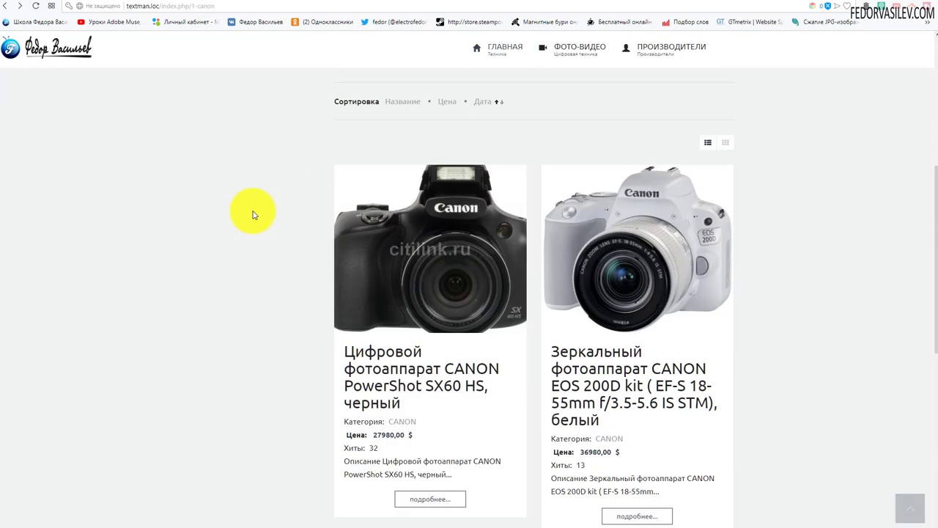
- Examine the camera cards on the Canon category page, including their prices, hits, descriptions and «подробнее» links
scroll(252, 209, "down", 2)
scroll(603, 272, "down", 3)
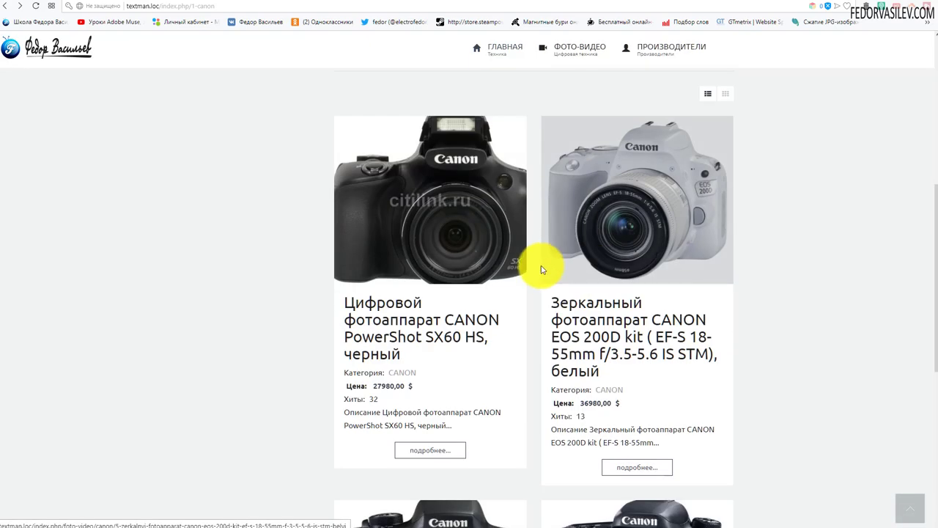
scroll(545, 266, "down", 1)
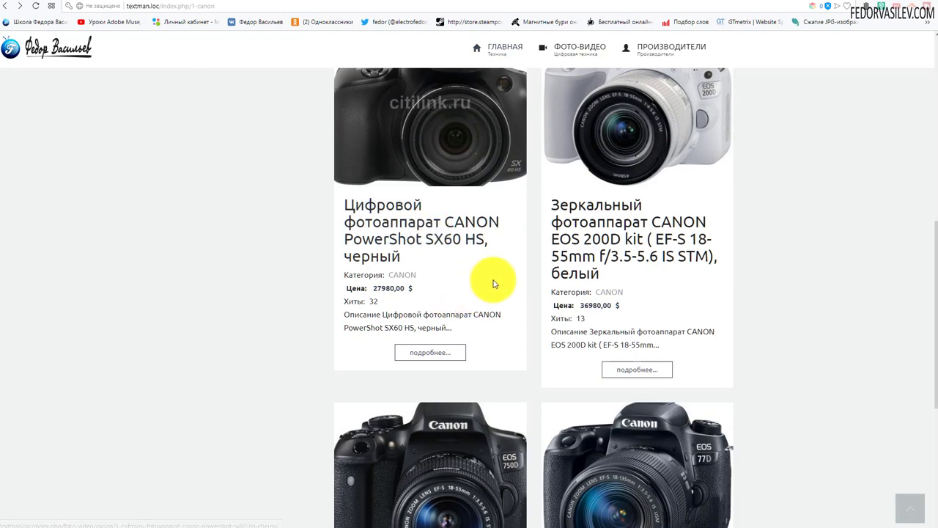
scroll(590, 269, "up", 2)
scroll(638, 193, "down", 3)
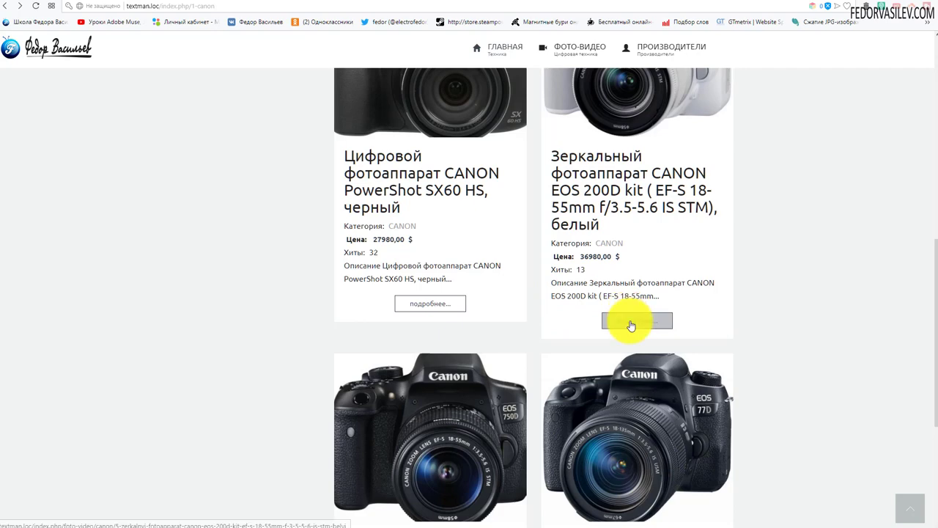
scroll(626, 330, "down", 4)
scroll(623, 373, "up", 8)
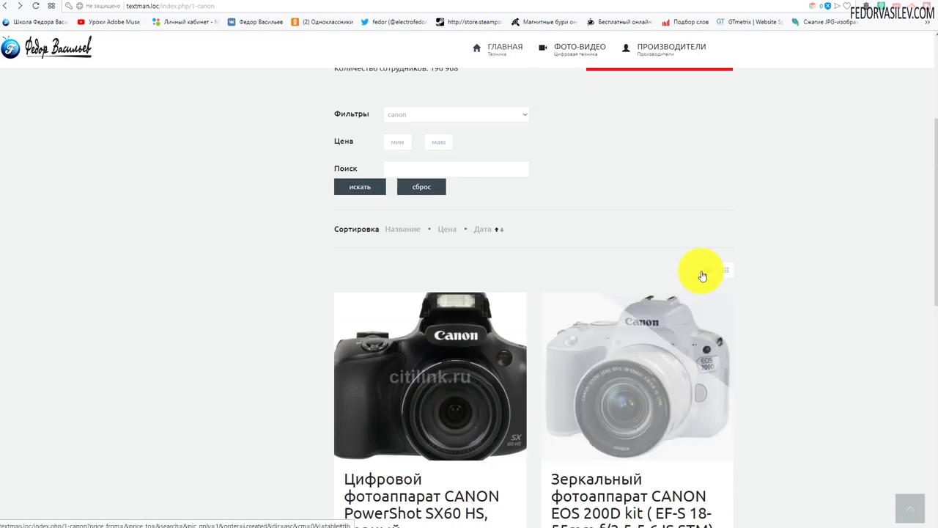
- Show the Canon product list in table layout and check its columns and product rows
left_click(705, 271)
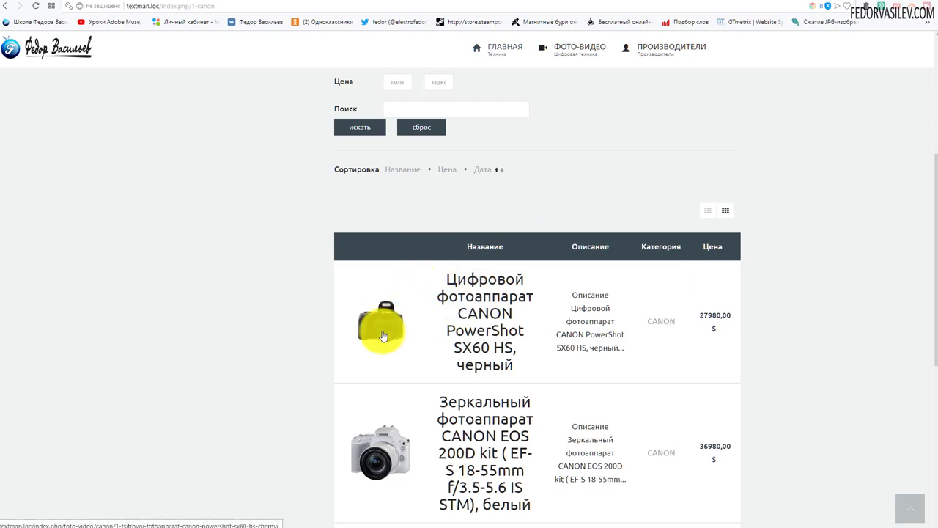
scroll(201, 298, "down", 6)
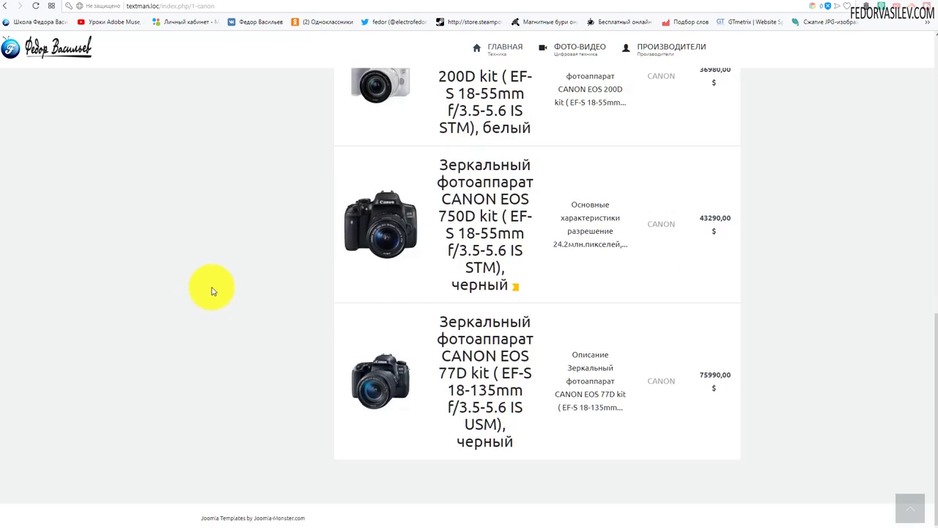
scroll(210, 285, "up", 6)
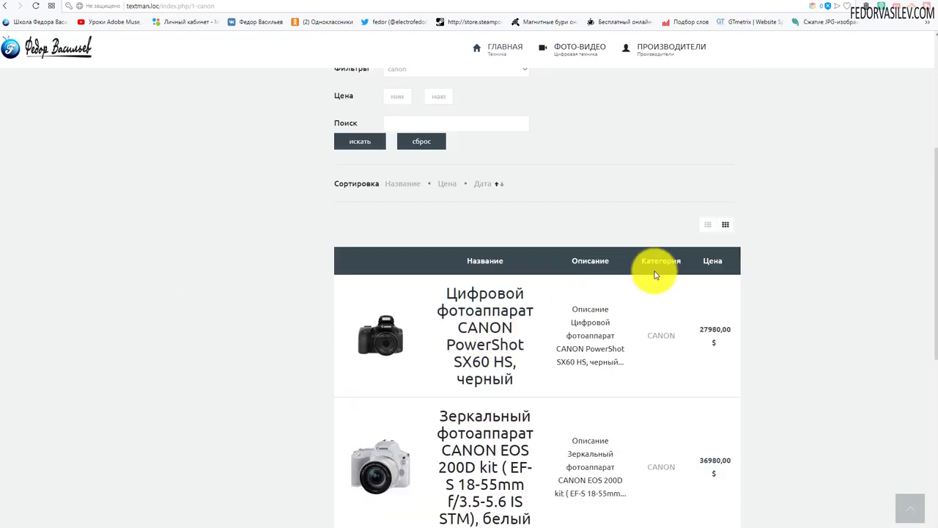
left_click(702, 262)
scroll(628, 268, "down", 6)
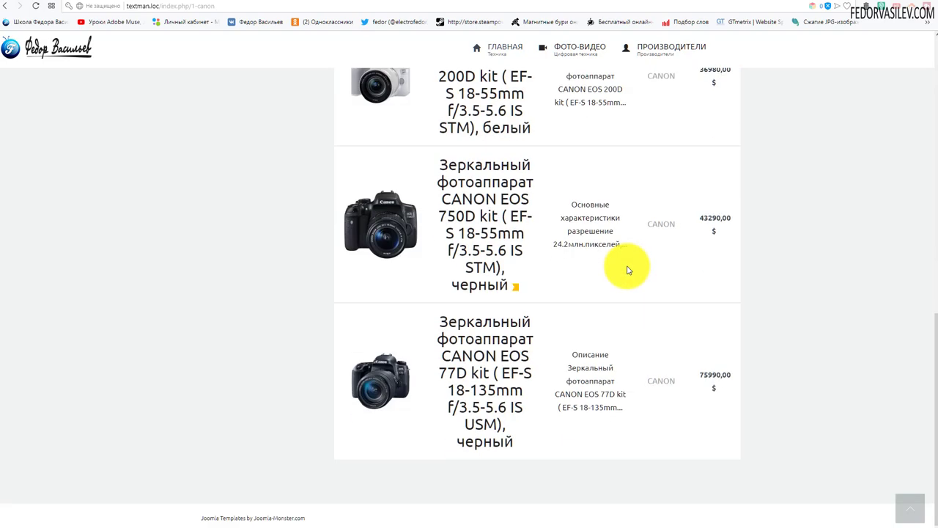
- Check the Canon products in card layout and open the product page of the CANON PowerShot SX60 HS
scroll(799, 211, "down", 5)
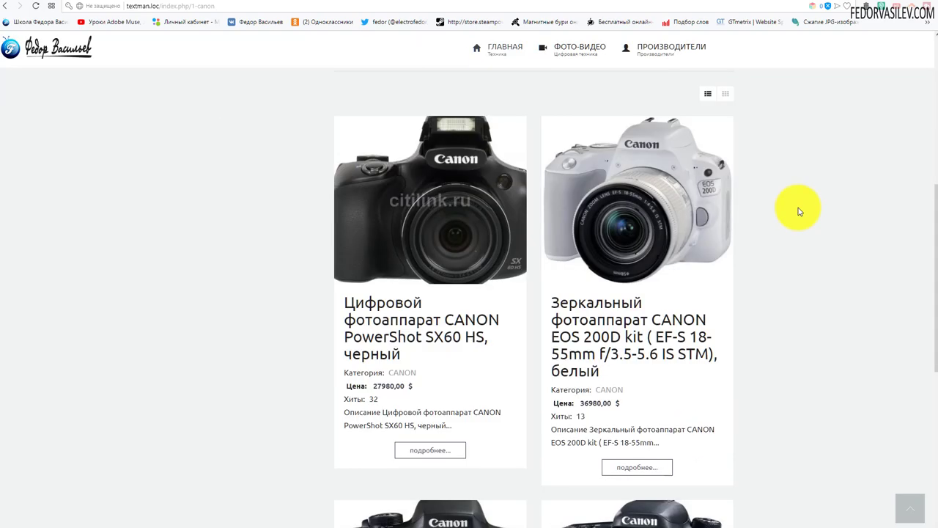
scroll(799, 211, "up", 1)
scroll(513, 235, "down", 2)
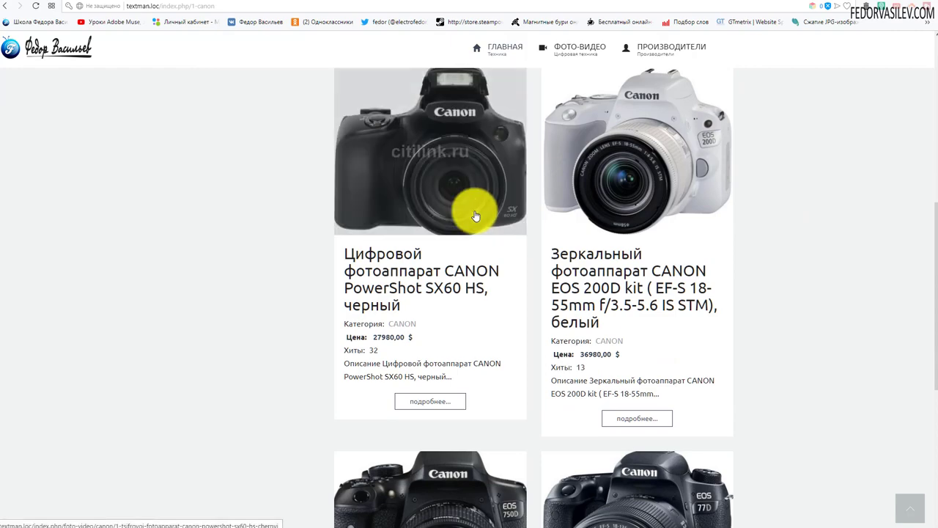
scroll(477, 209, "down", 5)
scroll(476, 234, "up", 5)
left_click(477, 148)
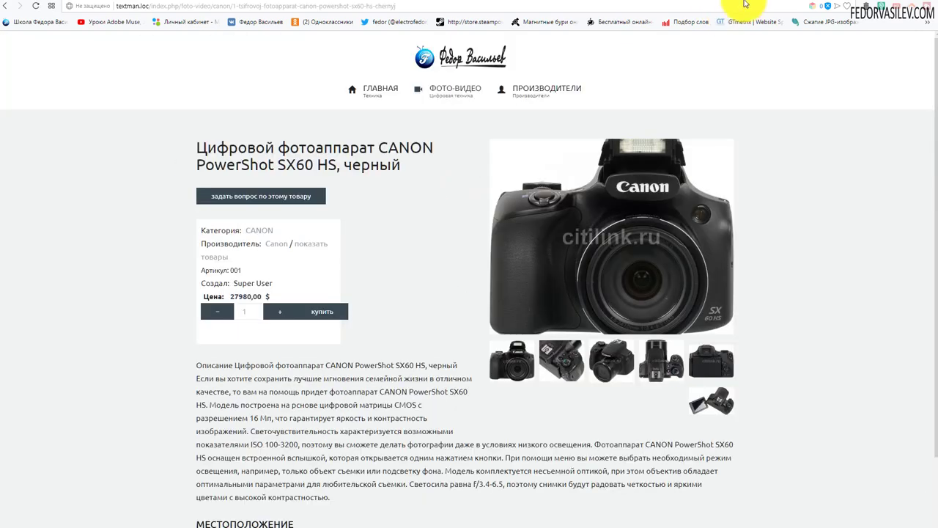
- Return to the DJ-Catalog2 configuration in the Joomla administration and open the «Страница товара» settings
left_click(749, 2)
scroll(341, 237, "up", 15)
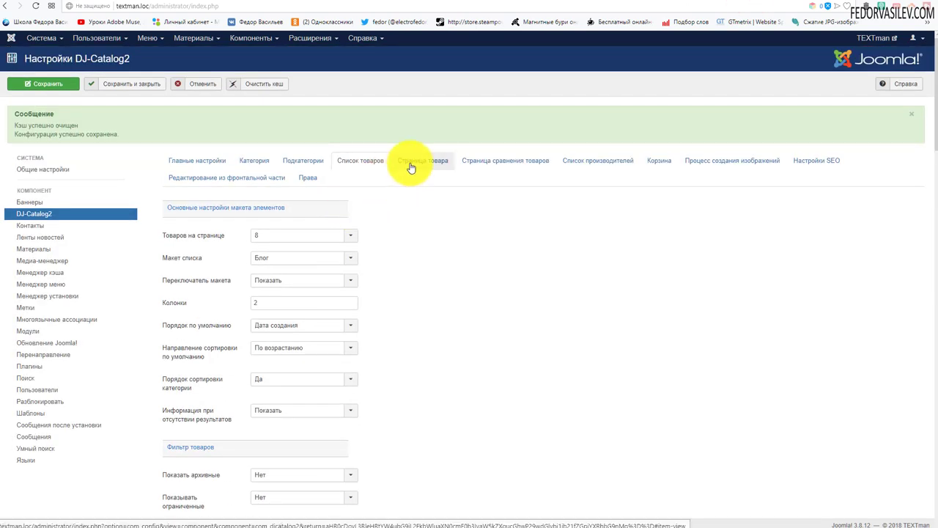
left_click(411, 166)
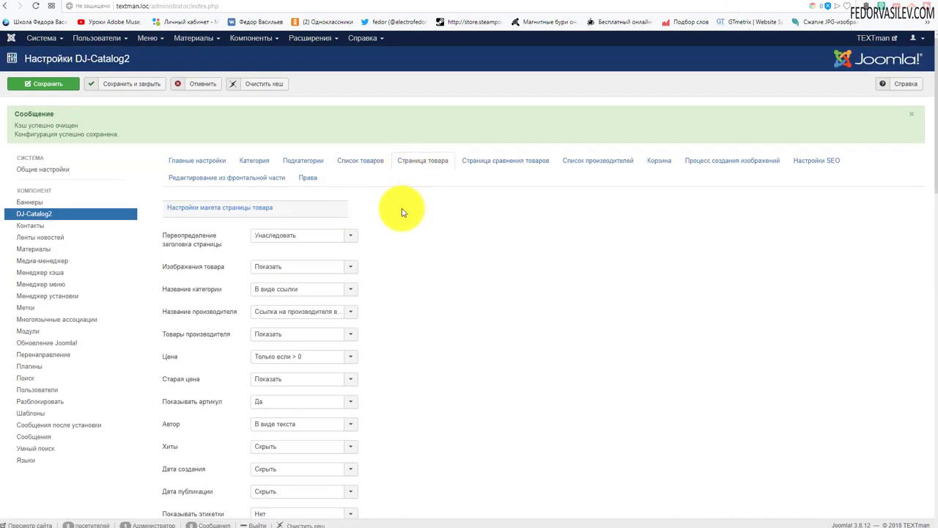
- On the SX60 HS product page, open the «задать вопрос по этому товару» form and close it again
key("ctrl+Tab")
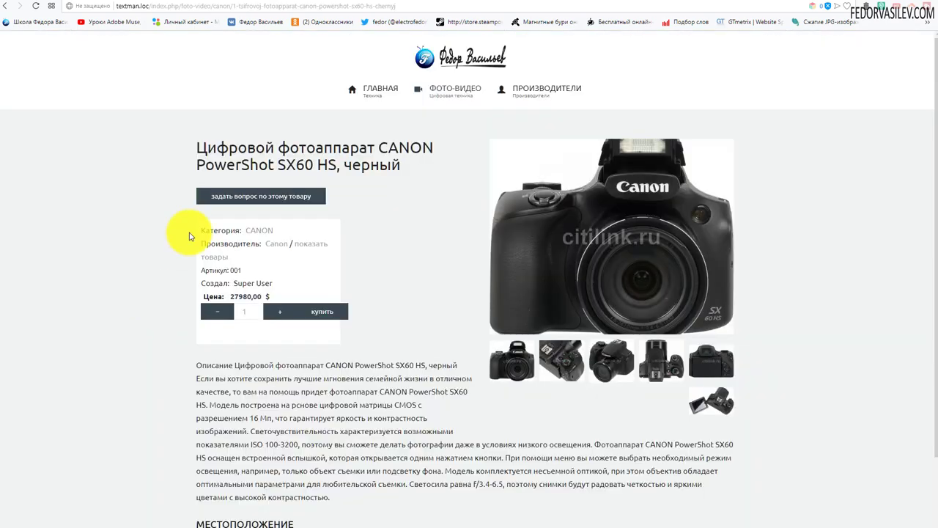
left_click(220, 195)
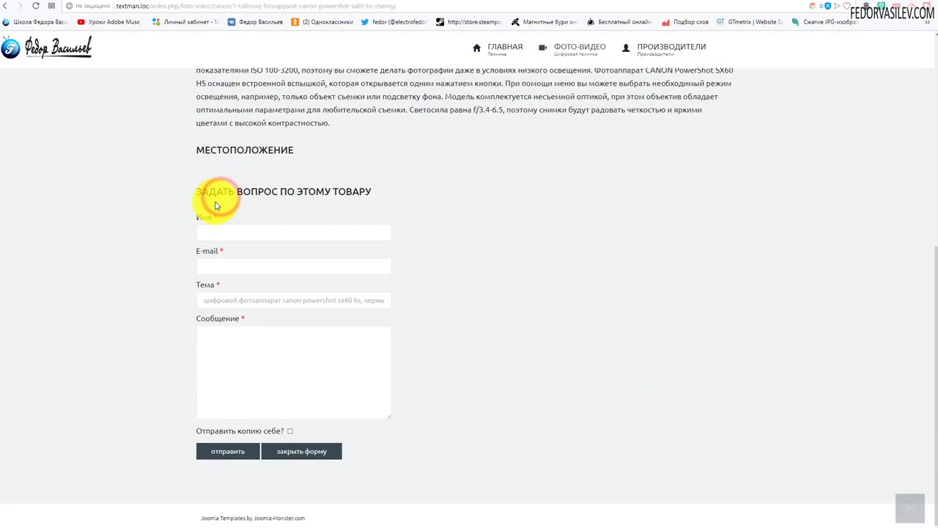
left_click(295, 451)
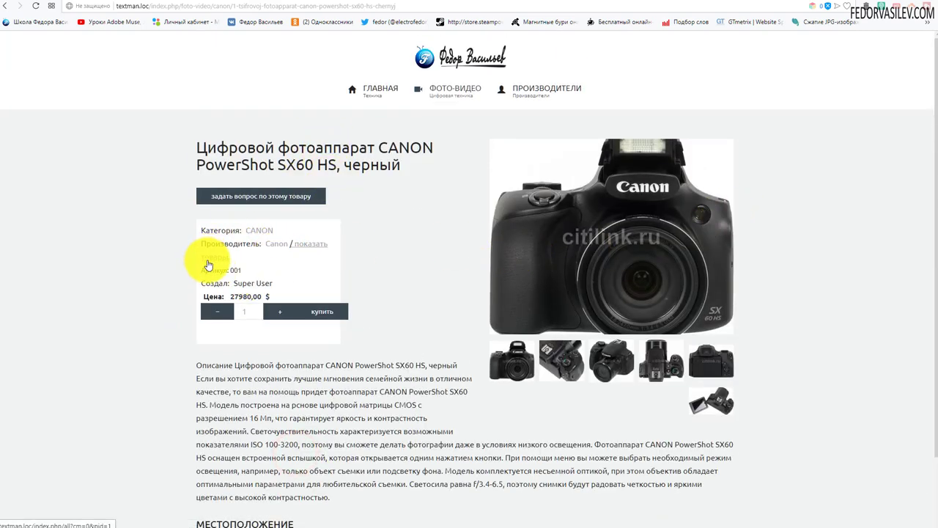
- Highlight the author line «Создал» in the product details of the SX60 HS page
left_click_drag(258, 283, 204, 286)
left_click(374, 276)
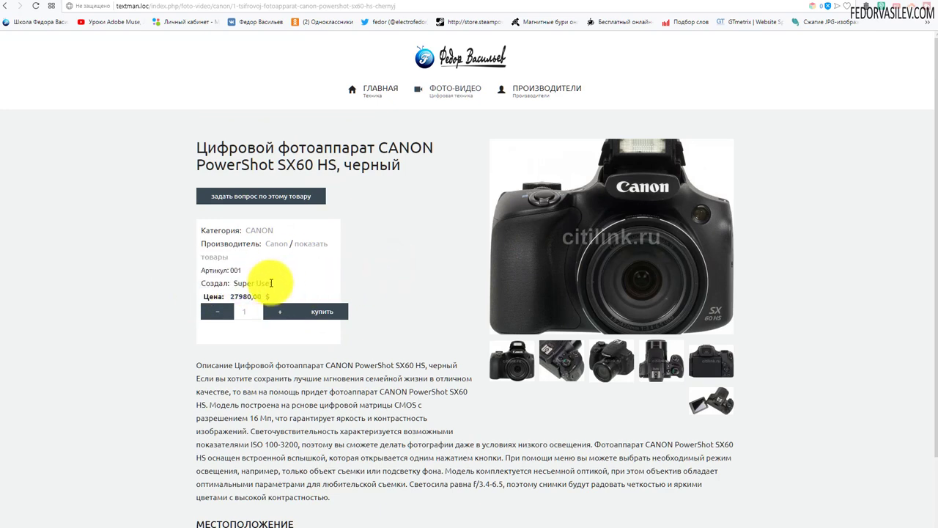
left_click_drag(203, 282, 222, 285)
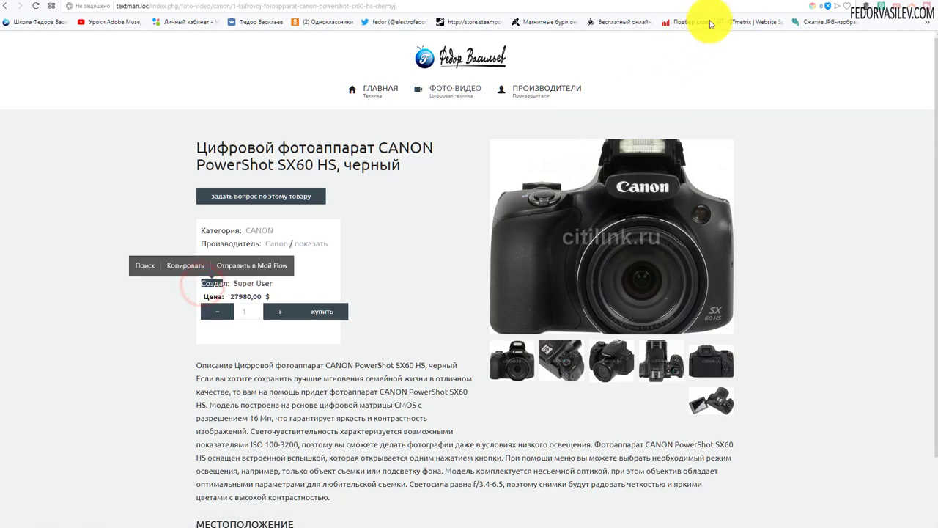
- Set «Автор» to «Скрыть» in the product page settings, save, and reload the SX60 HS page to check the author line
left_click(748, 4)
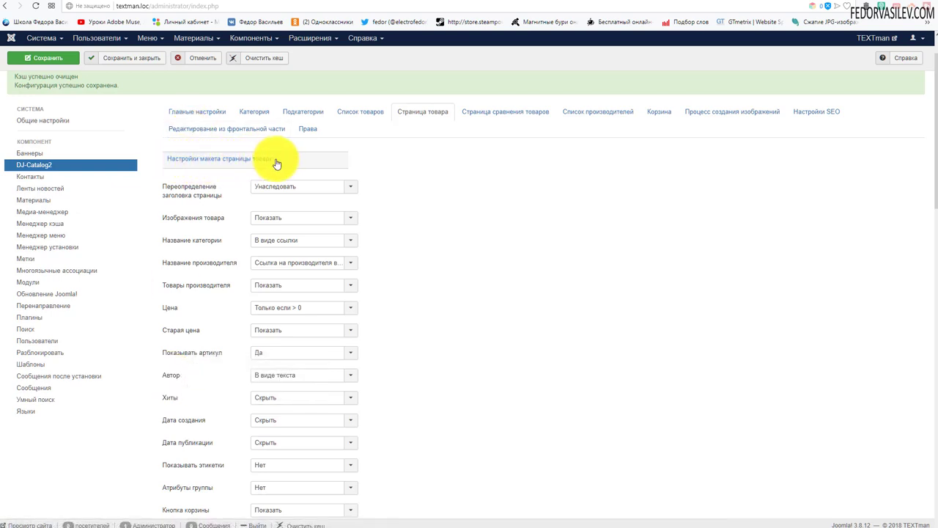
left_click(293, 374)
left_click(280, 414)
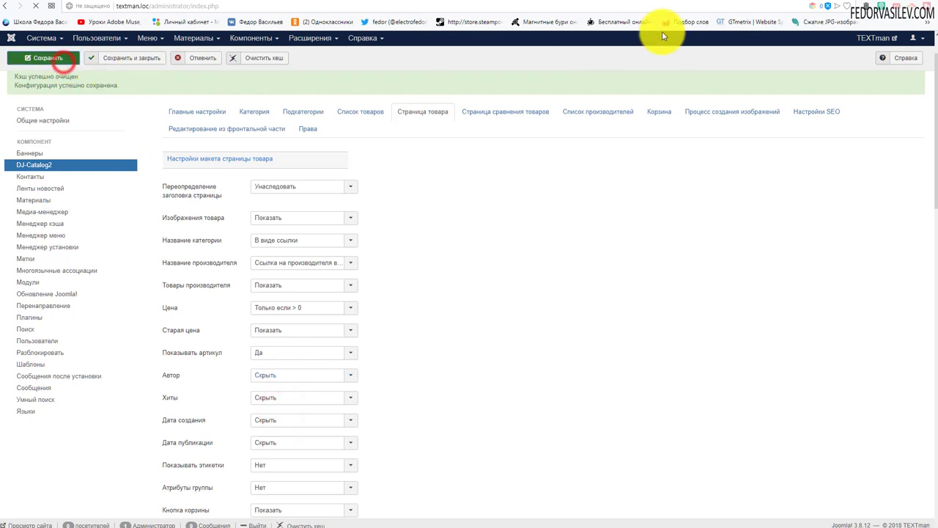
left_click(780, 1)
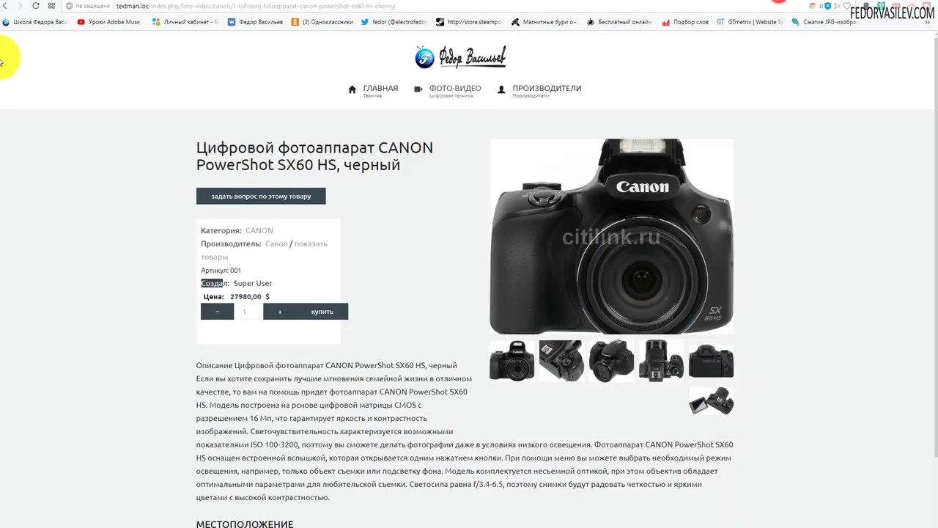
left_click(35, 7)
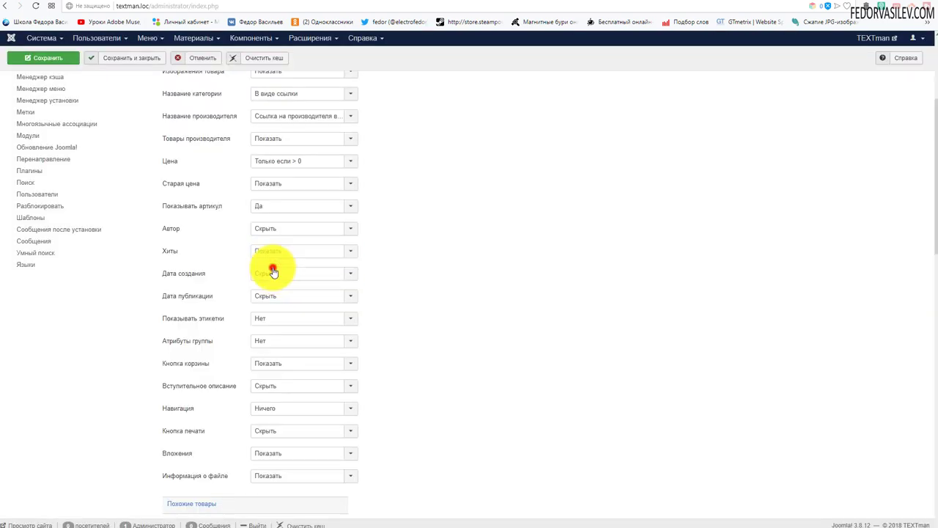
- Set «Хиты» to «Показать» and «Показывать этикетки» to «Да» in the product page settings
left_click(273, 271)
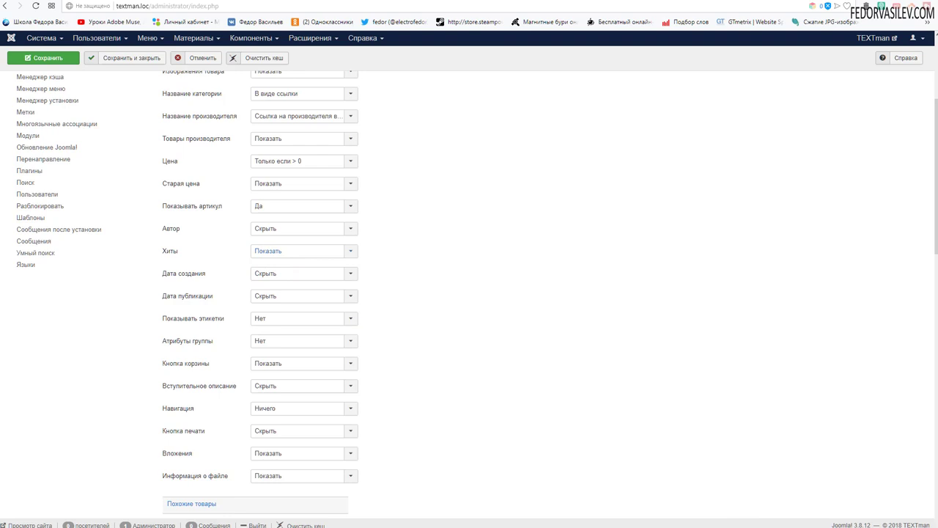
left_click(258, 316)
left_click(264, 342)
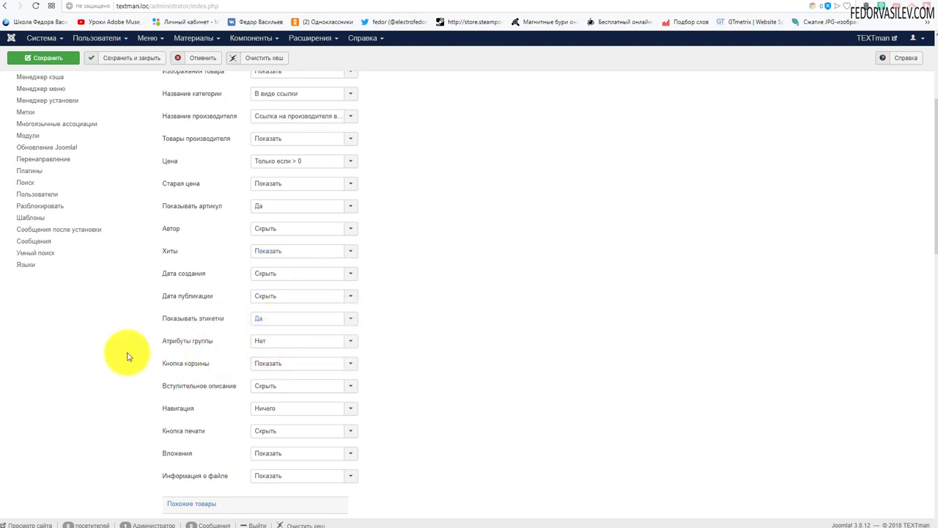
left_click(247, 336)
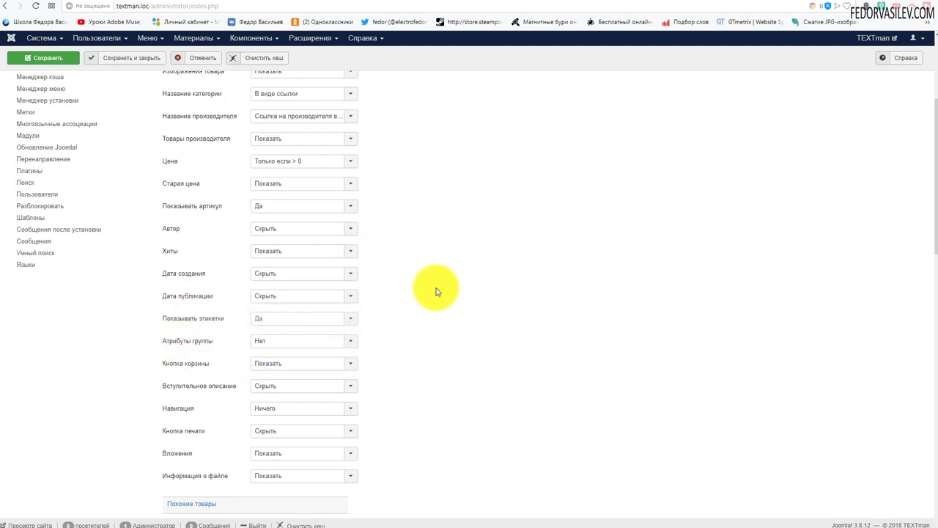
- Set «Навигация» to «Сверху» for the product page and save the configuration
scroll(440, 285, "down", 2)
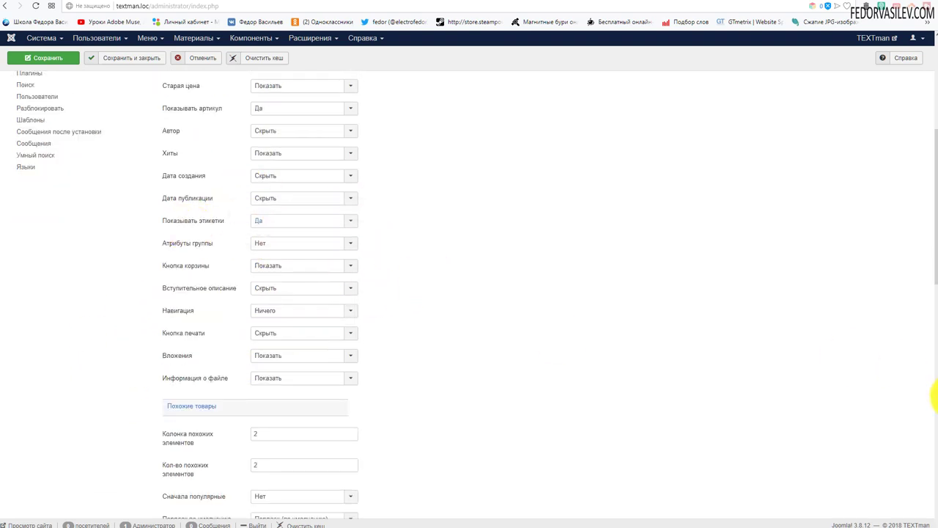
left_click(267, 316)
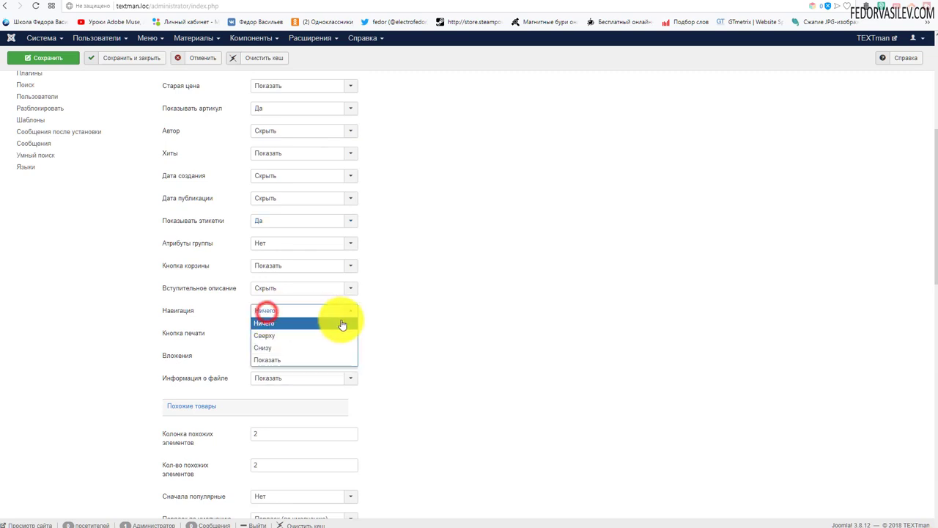
left_click(283, 337)
left_click(64, 58)
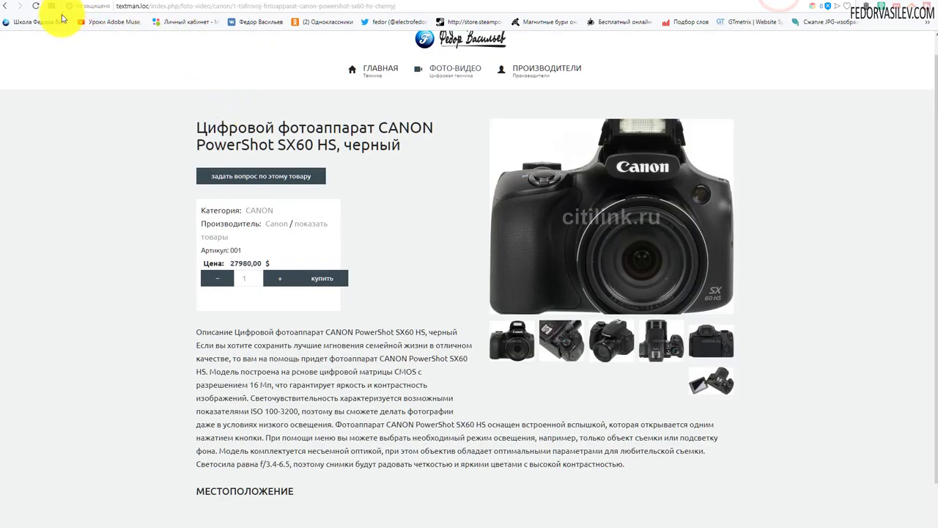
- Reload the SX60 HS page and try the navigation to the next product and back to the previous one
left_click(40, 8)
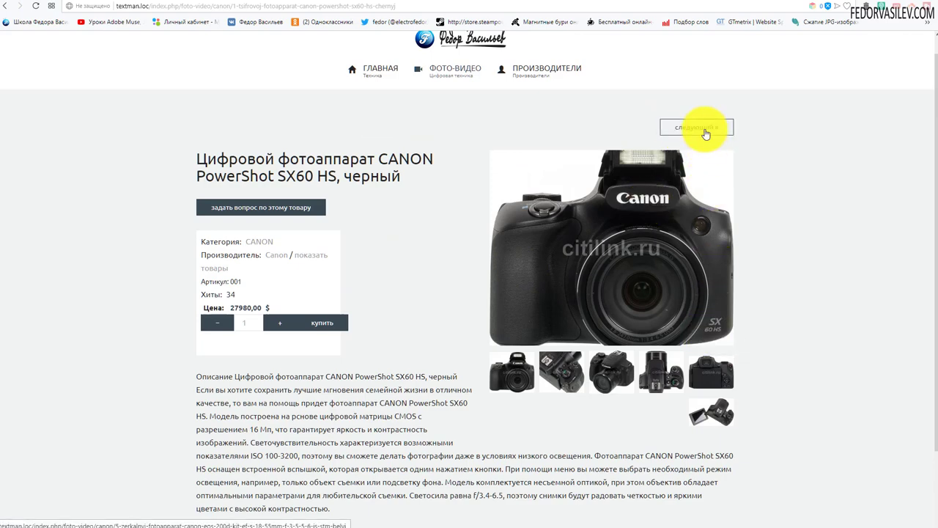
scroll(577, 131, "down", 2)
key("F5")
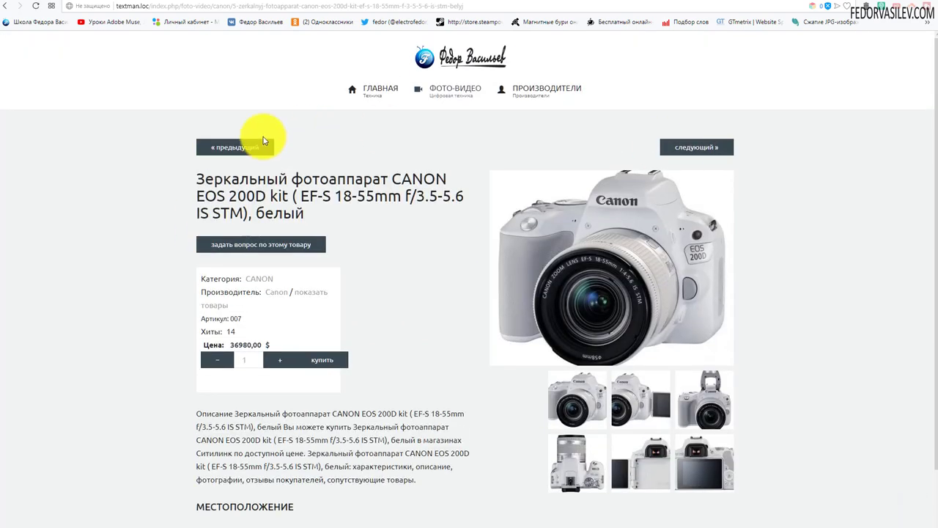
left_click(252, 145)
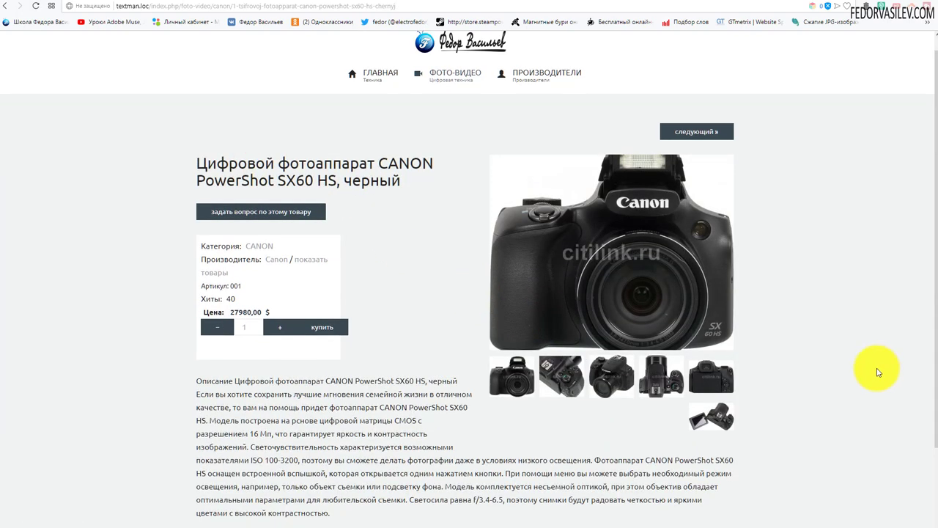